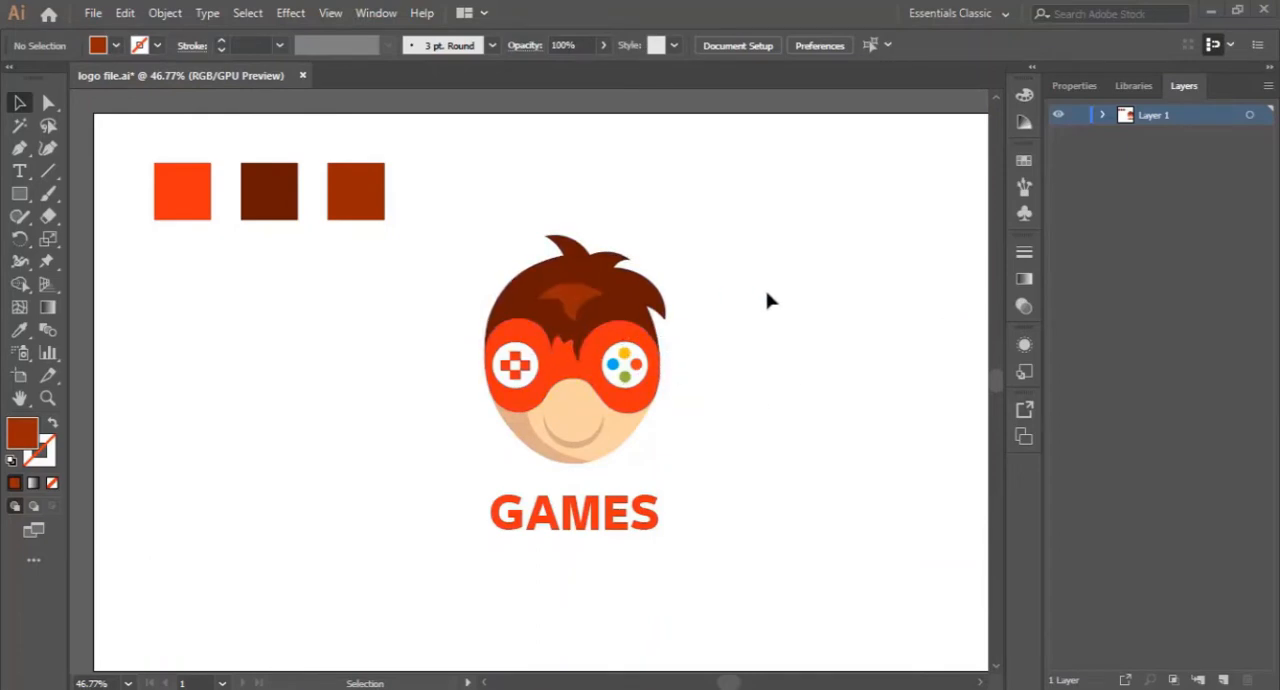
- Create a new 1920 x 1080 px document from the Web-Large preset
left_click(92, 13)
left_click(97, 37)
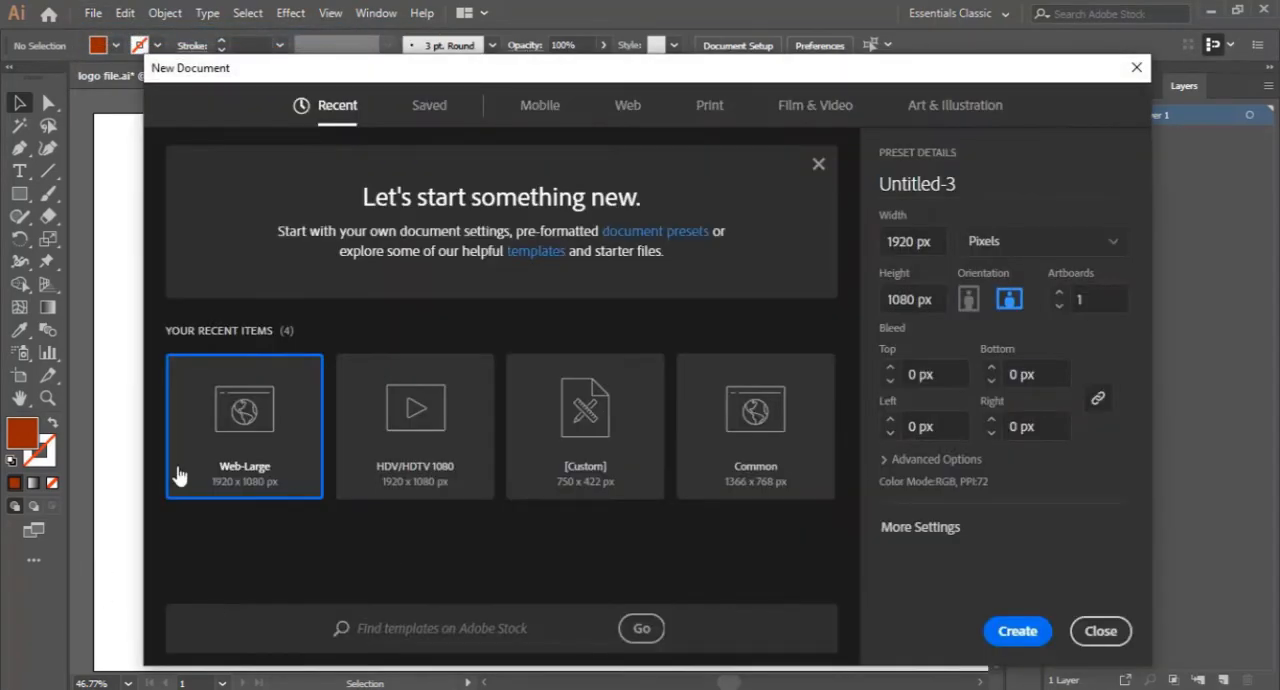
key("Escape")
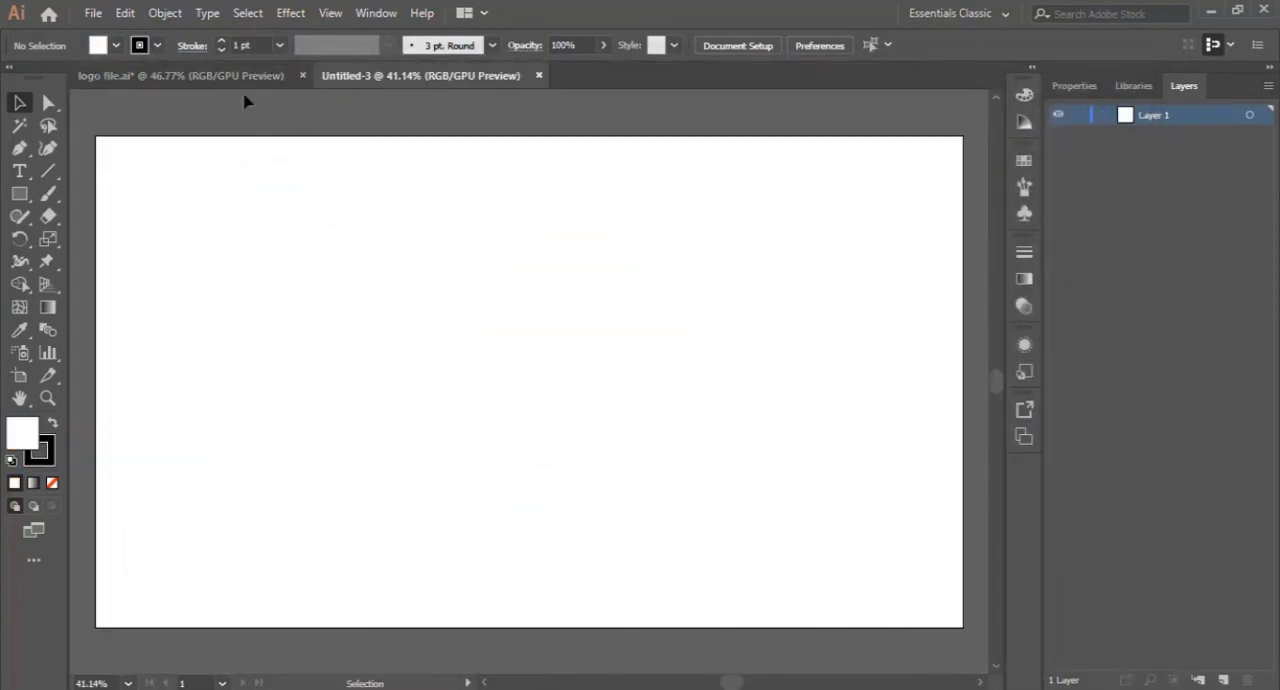
- Copy the three colour squares from logo file.ai into the upper-left corner of the new document's artboard
left_click(180, 75)
left_click_drag(153, 254, 291, 207)
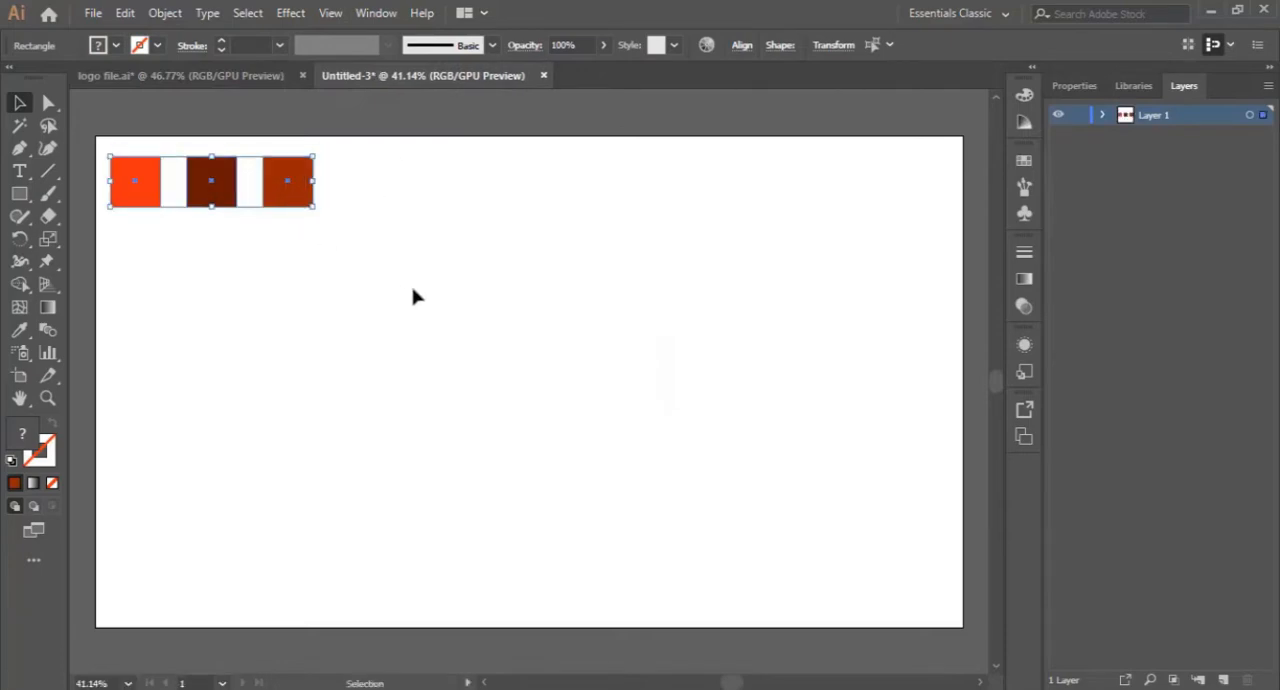
left_click(287, 471)
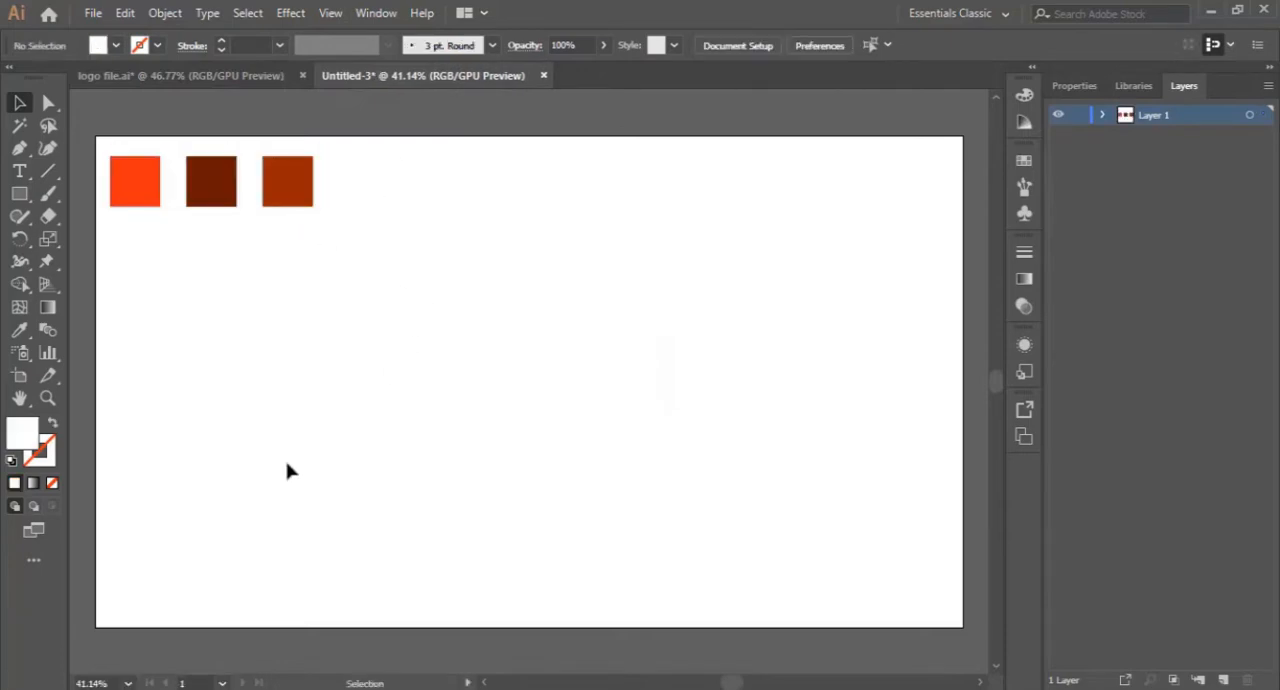
- Draw a large circle with the Ellipse Tool in the middle of the artboard
left_click(22, 194)
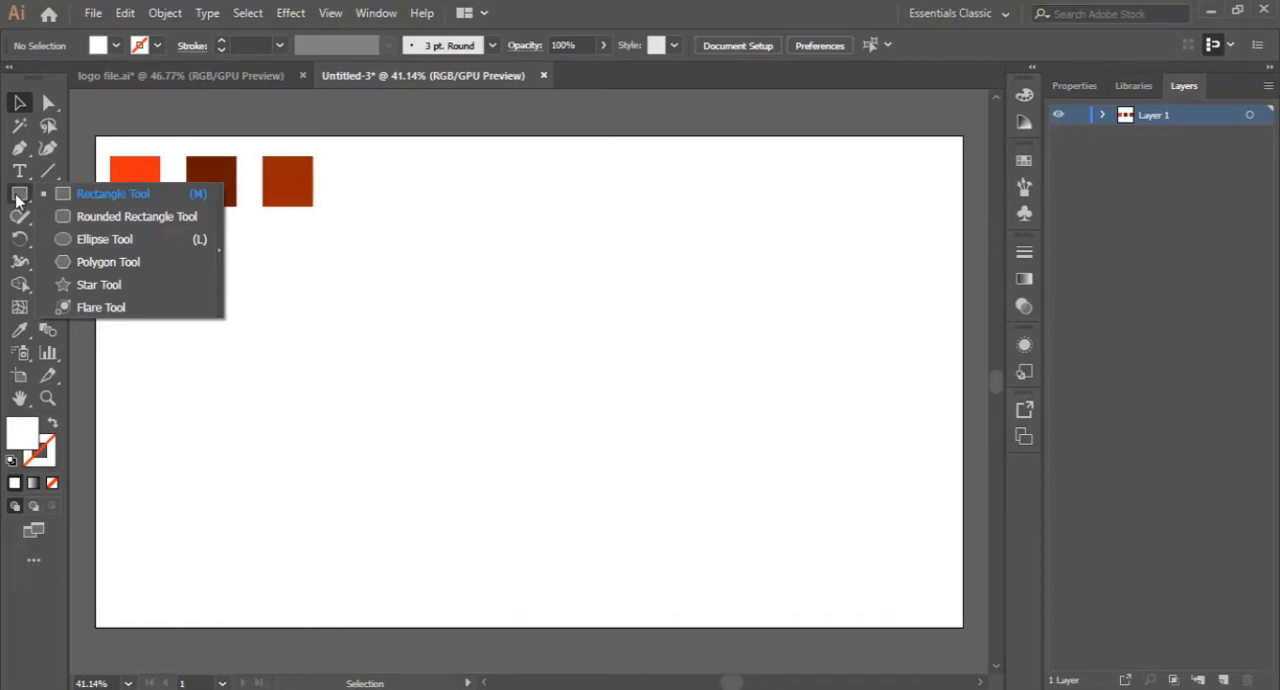
left_click(100, 239)
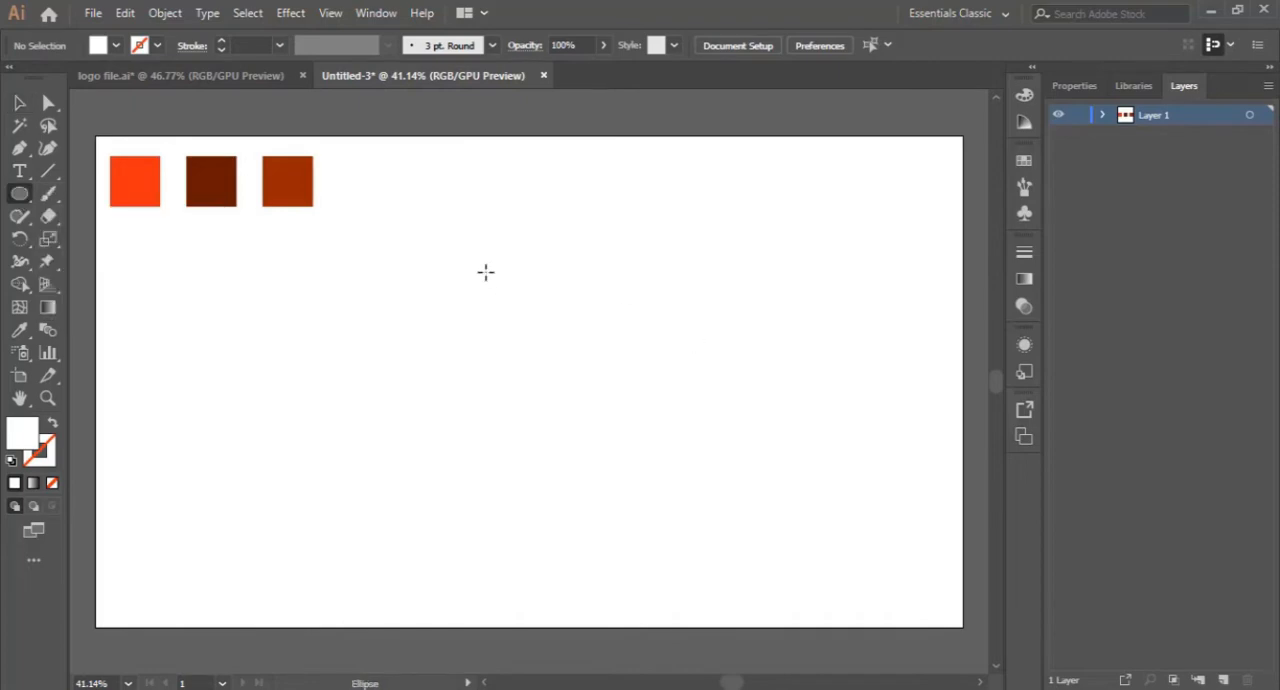
left_click_drag(463, 248, 669, 497)
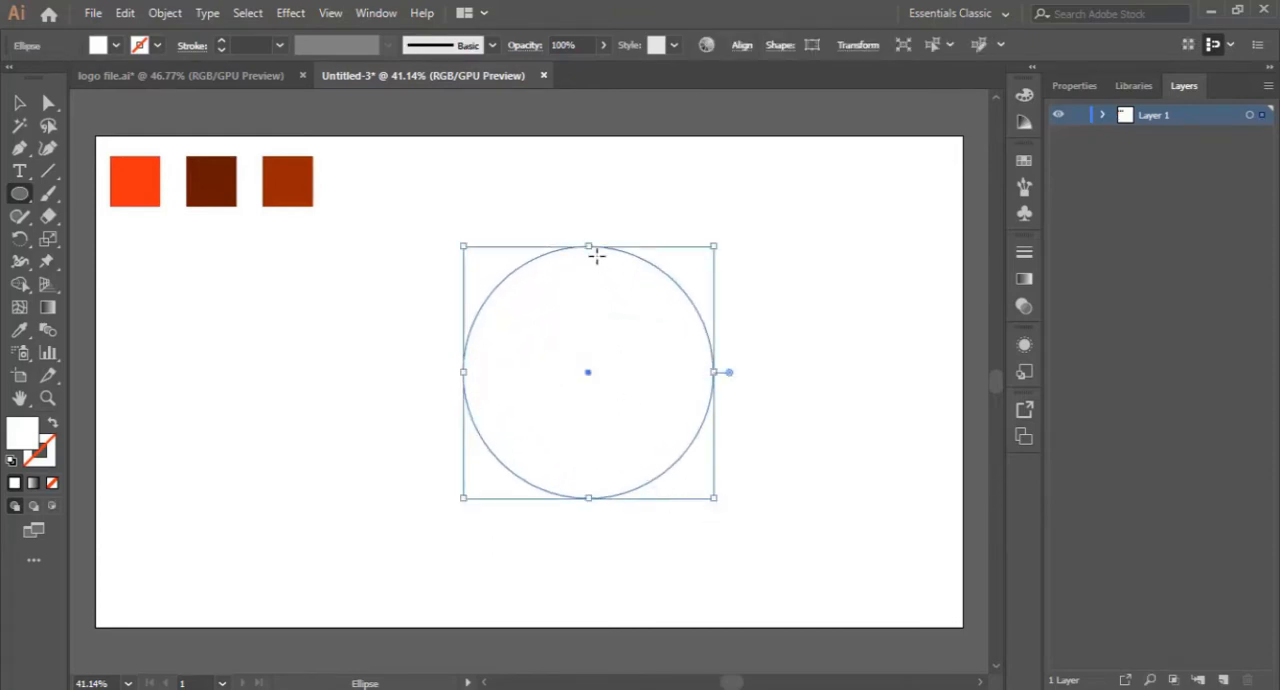
- Fill the large circle with a light orange colour
double_click(18, 437)
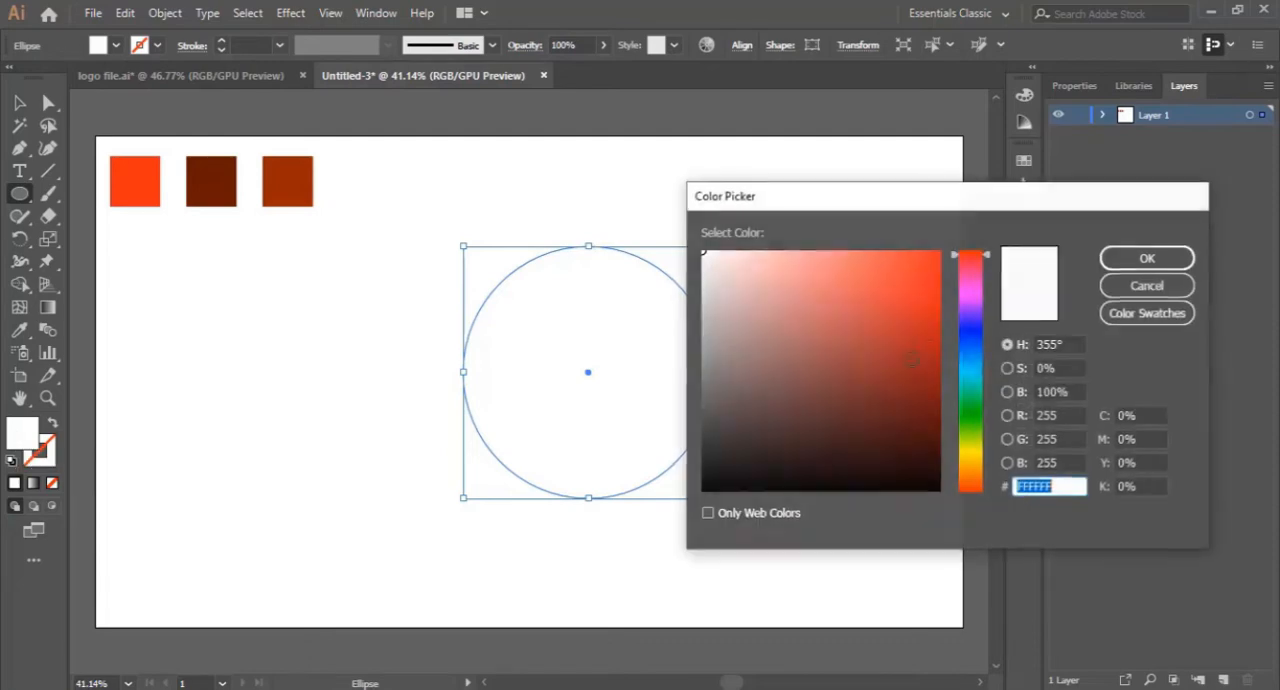
left_click(842, 274)
left_click_drag(969, 413, 970, 477)
left_click(848, 268)
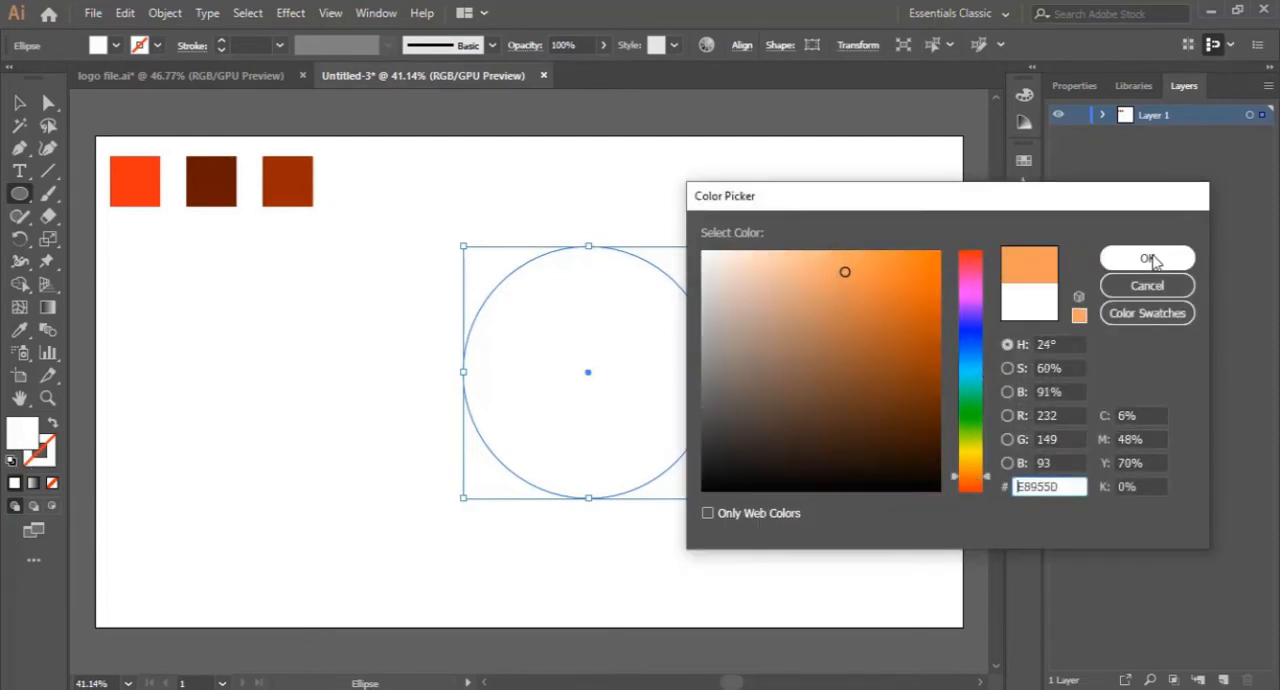
left_click(1140, 258)
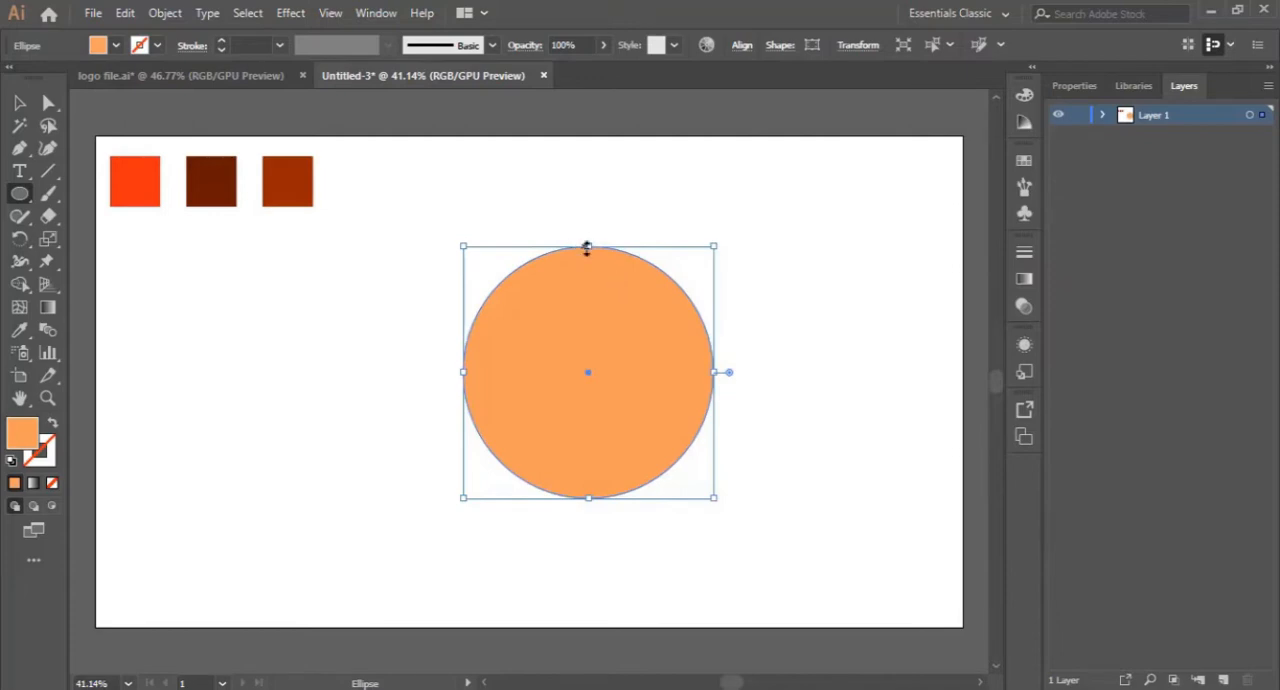
- Stretch the orange circle upward into a tall oval face and move it slightly down
left_click_drag(587, 247, 590, 206)
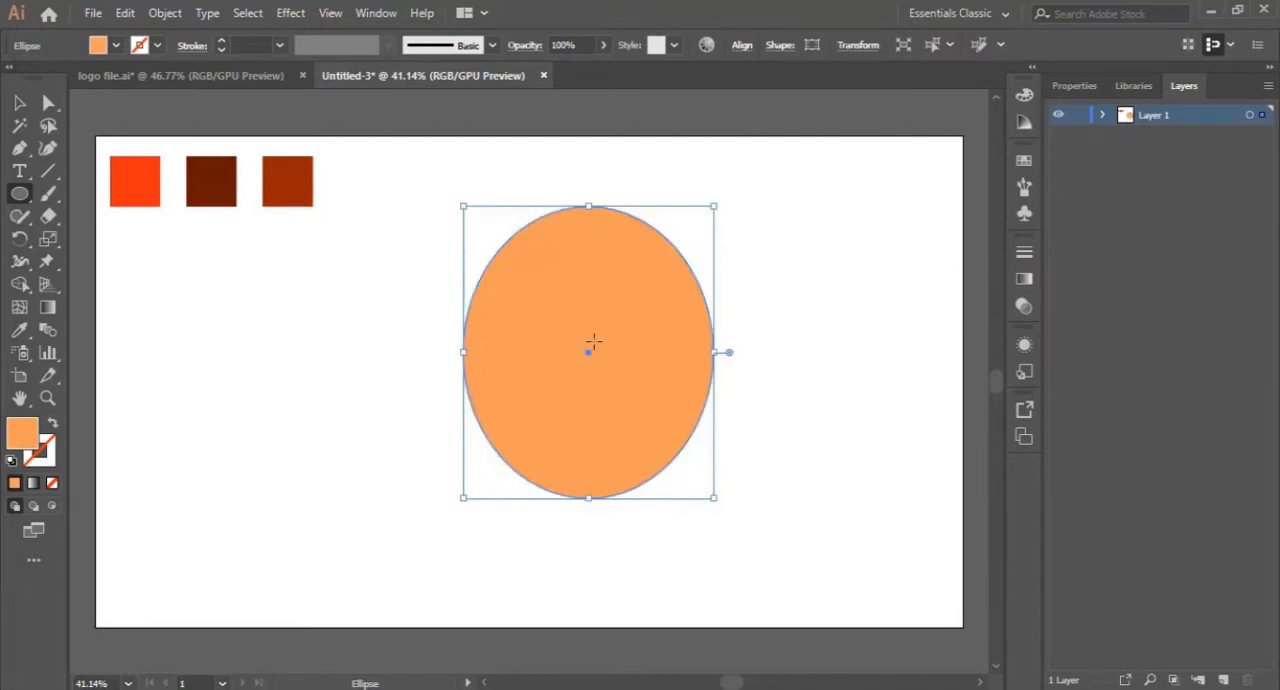
left_click(19, 102)
left_click_drag(594, 285, 599, 310)
left_click(820, 361)
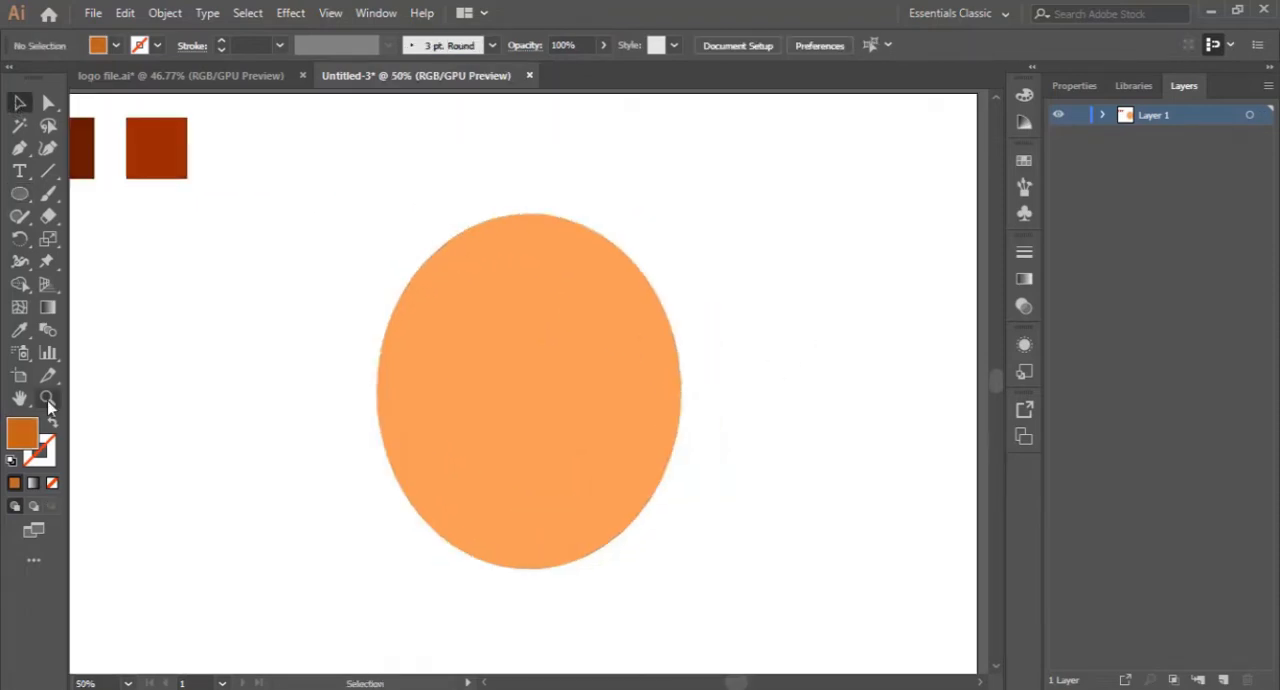
- Draw a smaller dark orange circle on the left half of the oval face
left_click(47, 399)
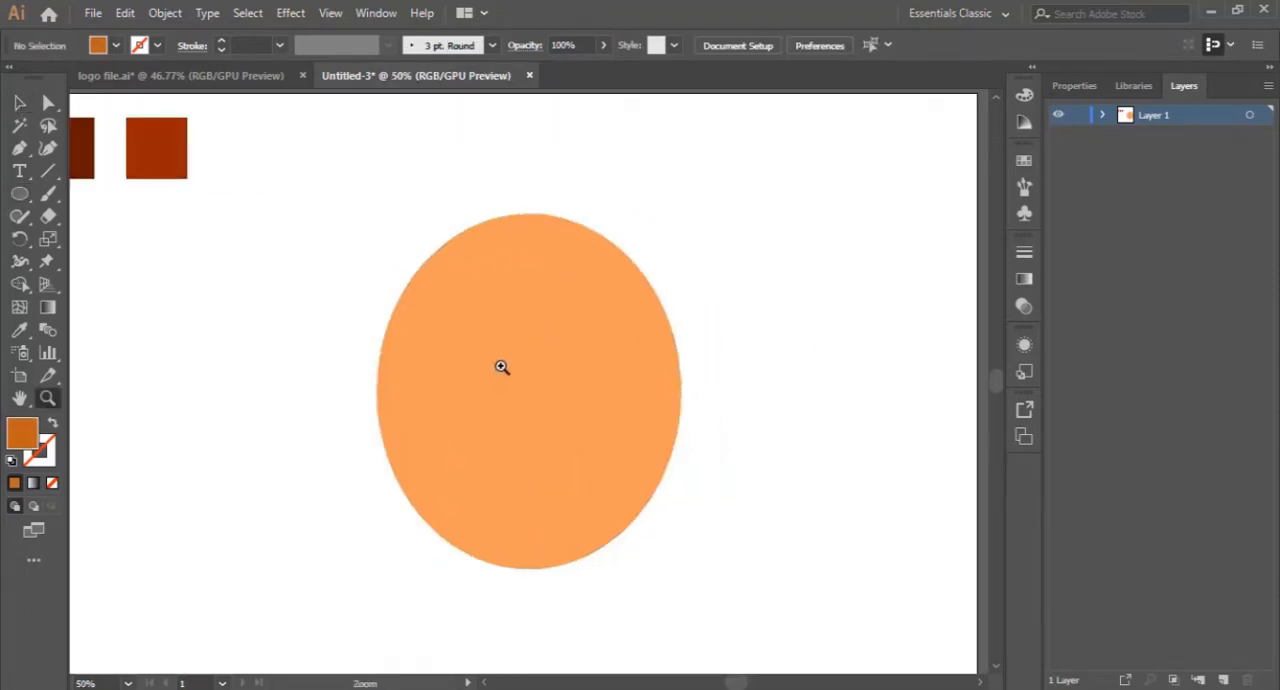
left_click(502, 367)
left_click(505, 395)
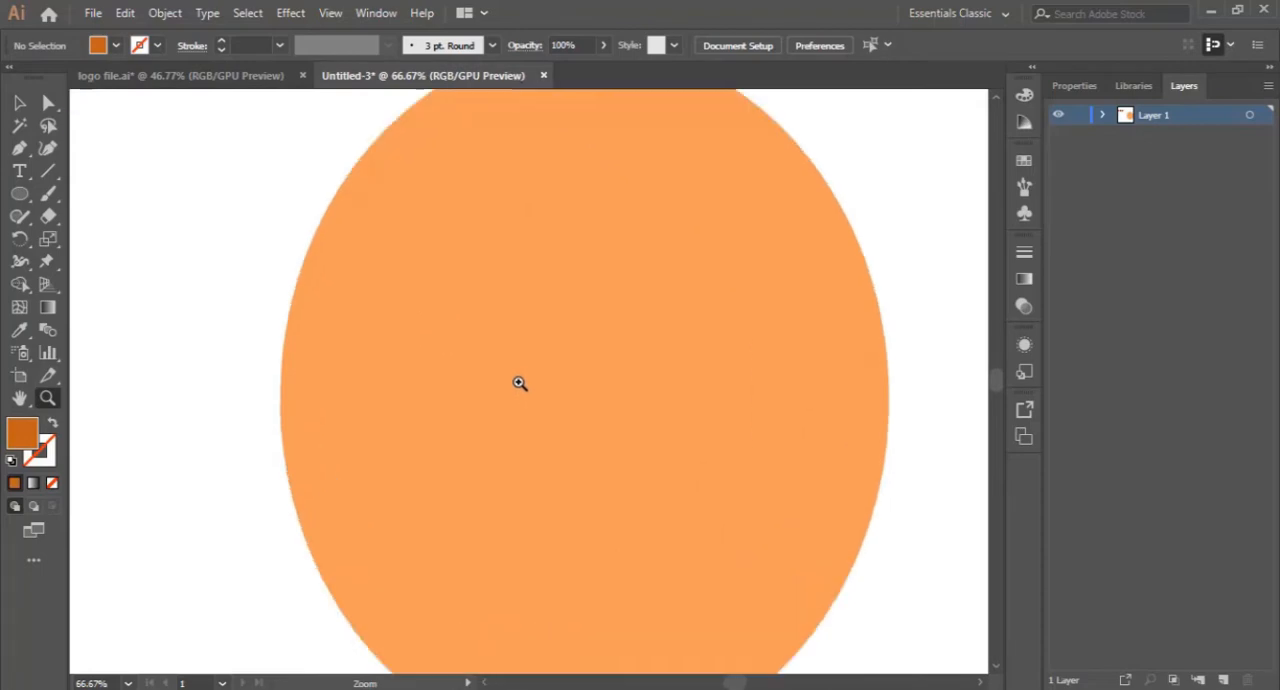
left_click(533, 357, "alt")
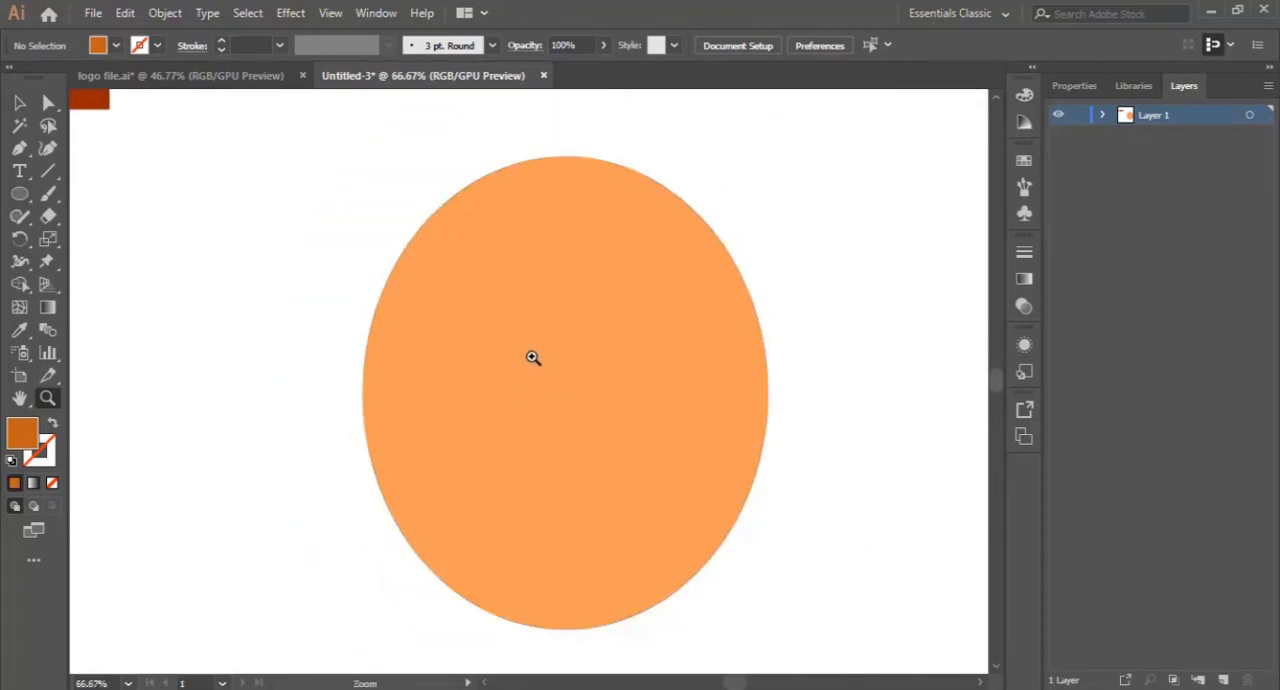
scroll(545, 352, "down", 1)
left_click(19, 194)
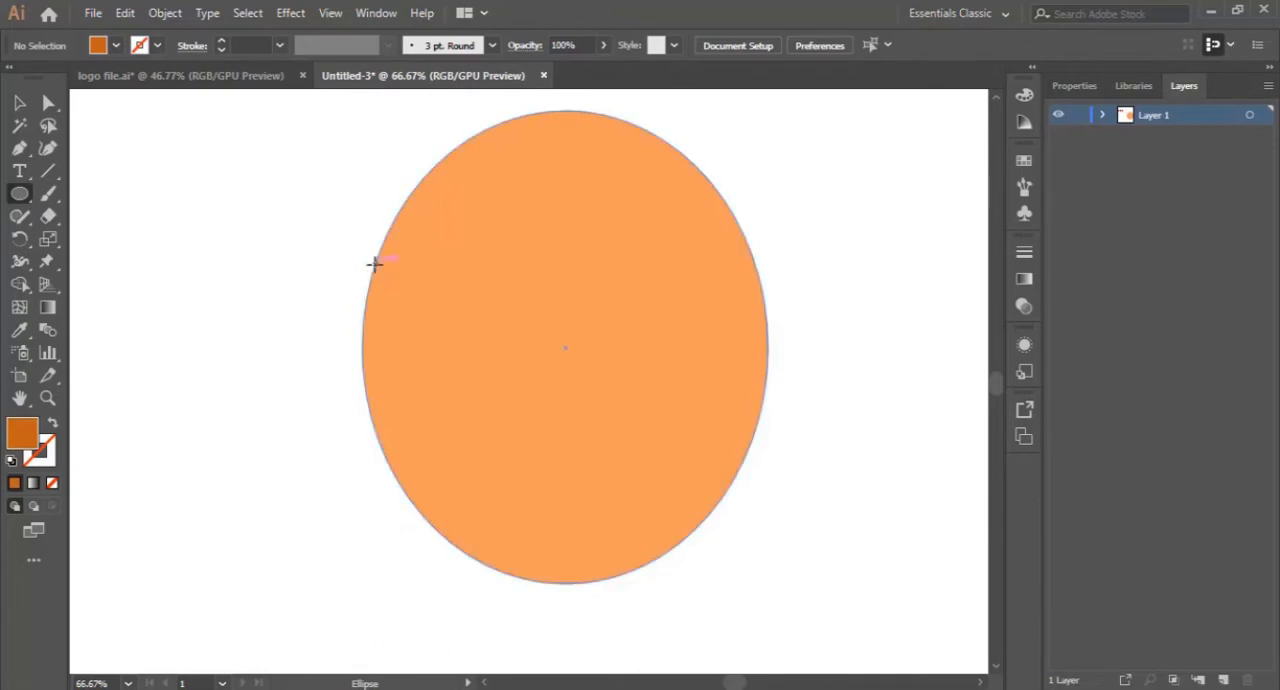
left_click_drag(374, 263, 531, 433)
key("ctrl+z")
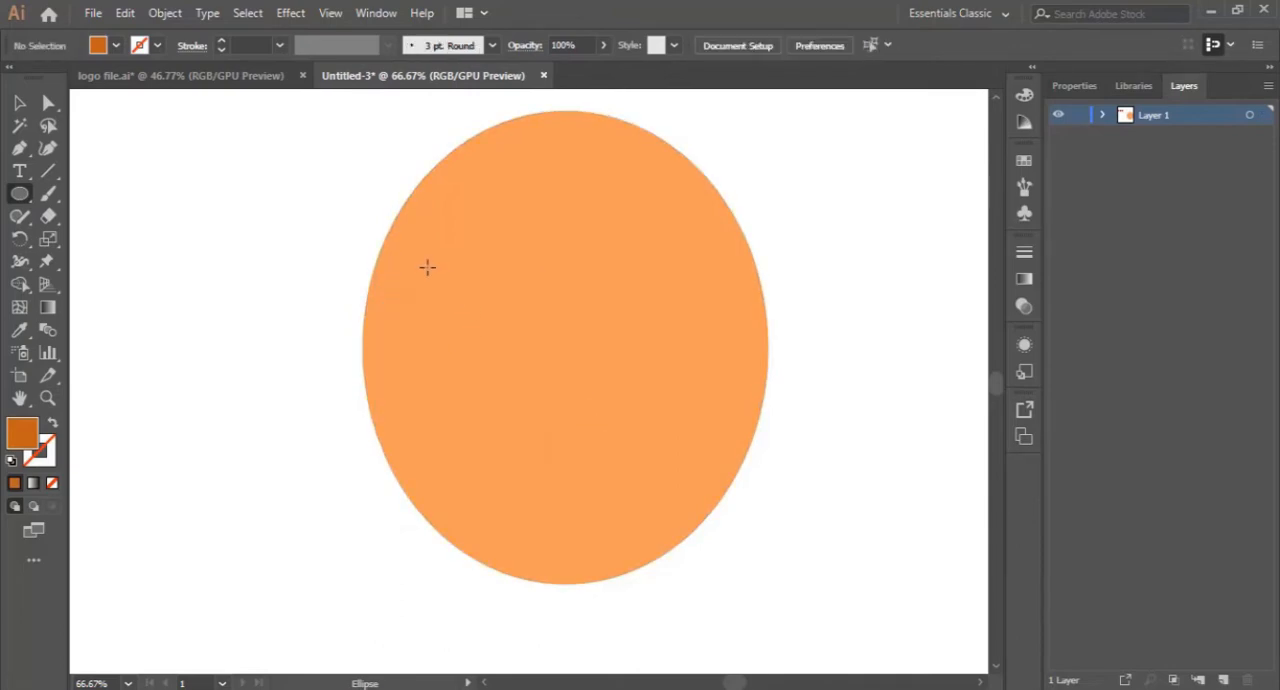
left_click_drag(427, 266, 561, 401)
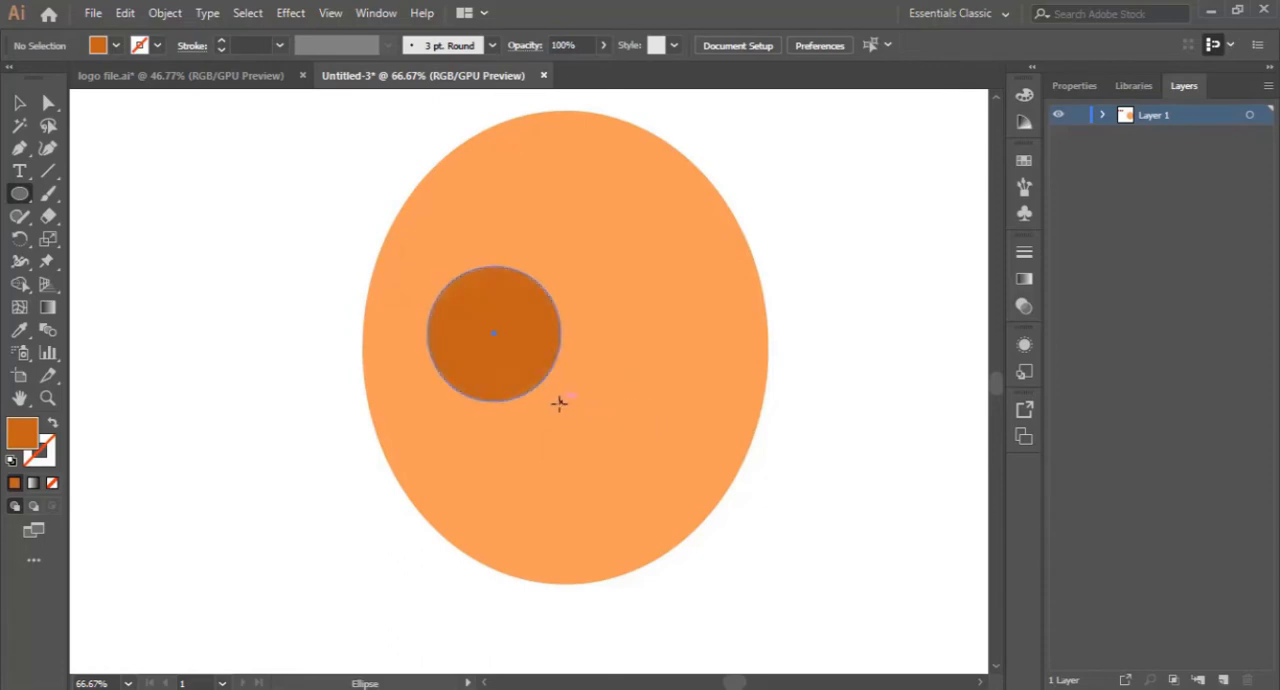
- Move the dark orange circle to the face's left edge and try placing a duplicate at the right edge
left_click(19, 102)
left_click_drag(503, 323, 729, 393)
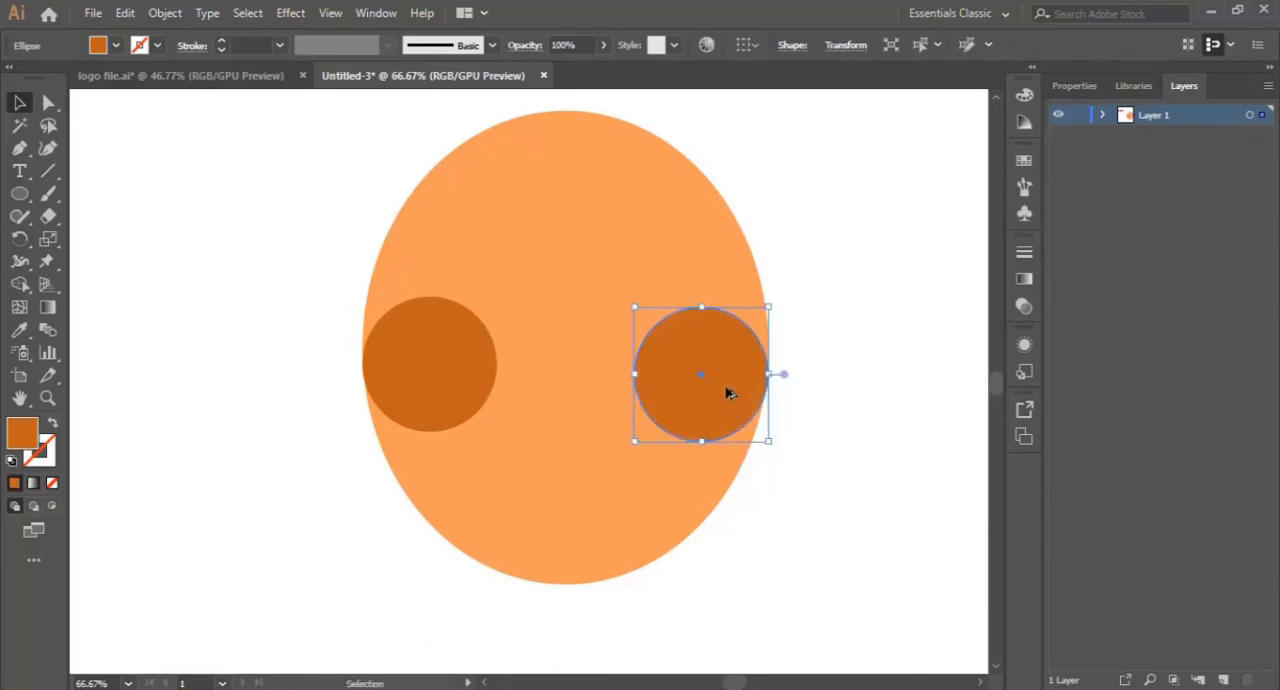
key("ctrl+z")
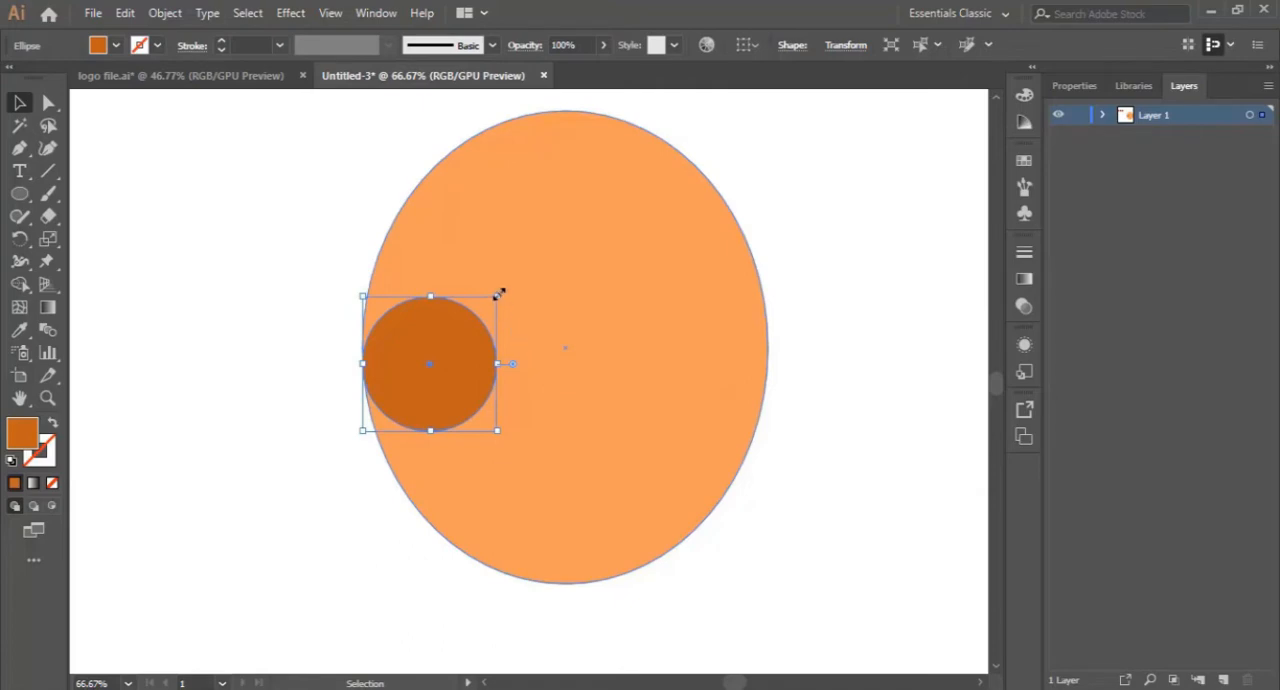
- Enlarge the dark orange circle at the face's left edge and place a copy of it near the right edge
left_click_drag(498, 293, 520, 271)
mouse_move(486, 323)
left_mouse_down()
mouse_move(510, 348)
mouse_move(483, 347)
left_mouse_up()
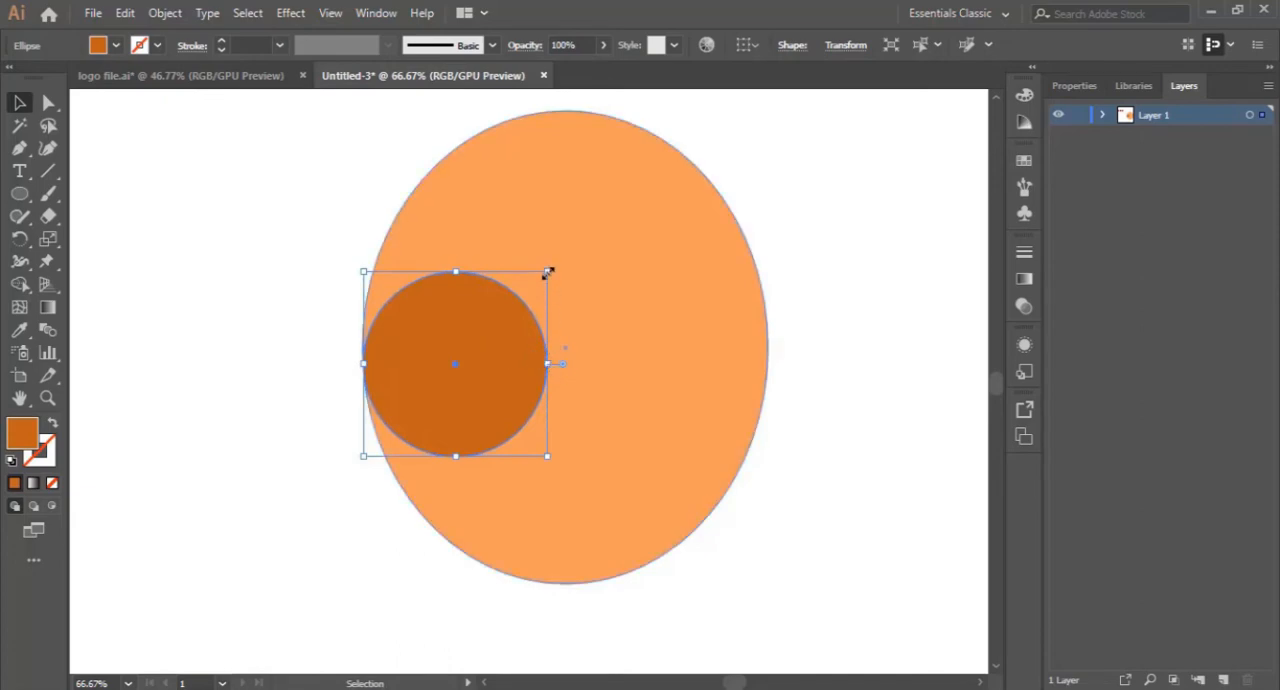
left_click_drag(548, 270, 530, 288)
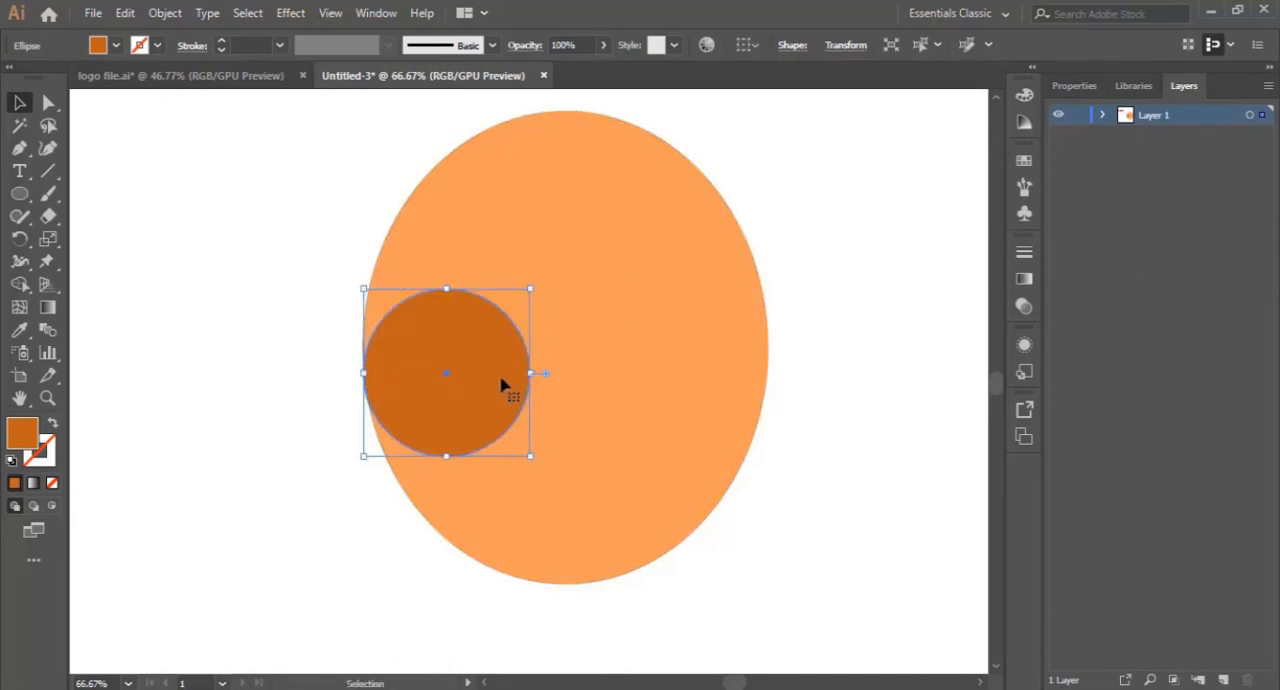
left_click_drag(525, 383, 735, 391)
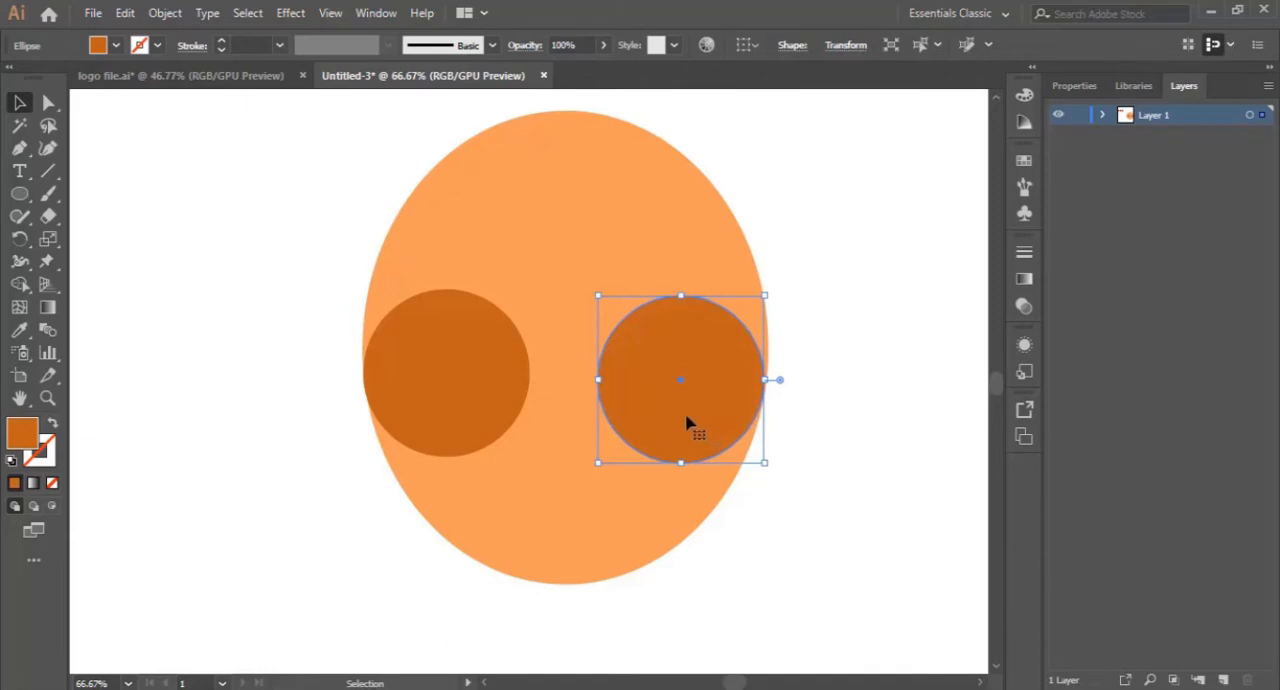
- Draw a closed curved path with the Pen tool bridging the two dark circles, with an arch over the nose area
left_click(19, 147)
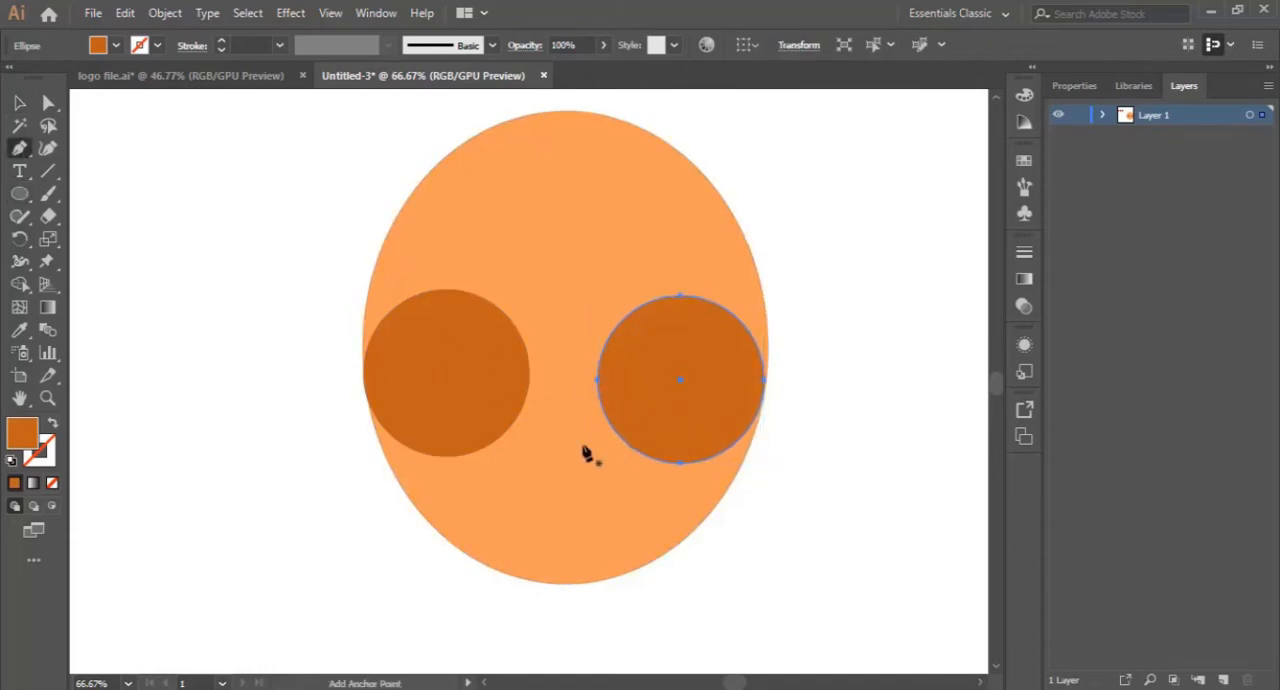
left_click(517, 418)
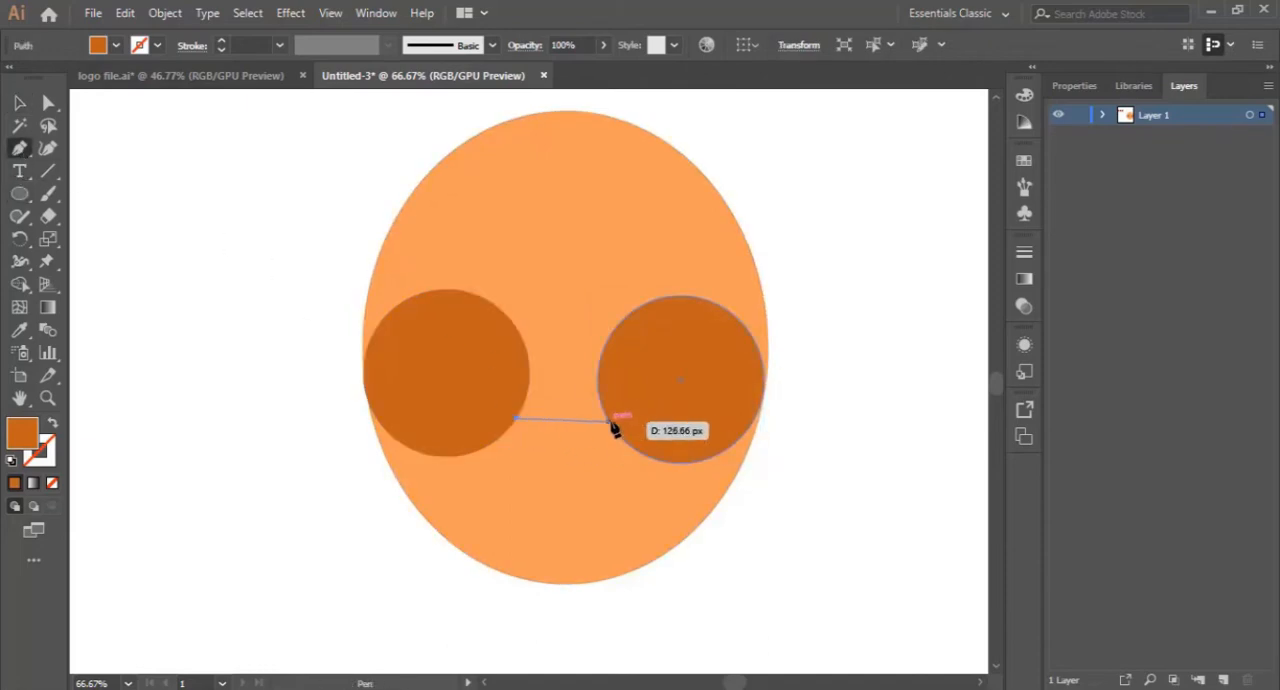
left_click_drag(607, 418, 659, 481)
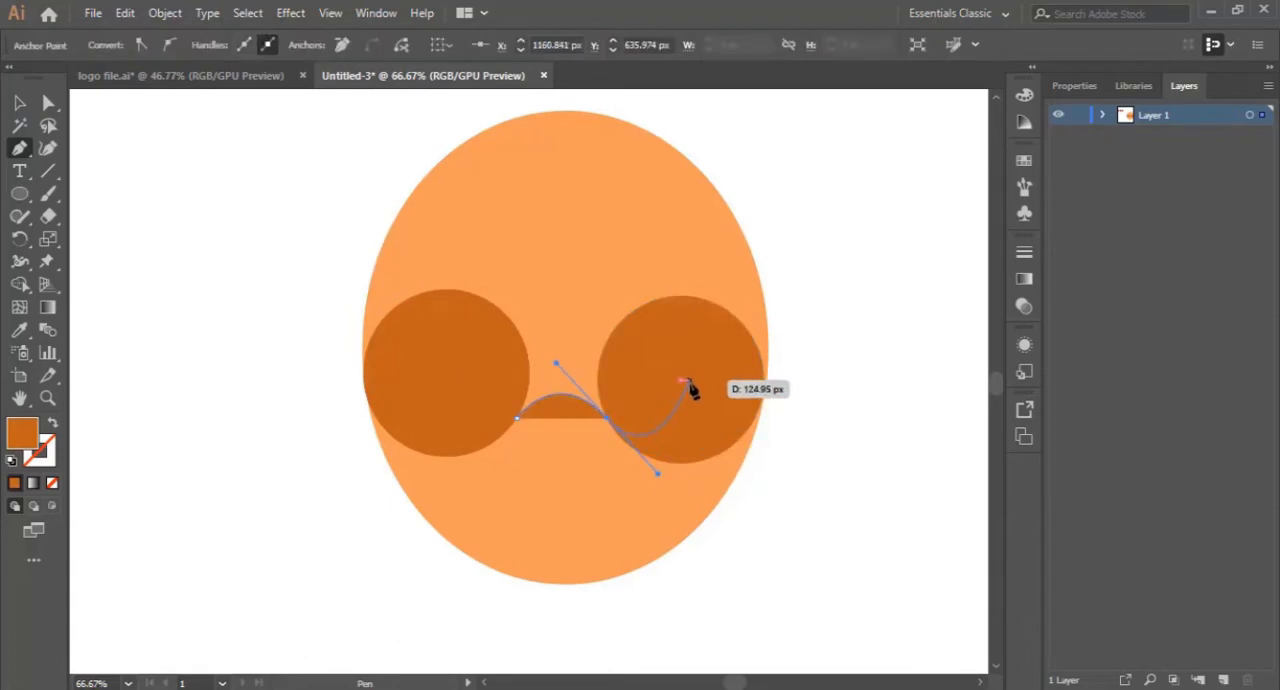
left_click(645, 318)
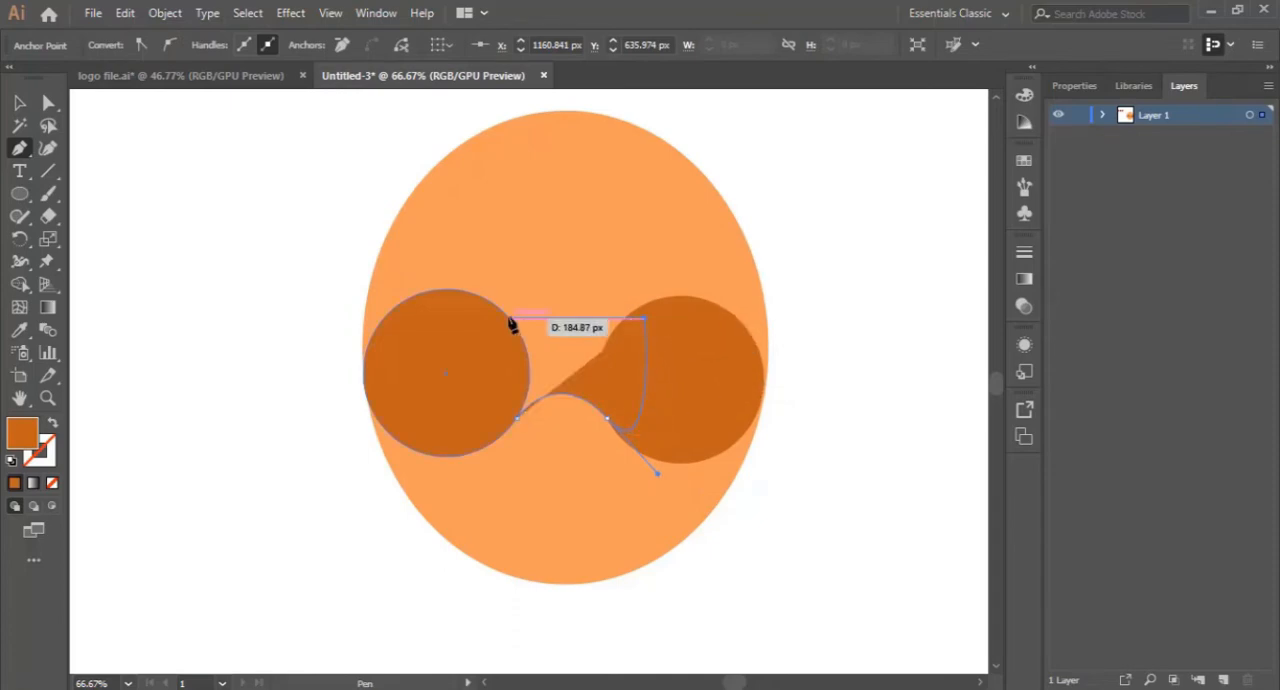
left_click_drag(452, 295, 278, 324)
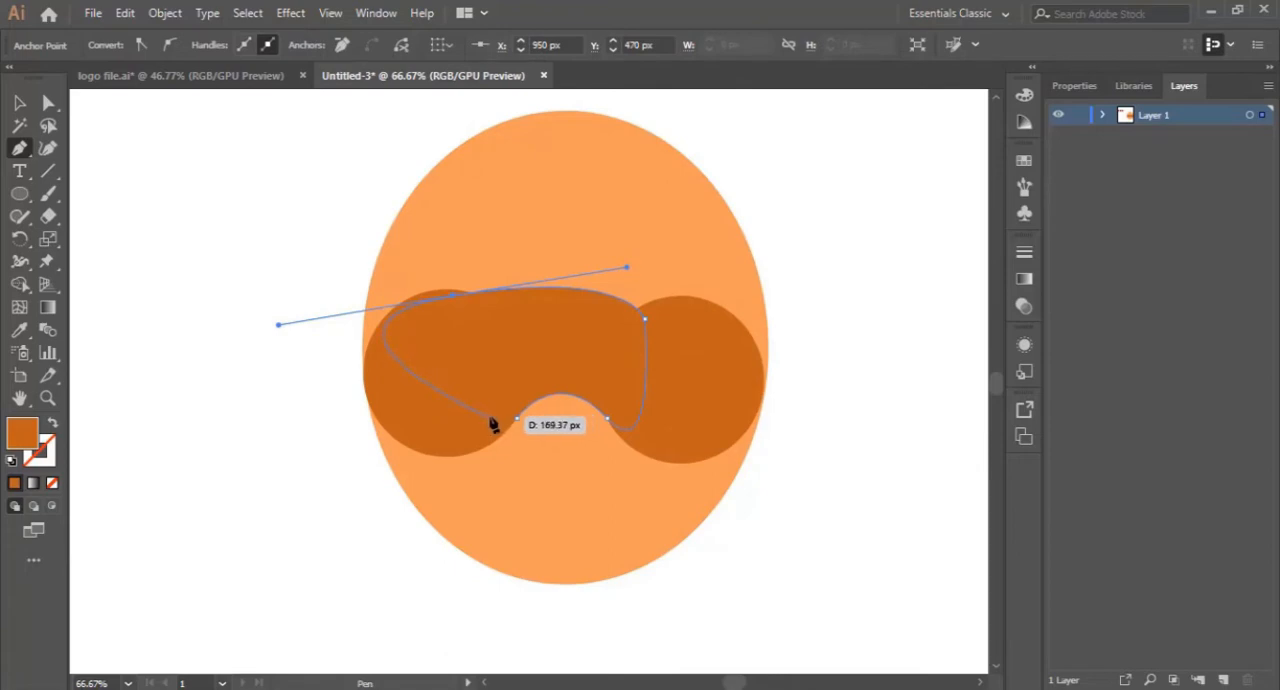
left_click(450, 298)
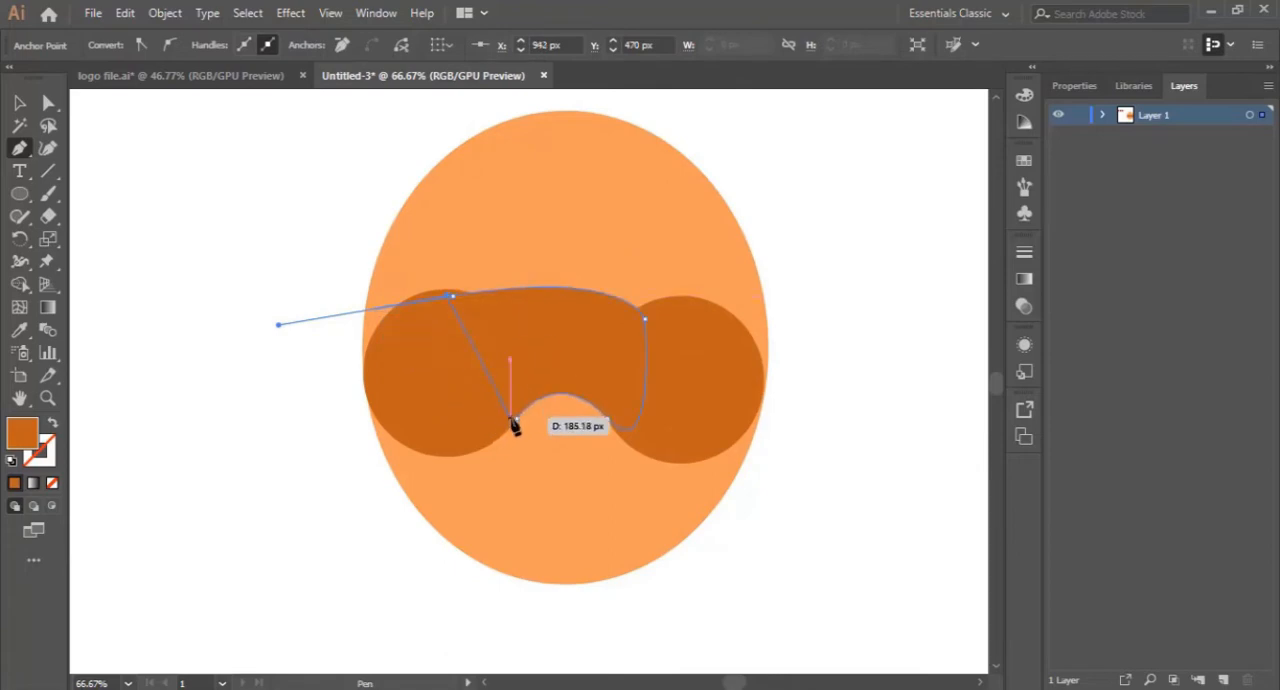
left_click(517, 419)
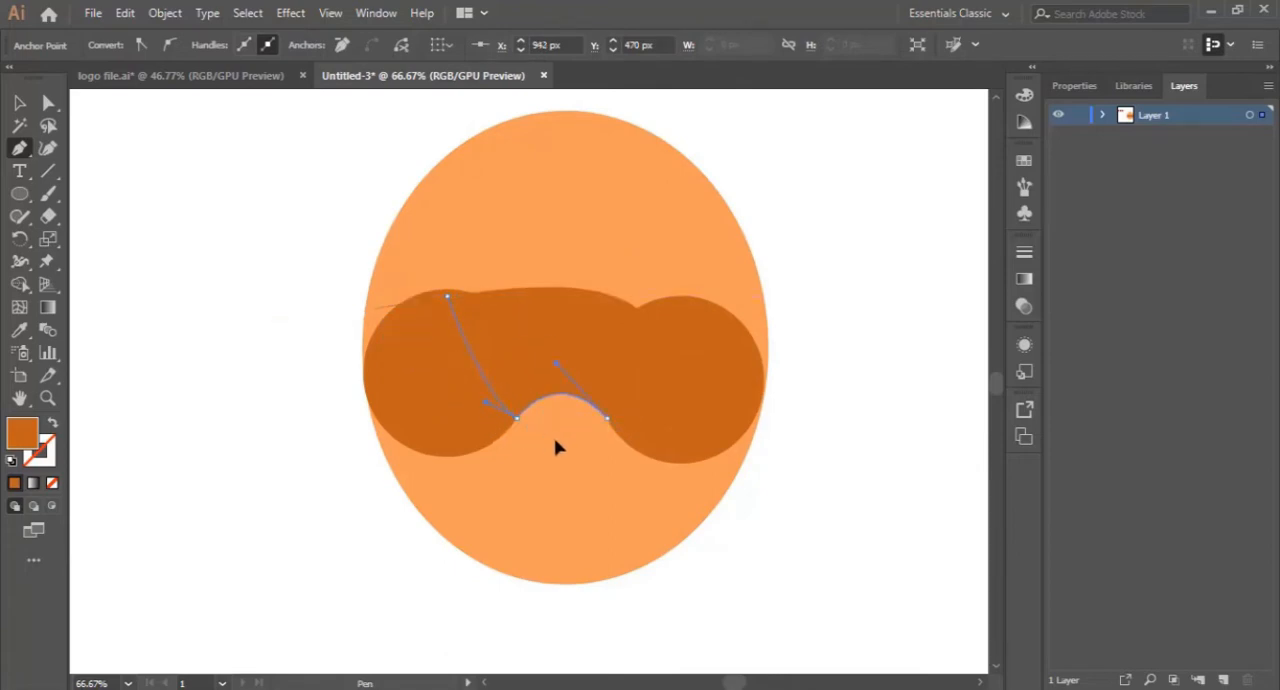
left_click_drag(617, 426, 568, 406)
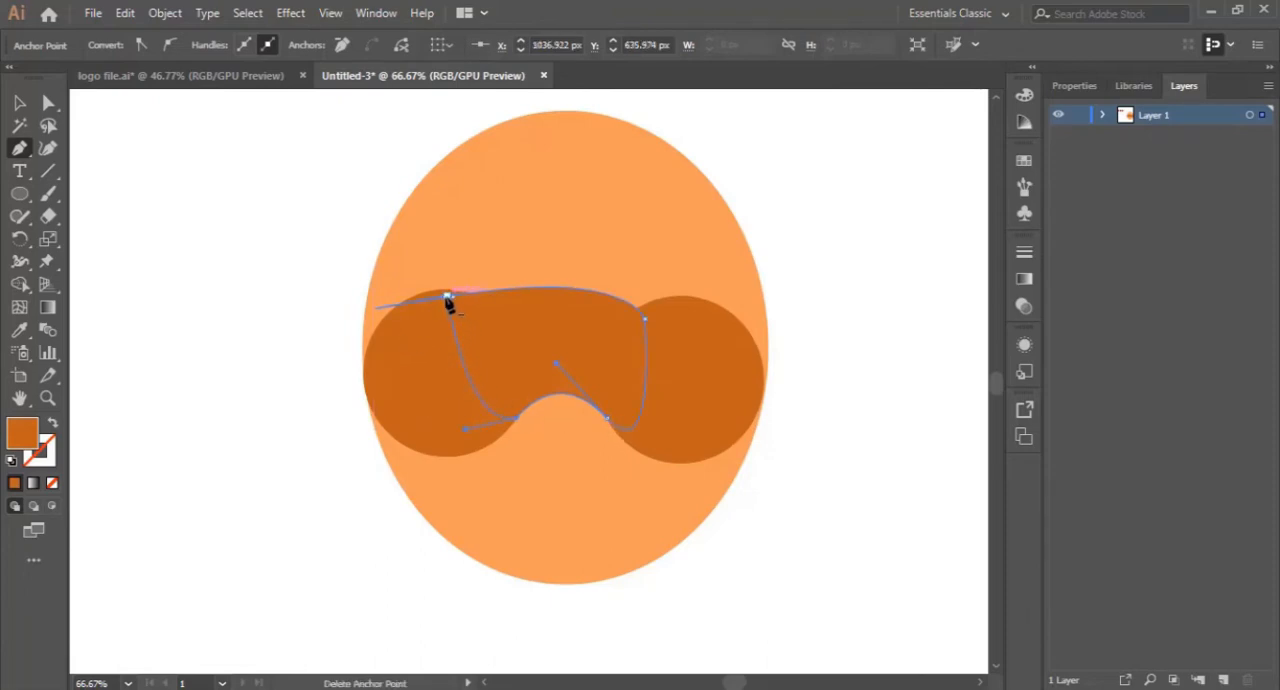
key("ctrl+z")
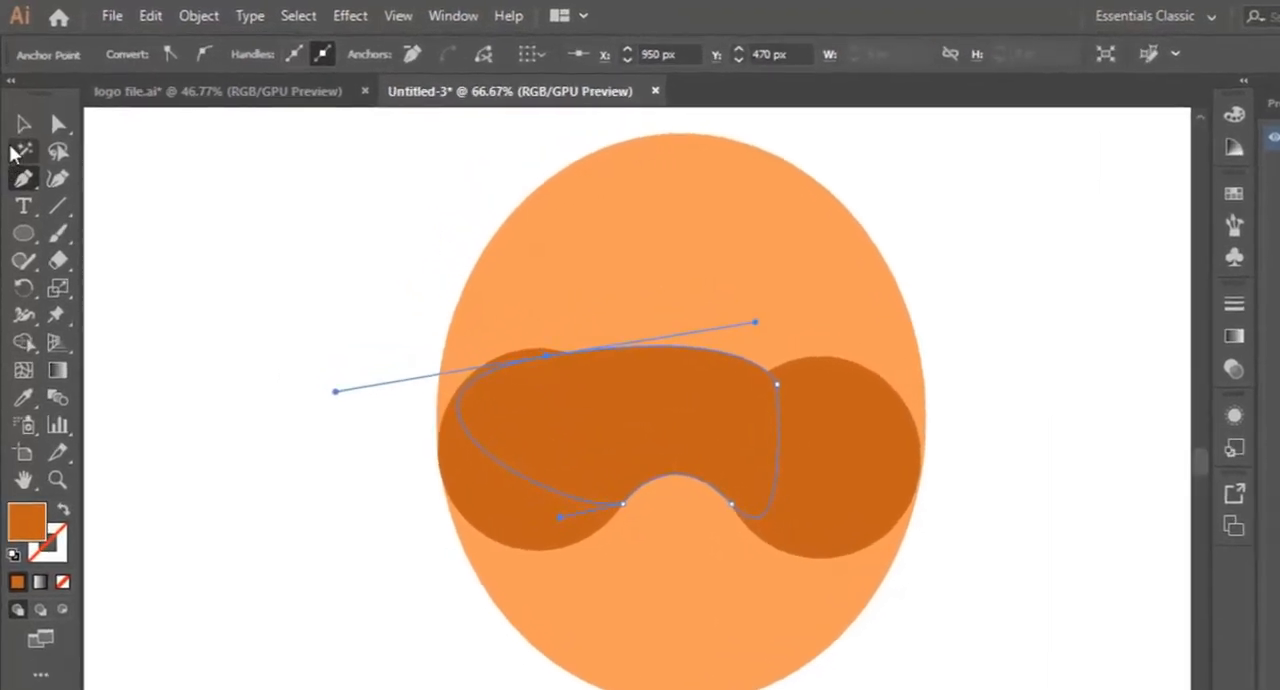
left_click(19, 103)
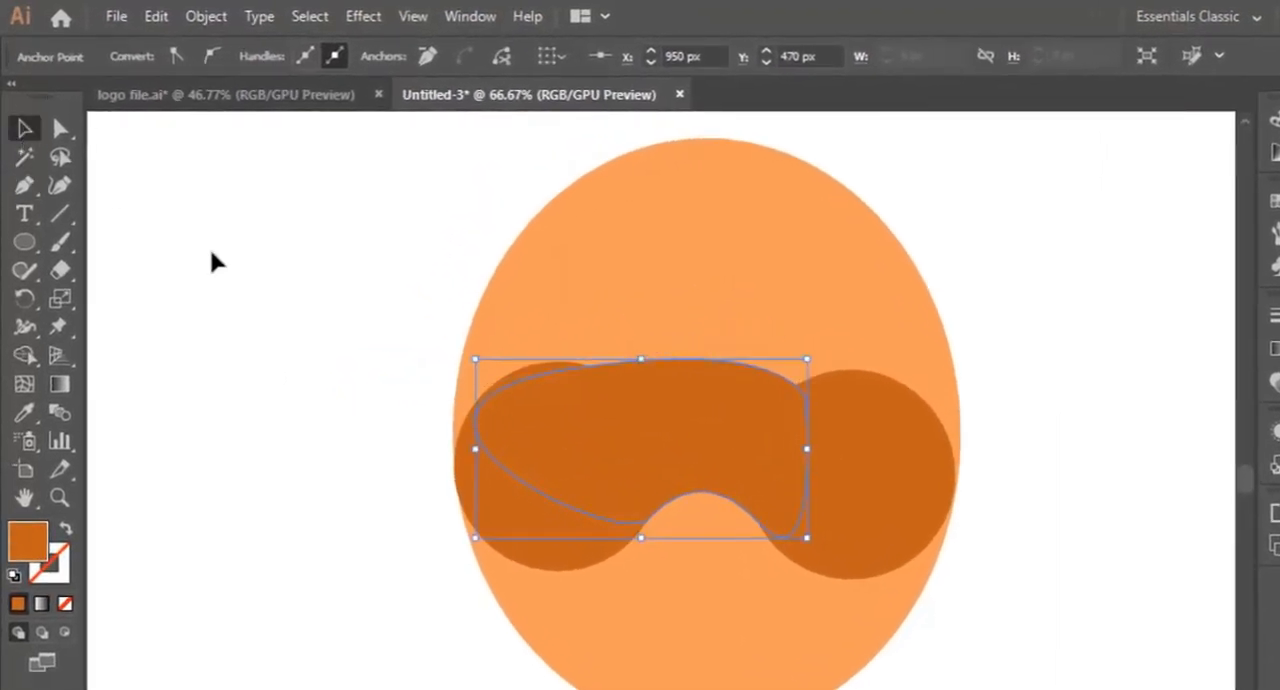
left_click(213, 262)
- Reshape the bridging path with the Curvature tool, moving its left point inward and its upper-right point onto the right circle's upper edge
left_click(785, 418)
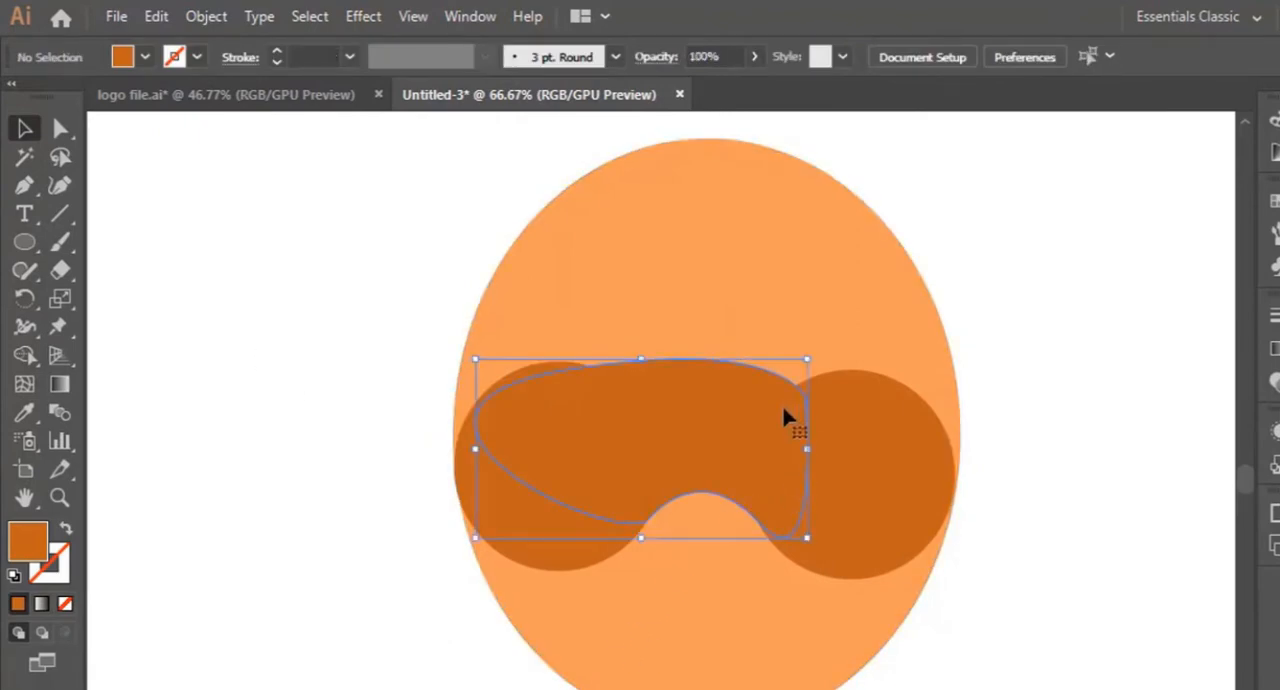
left_click(59, 498)
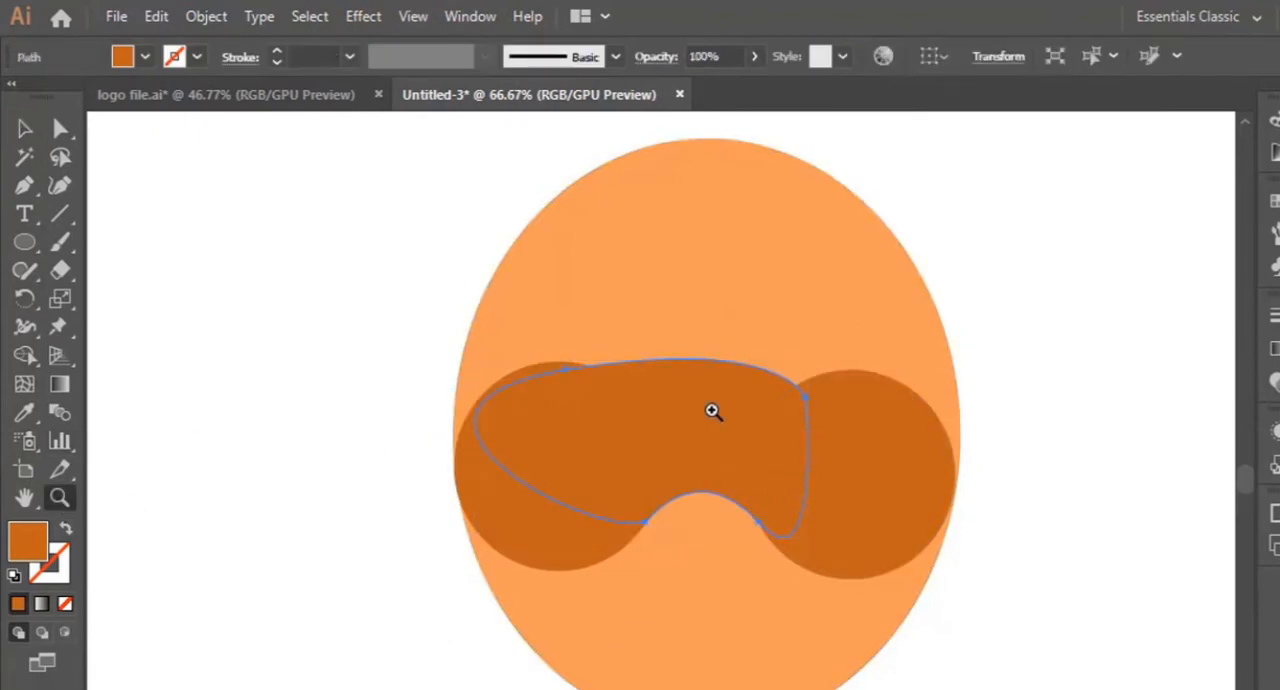
left_click(714, 411)
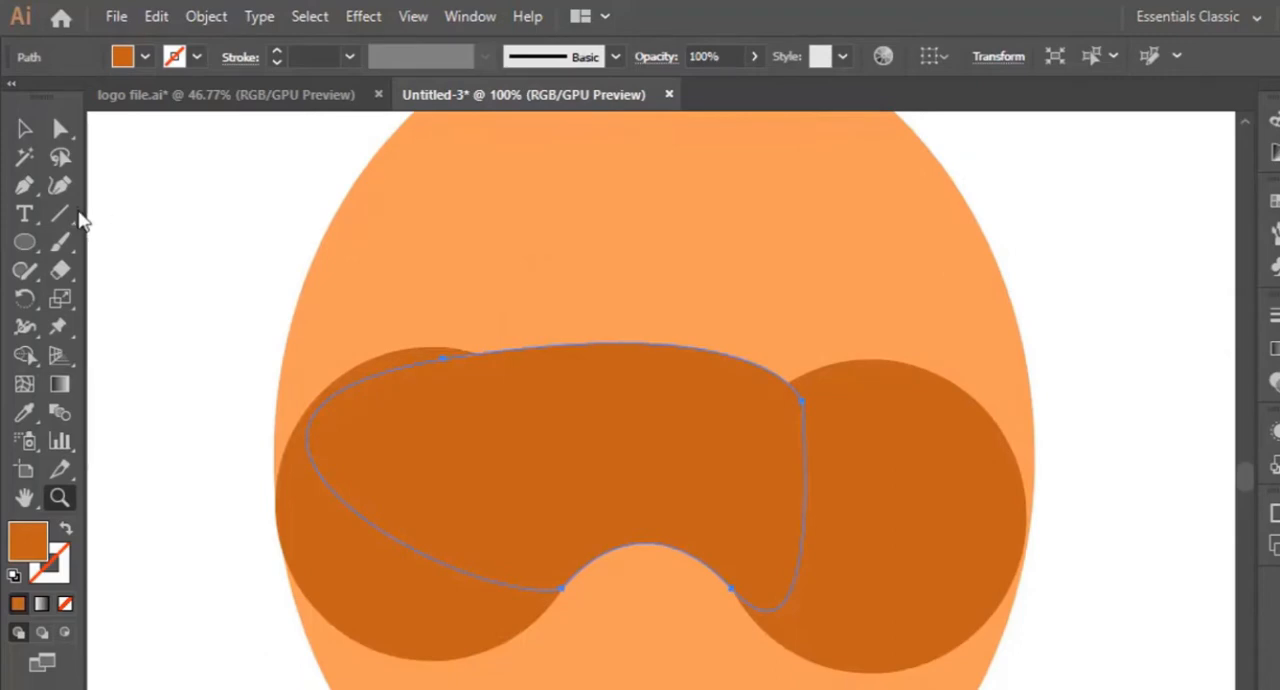
left_click(59, 185)
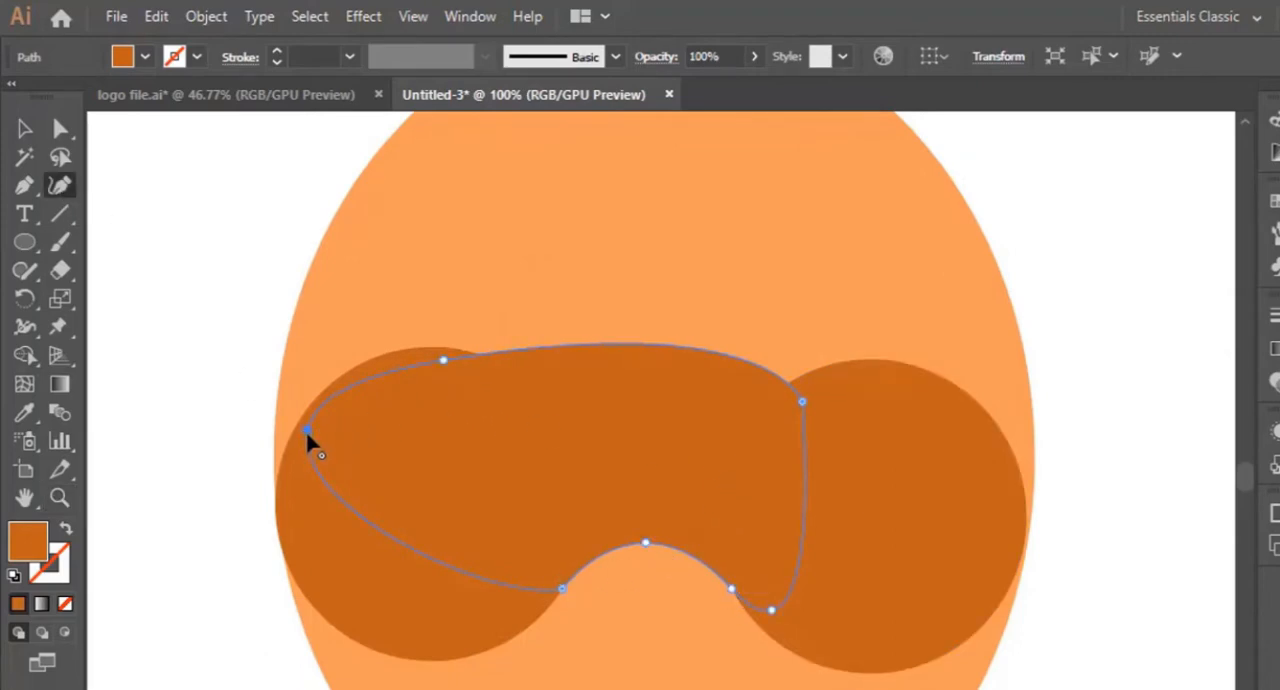
left_click_drag(307, 431, 374, 440)
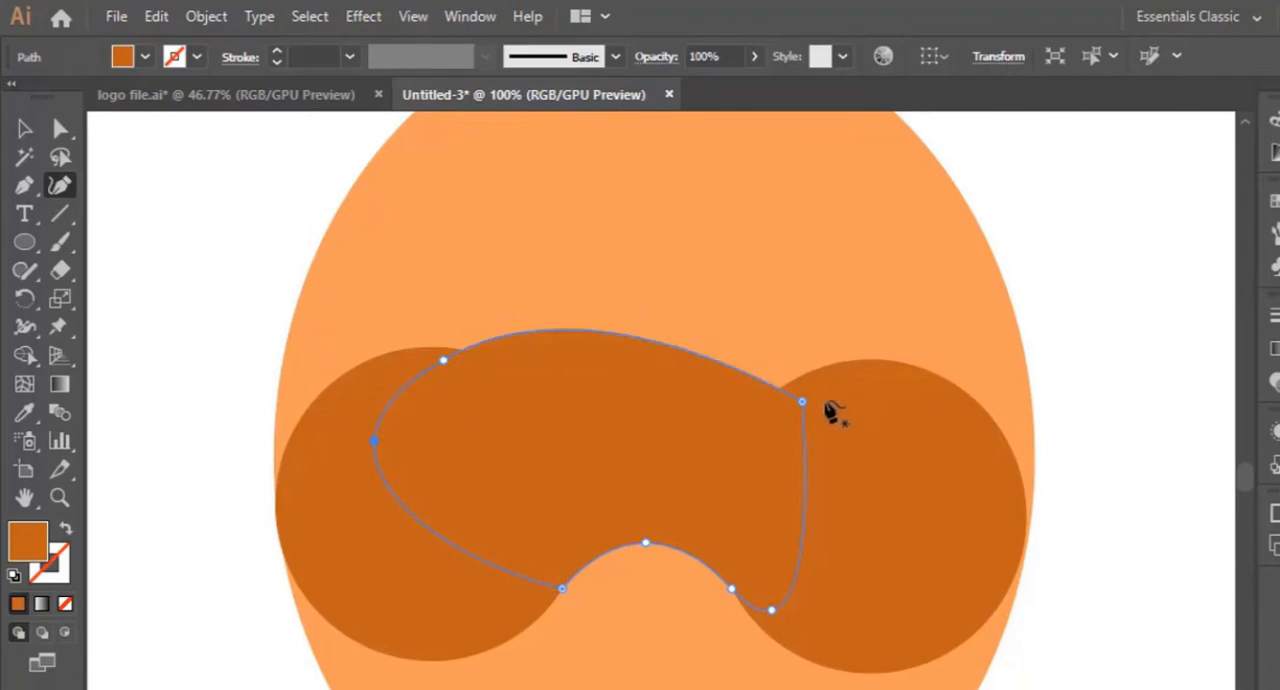
left_click_drag(803, 402, 928, 375)
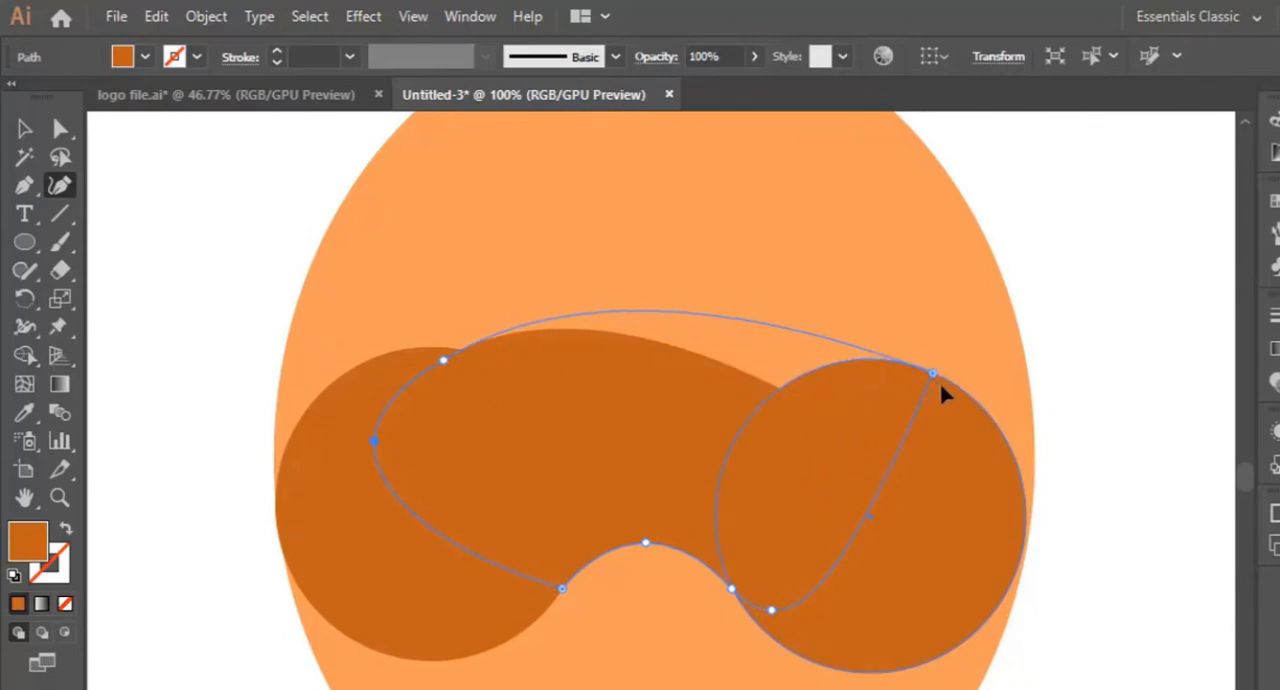
left_click_drag(932, 374, 950, 383)
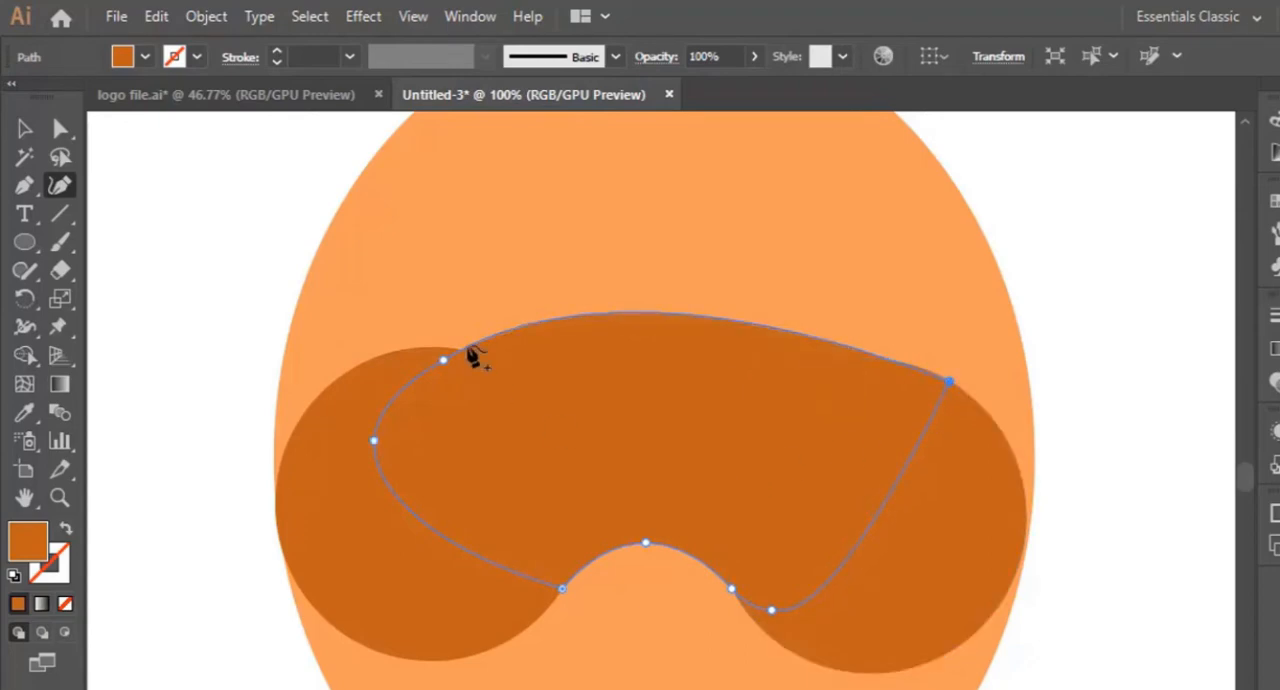
- Smooth the bridging path's top and left side by centring the top point, adding a lower-left point and moving the left point to the circle's edge
left_click_drag(445, 363, 528, 336)
left_click(408, 511)
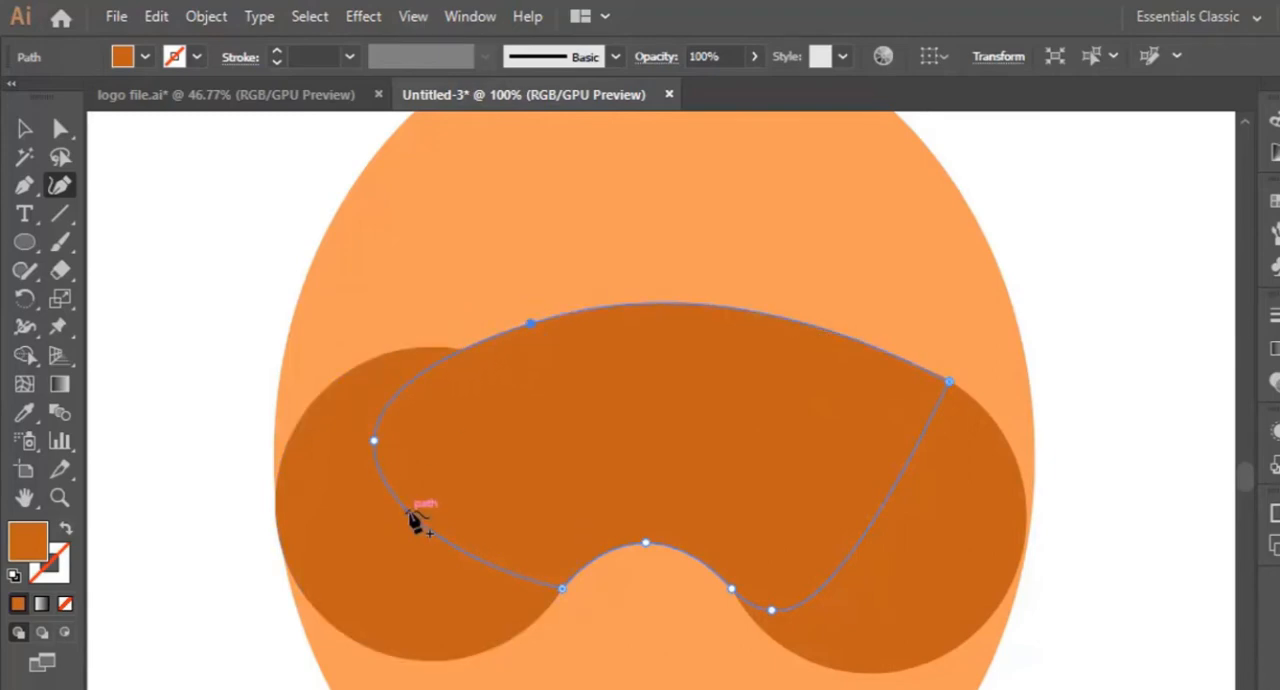
left_click_drag(374, 440, 334, 402)
left_click_drag(531, 325, 600, 311)
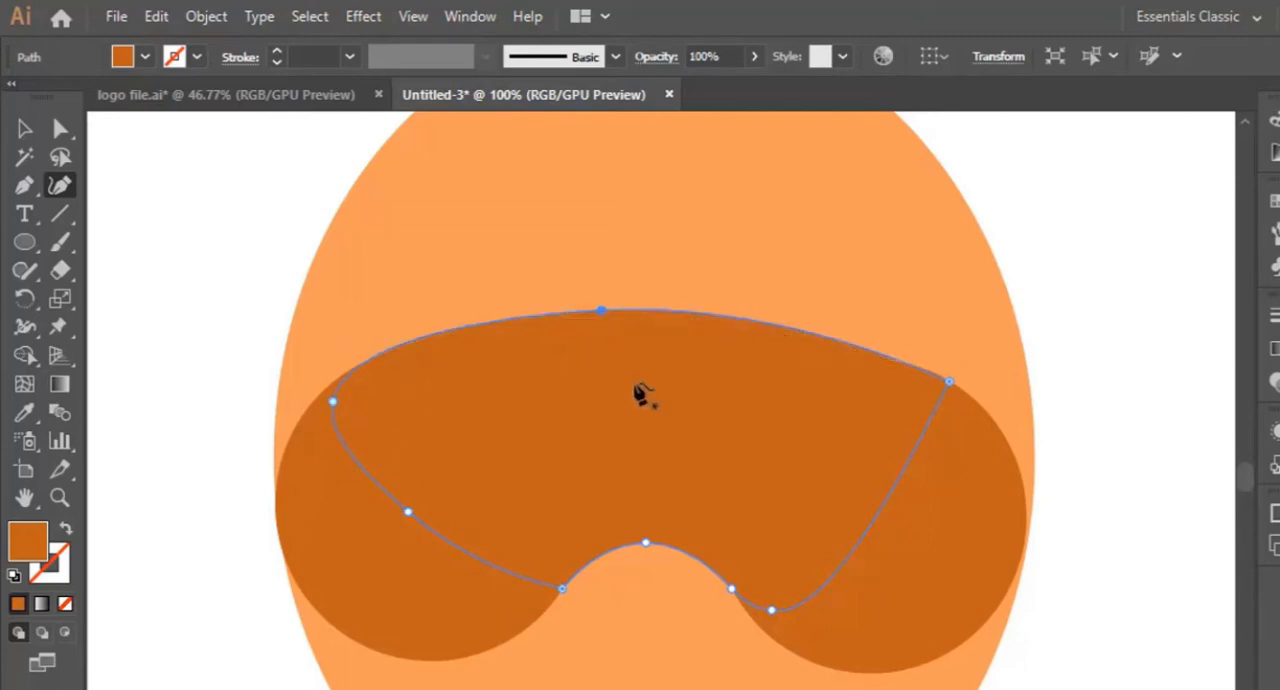
left_click(25, 128)
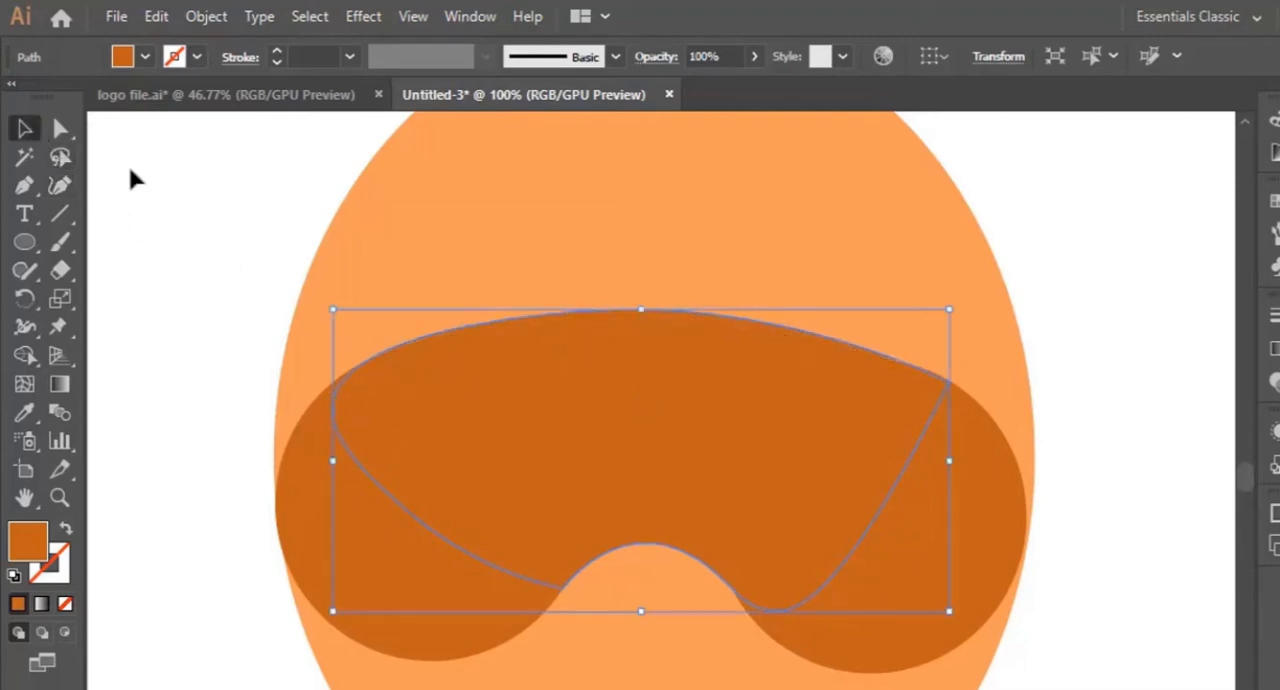
left_click(131, 172)
scroll(371, 366, "down", 2)
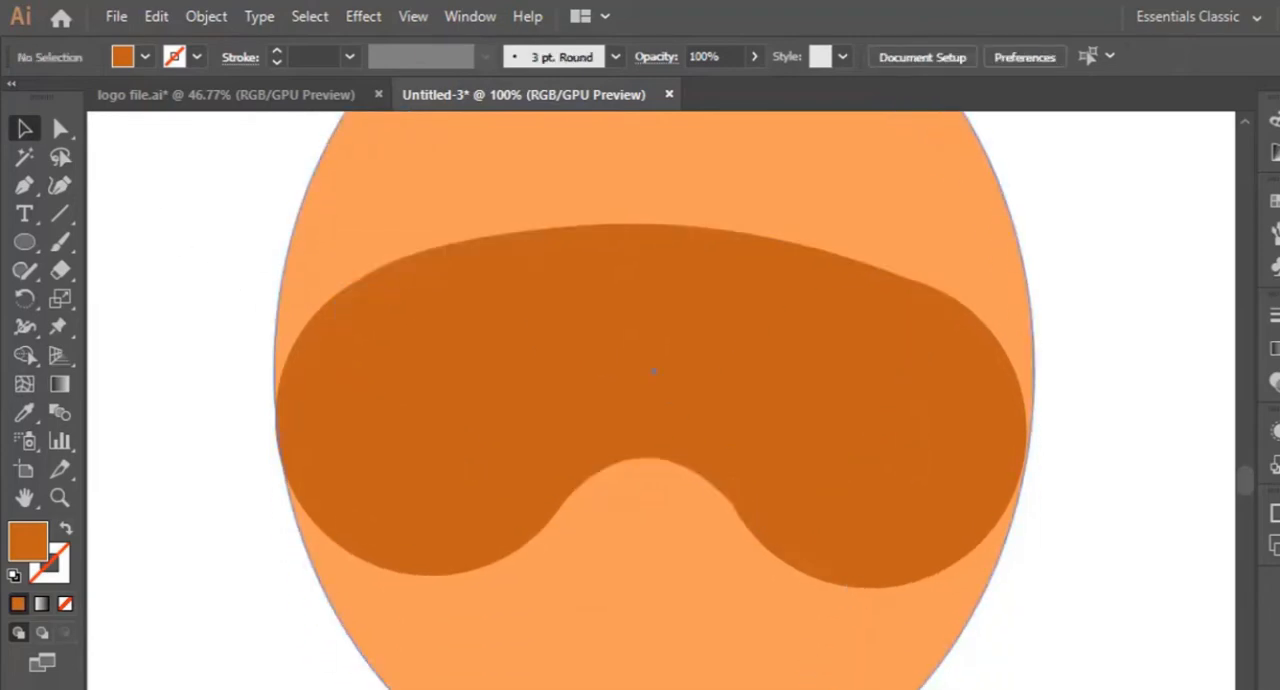
- Shift the light orange face oval slightly left to even out its edges around the dark circles
left_click(1028, 322)
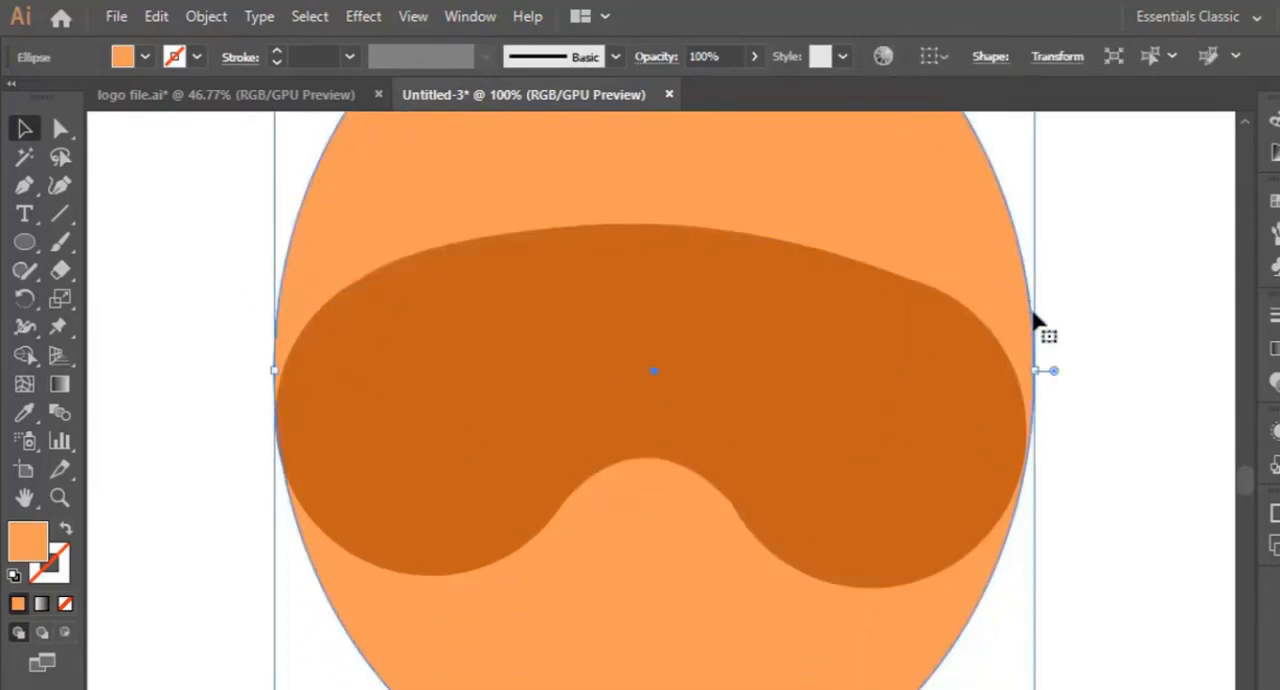
left_click_drag(1040, 374, 1036, 369)
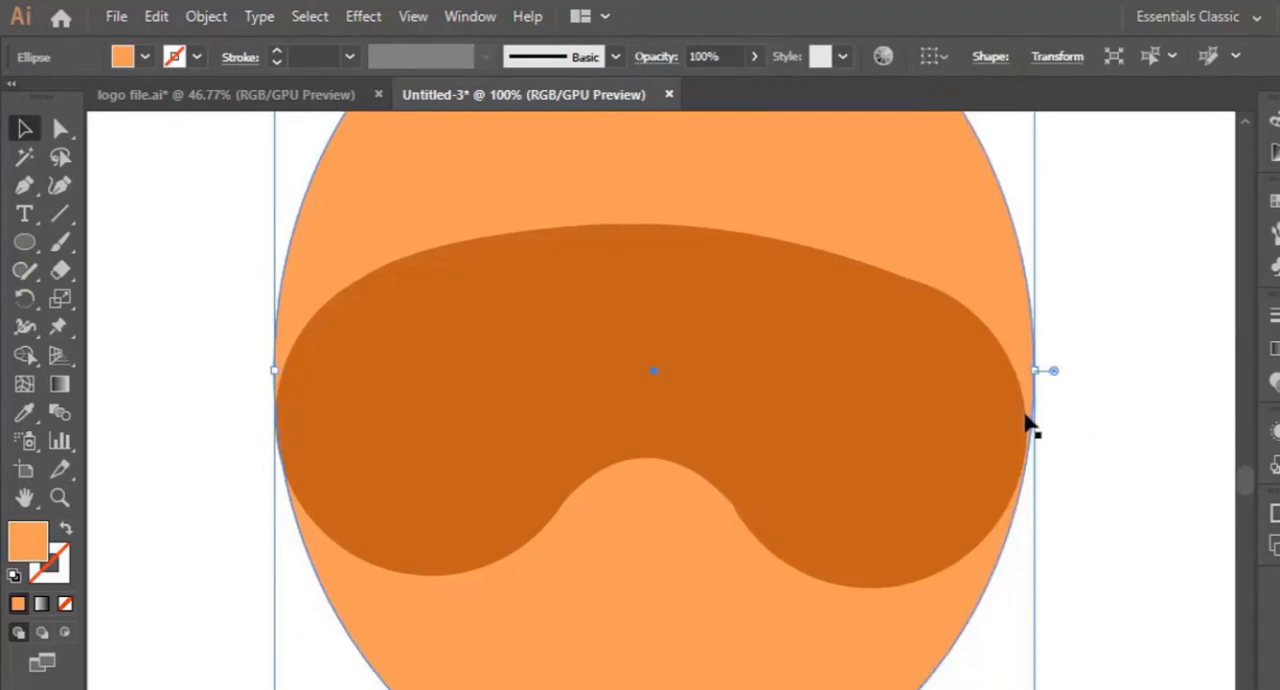
left_click(983, 447)
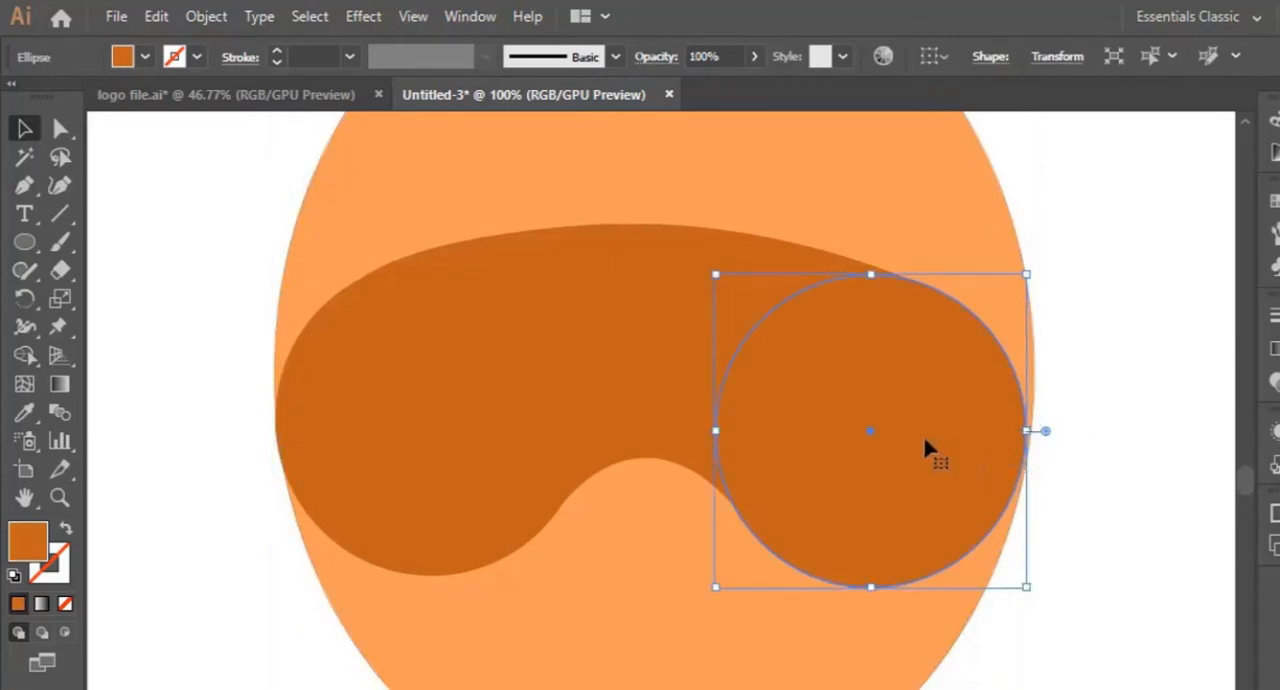
left_click(1076, 430)
left_click(1032, 370)
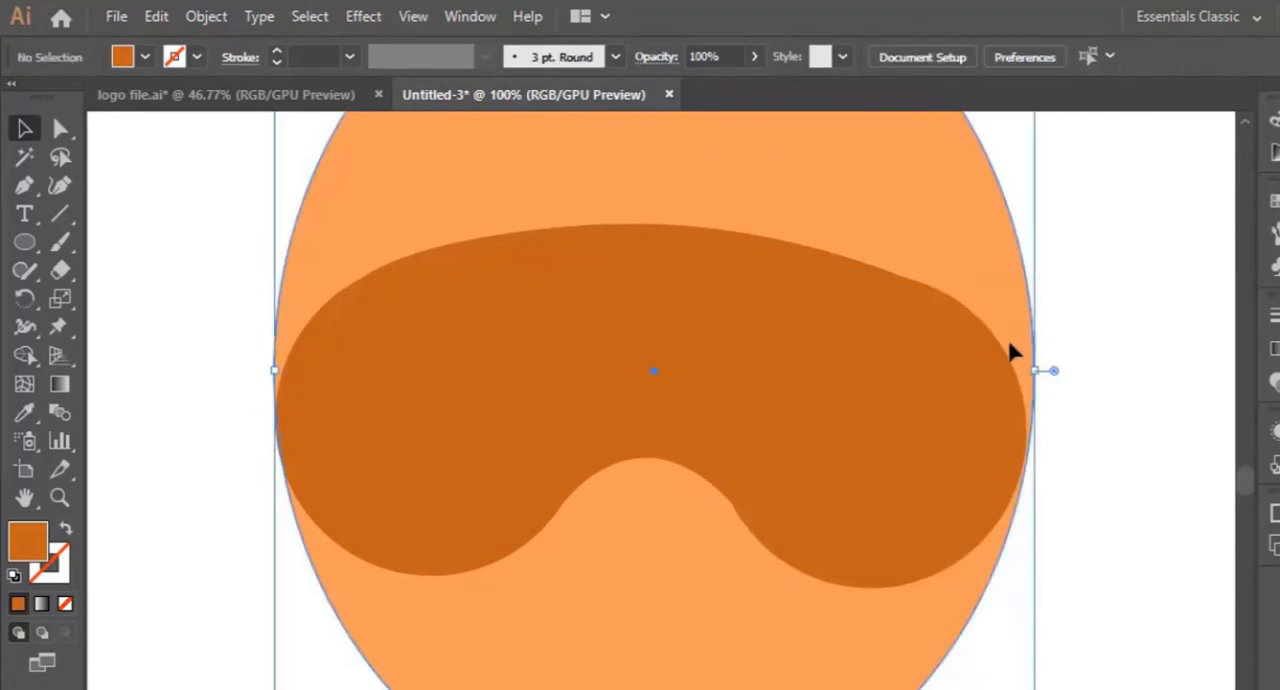
left_click_drag(1034, 374, 1033, 369)
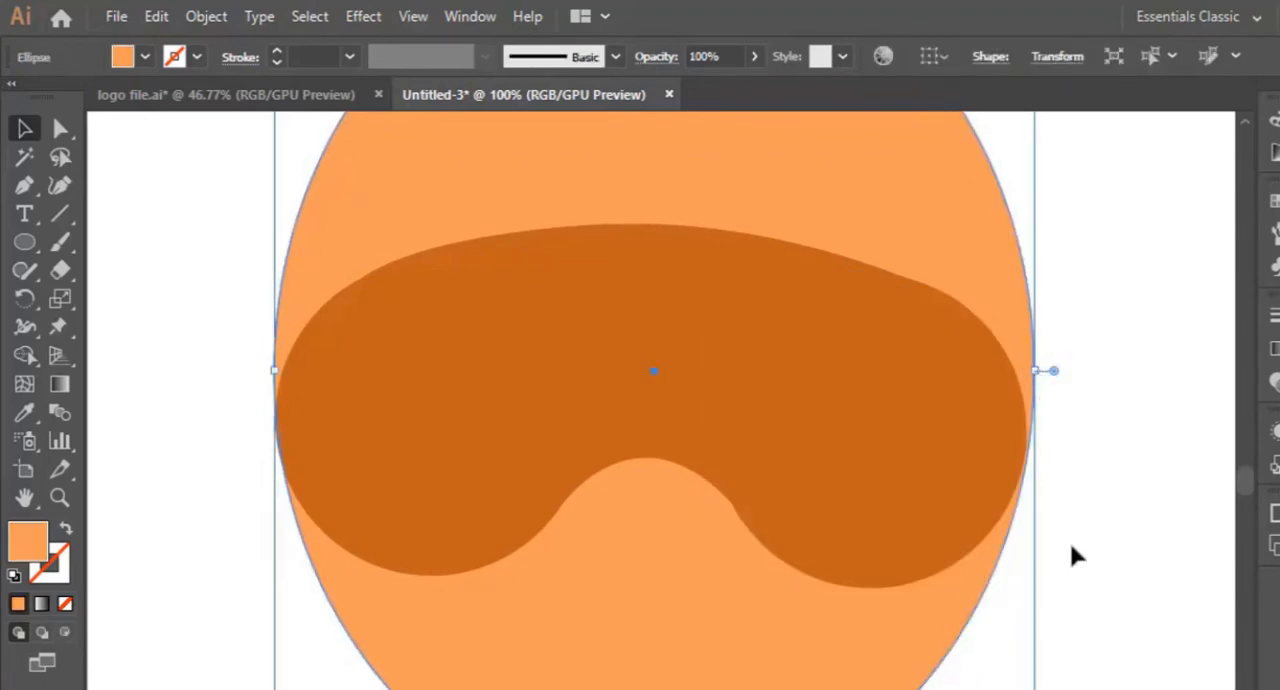
left_click(1083, 560)
left_click(955, 242)
left_click(1105, 407)
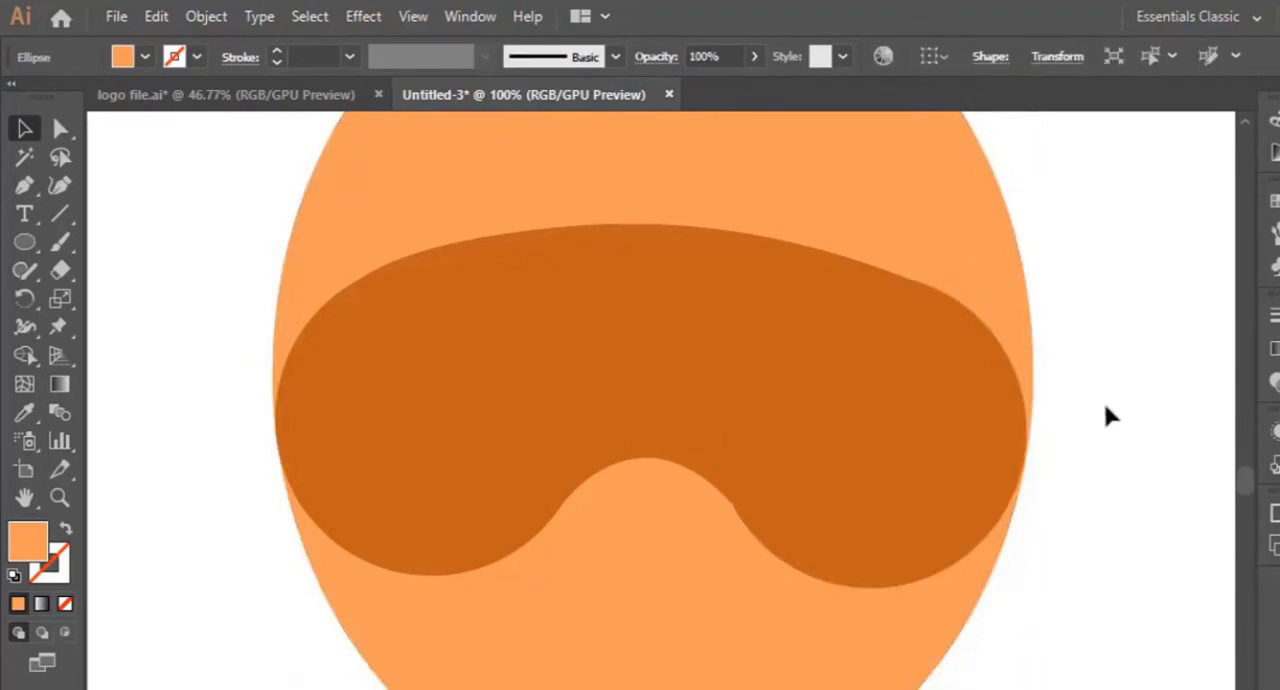
- Refine the bridging path's nose arch by shifting its peak slightly up and right and adjusting the points where it meets the right circle
scroll(1102, 447, "up", 2)
scroll(1110, 460, "down", 3)
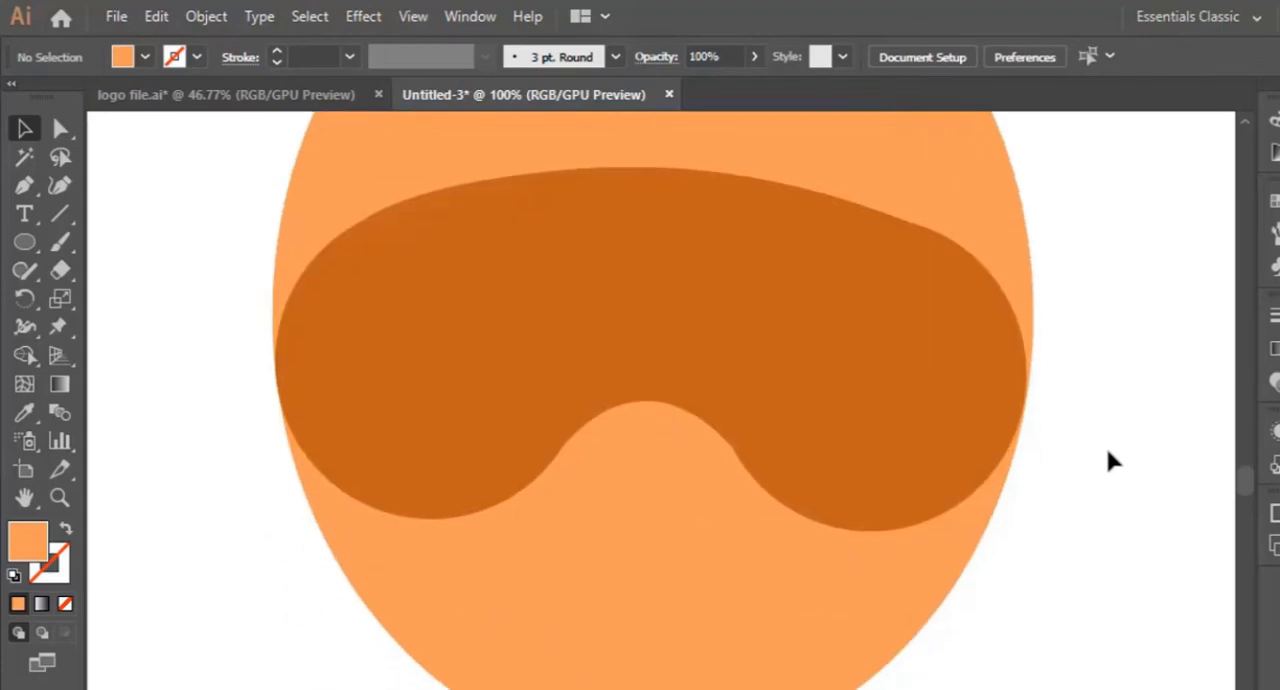
left_click(695, 390)
left_click(58, 188)
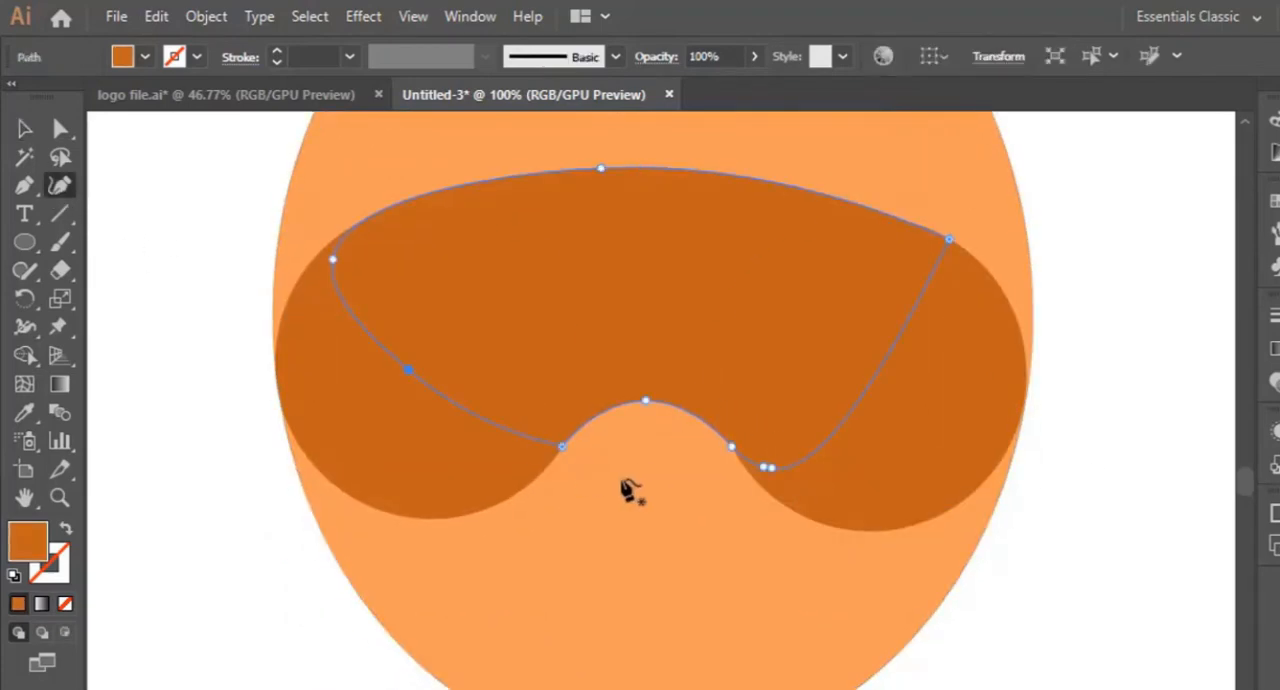
left_click(775, 479)
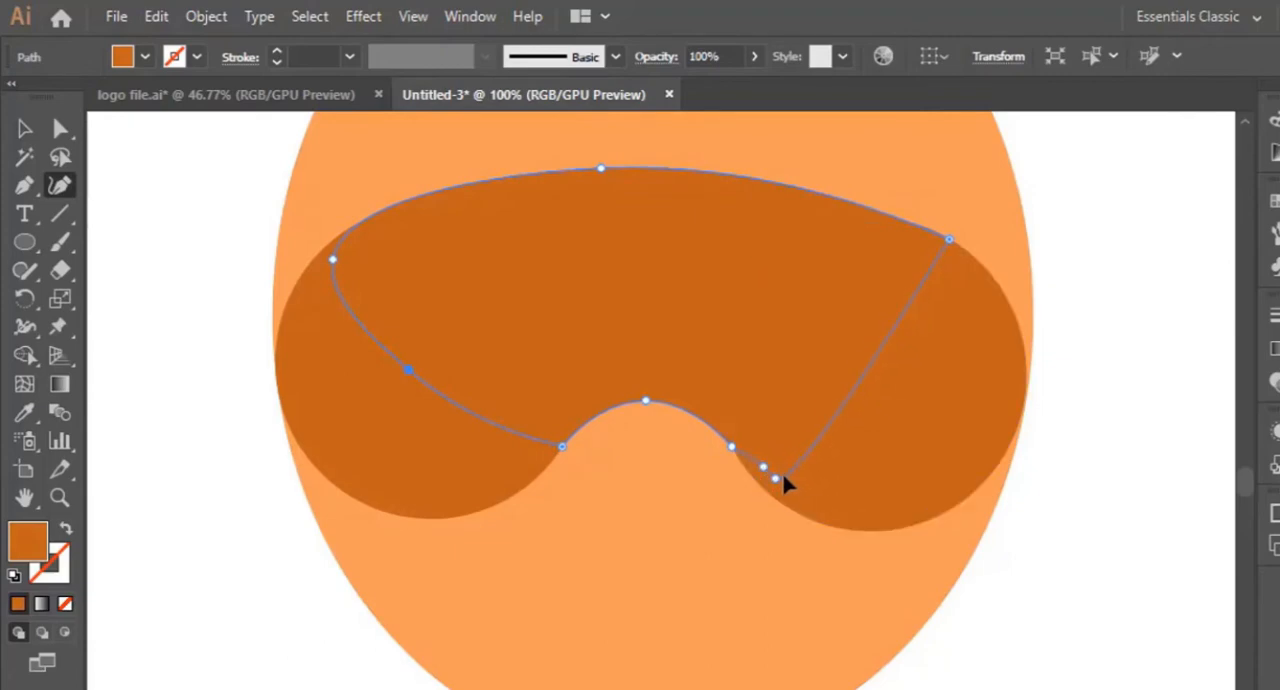
left_click_drag(763, 468, 759, 475)
left_click(758, 479)
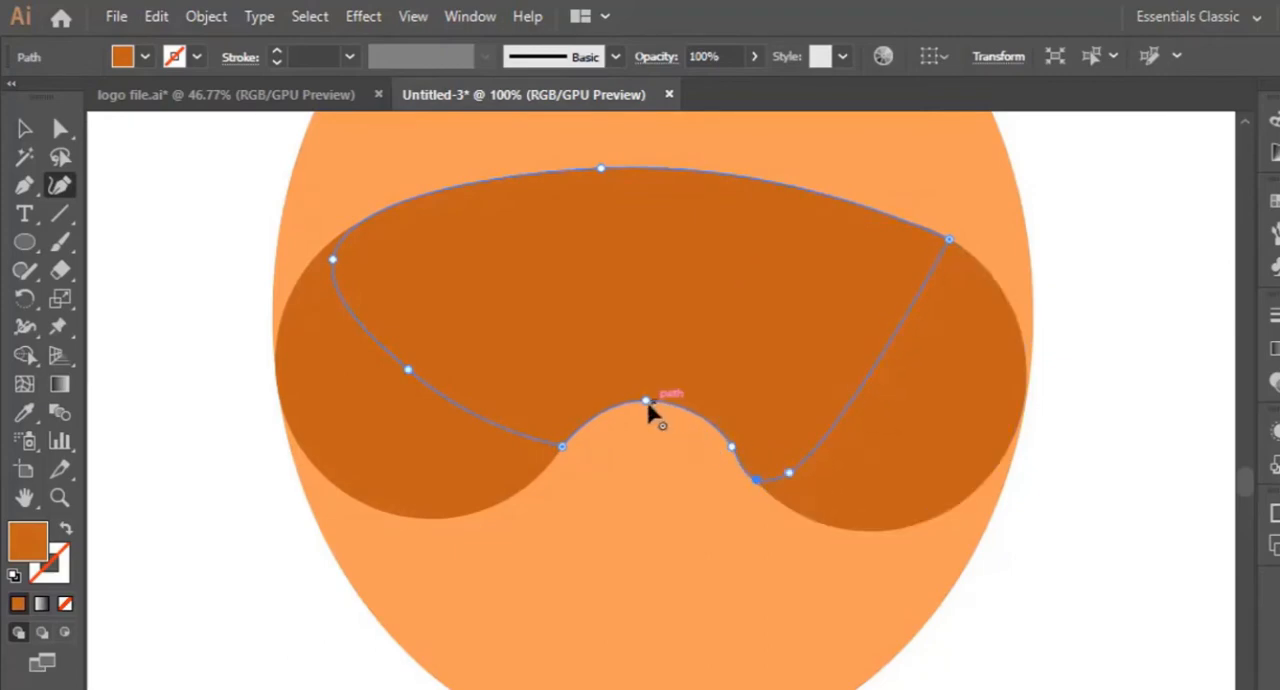
left_click_drag(659, 401, 664, 397)
left_click(660, 397)
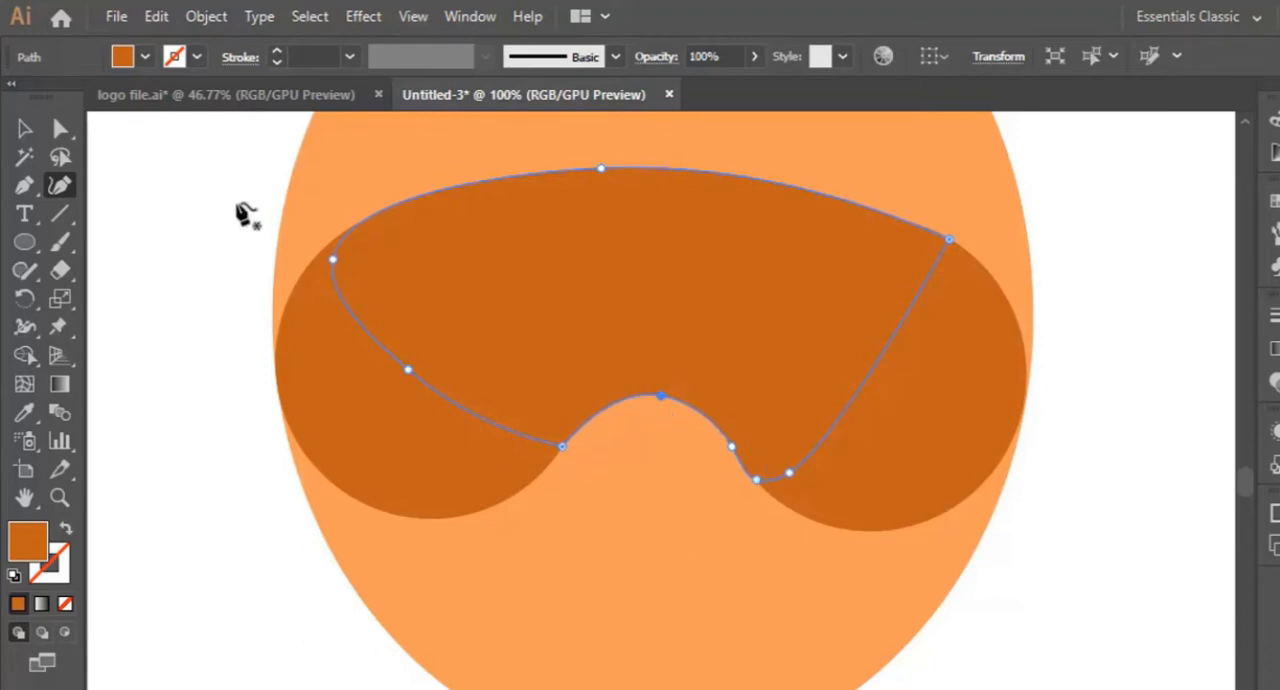
left_click(25, 129)
left_click(117, 183)
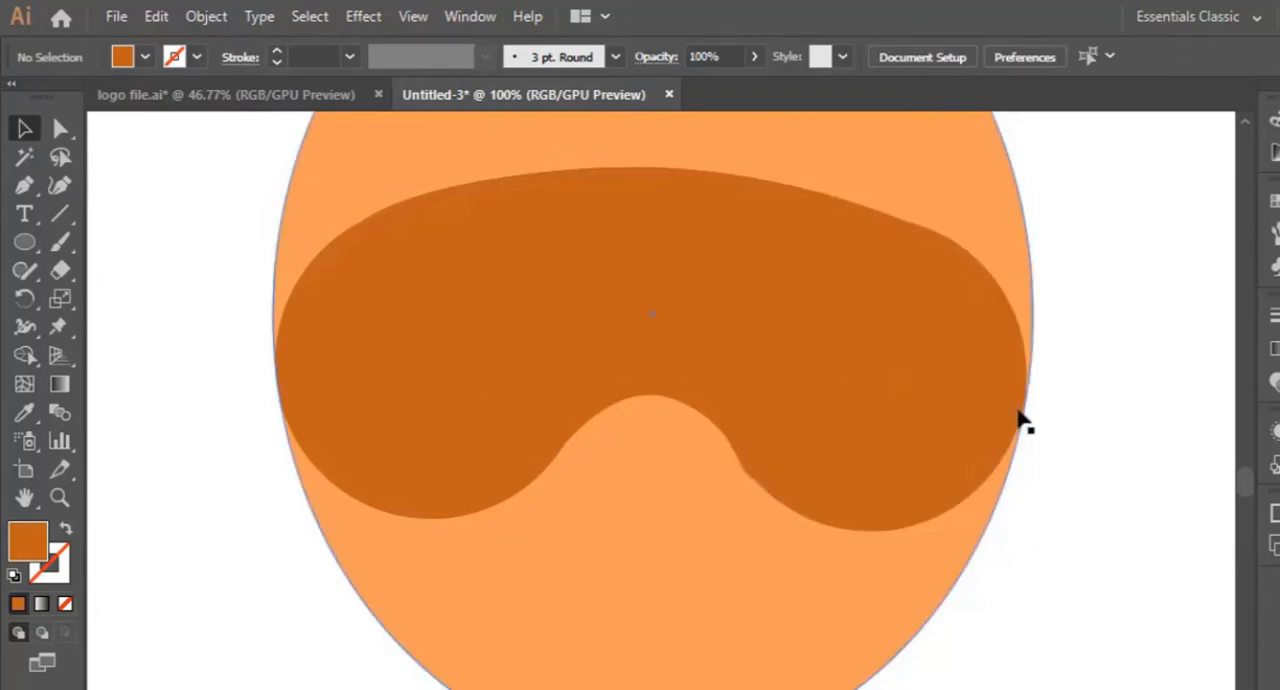
- Move the bridging path's lowest right point just inside the right circle's edge to remove the bump beside the nose arch
left_click(726, 407)
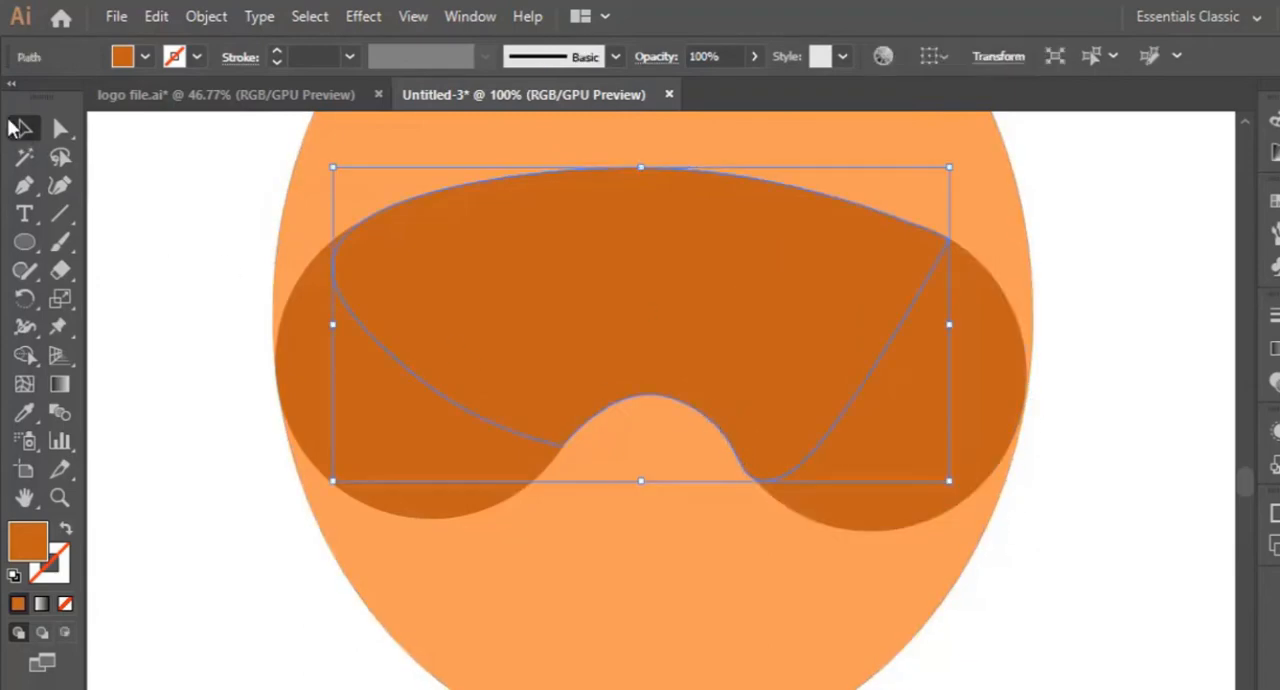
left_click(59, 185)
left_click_drag(757, 480, 768, 490)
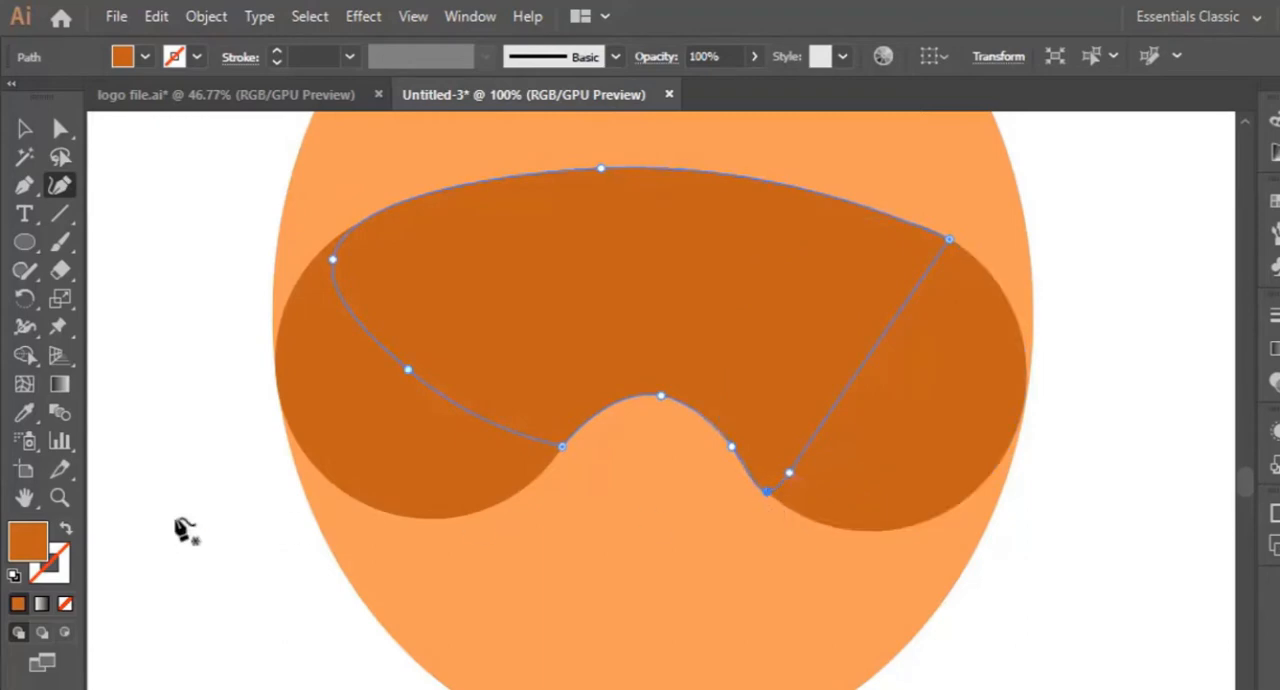
left_click(59, 497)
left_click(757, 506)
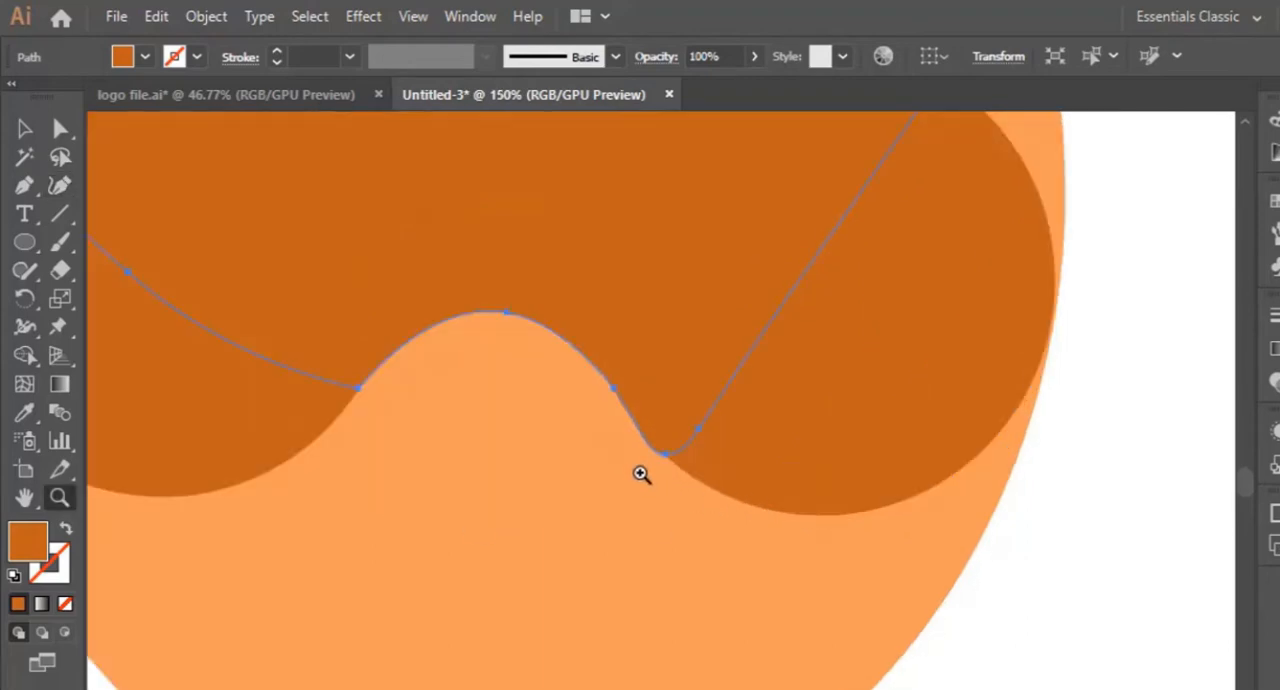
left_click(640, 490)
left_click(59, 185)
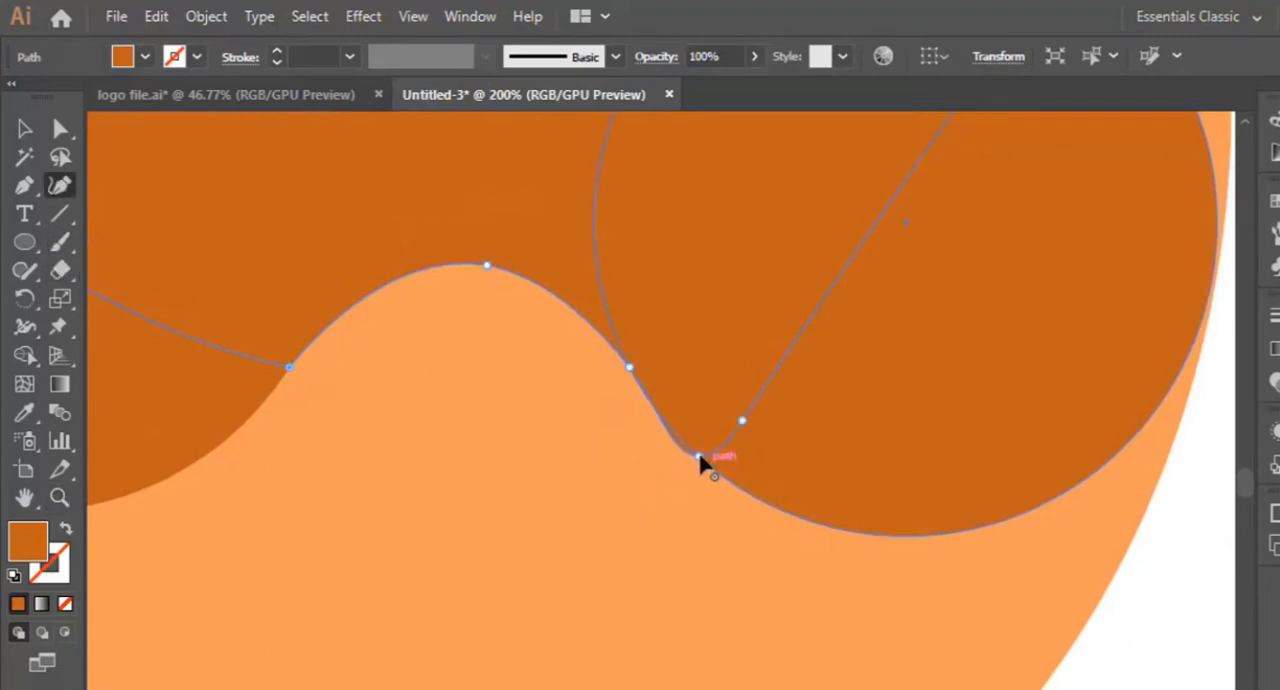
left_click_drag(700, 458, 720, 450)
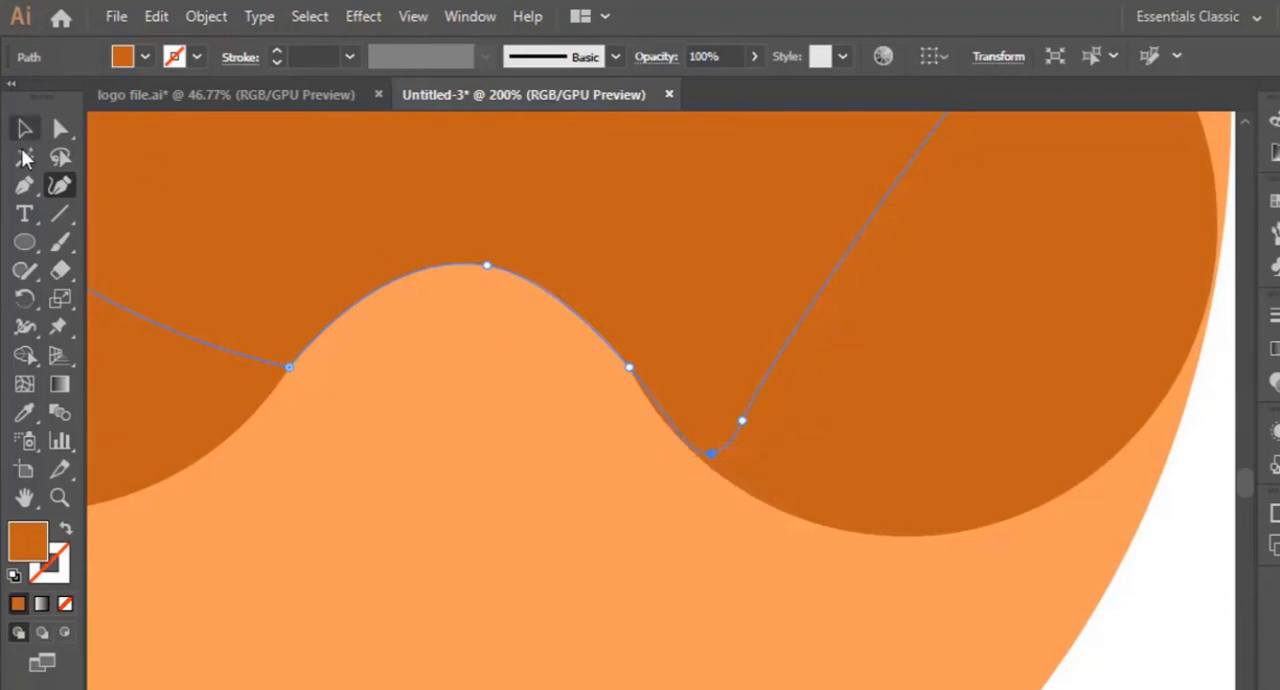
left_click(24, 128)
left_click(24, 130)
key("ctrl+shift+a")
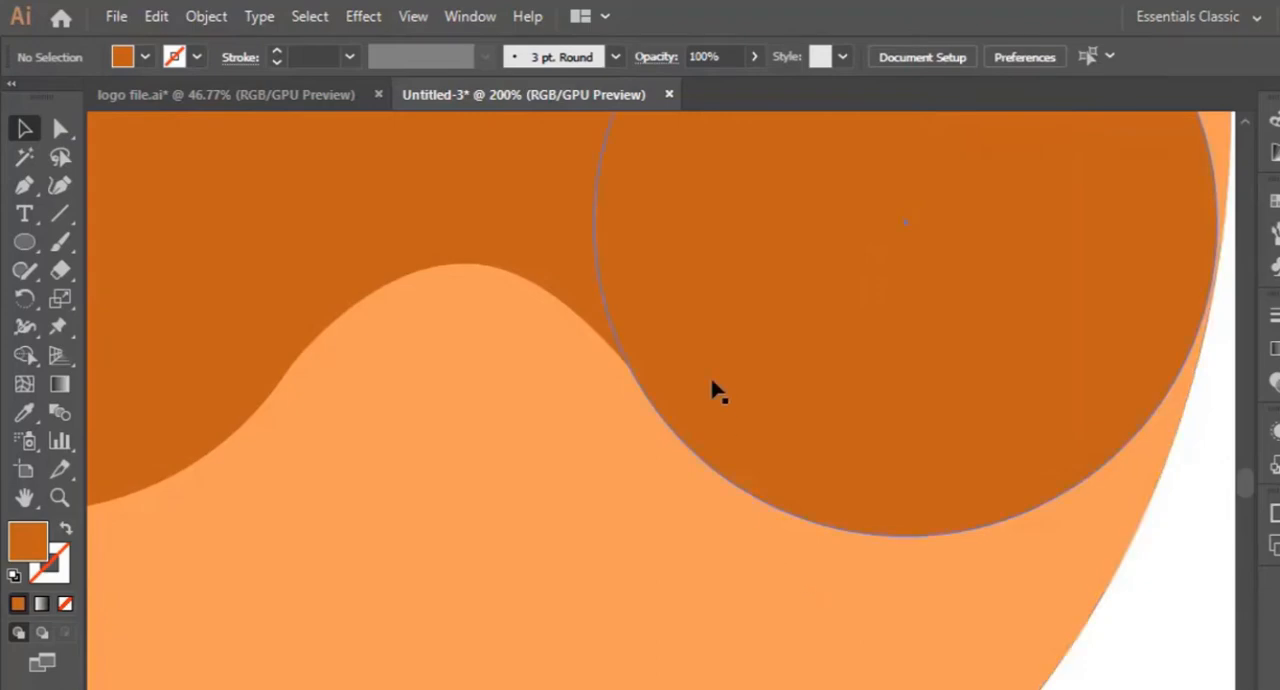
- Merge the bridging shape and both dark orange circles into one mask shape with the Pathfinder Unite mode
key("ctrl+minus")
key("ctrl+minus")
key("ctrl+minus")
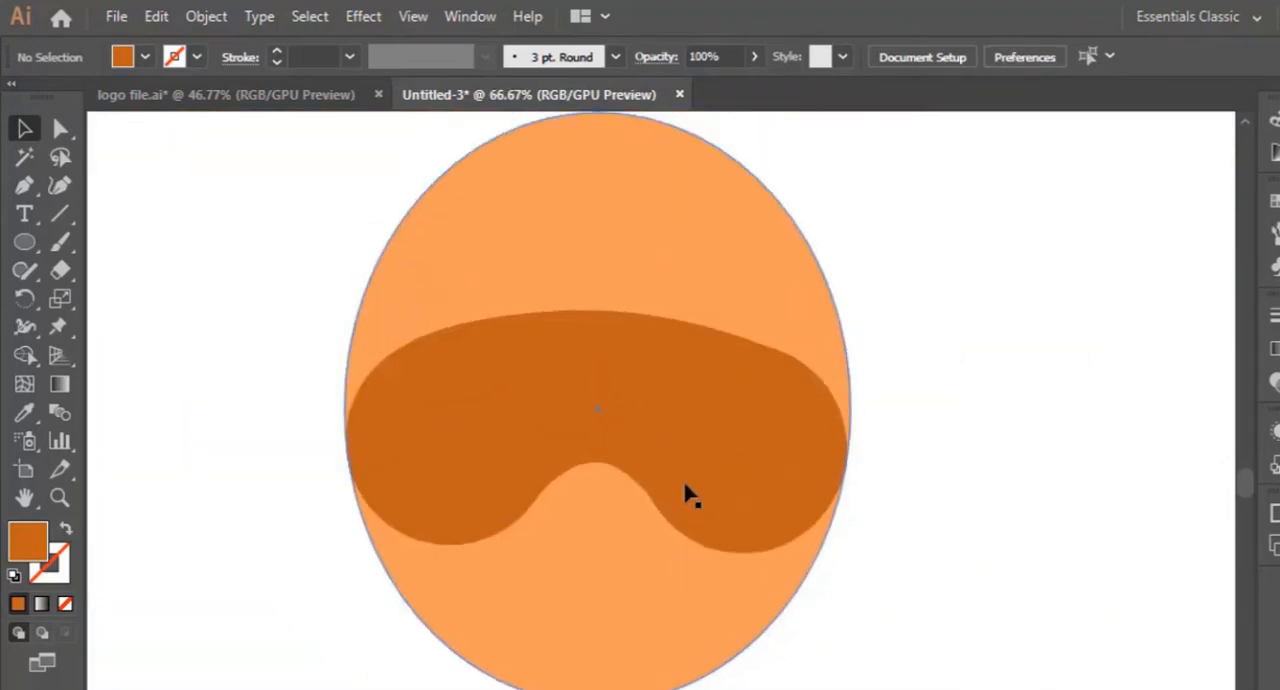
scroll(689, 494, "up", 3)
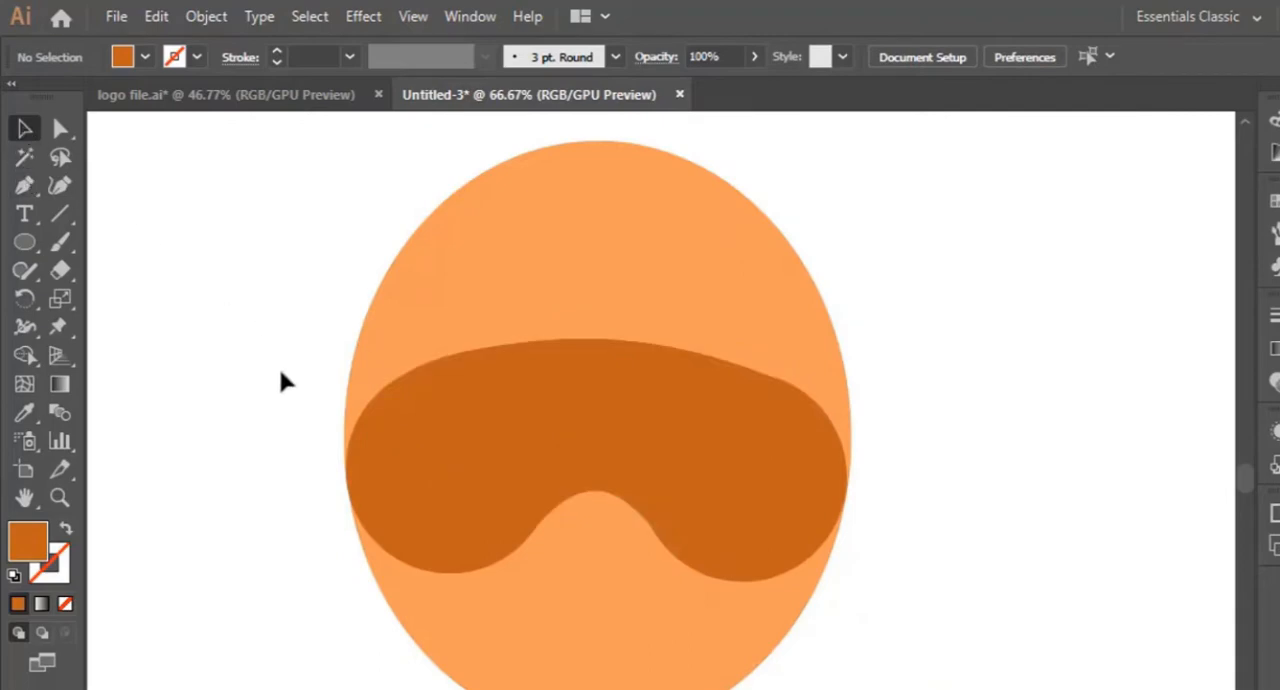
left_click(571, 403)
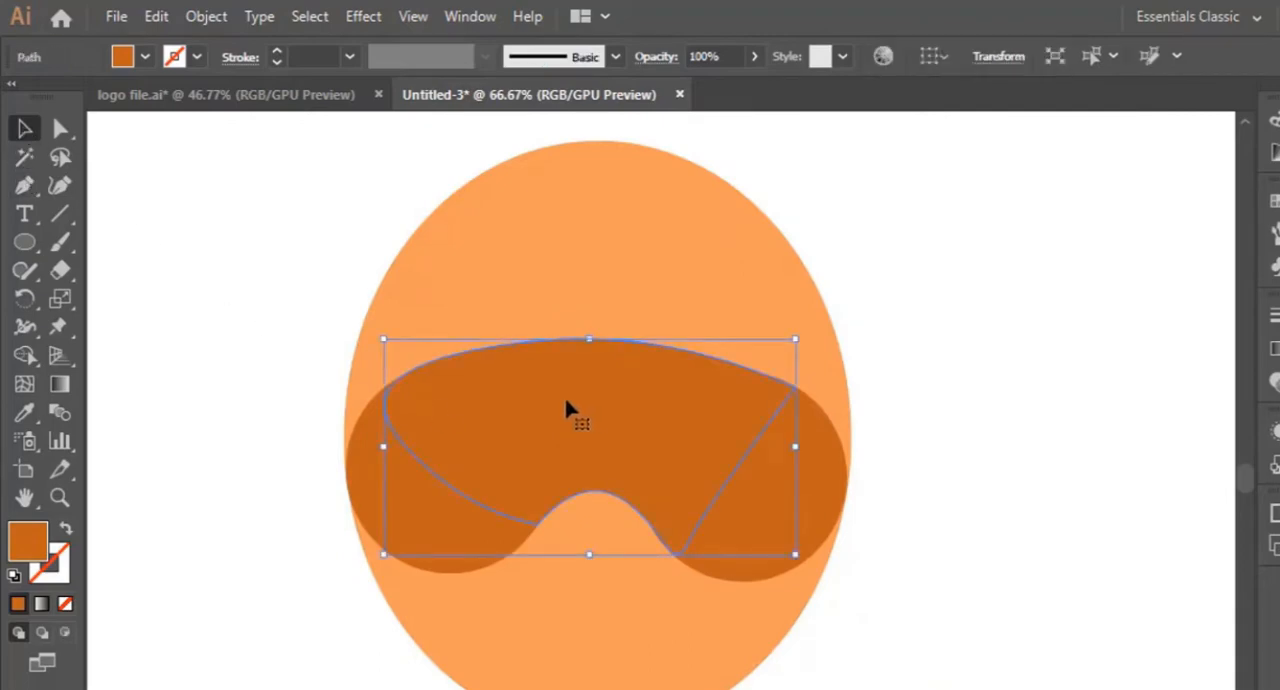
left_click(505, 518)
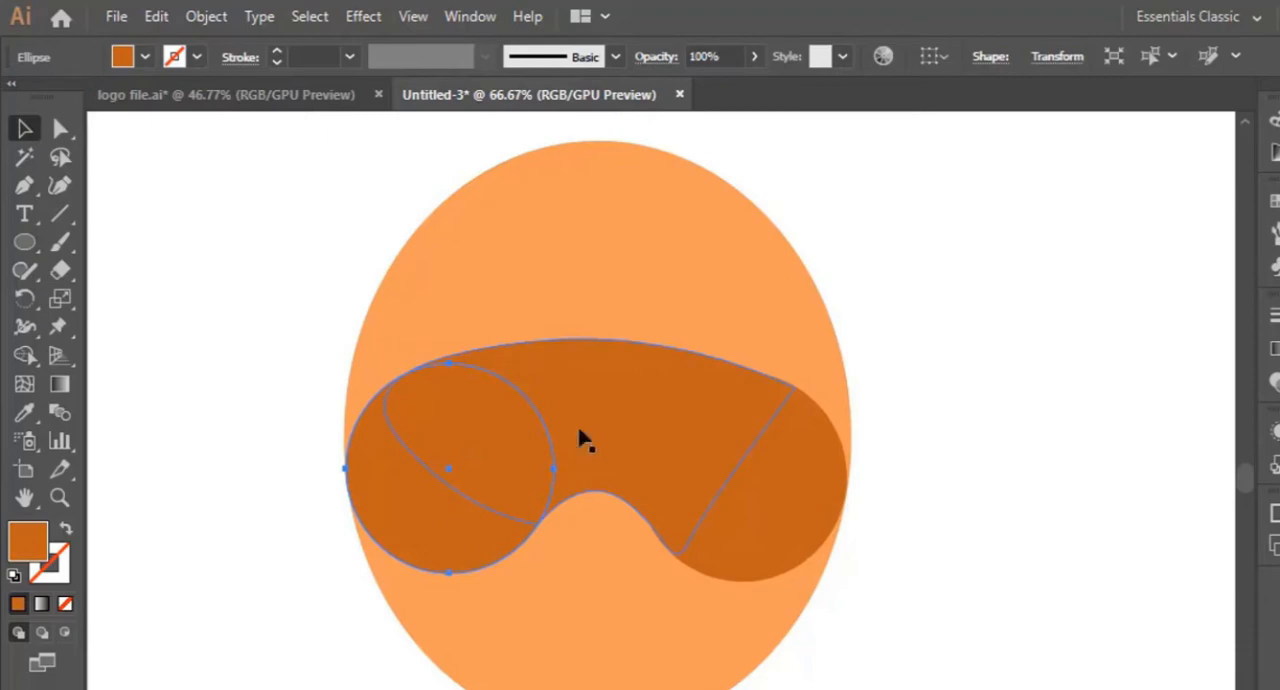
left_click(752, 466)
left_click(800, 516)
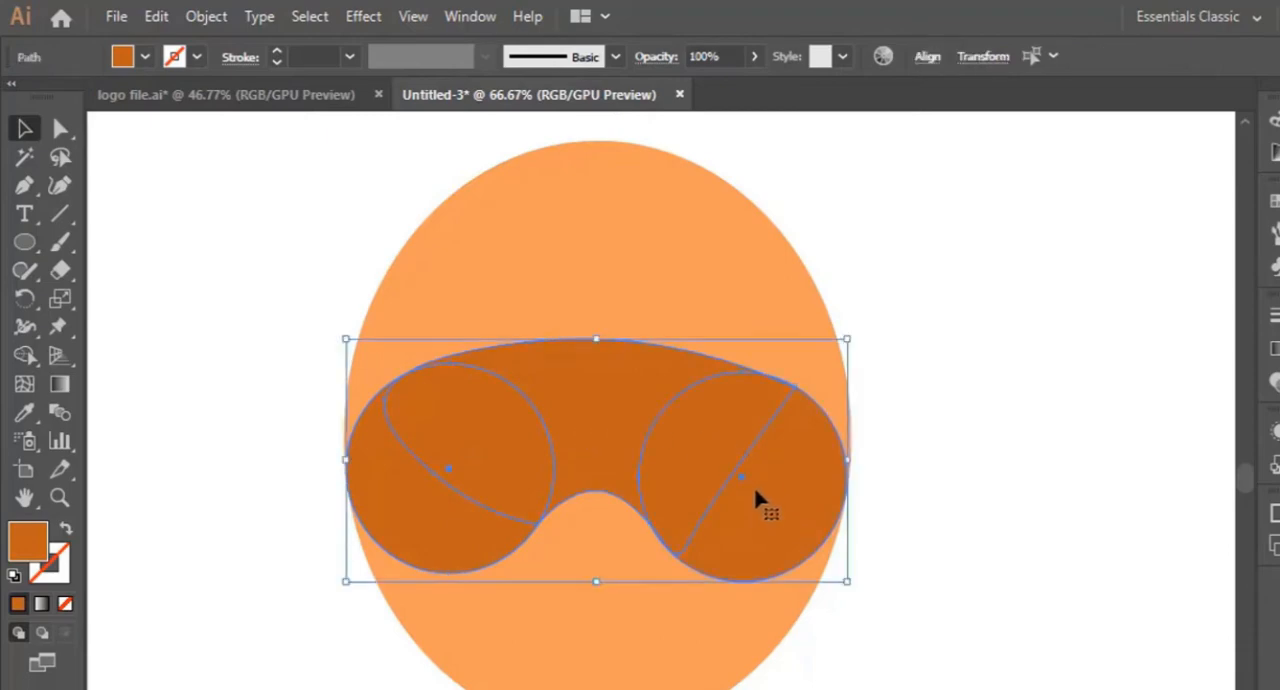
left_click(481, 17)
key("ctrl+shift+F9")
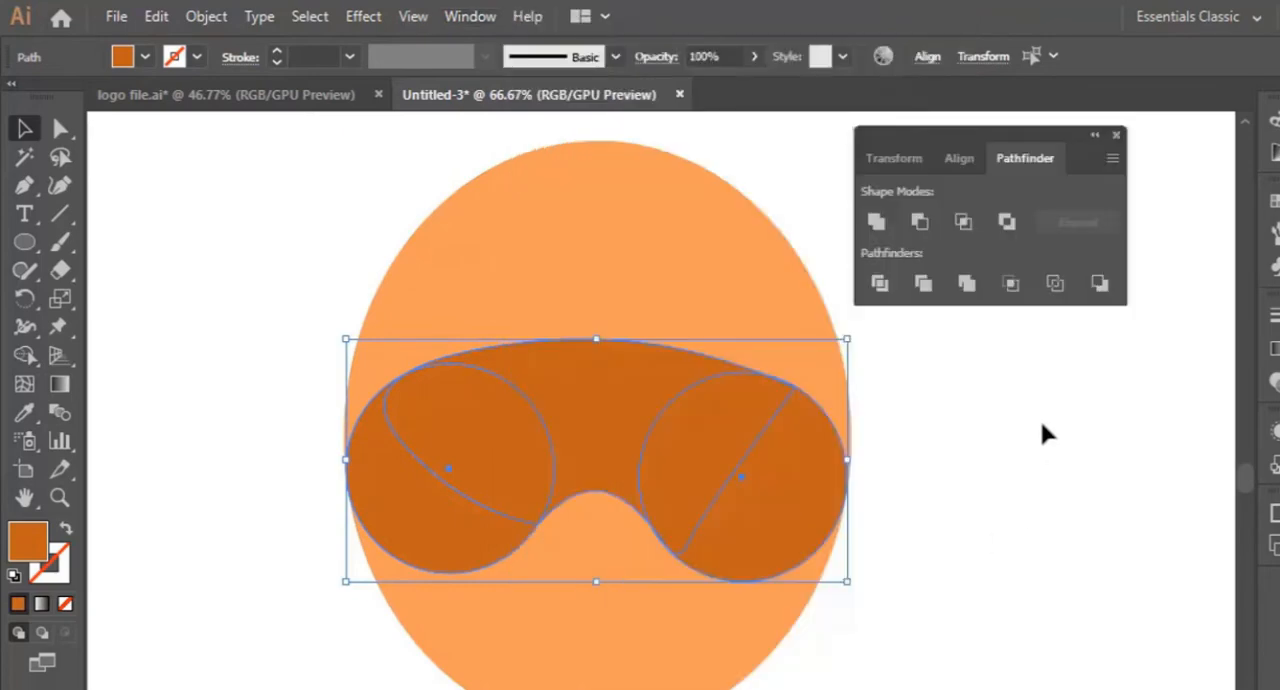
left_click(876, 221)
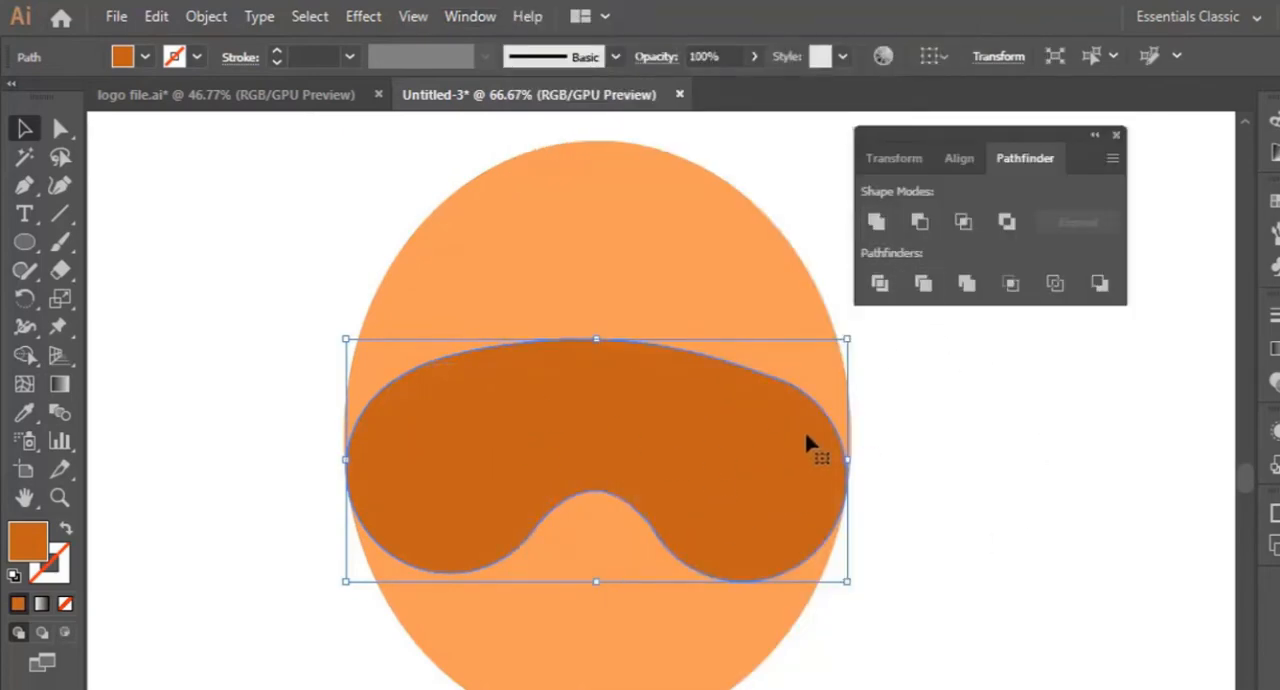
left_click(1020, 592)
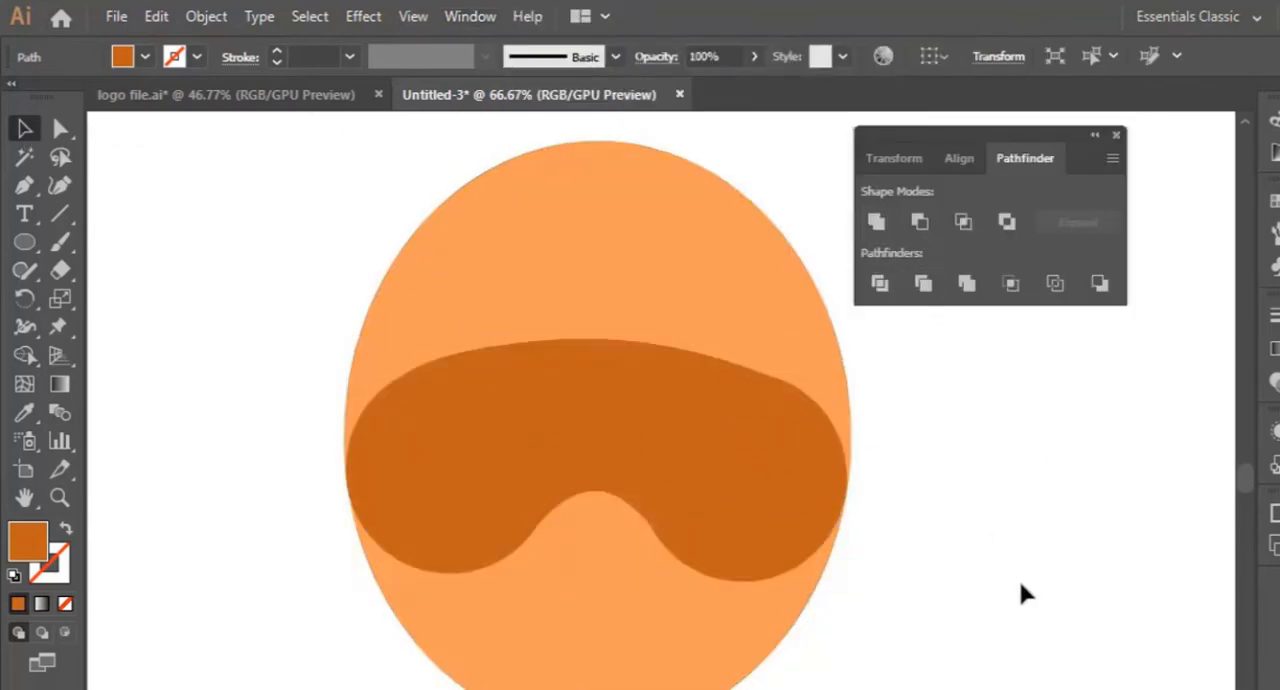
left_click(720, 484)
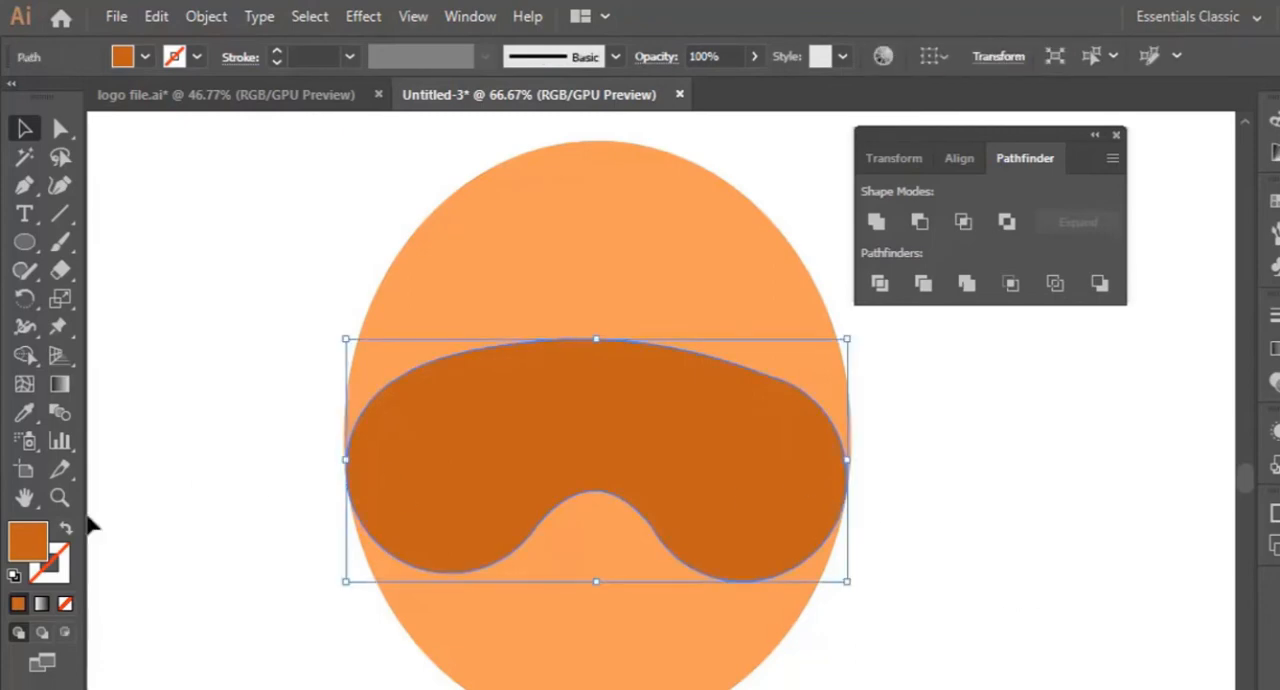
double_click(27, 541)
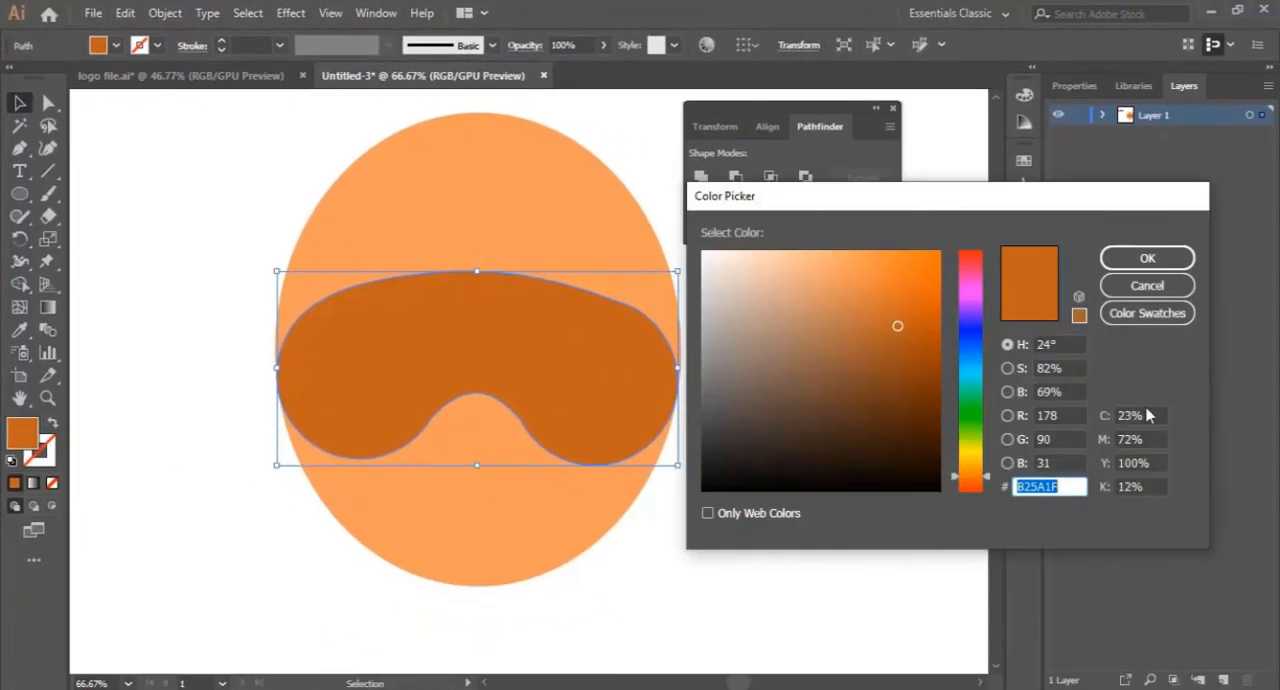
left_click(1140, 286)
scroll(183, 232, "up", 5)
scroll(575, 623, "down", 1)
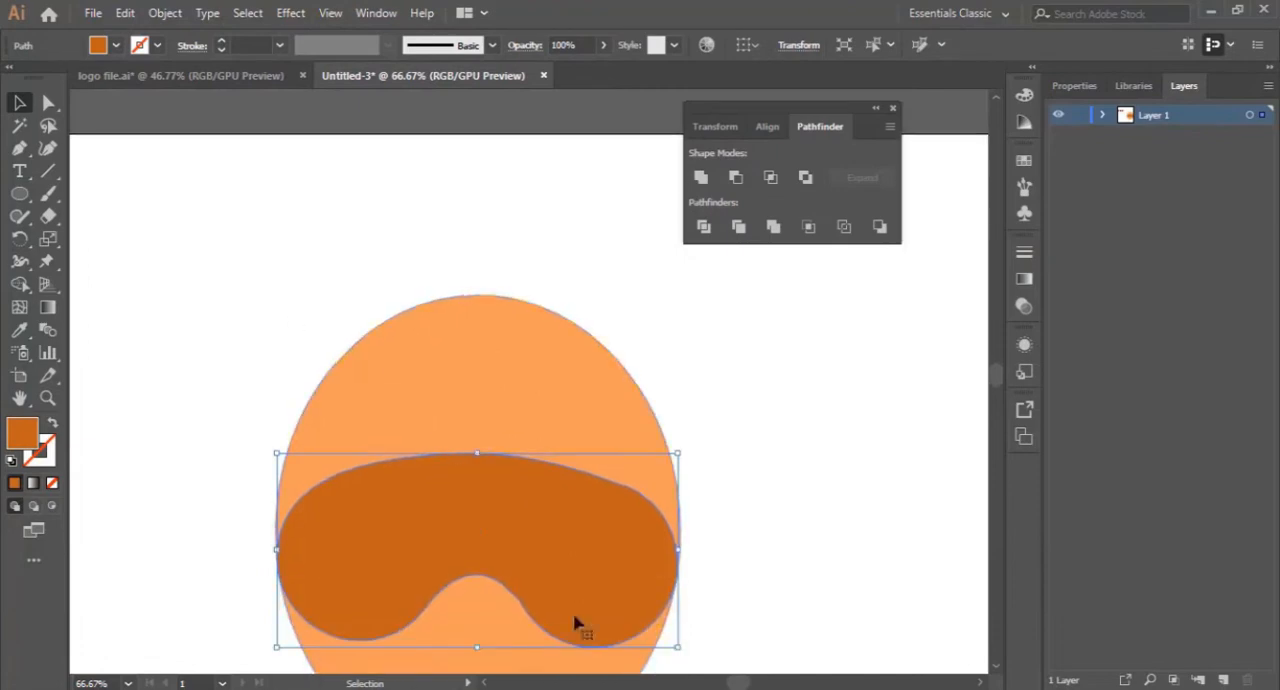
- Move the face oval and the mask together down and left so they sit closer to the color swatches
mouse_move(738, 682)
left_mouse_down()
mouse_move(714, 682)
mouse_move(733, 682)
left_mouse_up()
left_click_drag(546, 327, 424, 452)
scroll(215, 481, "down", 1)
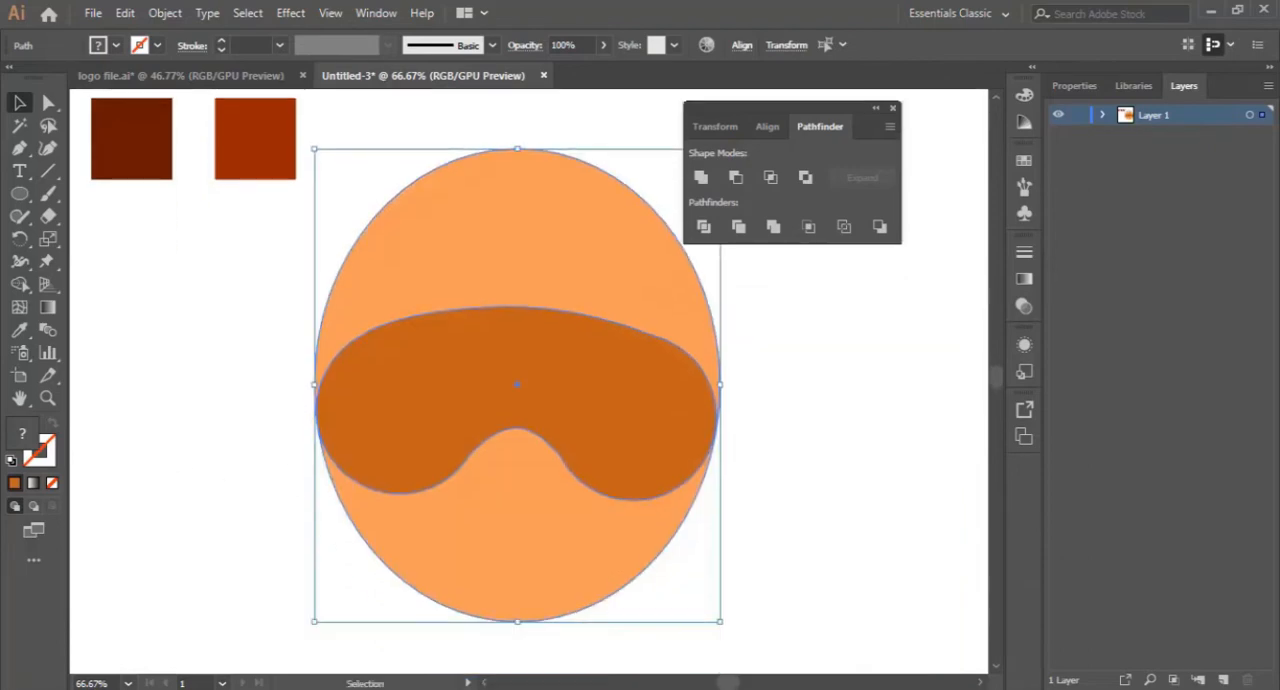
left_click_drag(728, 682, 716, 683)
scroll(703, 590, "up", 1)
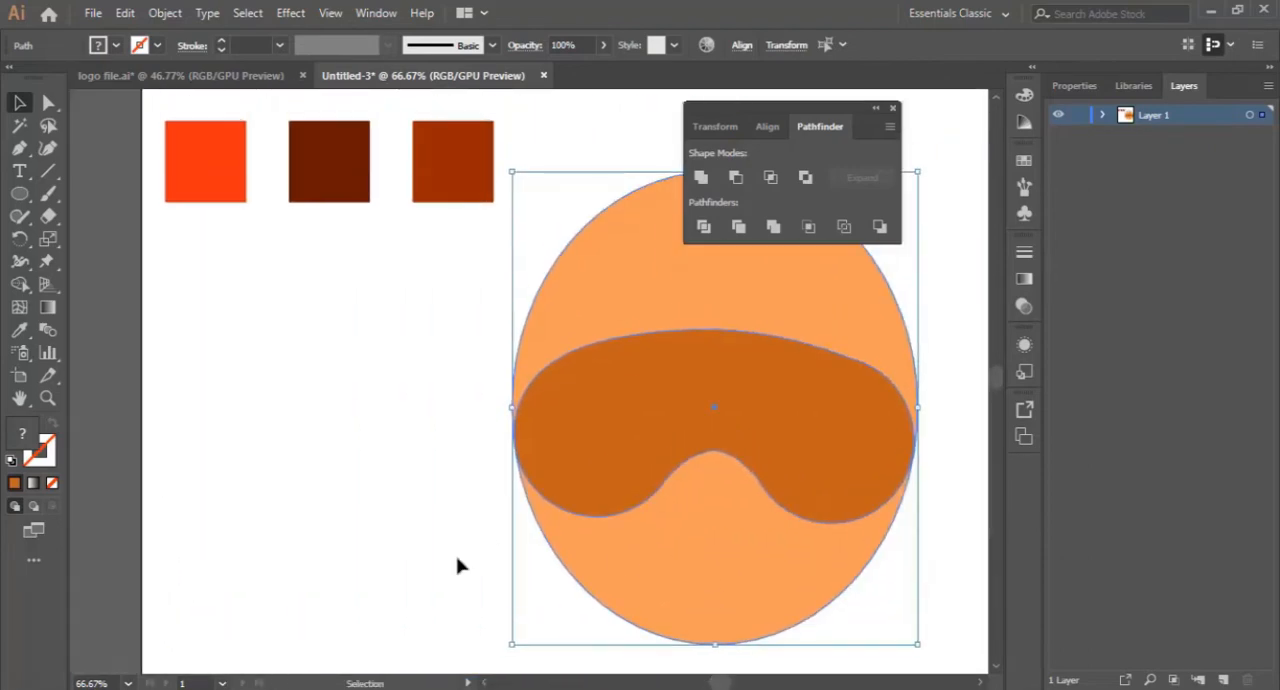
- Recolor the mask shape by sampling the bright red-orange swatch with the Eyedropper
left_click(637, 438)
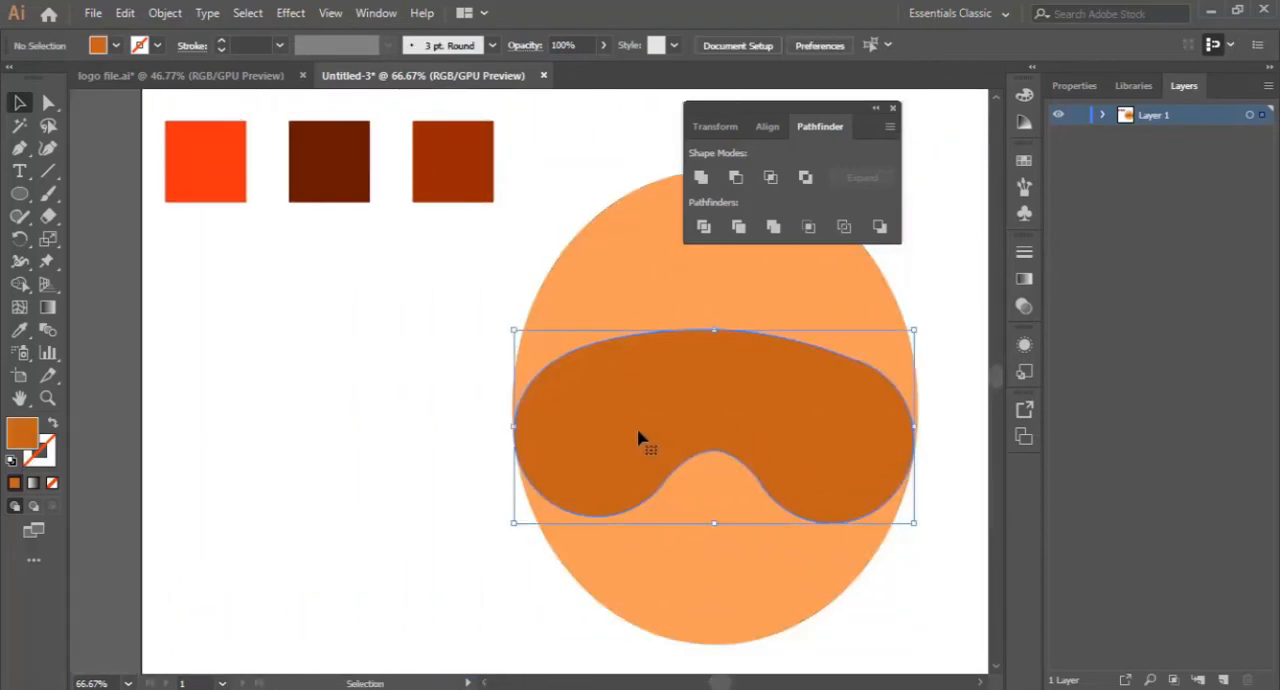
left_click(19, 329)
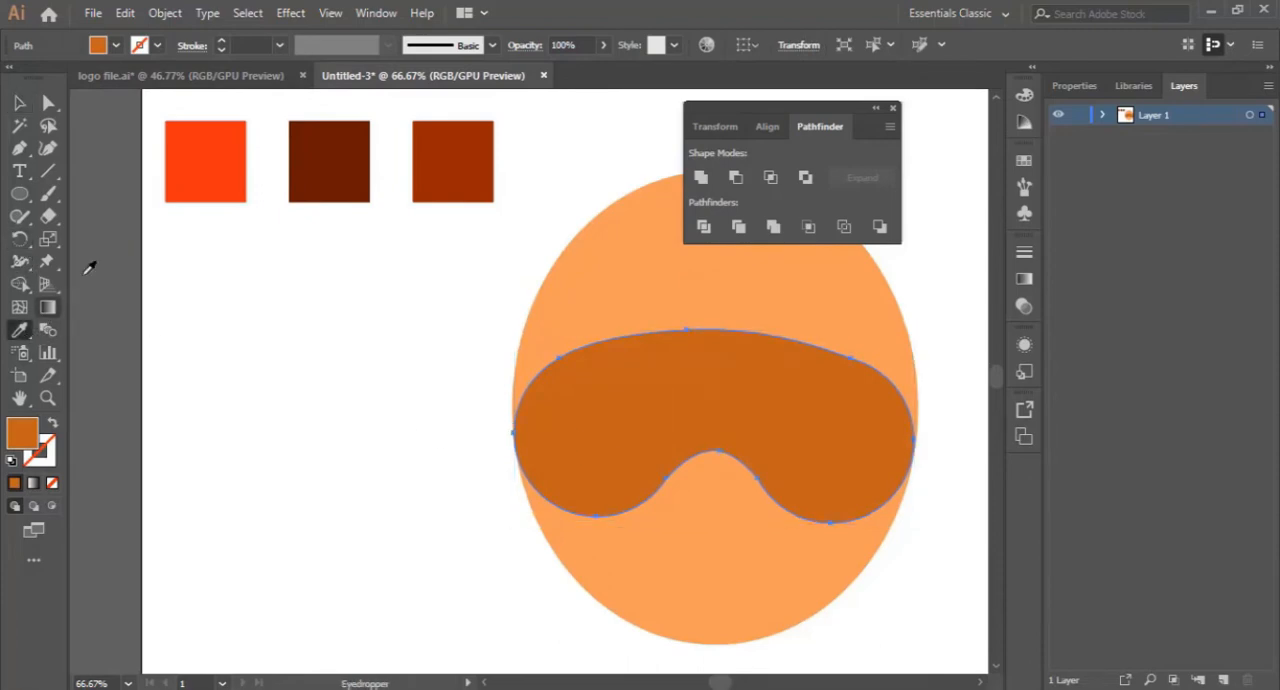
left_click(201, 161)
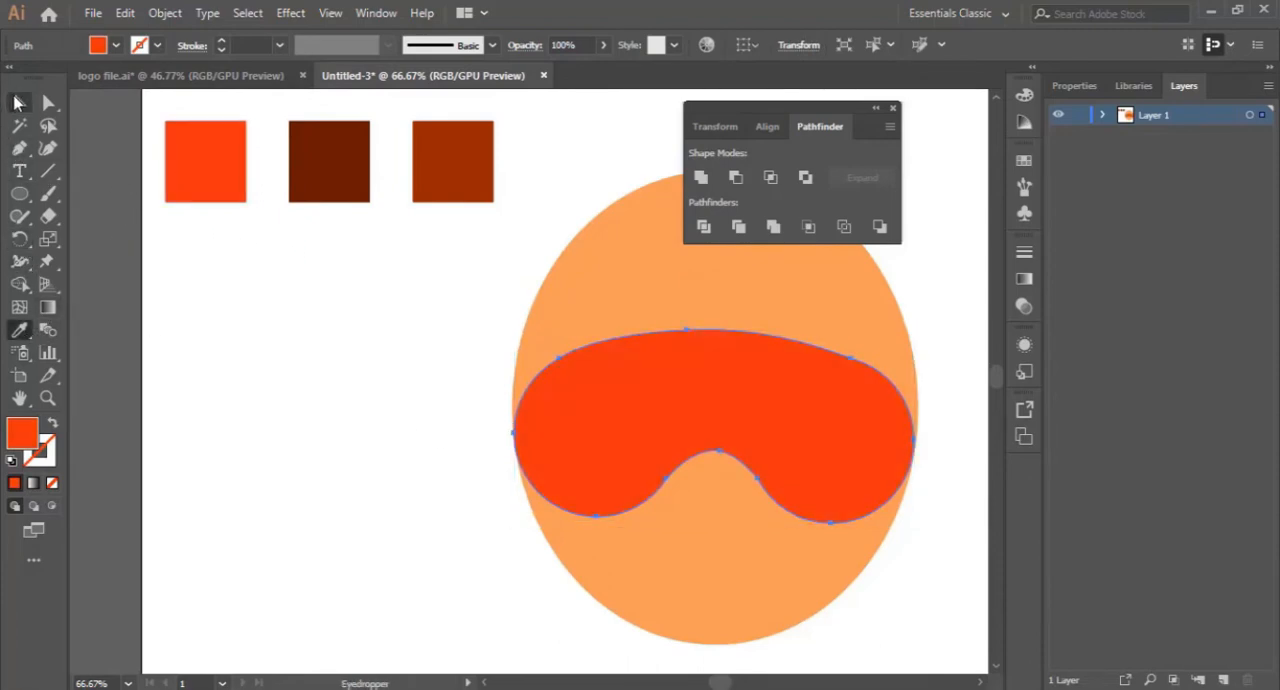
left_click(17, 101)
left_click(287, 393)
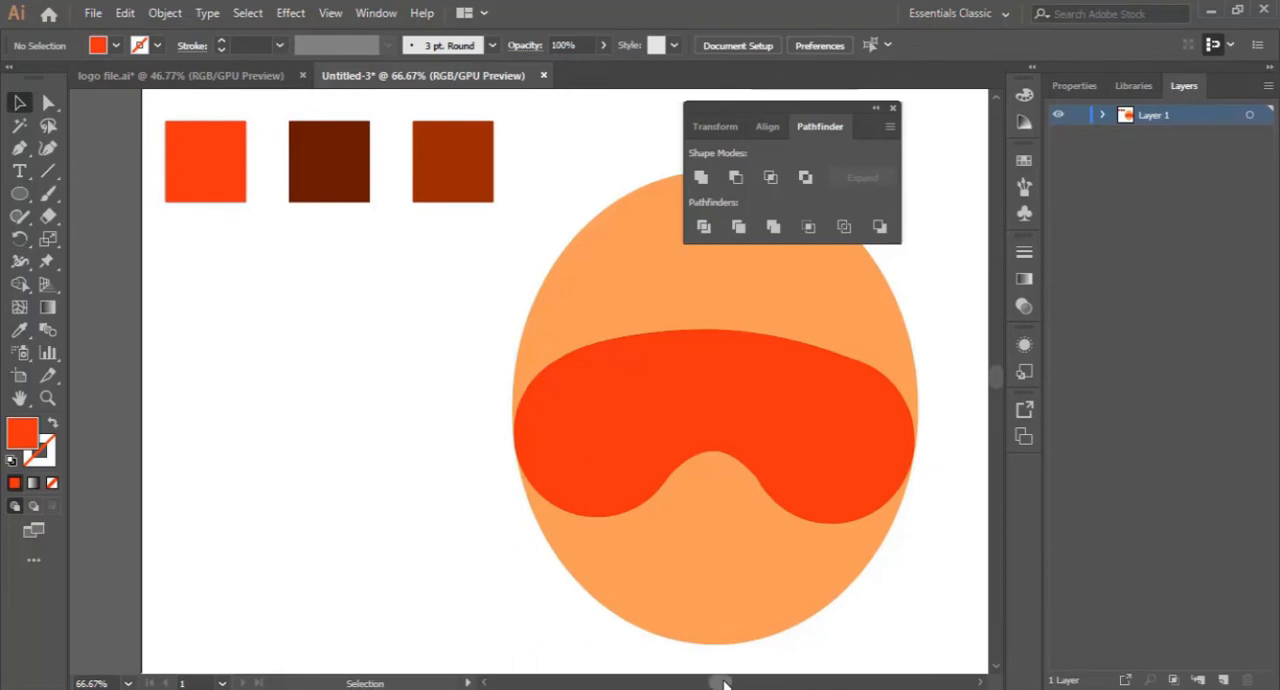
- Examine the mask's nose arch up close and check its anchor points with the Curvature tool
scroll(724, 682, "right", 3)
key("z")
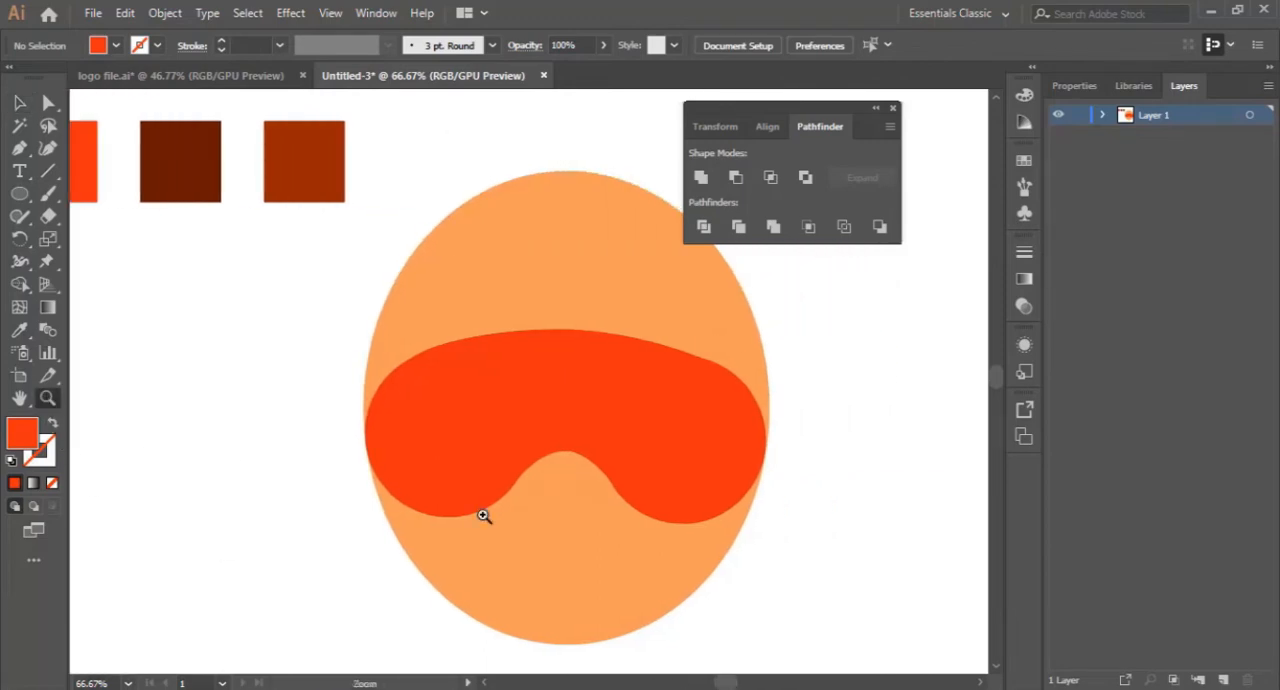
left_click(554, 503)
left_click(567, 385)
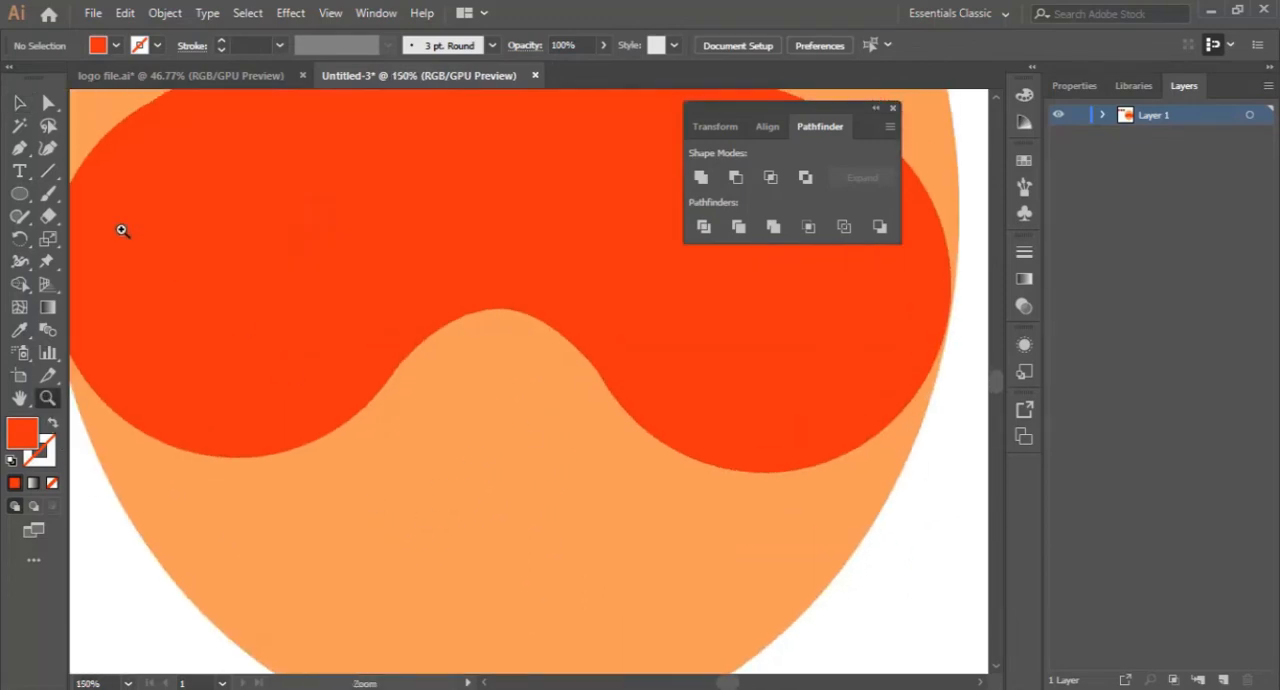
left_click(19, 102)
left_click(420, 217)
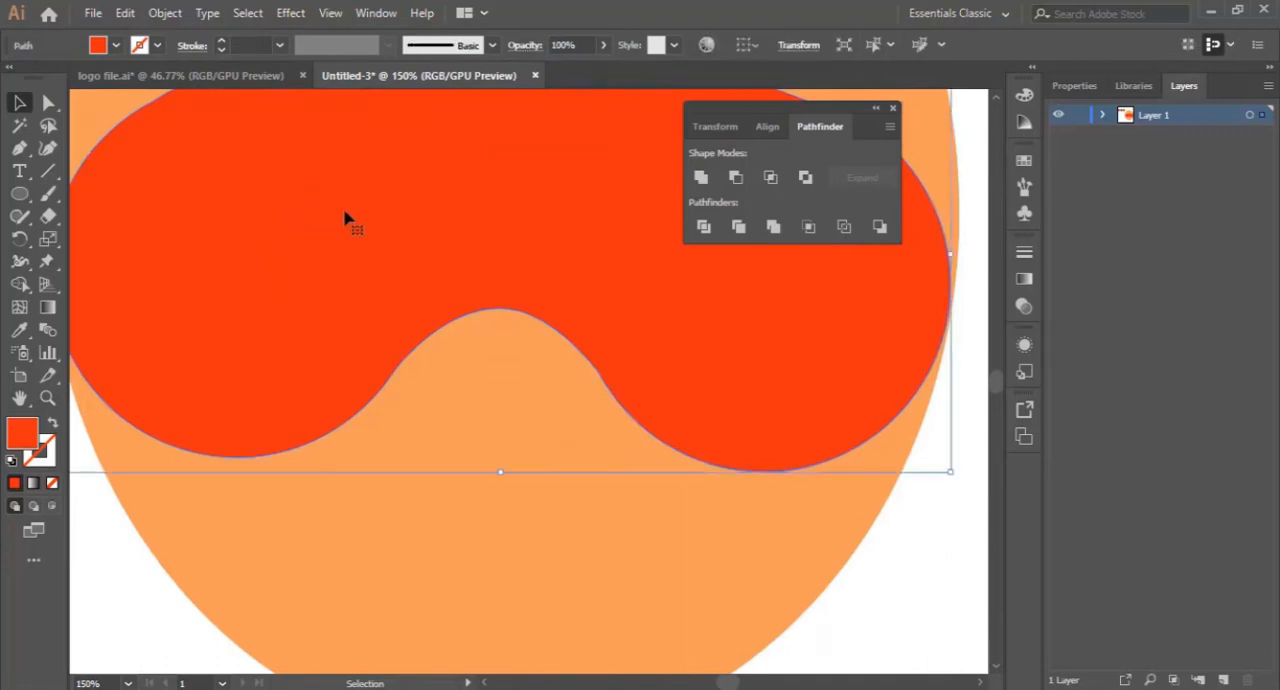
left_click(48, 147)
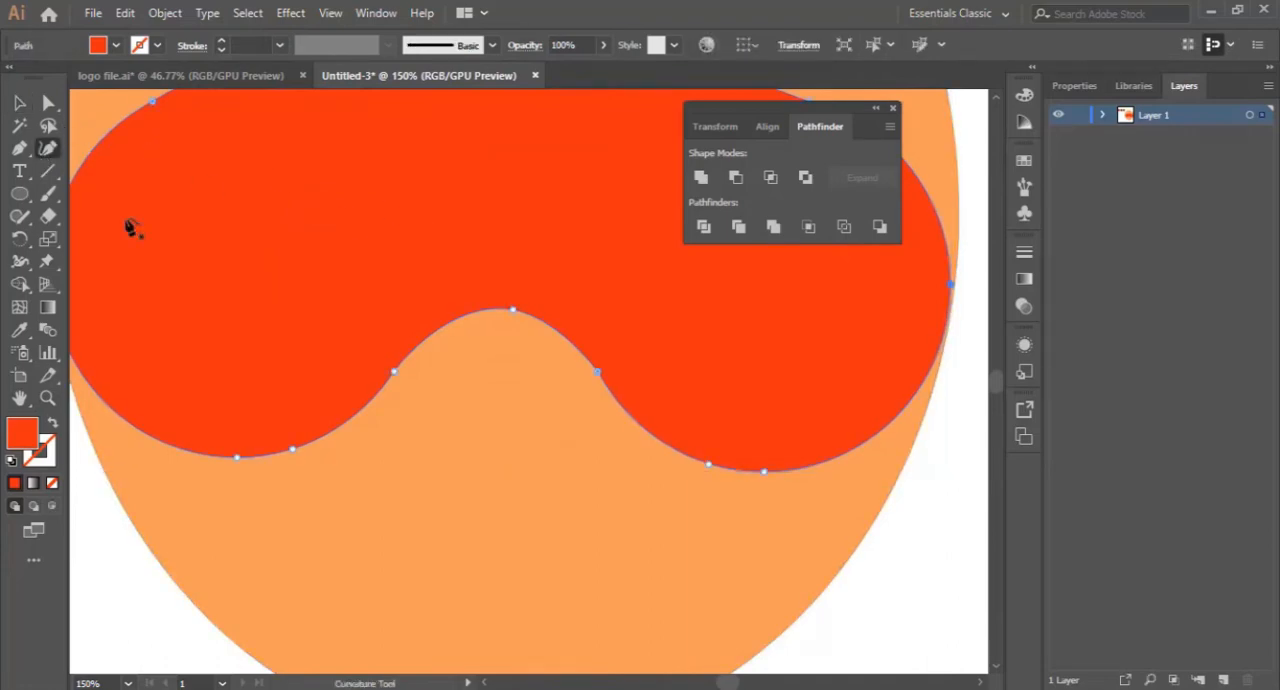
left_click(598, 371)
key("v")
left_click(878, 604)
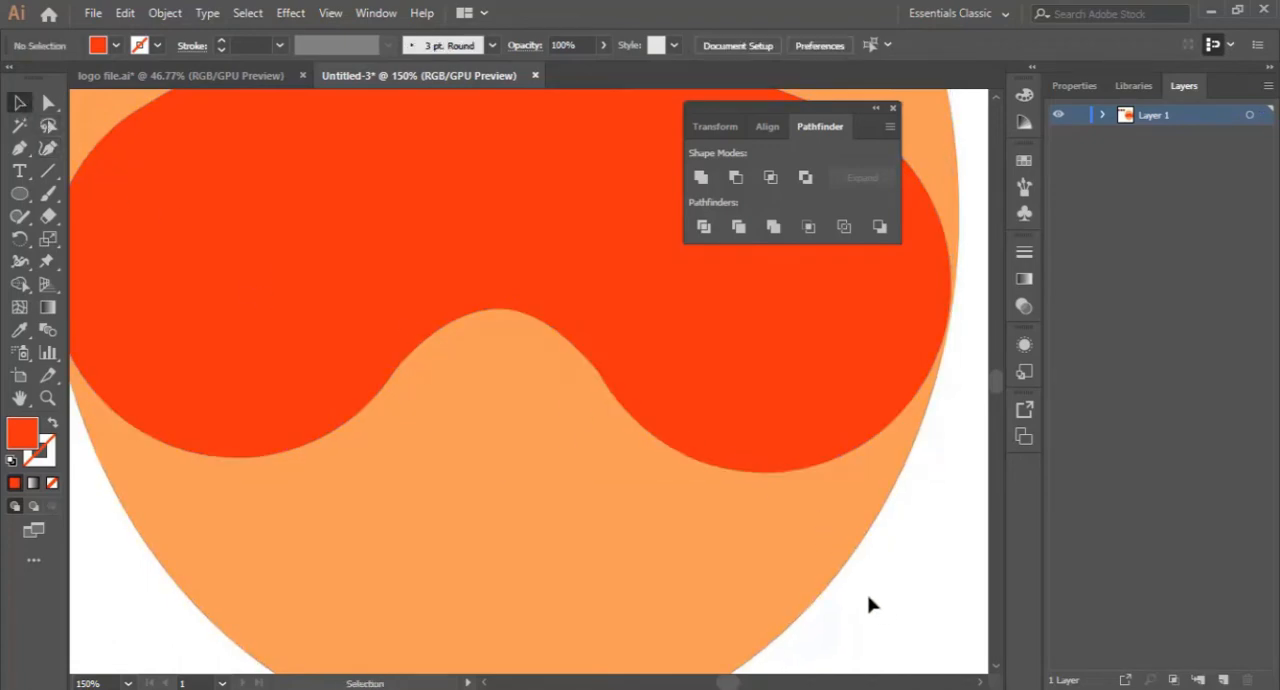
key("ctrl+minus")
key("ctrl+minus")
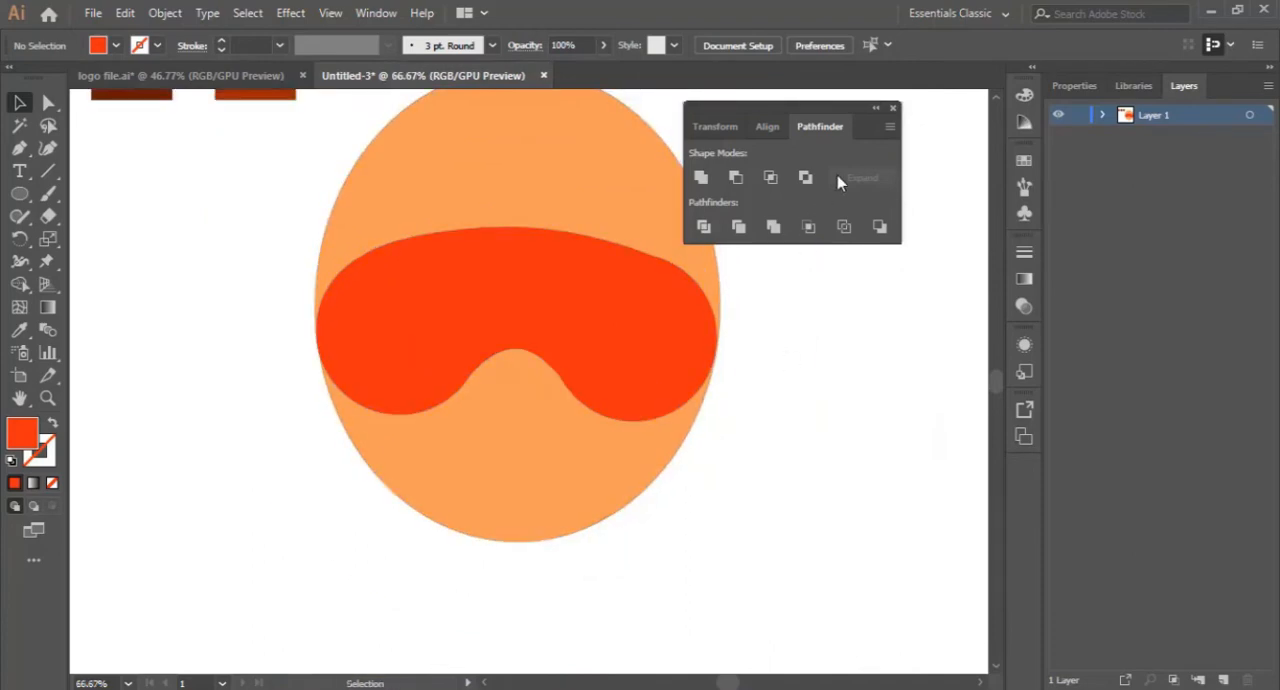
- Collapse and close the floating Transform, Align and Pathfinder group
left_click(883, 115)
scroll(660, 355, "up", 2)
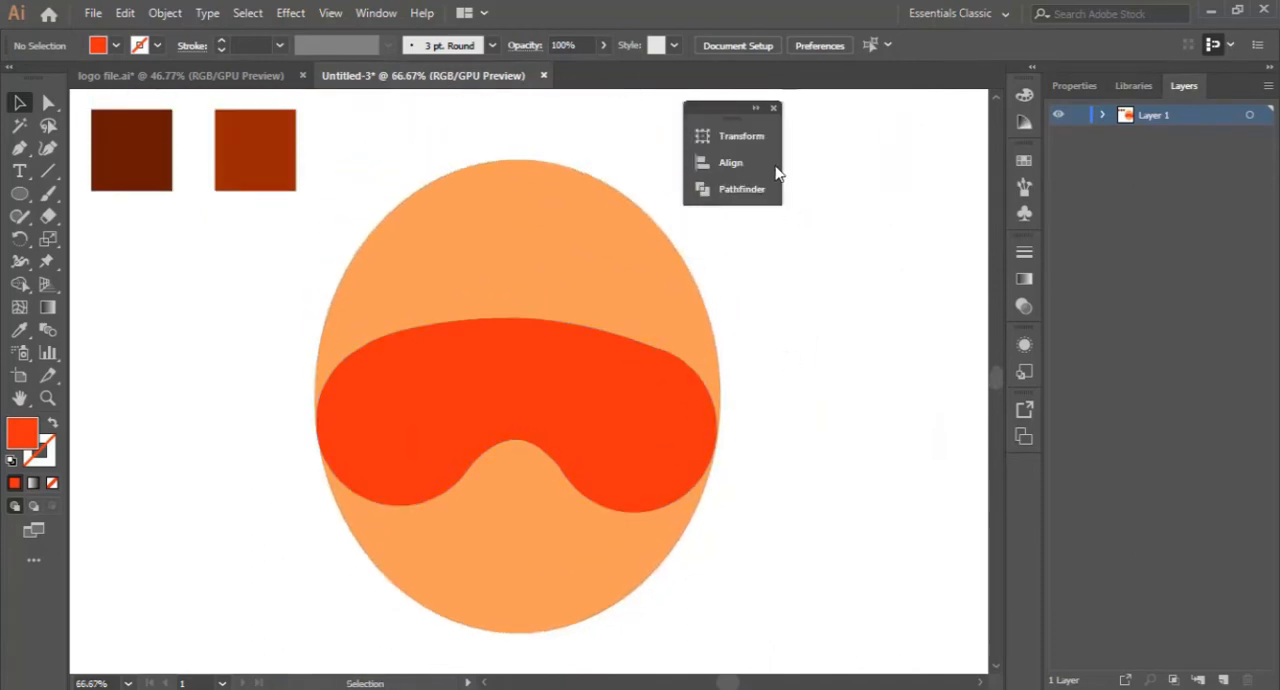
left_click(780, 112)
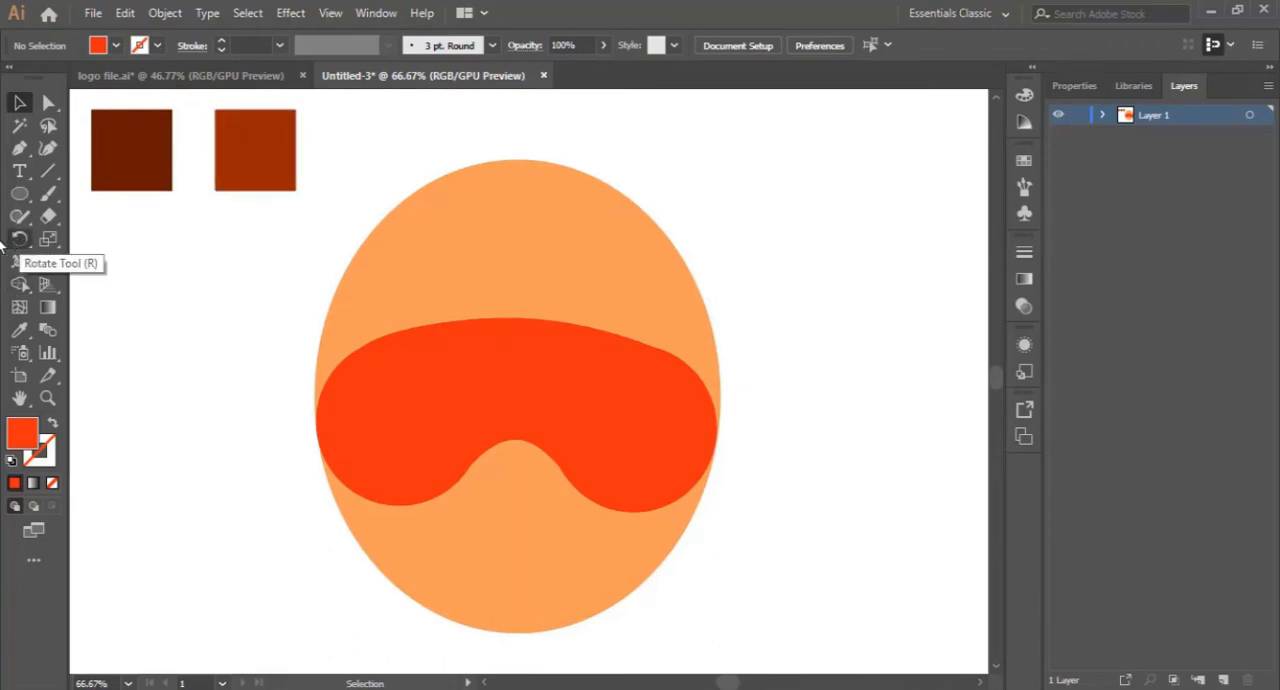
- Start a hair path with the Pen tool from the mask's right edge, curving along its upper edge and down to a point on the forehead
left_click(20, 150)
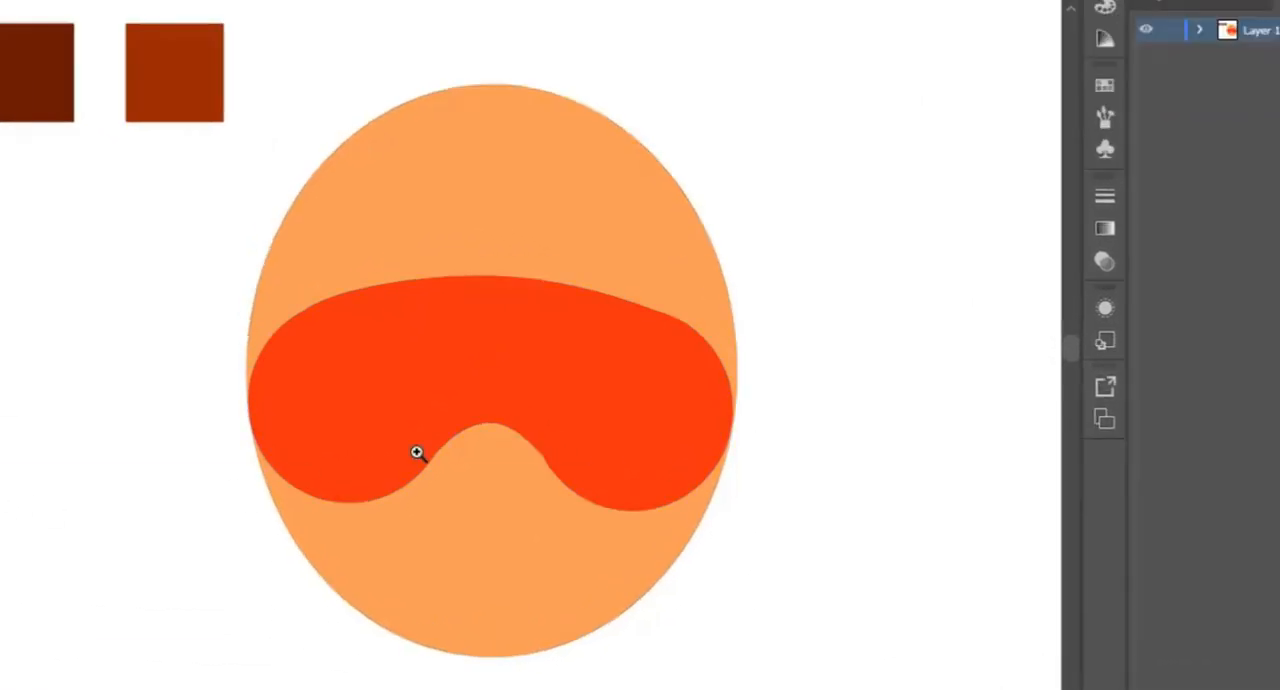
left_click(639, 386)
scroll(639, 386, "left", 6)
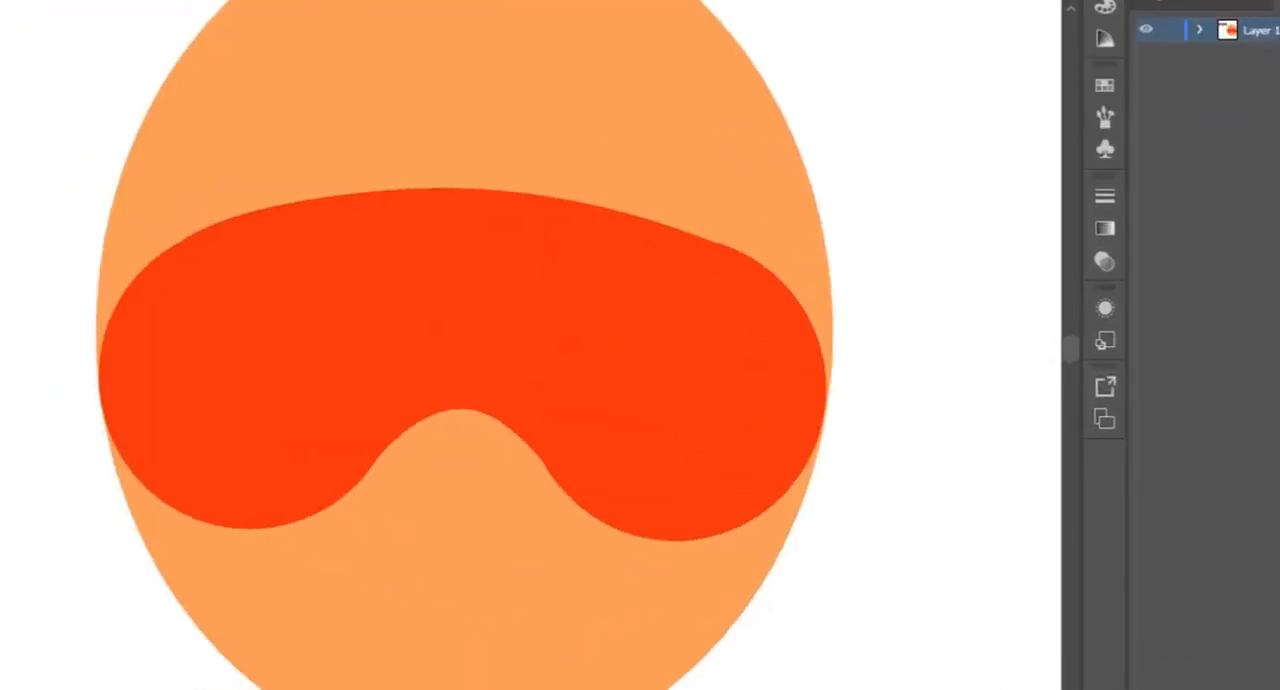
scroll(639, 386, "right", 3)
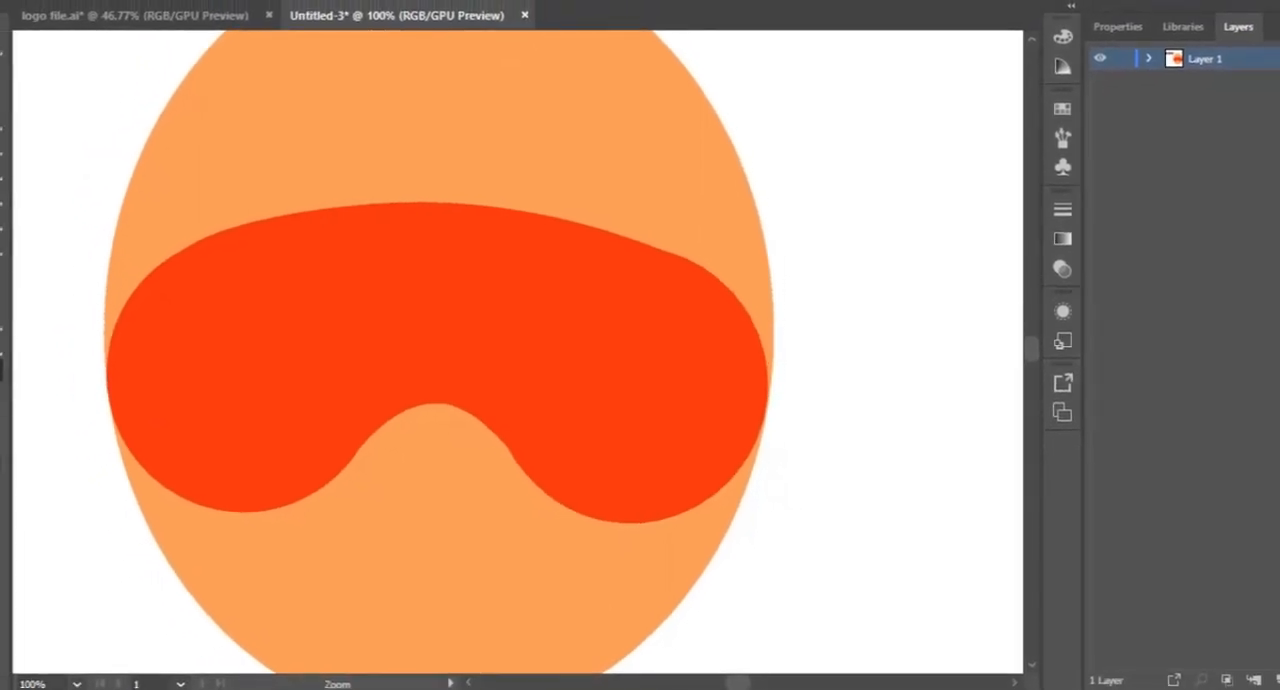
left_click(767, 390)
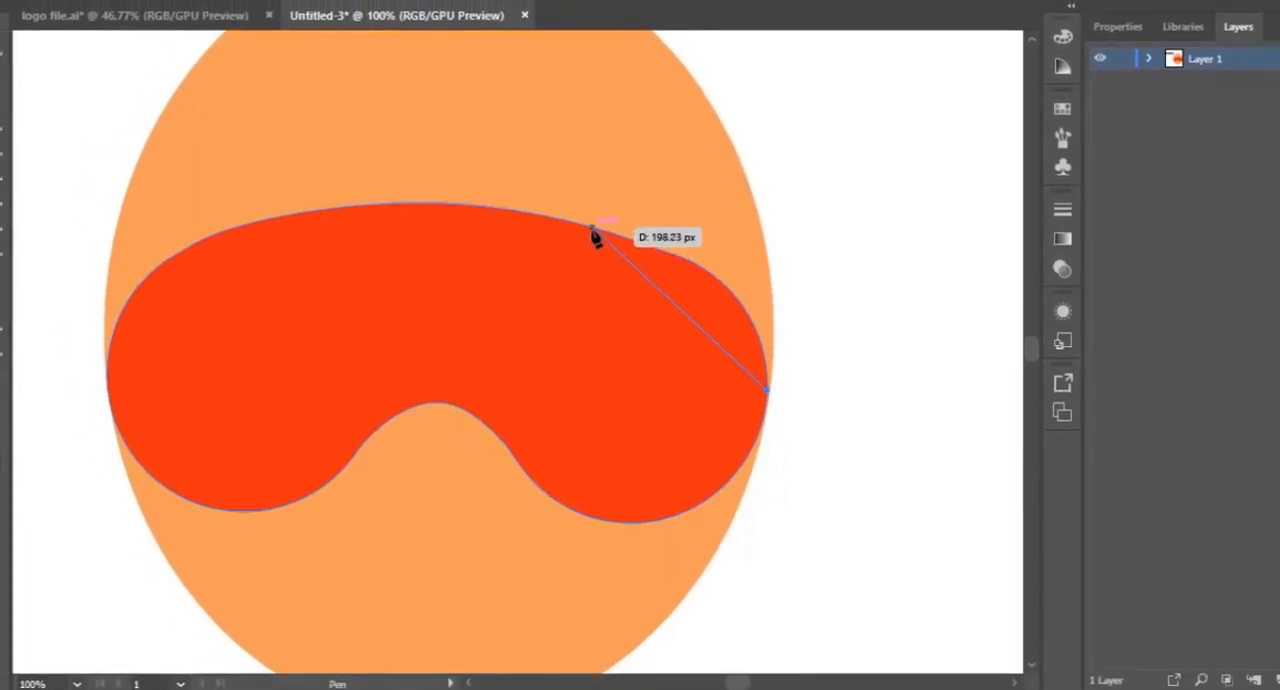
left_click_drag(593, 230, 396, 185)
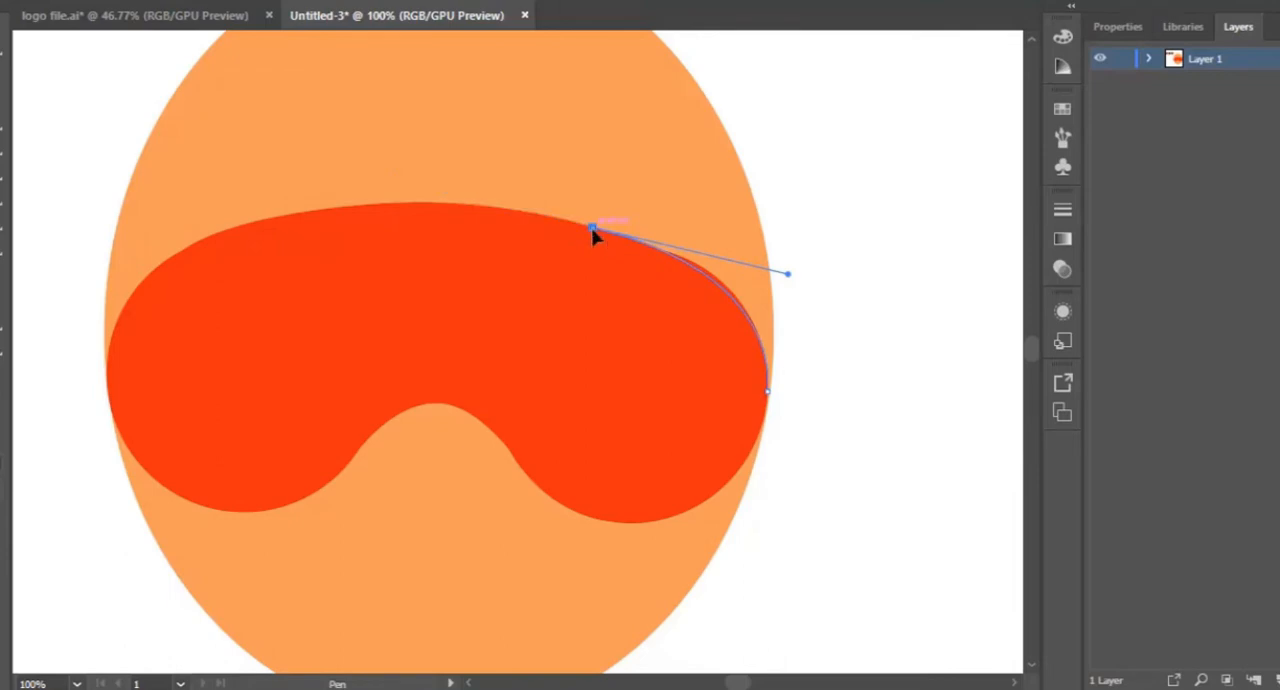
left_click(503, 312)
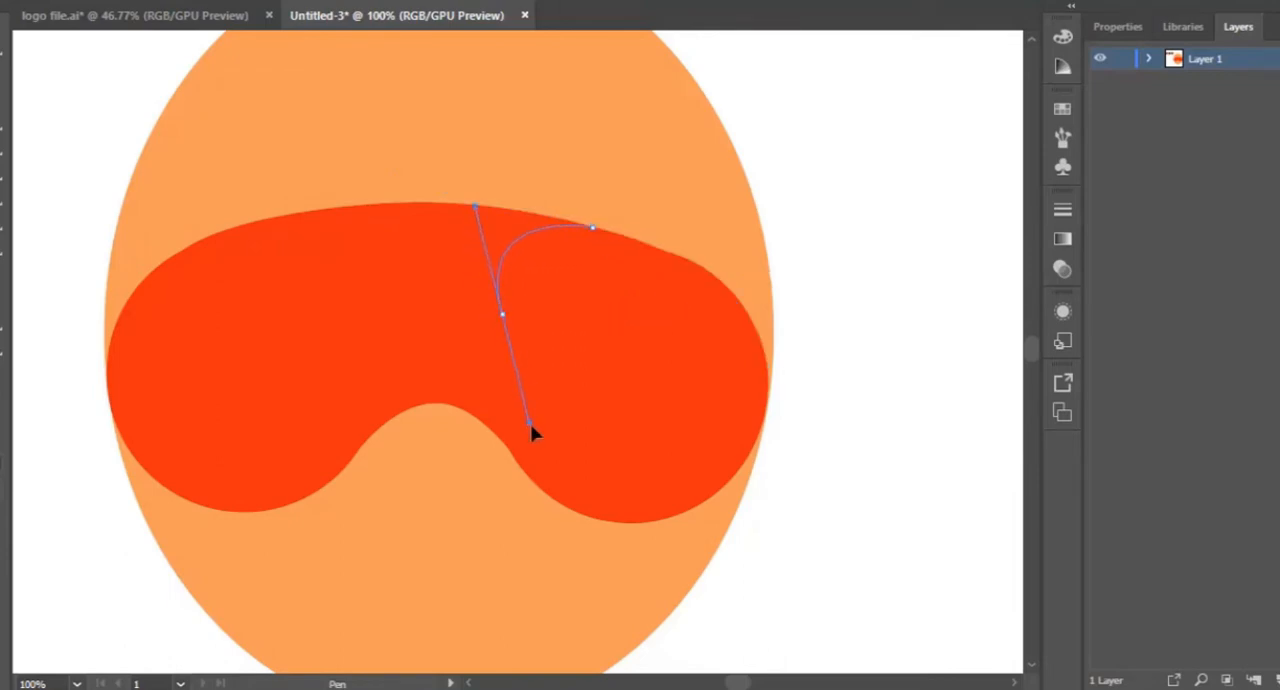
left_click_drag(530, 424, 500, 400)
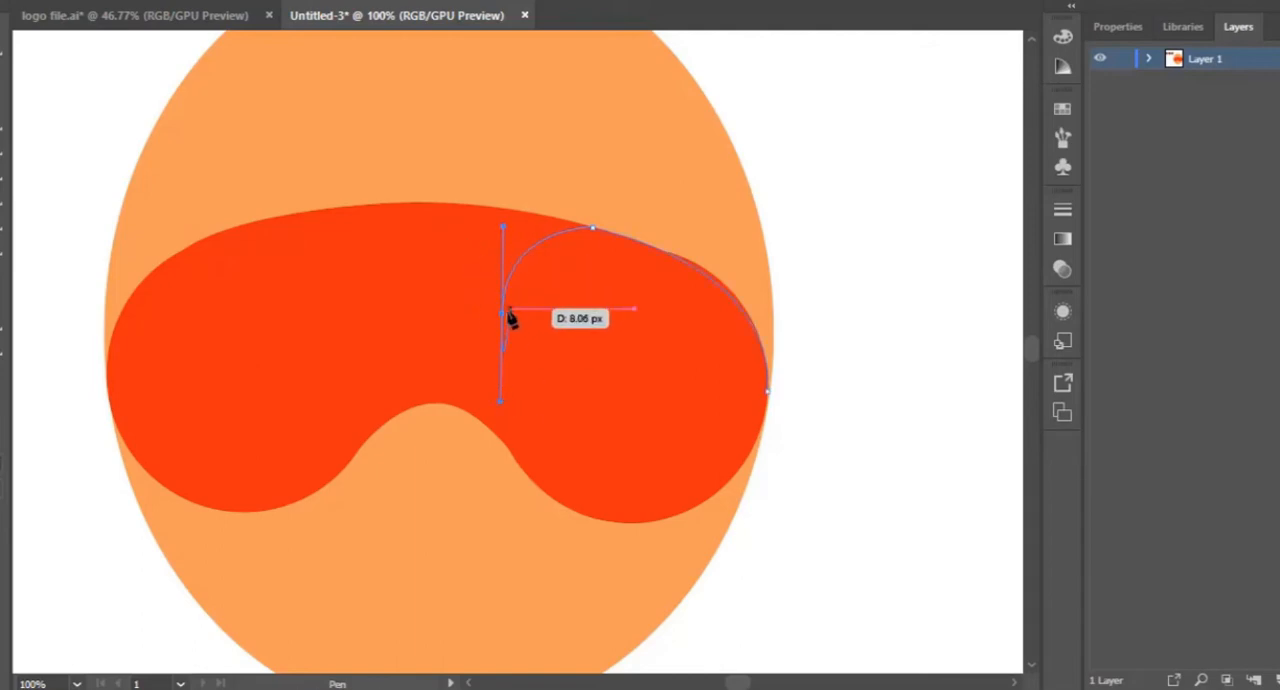
- Continue the hair path leftward across the forehead with small curved tufts that meet in sharp points
left_click_drag(483, 289, 490, 206)
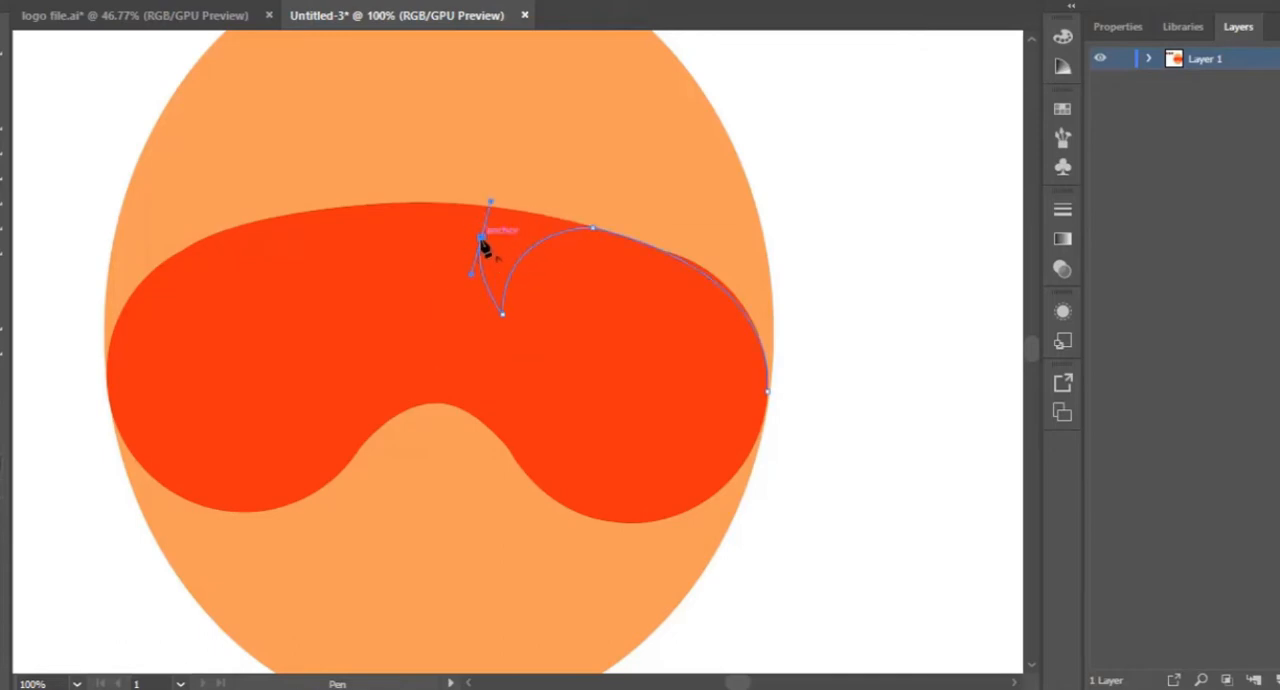
left_click(481, 239)
left_click_drag(442, 260, 443, 283)
left_click(438, 257)
left_click_drag(407, 233, 394, 308)
left_click(387, 276)
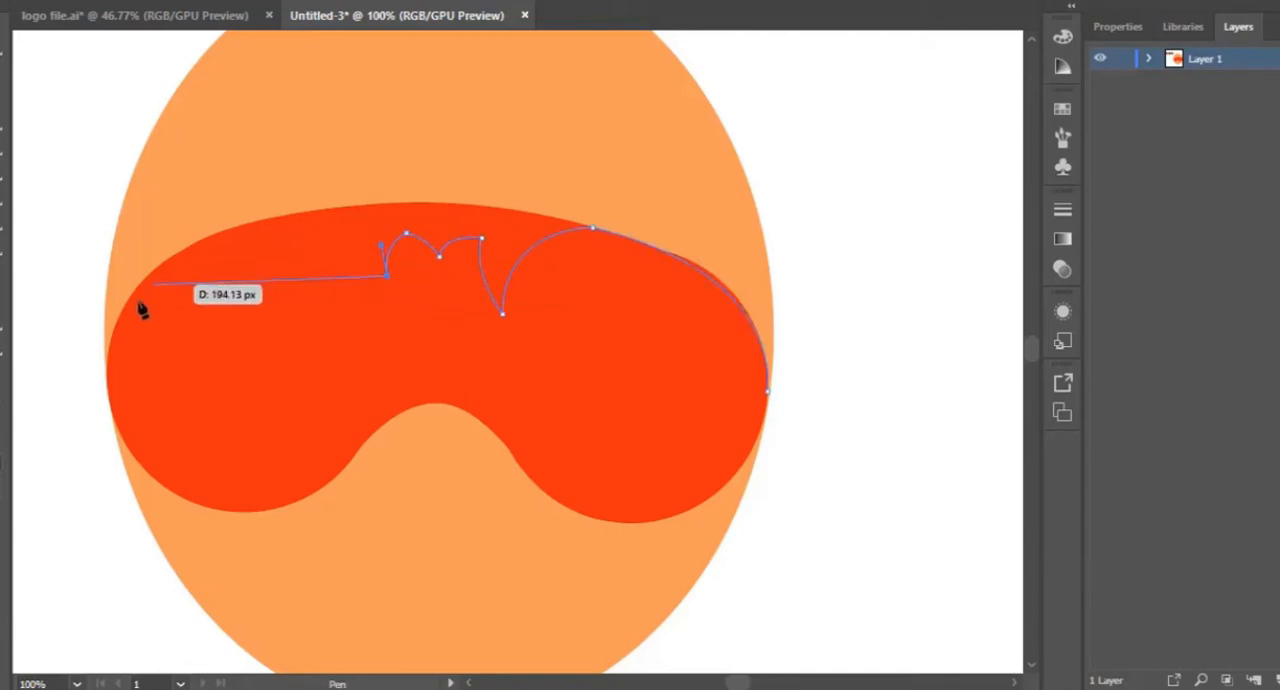
- Curve the hair path to the mask's left edge and on up the oval's outline to its upper left
left_click_drag(108, 374, 87, 595)
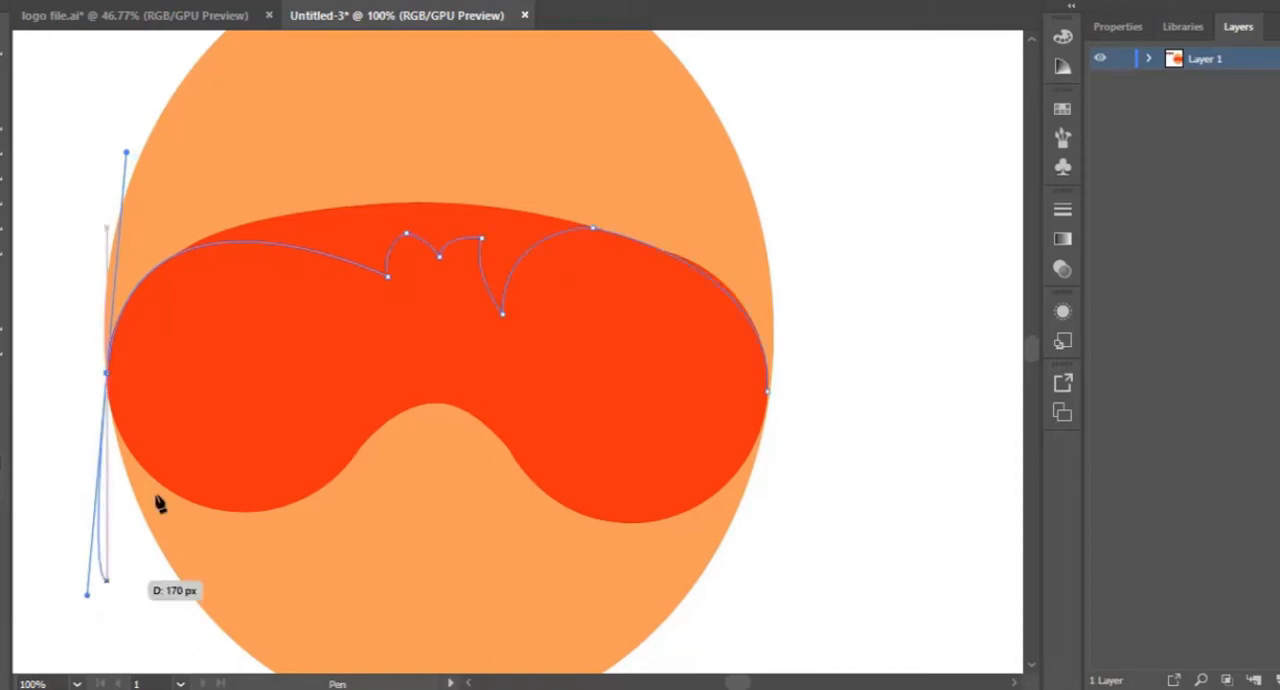
left_click_drag(110, 386, 266, 123)
left_click_drag(266, 123, 467, 167)
scroll(609, 337, "down", 3)
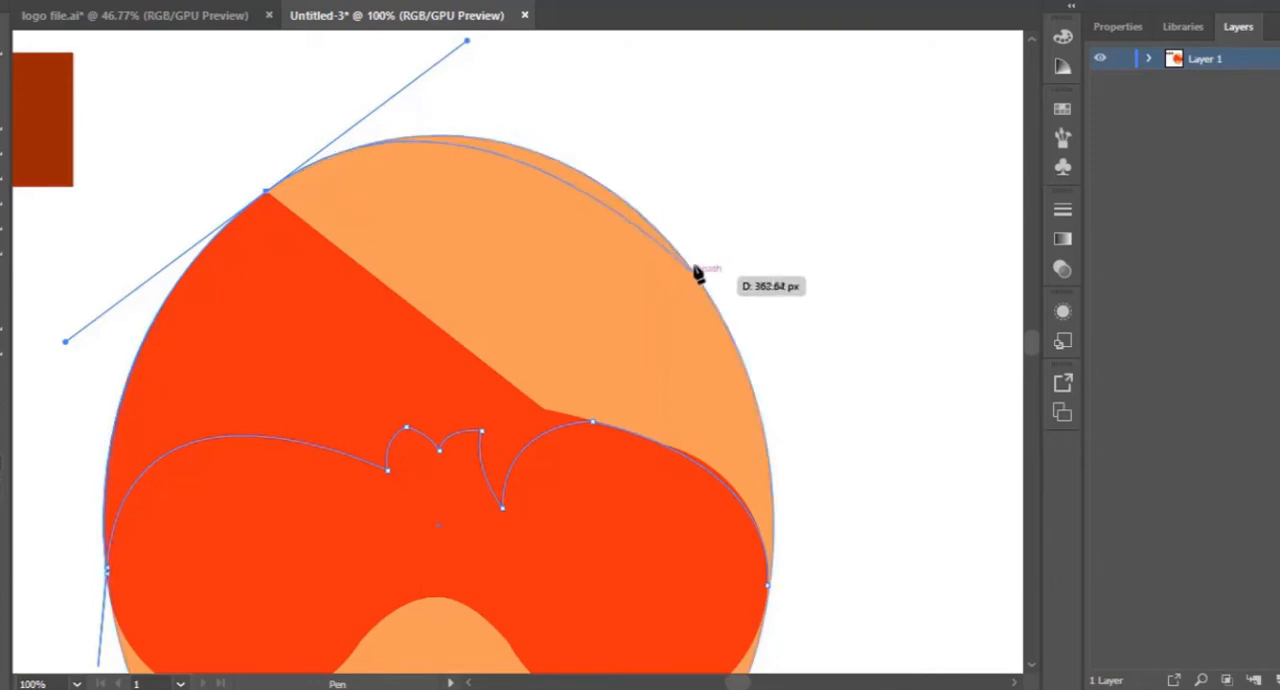
- Carry the hair path over the top of the oval and close it at the mask's right edge
left_click(648, 222)
scroll(740, 355, "down", 2)
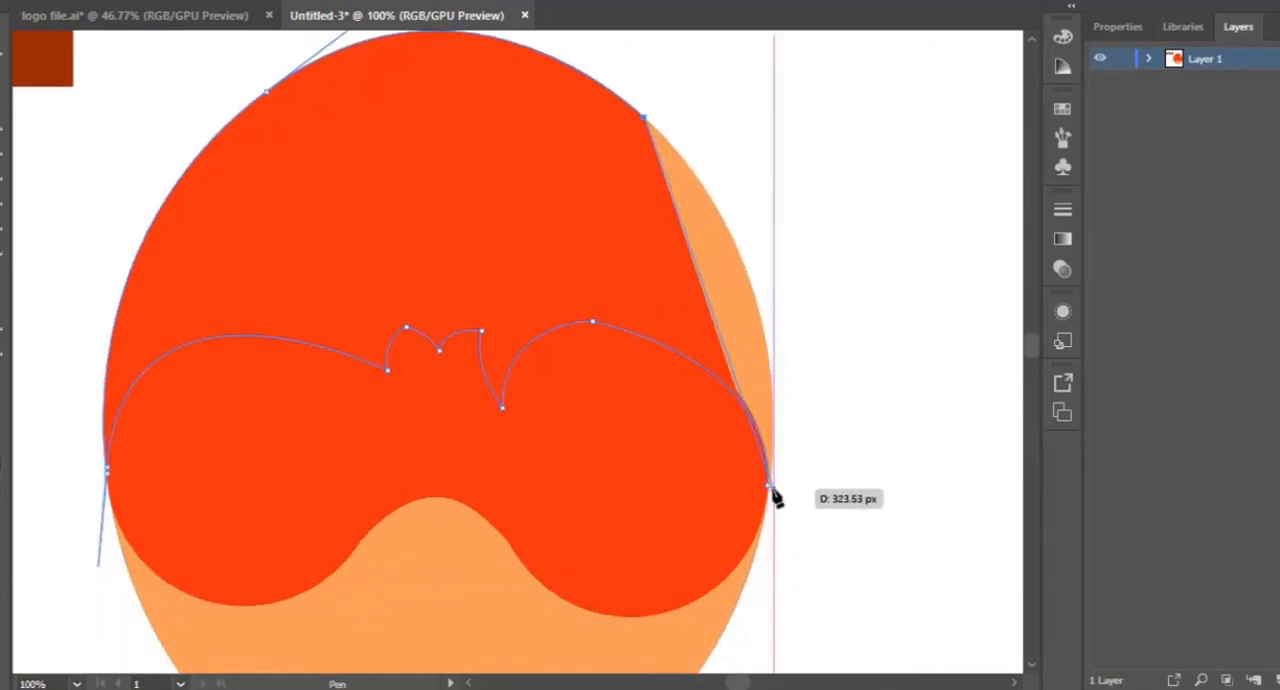
left_click_drag(772, 493, 737, 606)
- Add an anchor point on the hair shape's right side and adjust it with the Curvature tool to follow the oval's outline
scroll(737, 323, "up", 3)
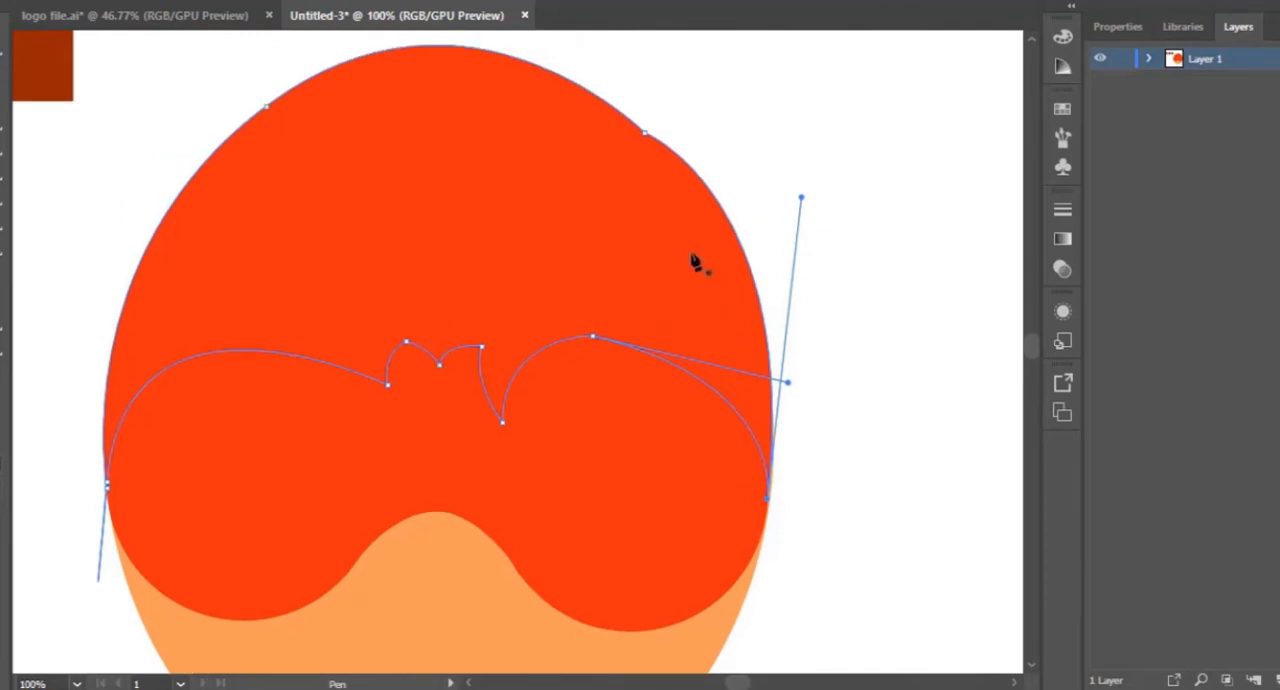
left_click(748, 257)
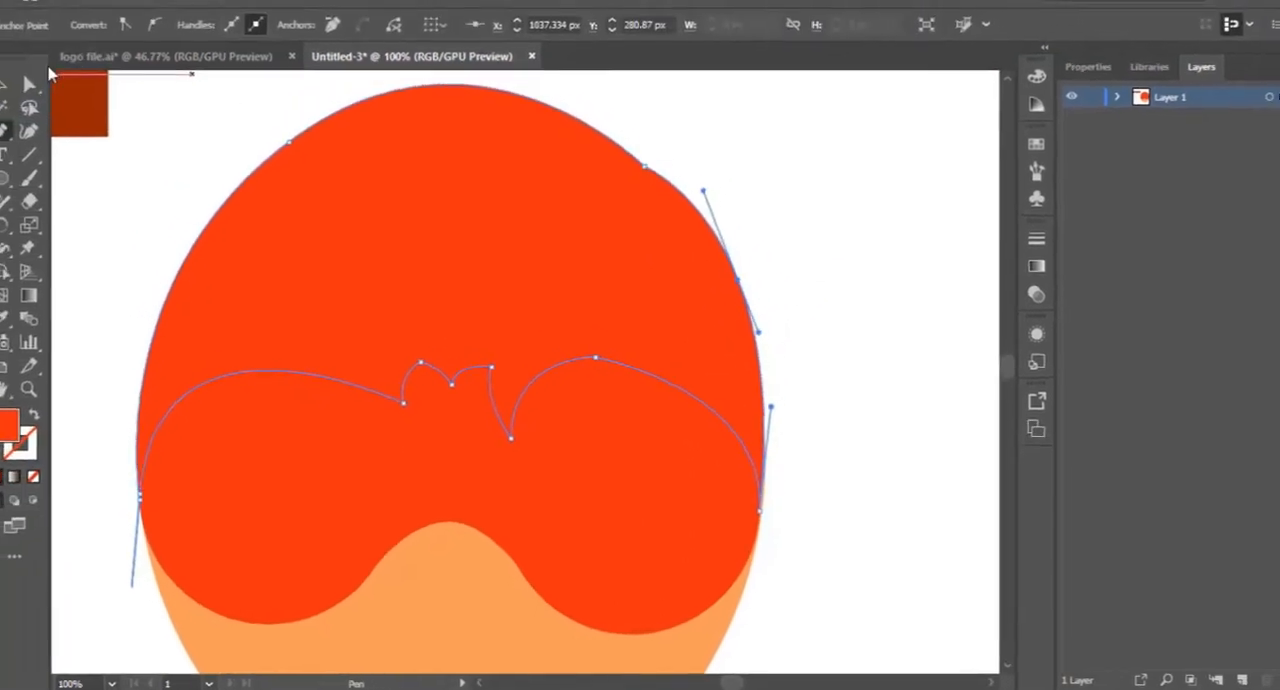
left_click(30, 132)
left_click_drag(736, 292, 726, 291)
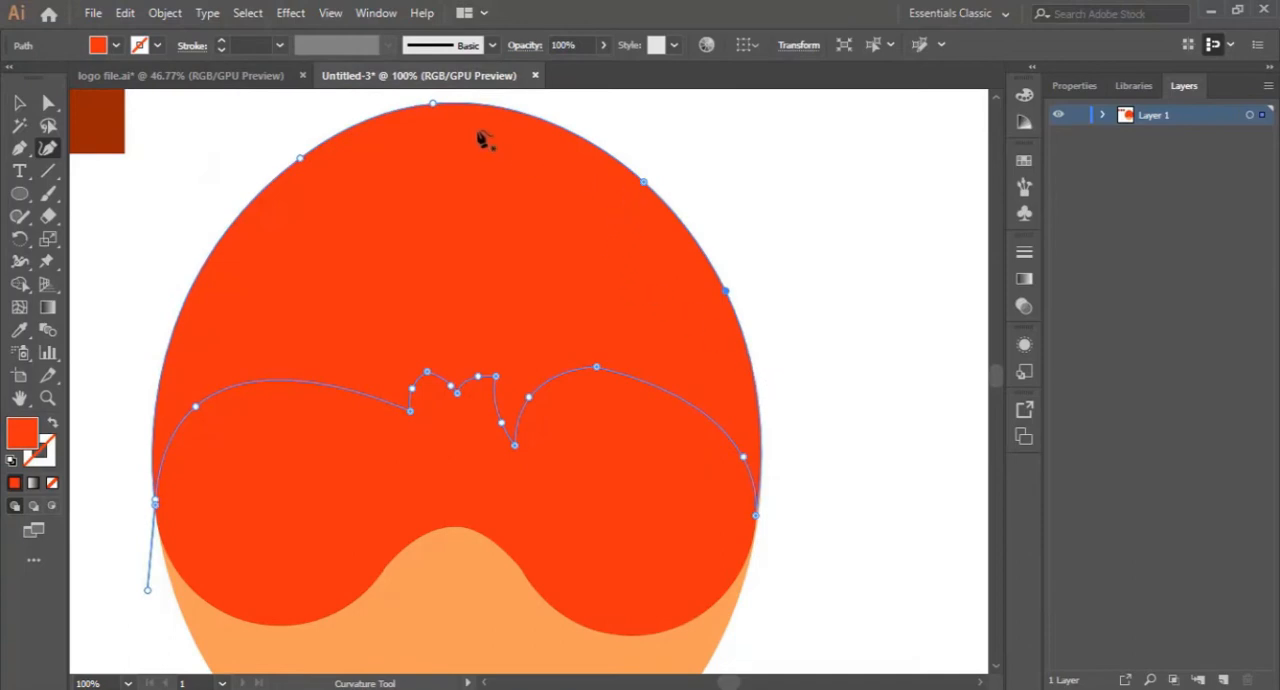
double_click(438, 107)
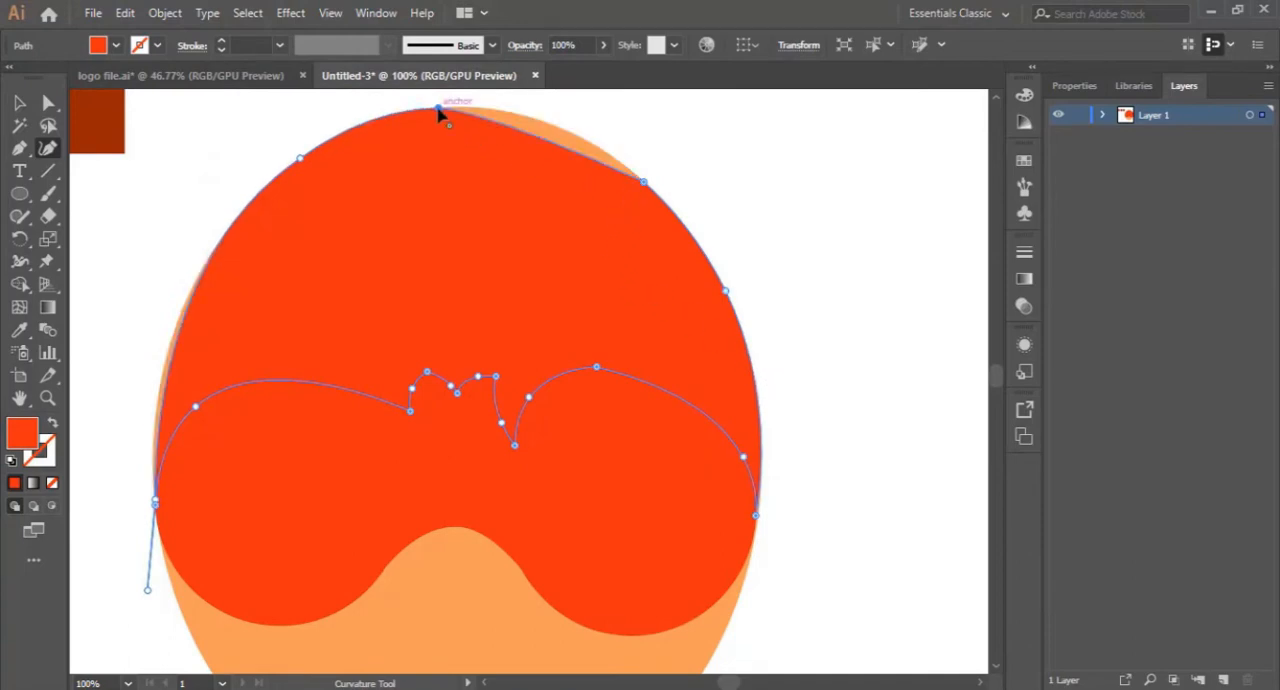
key("ctrl+z")
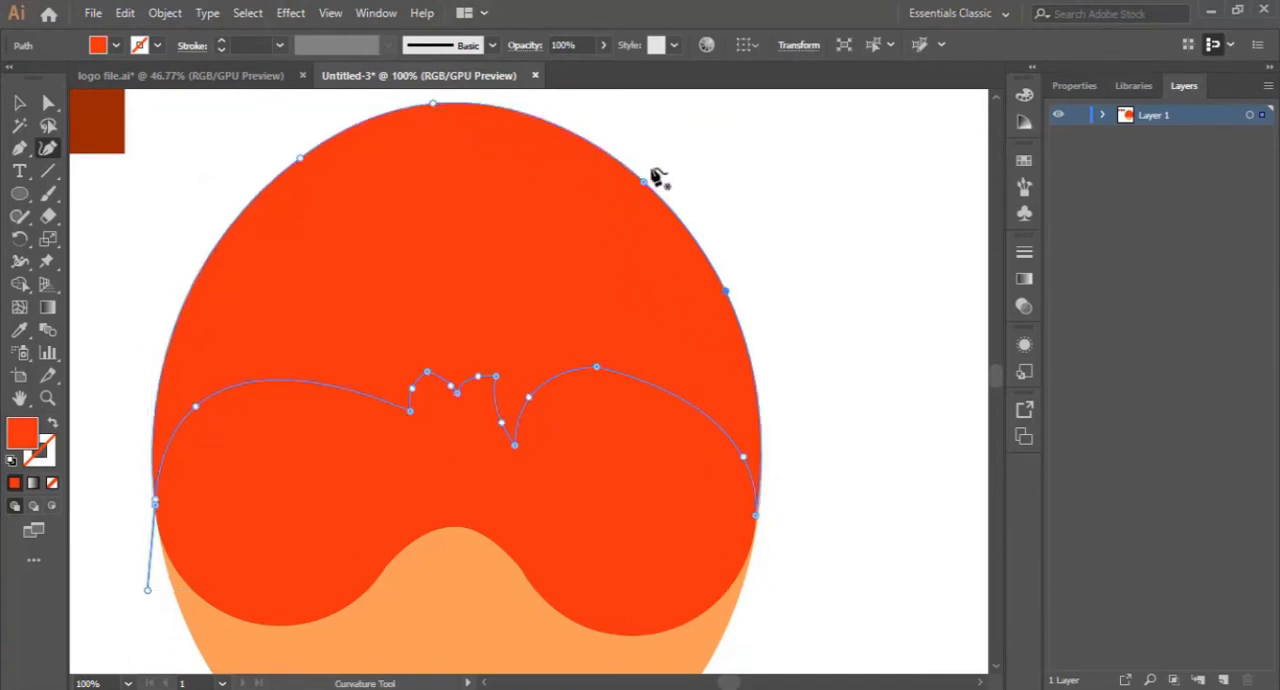
scroll(620, 257, "down", 2)
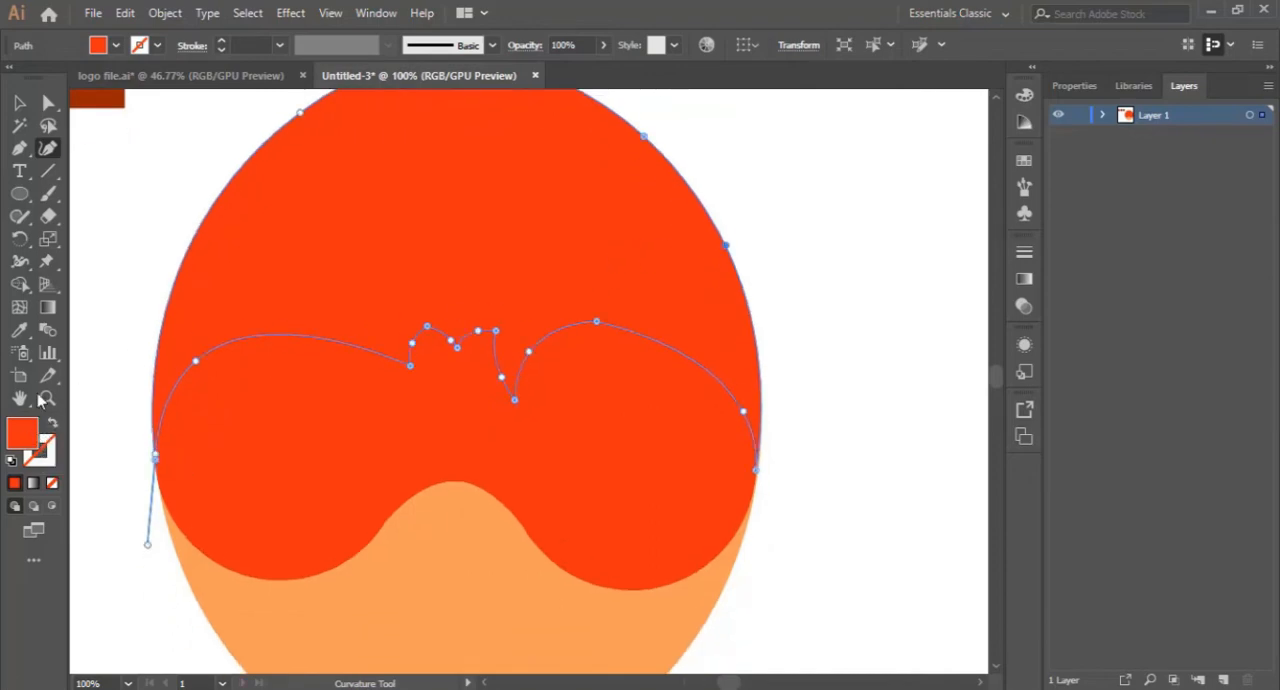
- Fill the hair shape with the lighter reddish-brown sampled from the swatch beside the face
left_click(19, 330)
left_click(110, 97)
scroll(117, 200, "up", 1)
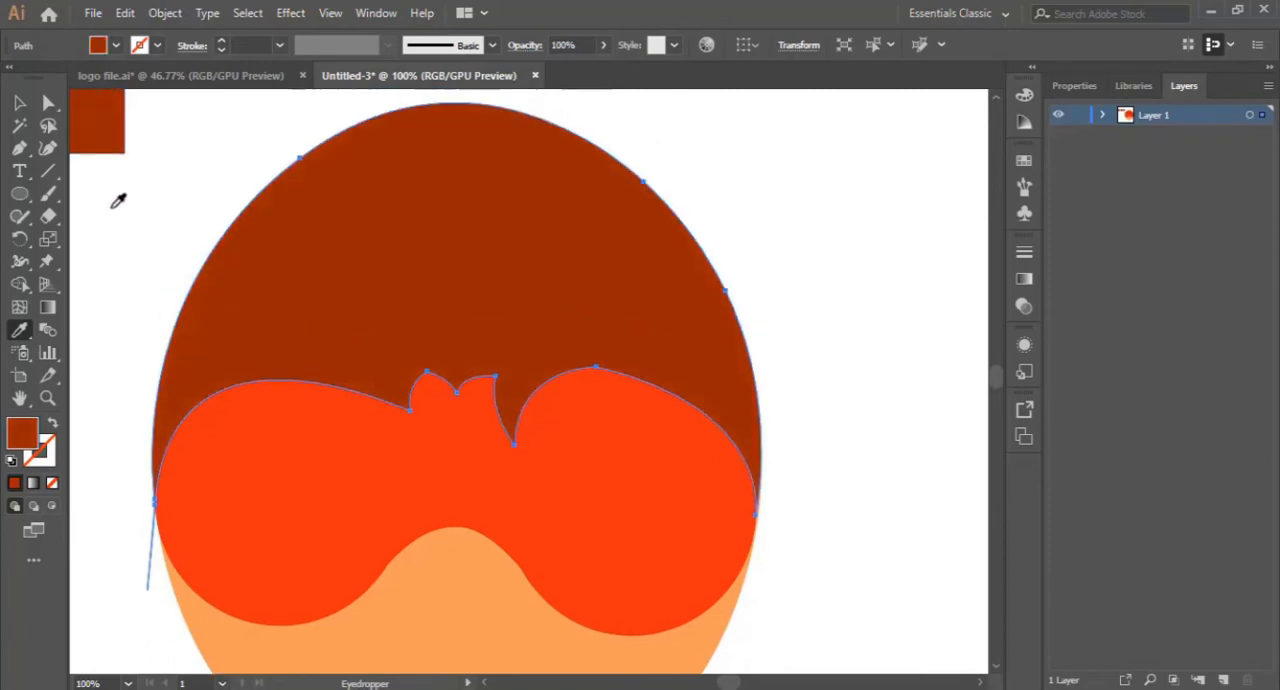
key("v")
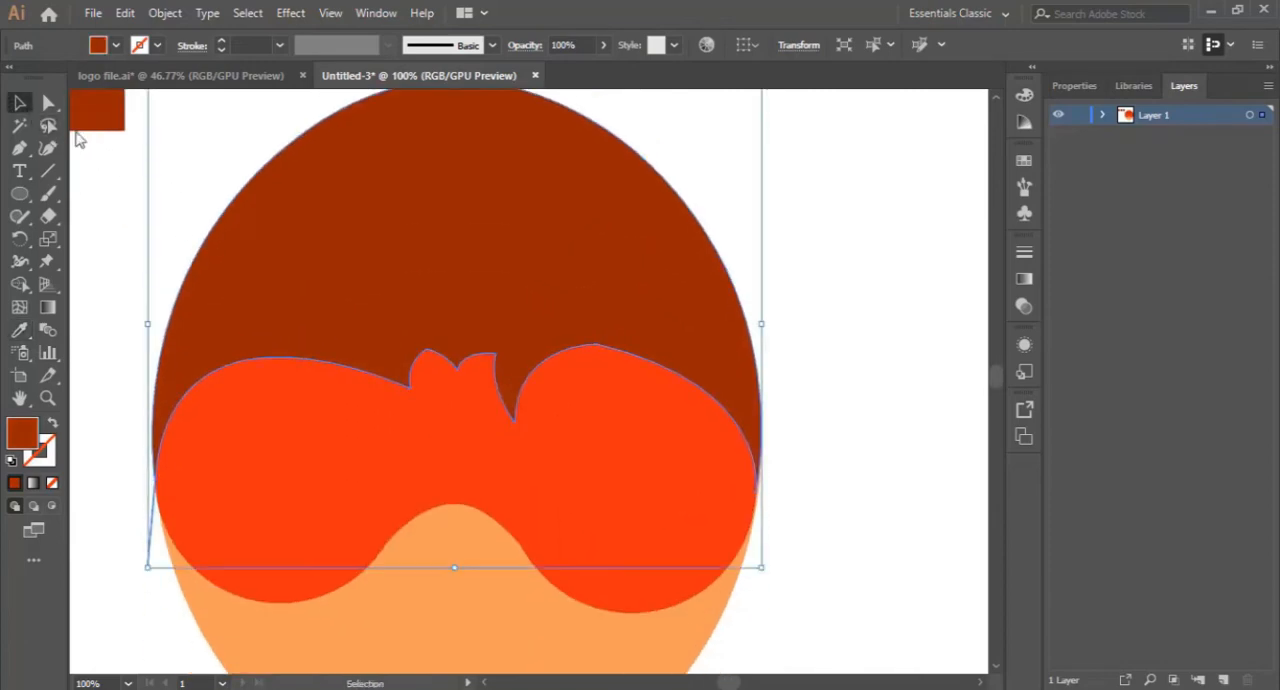
left_click(915, 390)
scroll(671, 386, "down", 5)
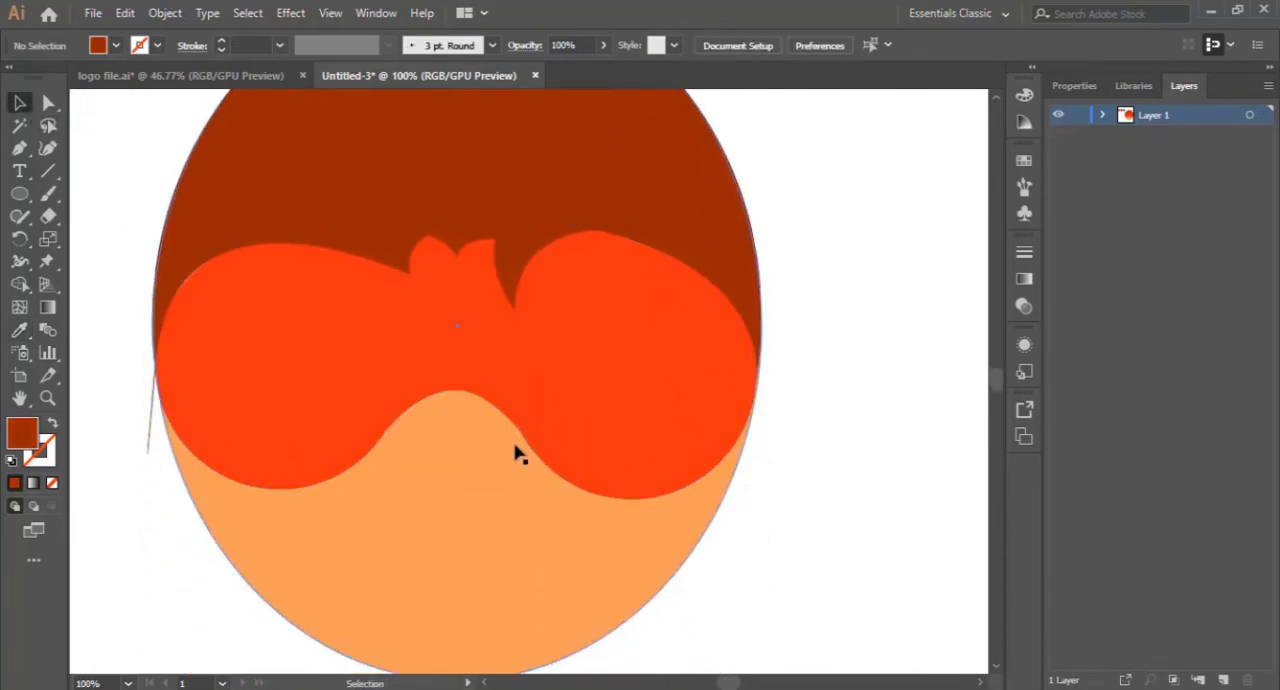
- Reshape the fringe's right arch with the Curvature tool into a rounder curve running from the tuft tip down to the mask's right edge
left_click(531, 383)
scroll(531, 383, "up", 4)
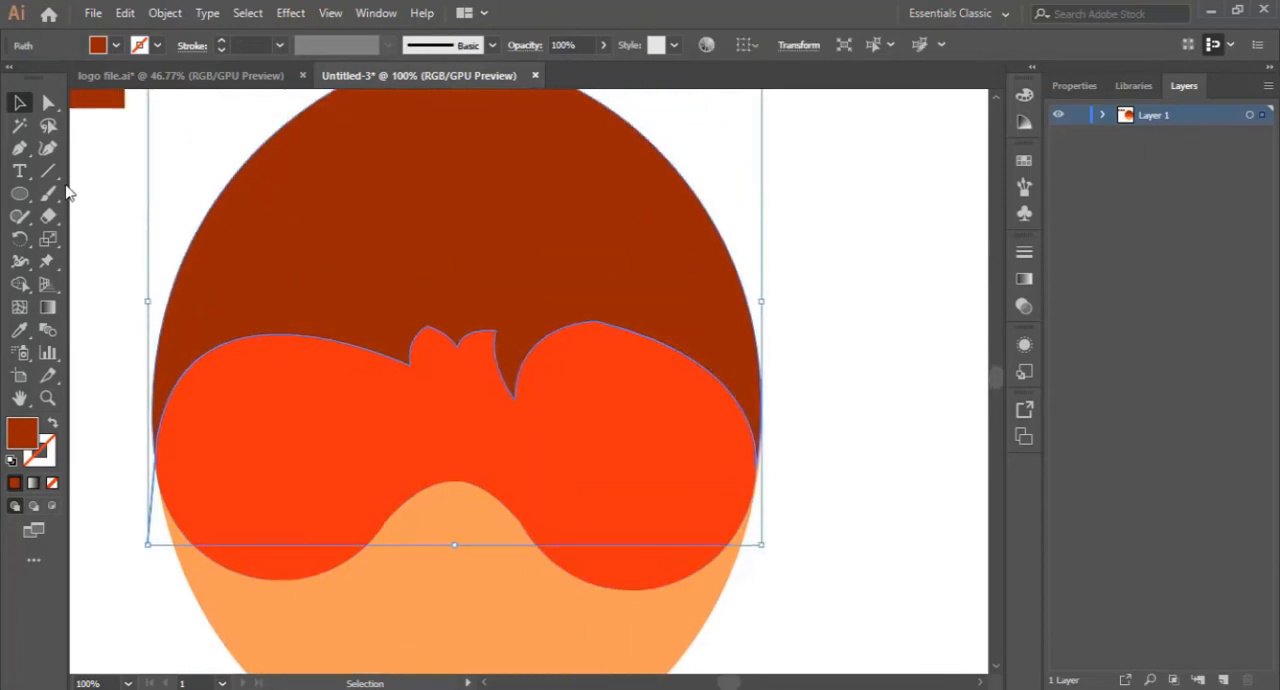
left_click(49, 151)
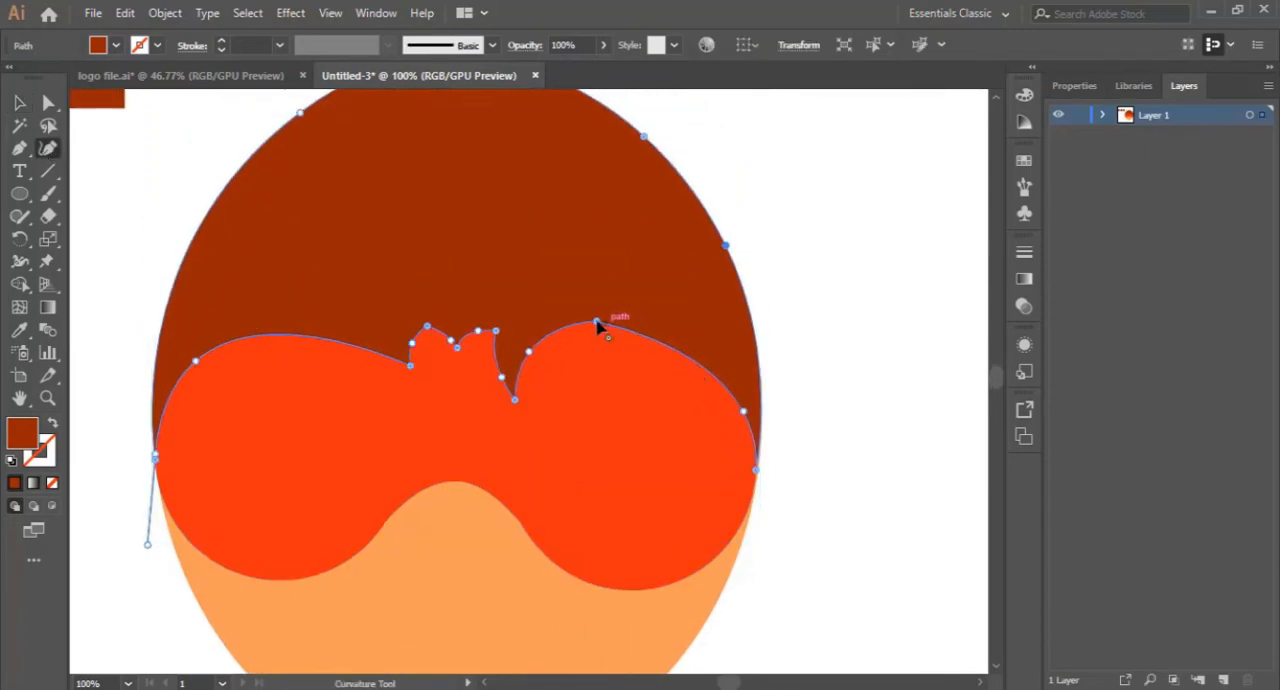
left_click_drag(597, 322, 679, 347)
left_click_drag(529, 352, 545, 357)
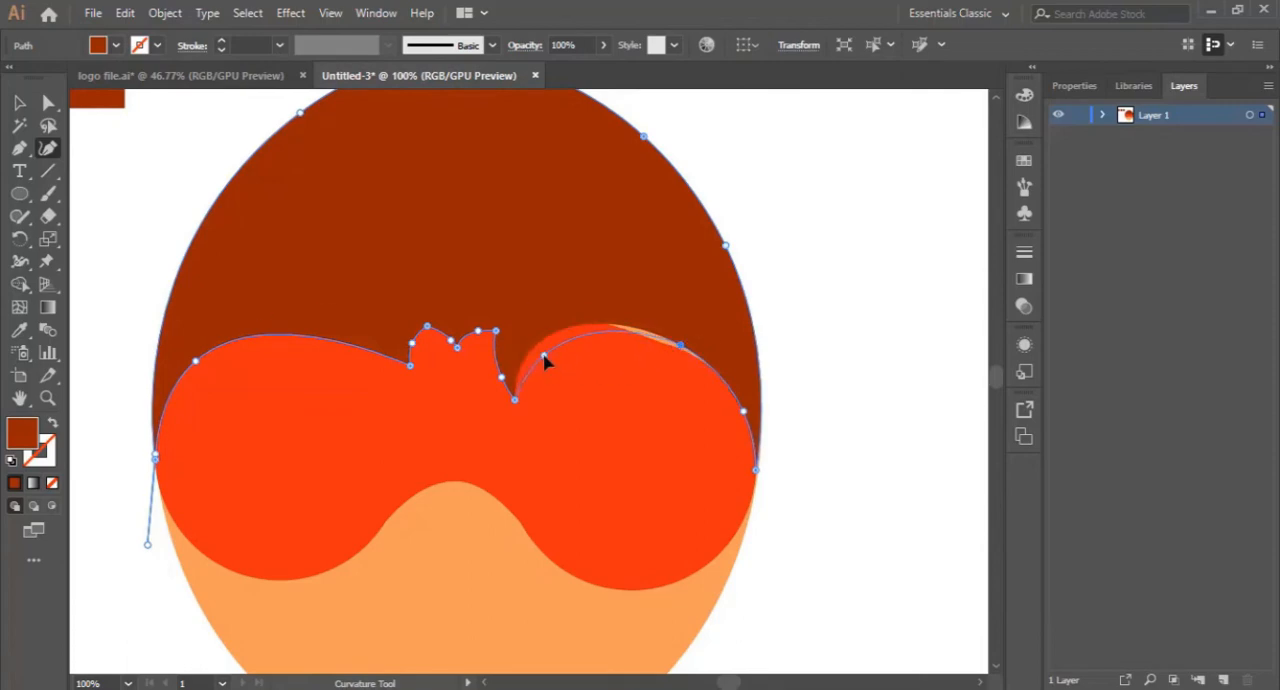
left_click_drag(675, 343, 671, 346)
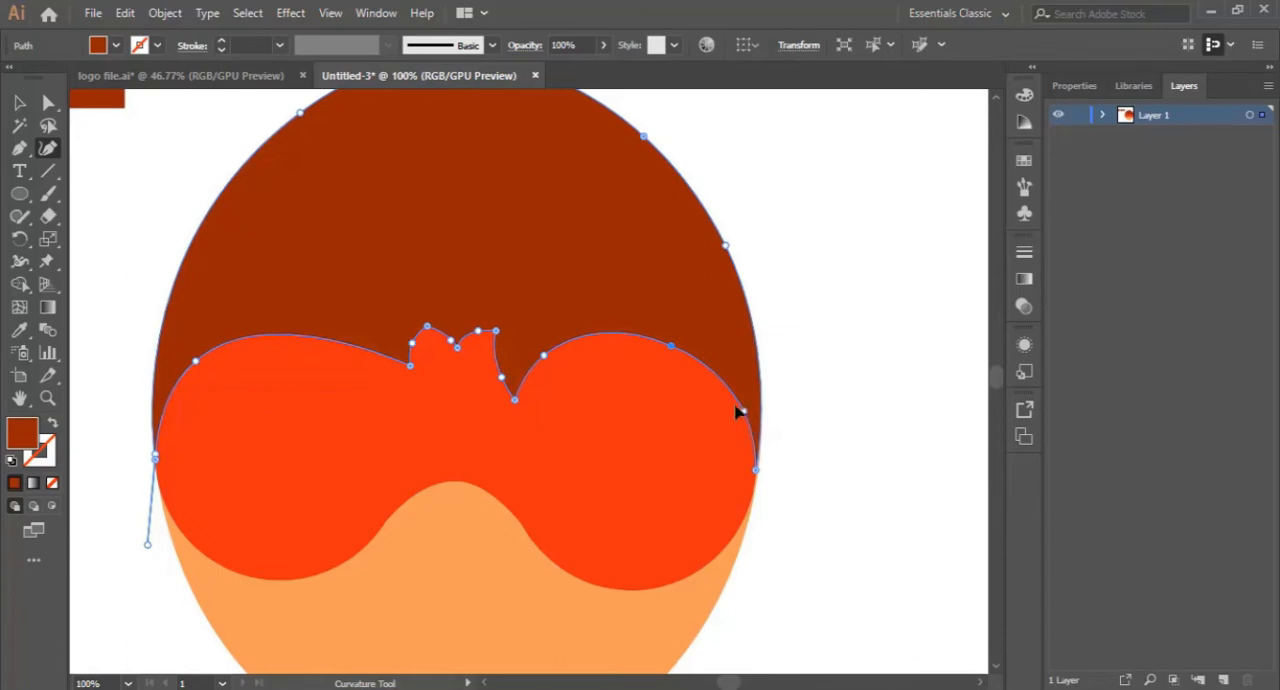
left_click_drag(736, 406, 727, 393)
double_click(727, 393)
left_click(756, 472)
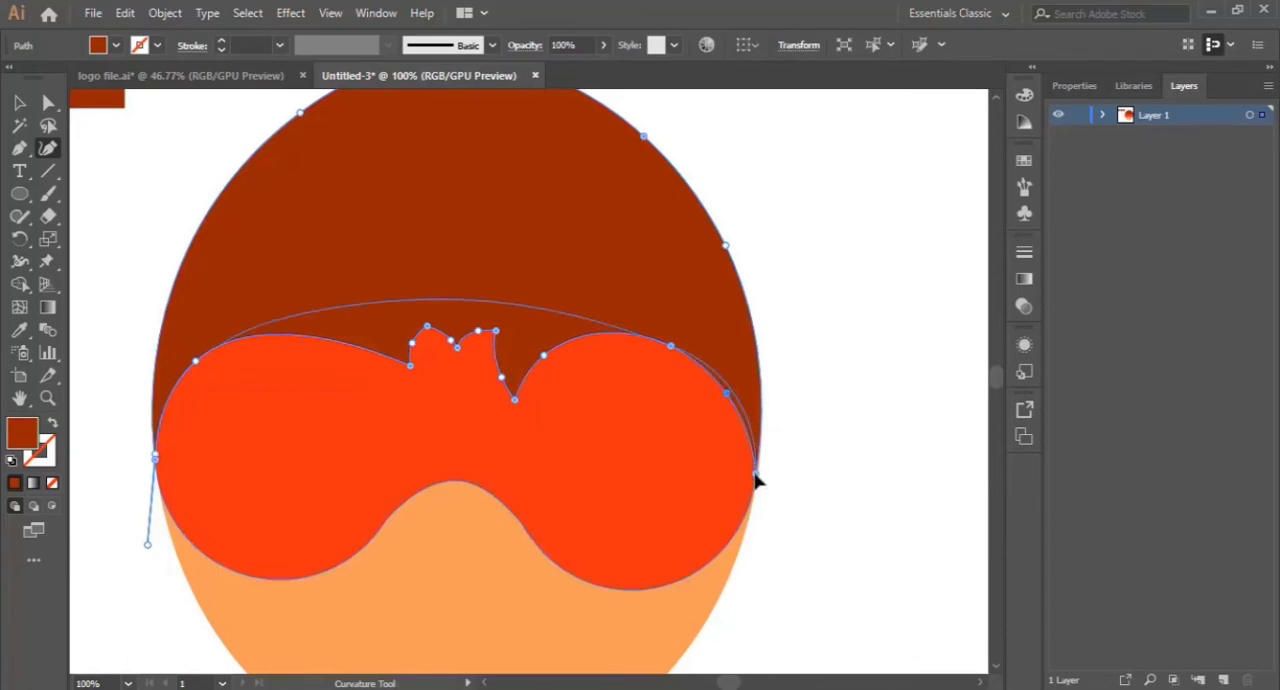
left_click_drag(756, 474, 756, 470)
- Add an anchor atop the fringe's left arch, pull the left tuft tip down, and fine-tune the right arch's upper anchor
left_click(290, 335)
left_click_drag(411, 368, 402, 394)
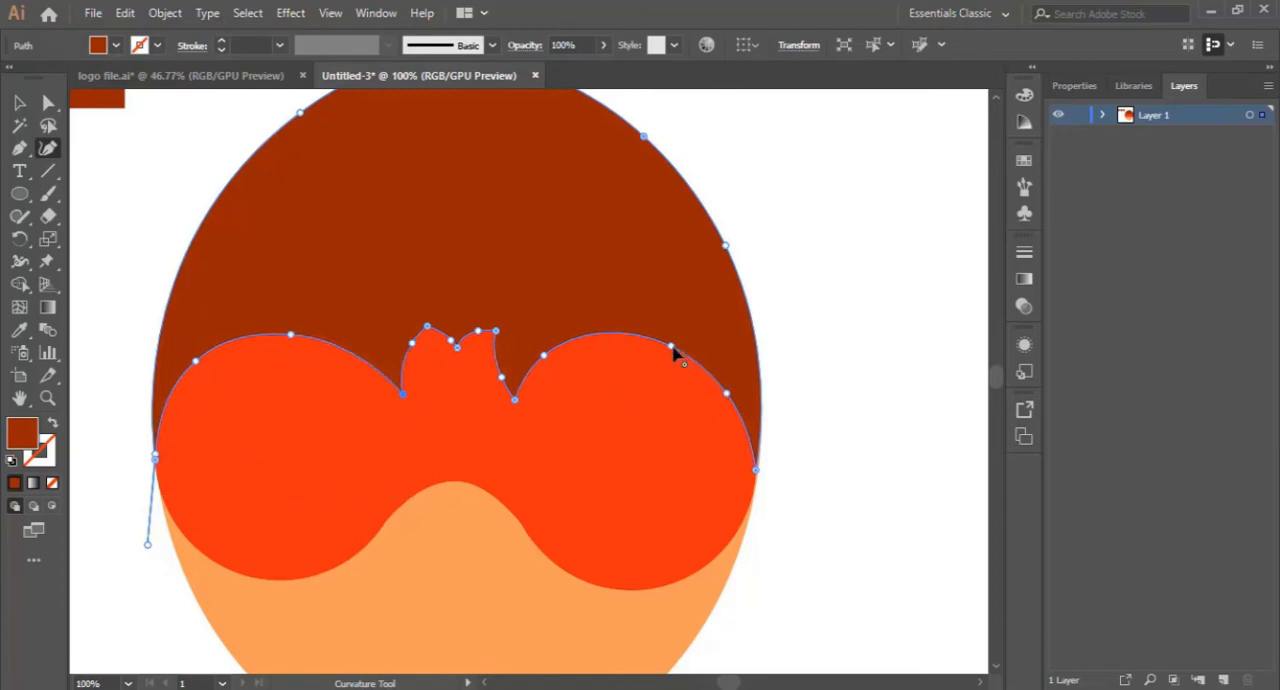
left_click_drag(672, 347, 687, 353)
left_click_drag(685, 357, 680, 353)
scroll(580, 390, "down", 3)
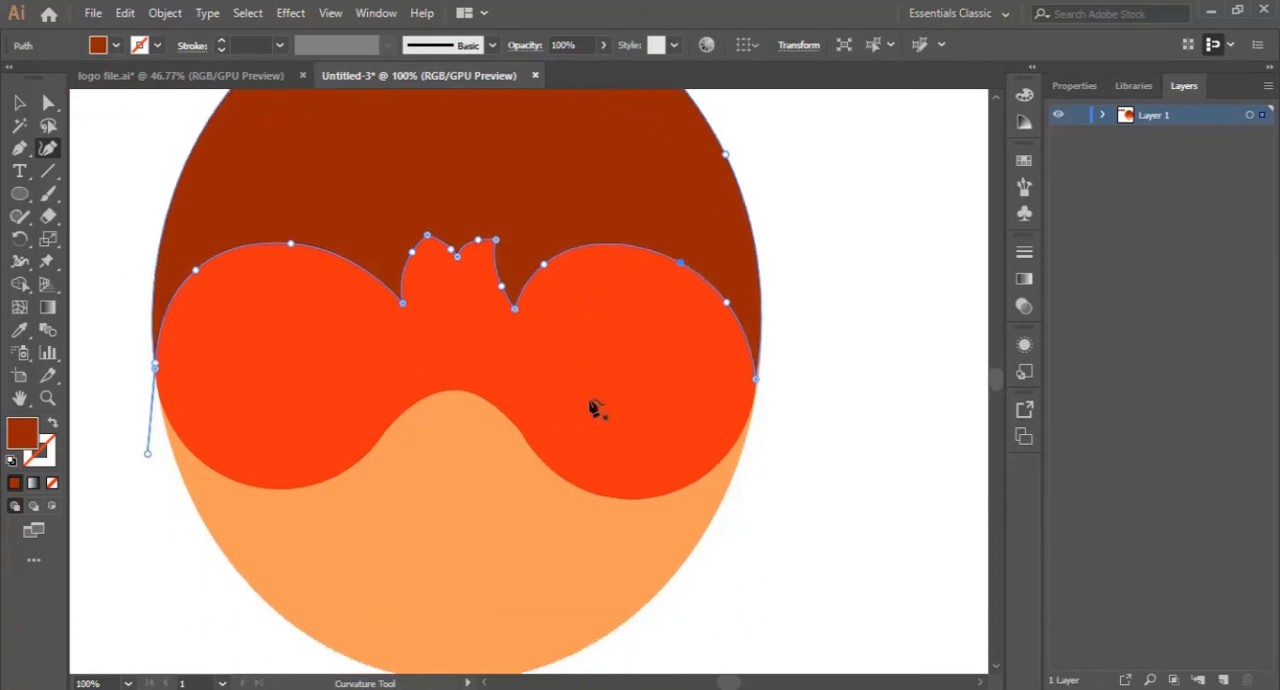
- Move the anchor on the hair's left side outward to match the oval's outline, and deselect the shape
scroll(577, 458, "up", 6)
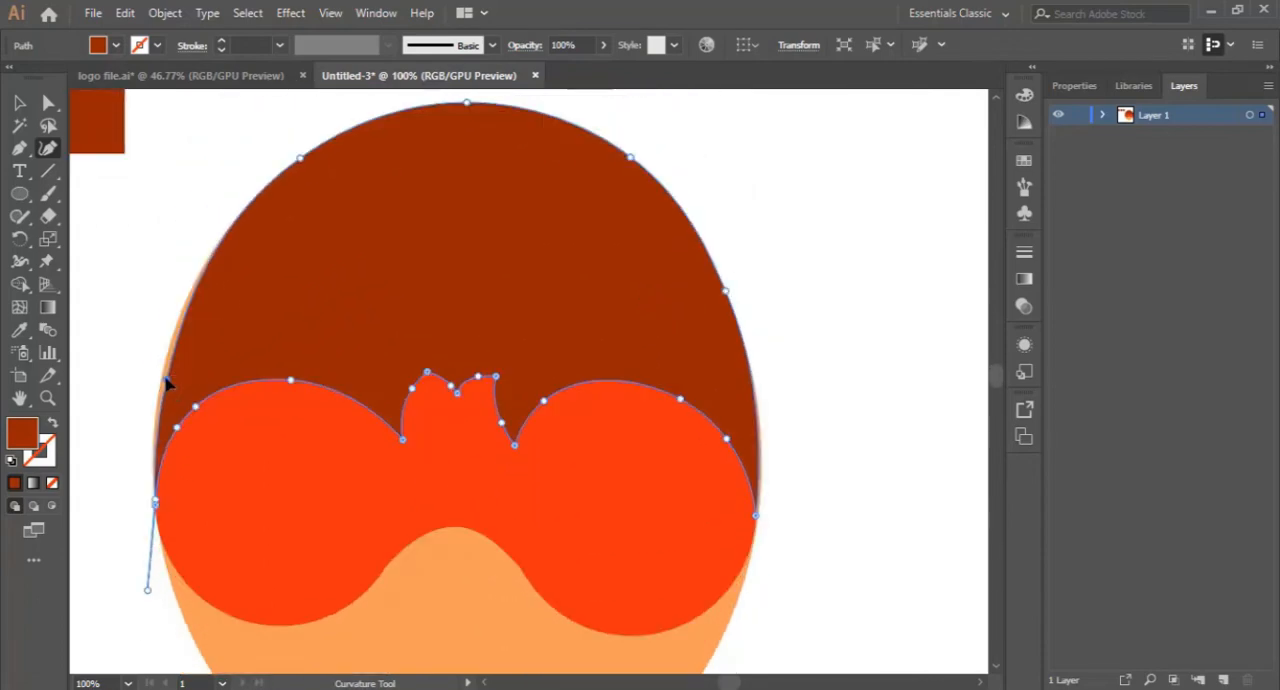
left_click_drag(168, 373, 164, 368)
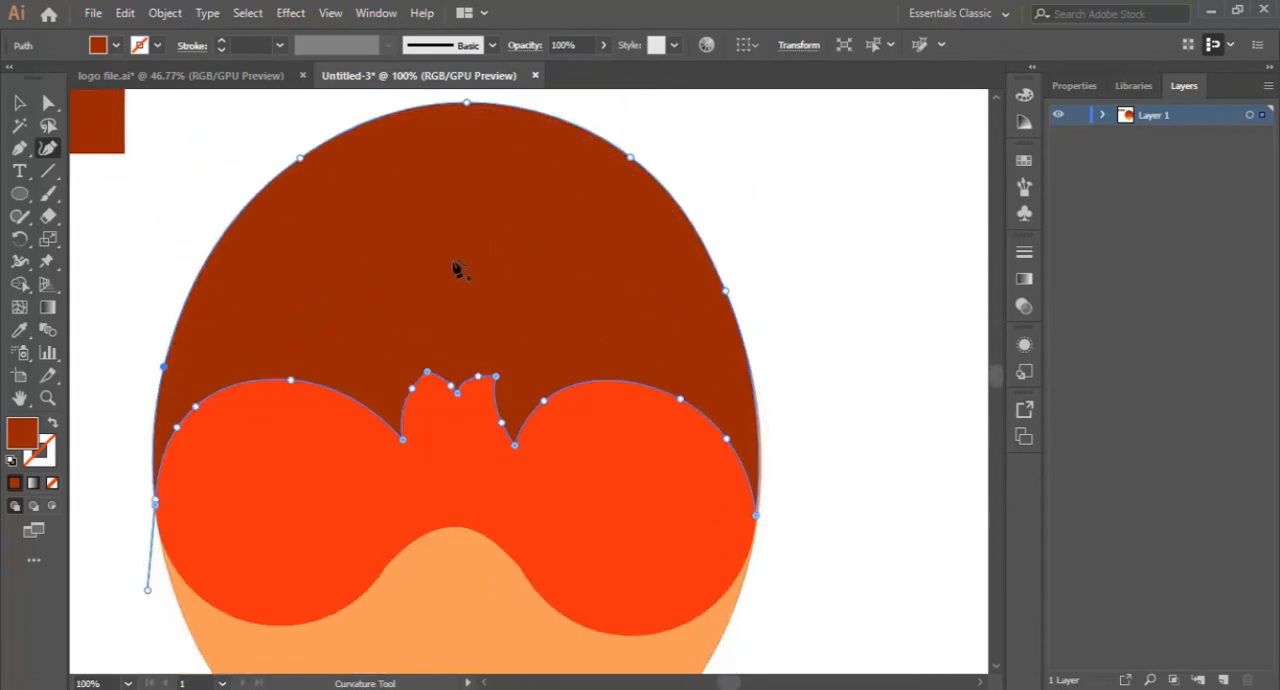
key("ctrl+minus")
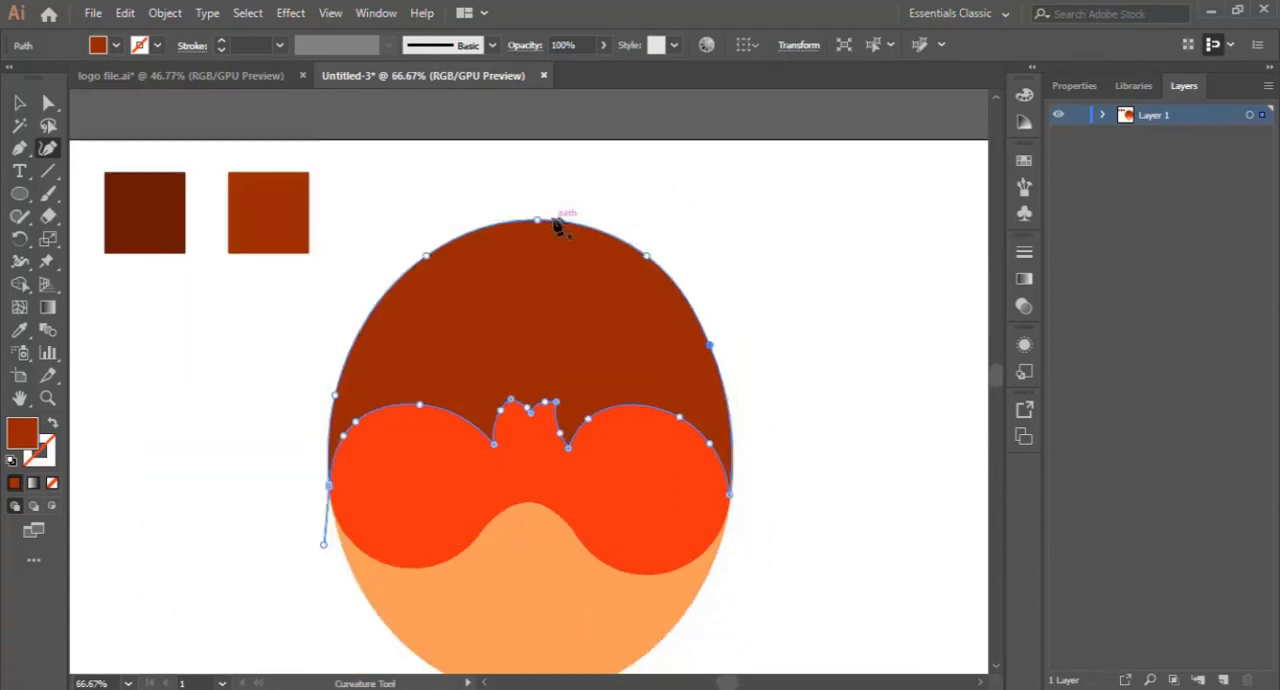
left_click(19, 102)
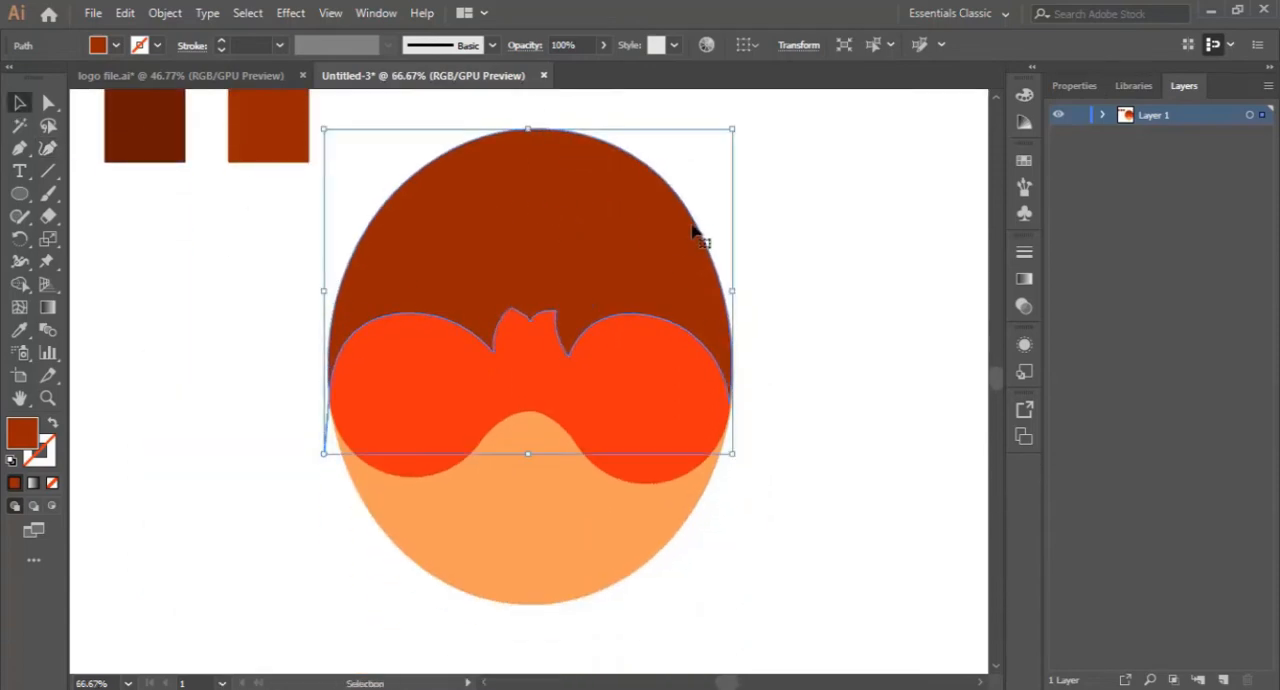
left_click(815, 302)
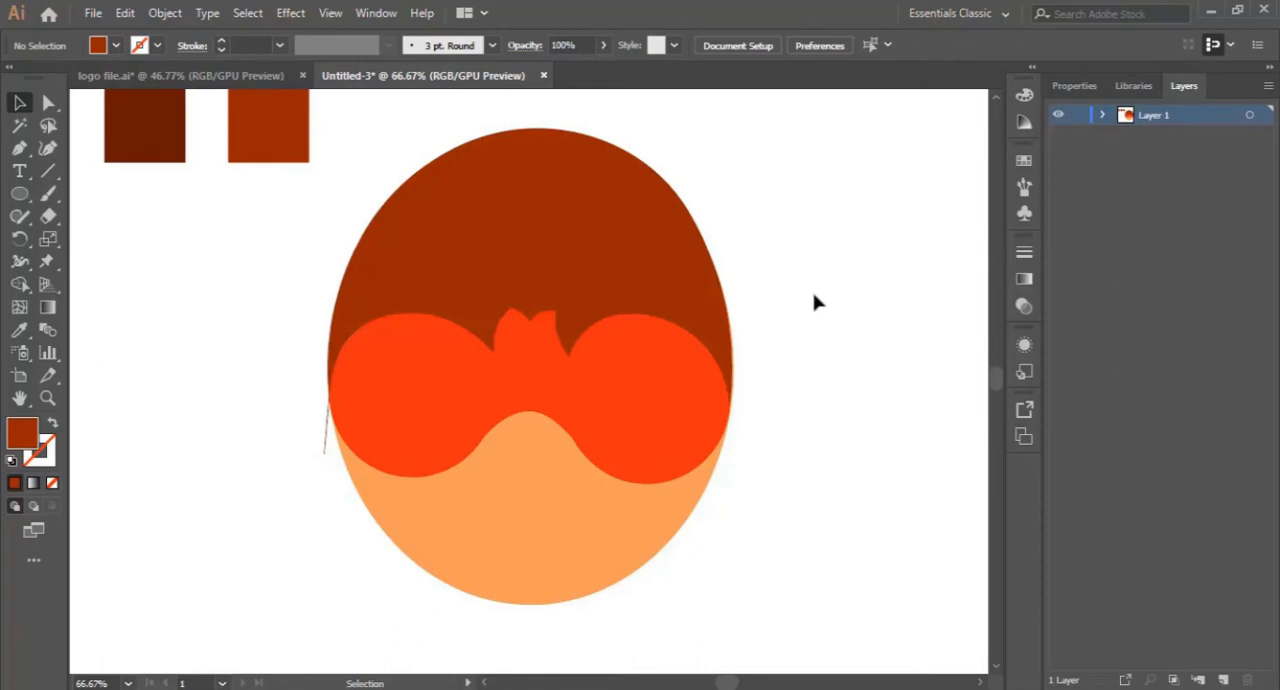
scroll(617, 351, "up", 1)
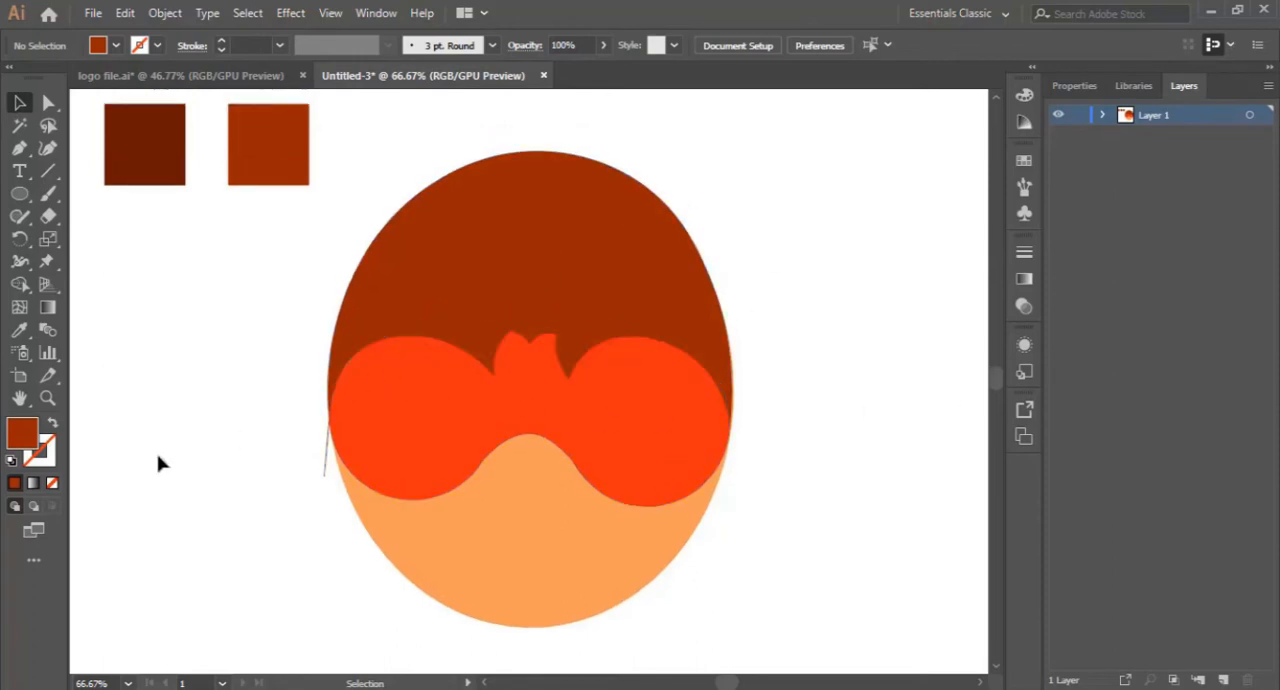
- Remove the stray anchor point that forms a thin spike below the hair's left corner
left_click(47, 397)
left_click(326, 455)
left_click_drag(472, 404, 660, 354)
left_click(19, 102)
left_click(630, 172)
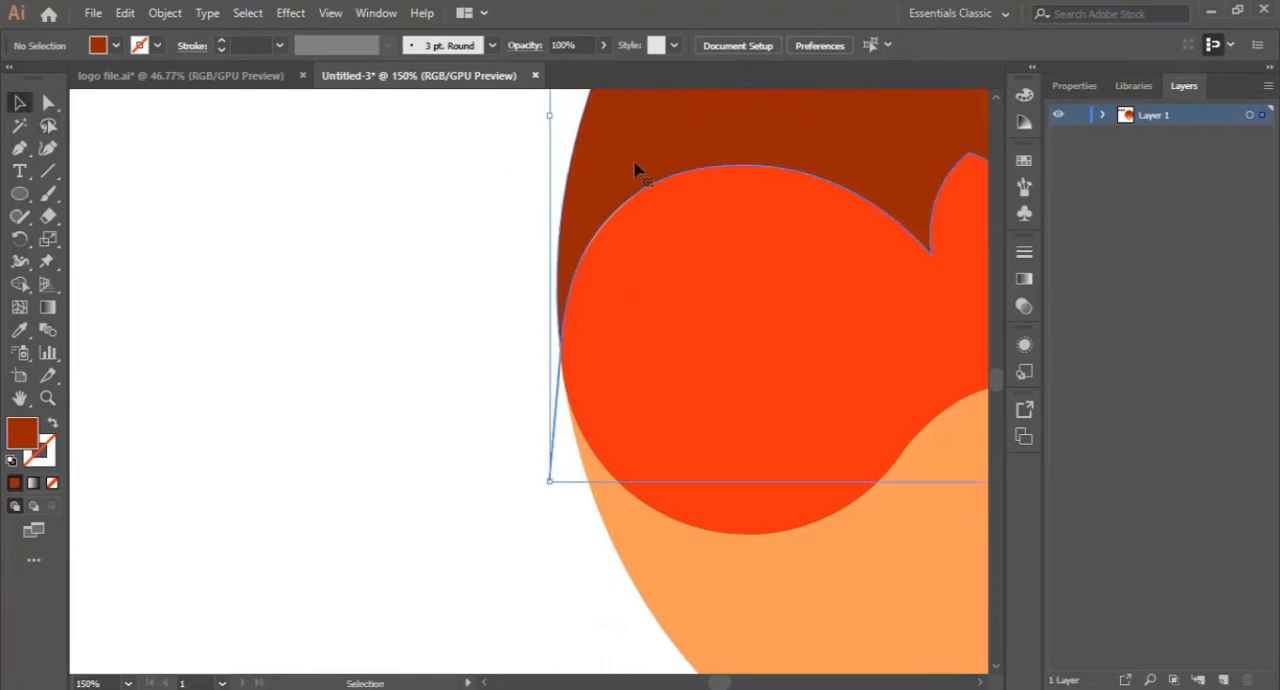
left_click(48, 148)
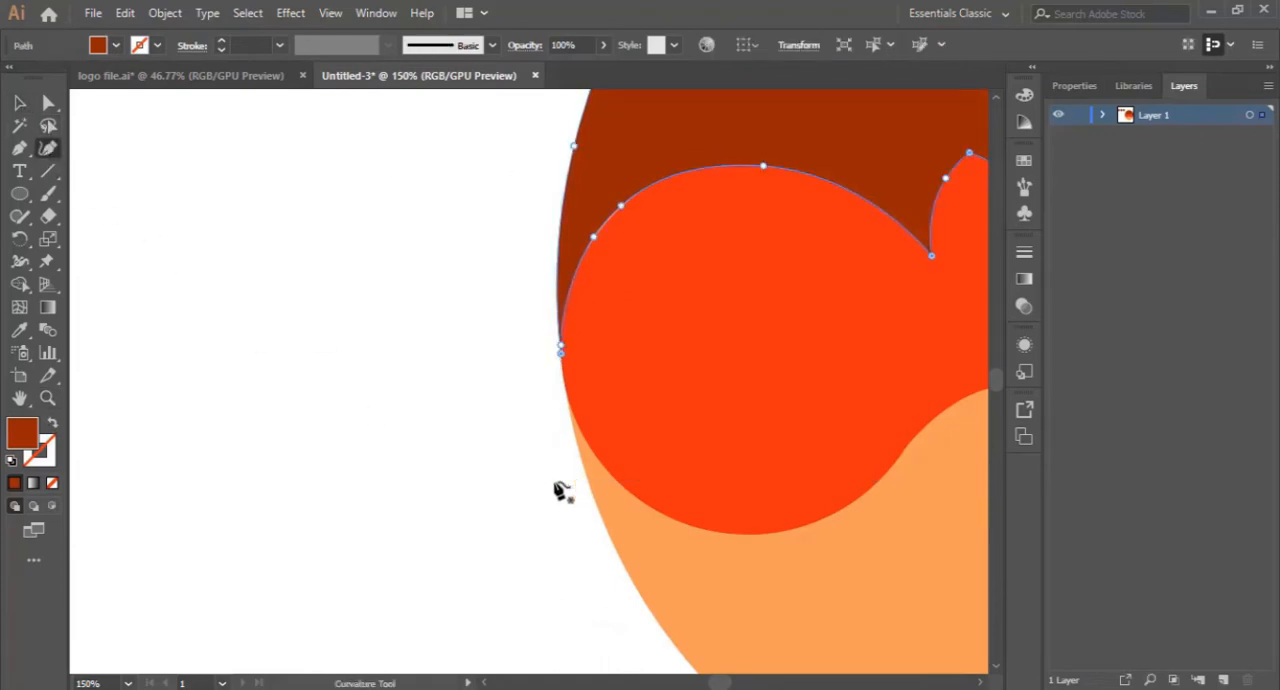
- Try to smooth the hair's left arch by adjusting its two closely spaced anchor points
scroll(562, 488, "up", 3)
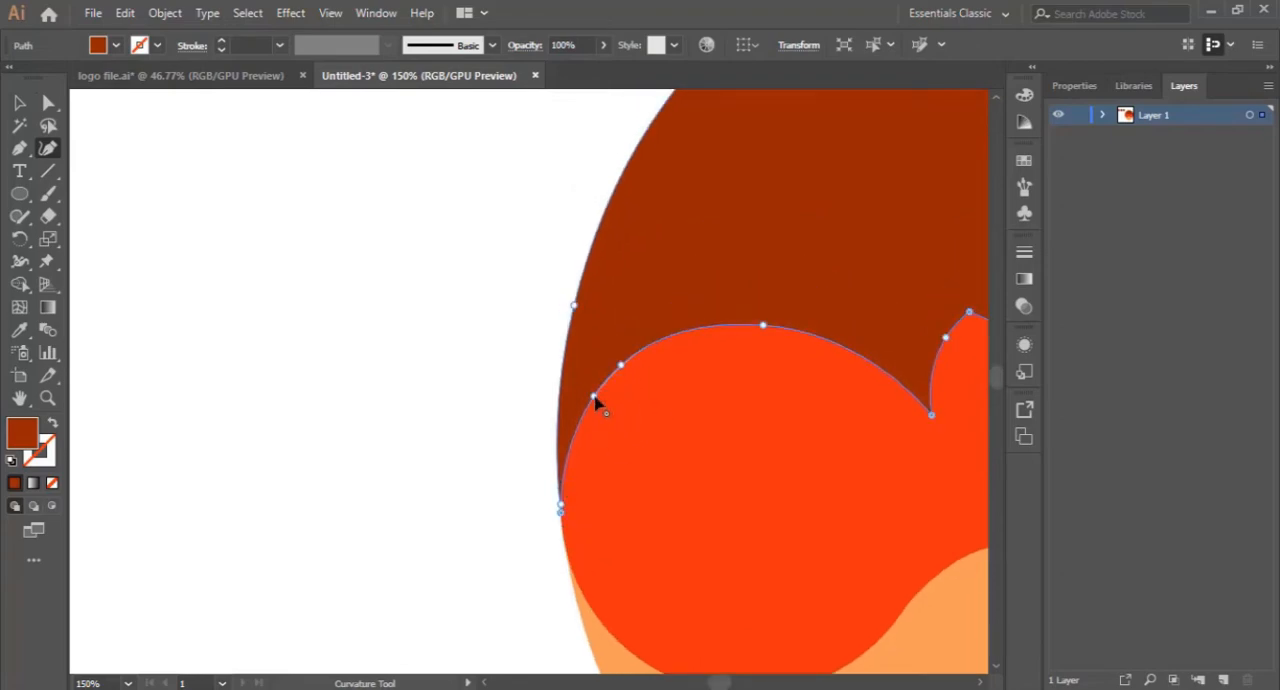
left_click(596, 400)
left_click(19, 102)
left_click(428, 338)
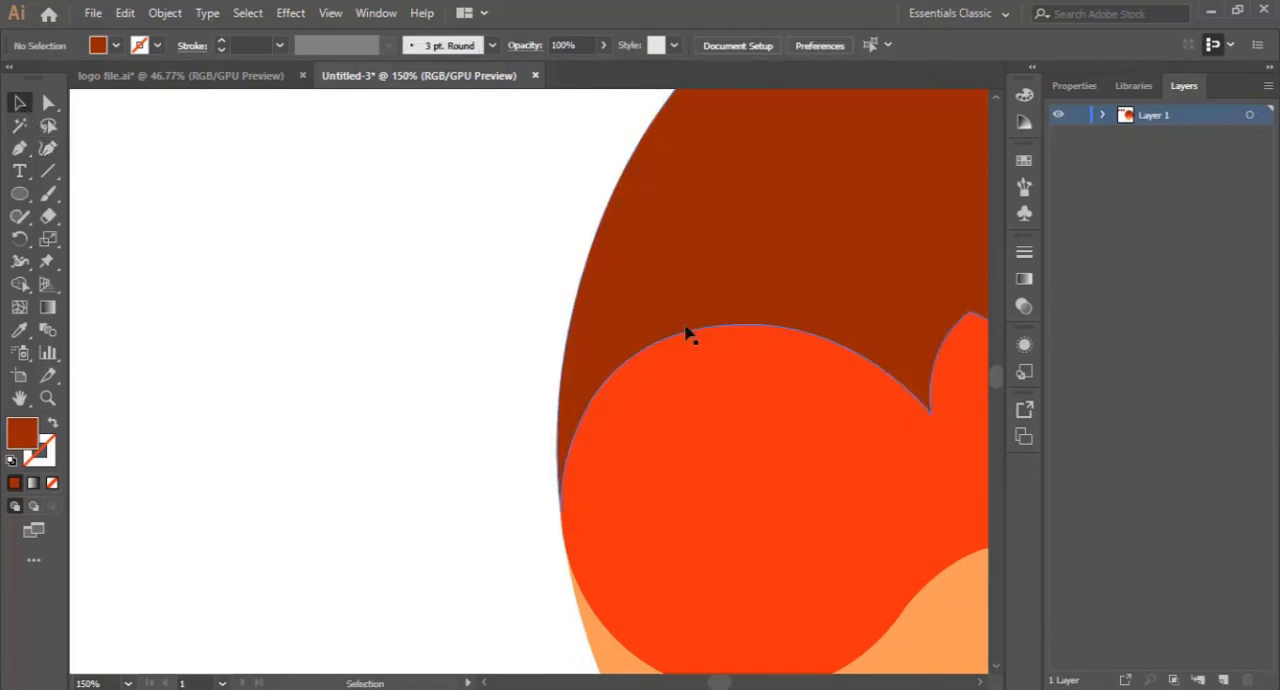
left_click(620, 357)
left_click(48, 148)
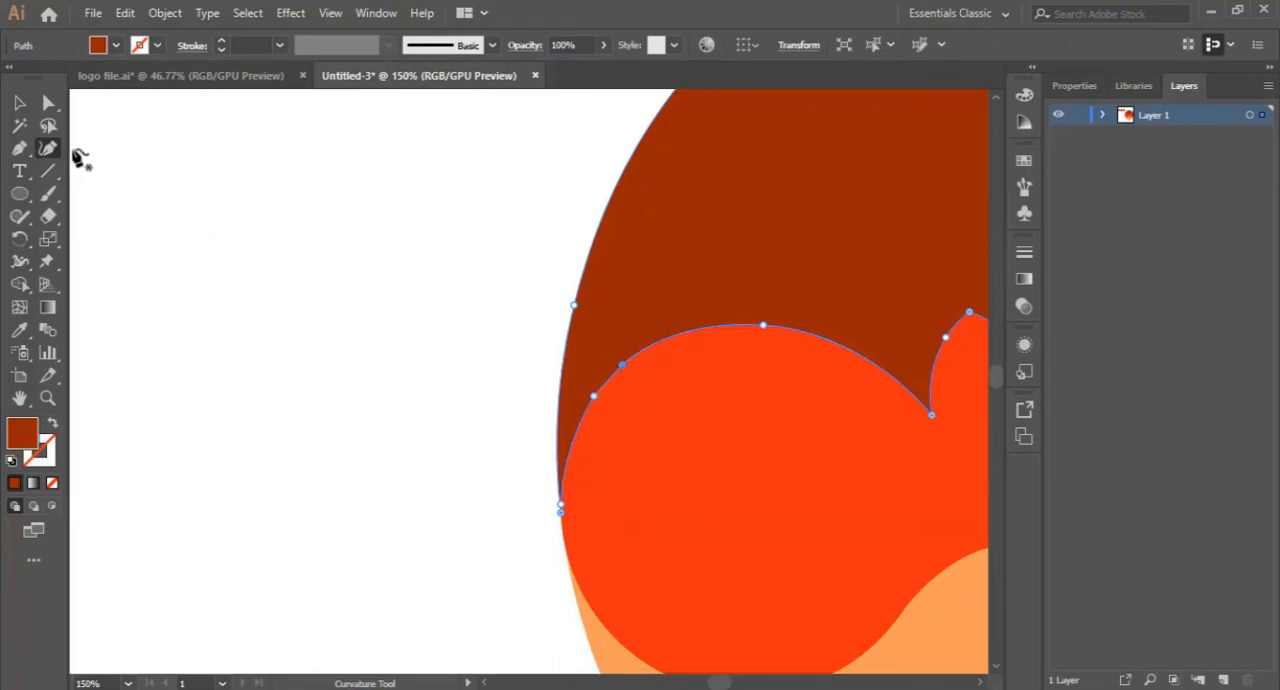
left_click(19, 125)
left_click(19, 102)
left_click(342, 315)
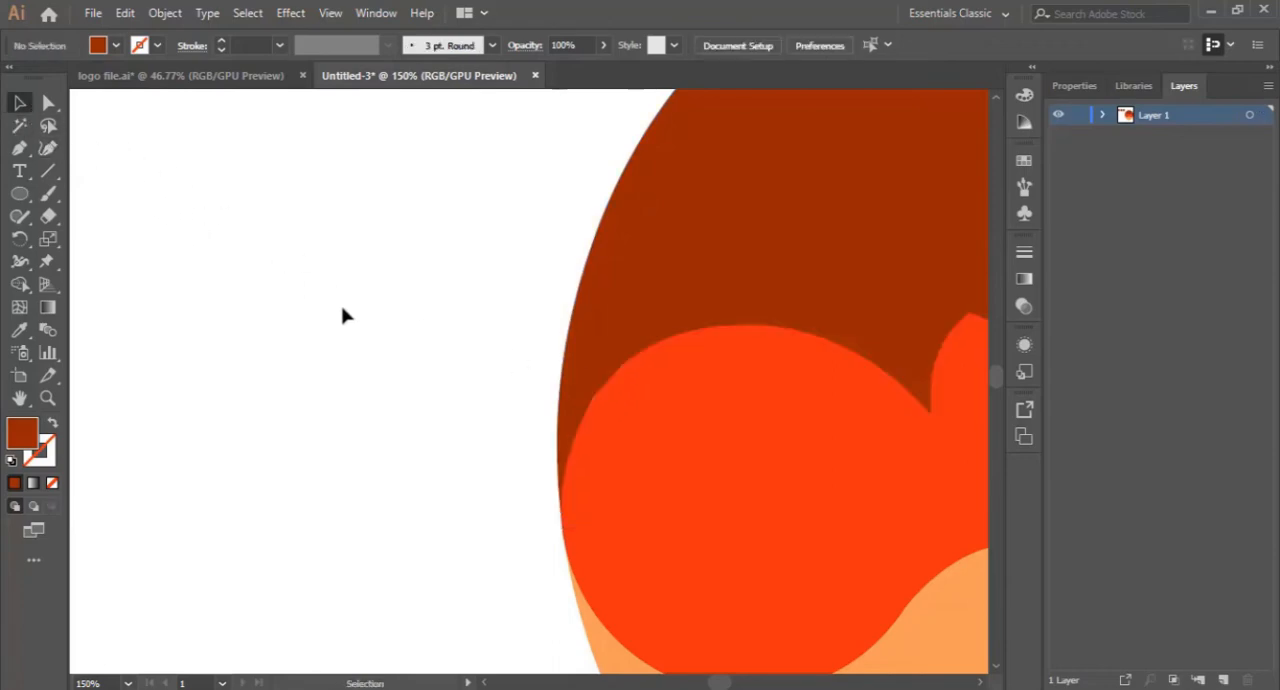
- Convert the lower anchor on the hair's left arch to a smooth point and nudge the neighbouring anchor to even out the curve
left_click(649, 334)
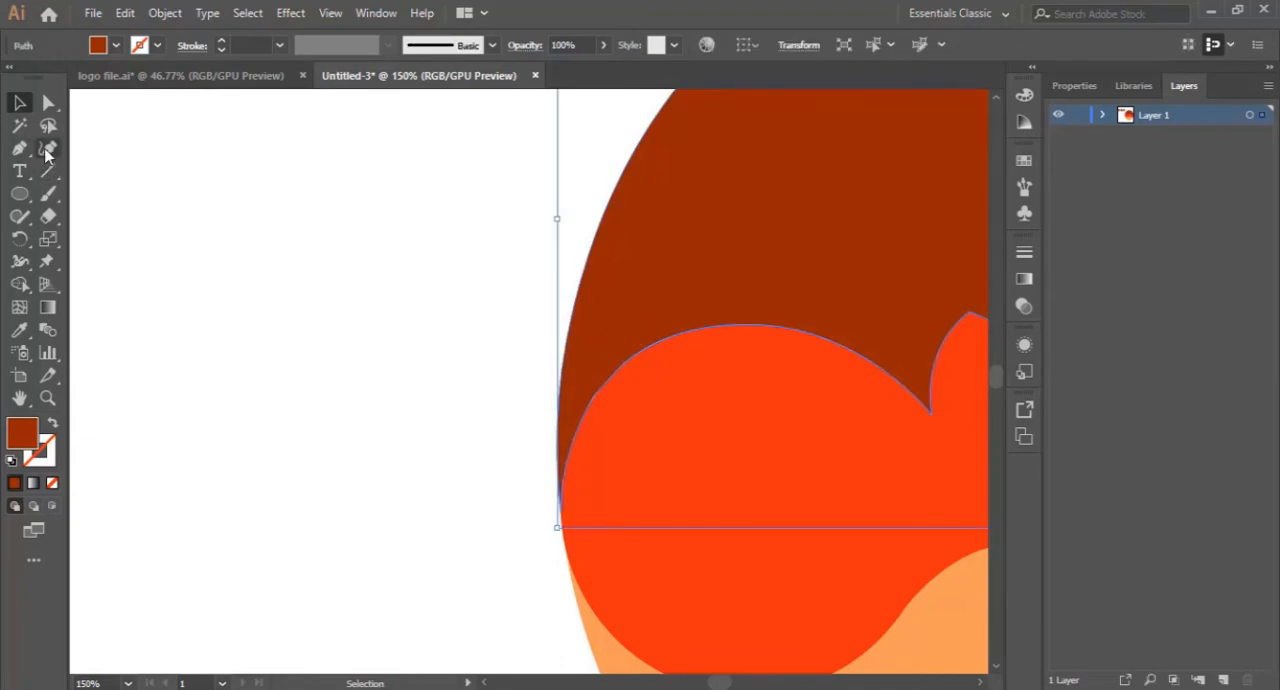
left_click(48, 148)
double_click(594, 398)
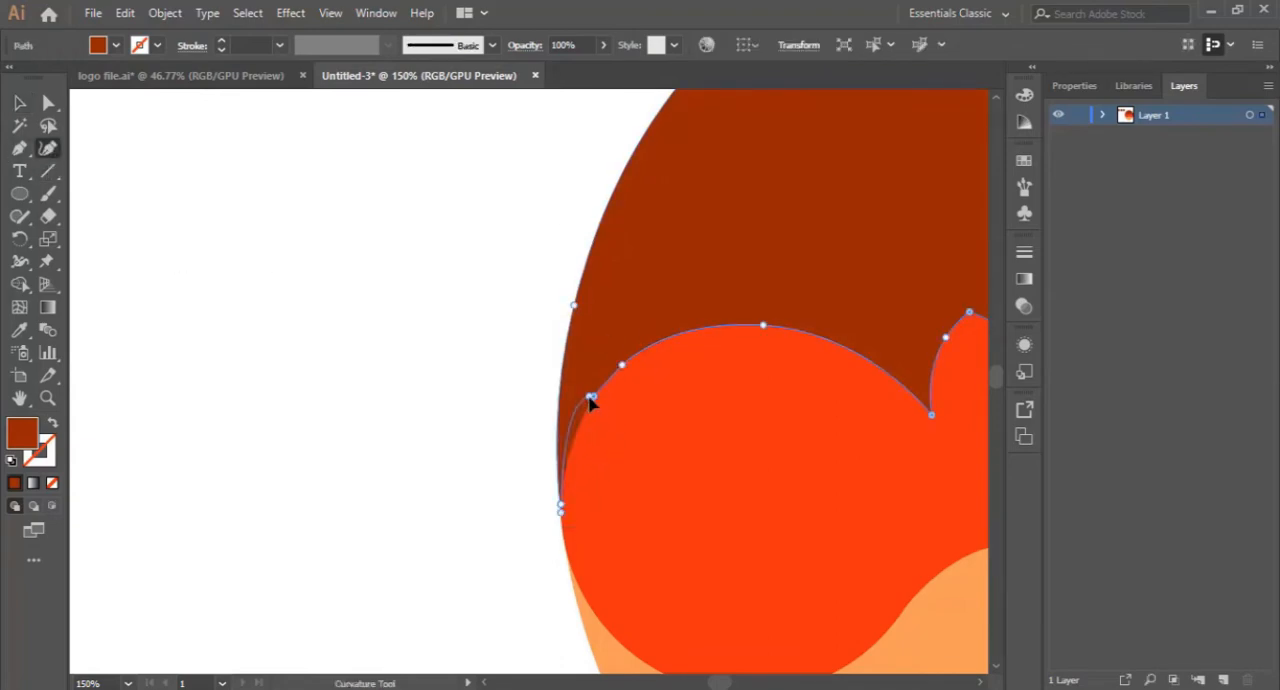
key("ctrl+z")
double_click(594, 398)
double_click(595, 397)
double_click(596, 398)
left_click_drag(623, 367, 620, 370)
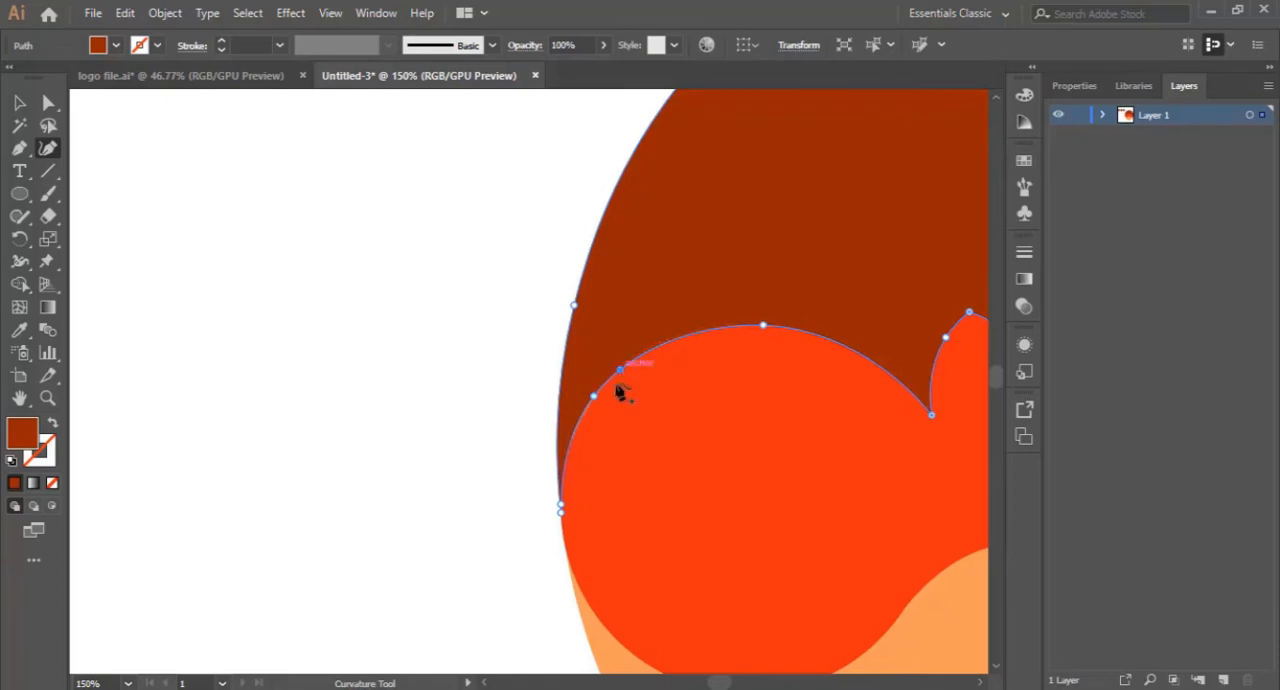
left_click(20, 103)
left_click(236, 264)
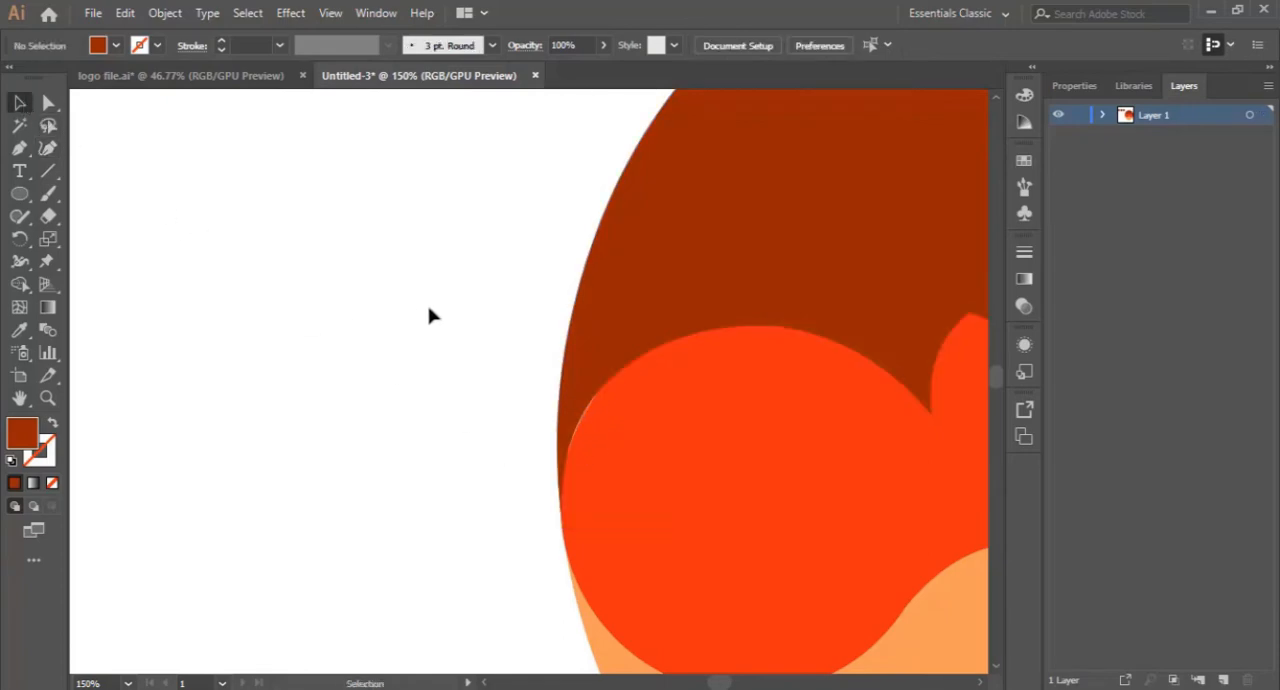
- Fill the hair shape with the dark brown sampled from the middle swatch
left_click(705, 398)
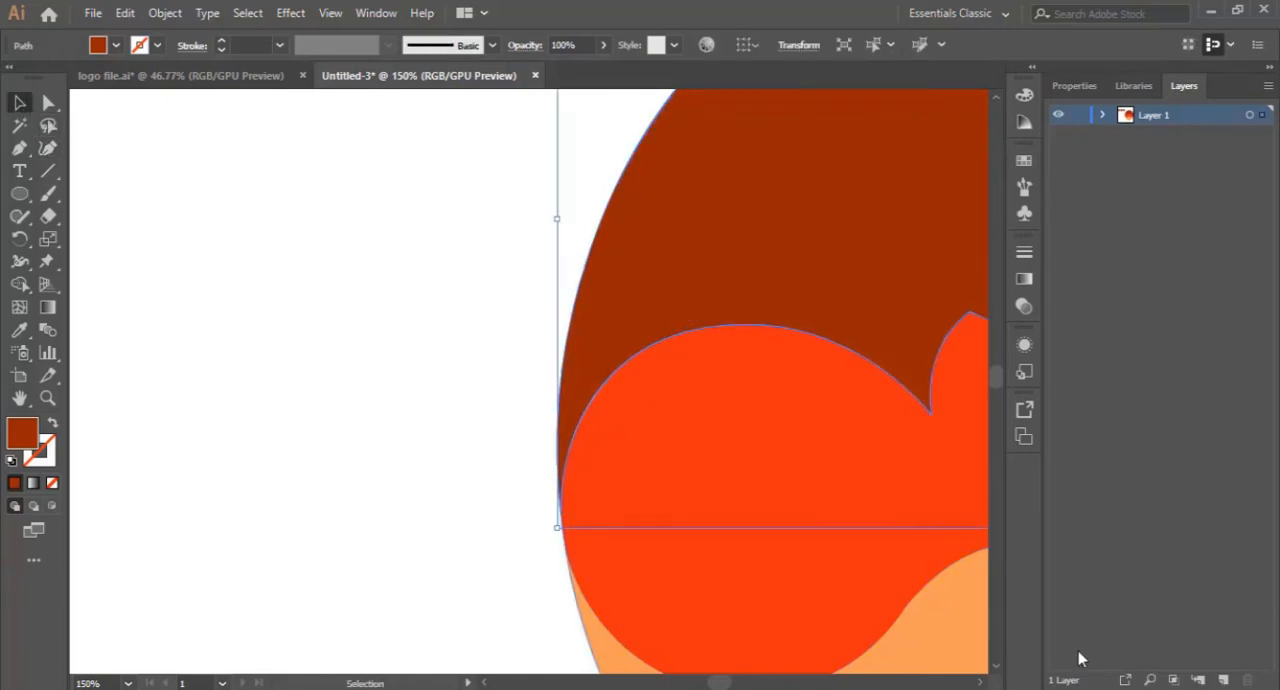
key("ctrl+minus")
key("ctrl+minus")
key("ctrl+minus")
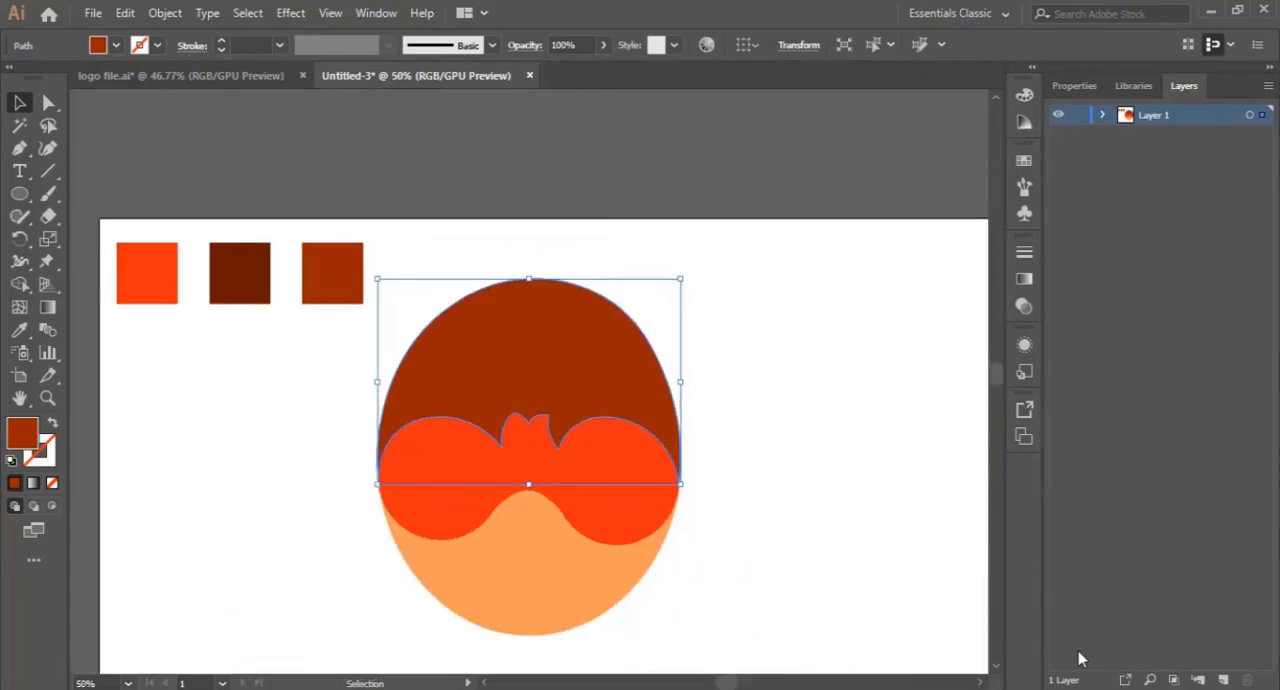
left_click(818, 370)
scroll(750, 385, "down", 3)
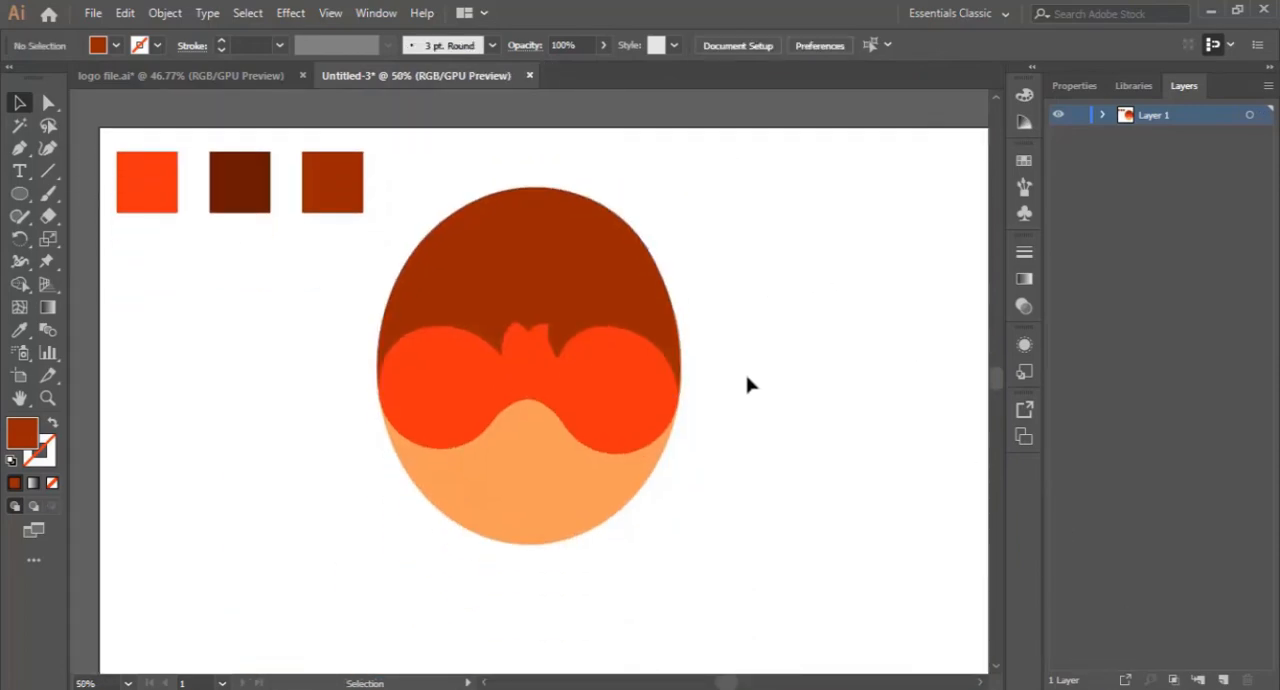
left_click(520, 271)
key("i")
left_click(240, 181)
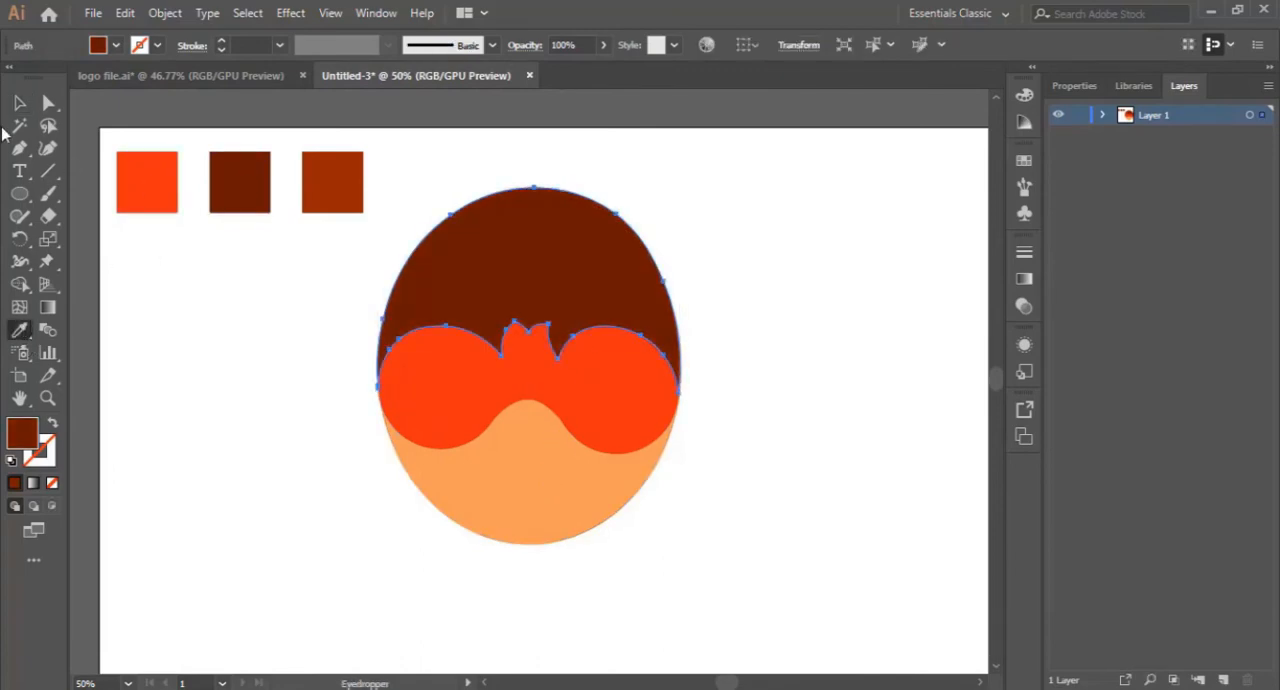
key("v")
left_click(900, 343)
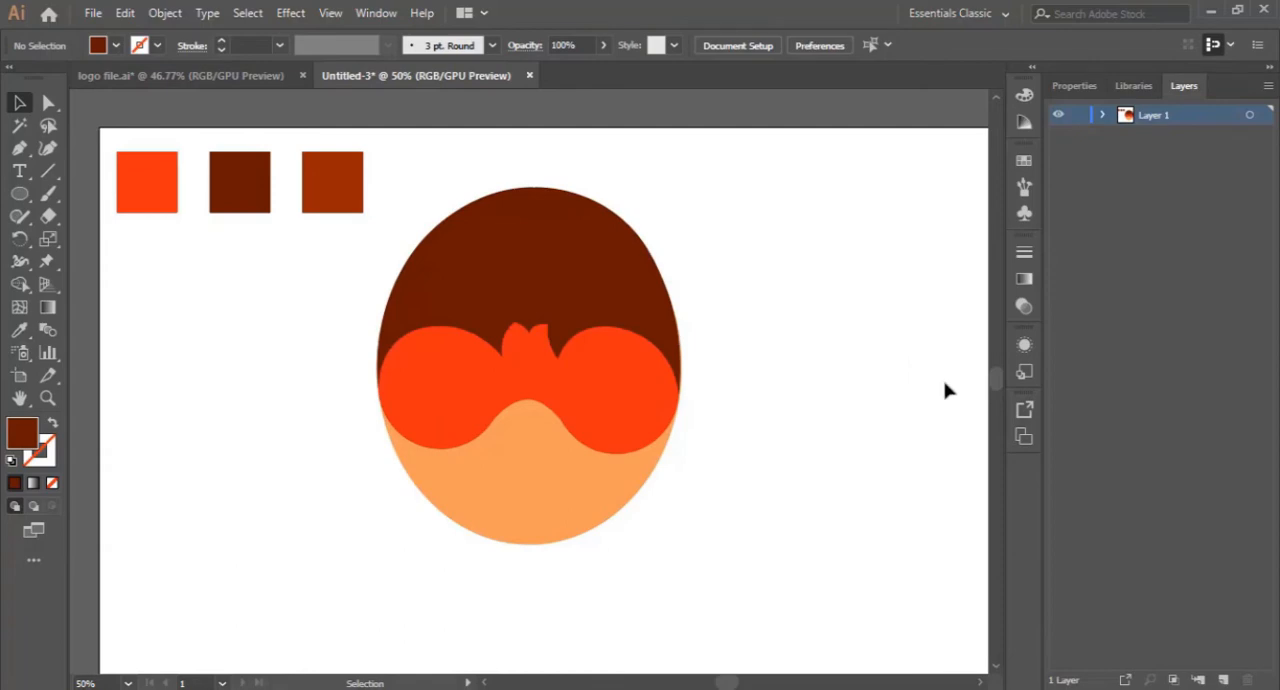
- Reshape the right side of the mask's nose arch with the Curvature tool, adding a shoulder point and steepening the edge below it
left_click(48, 398)
left_click(500, 423)
left_click(453, 415)
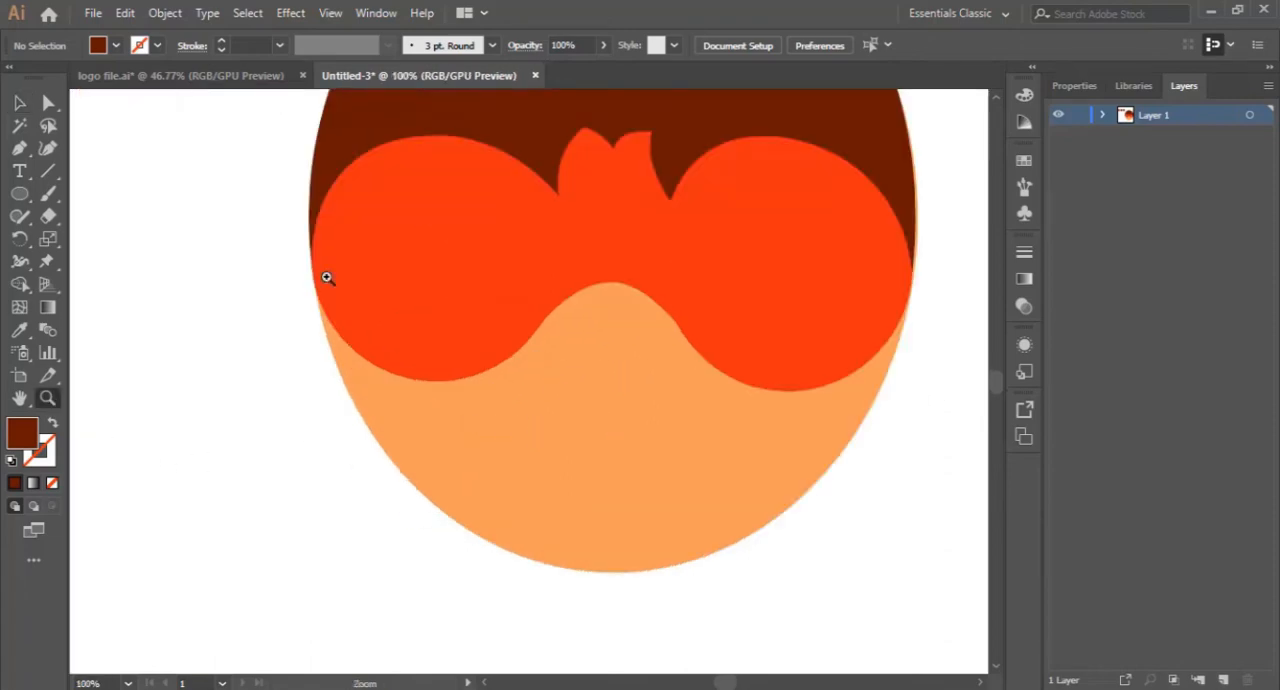
left_click(19, 103)
left_click(700, 286)
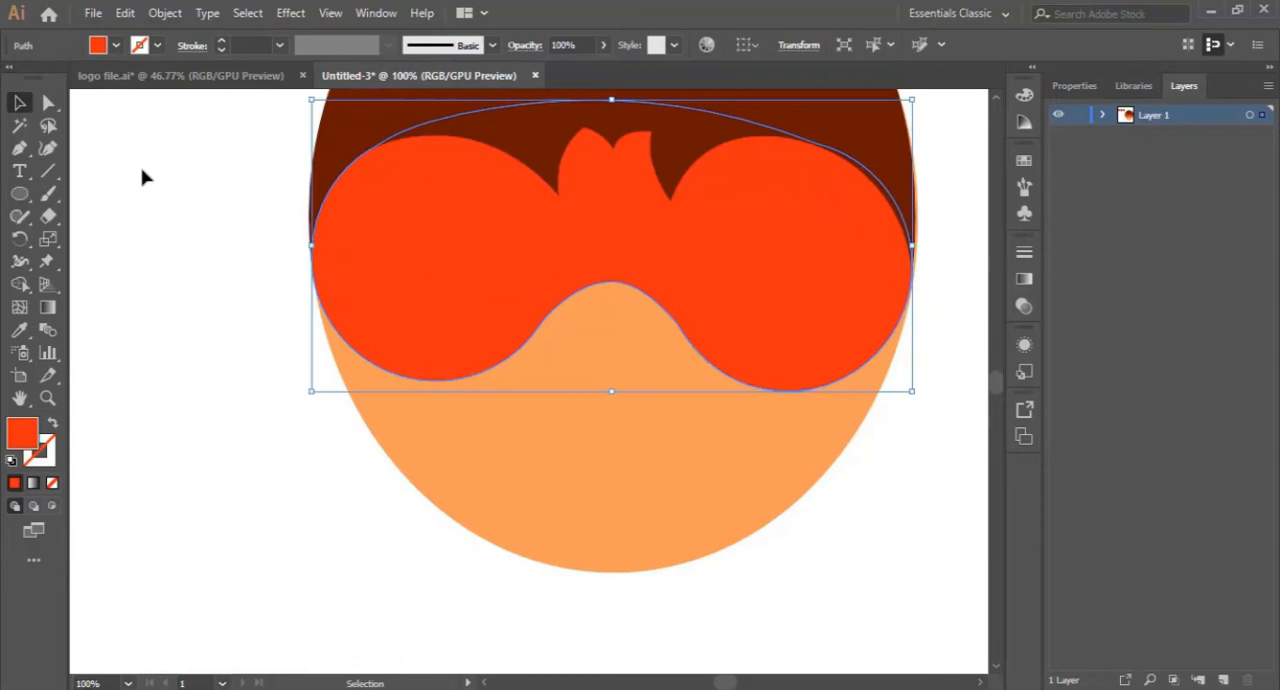
left_click(46, 149)
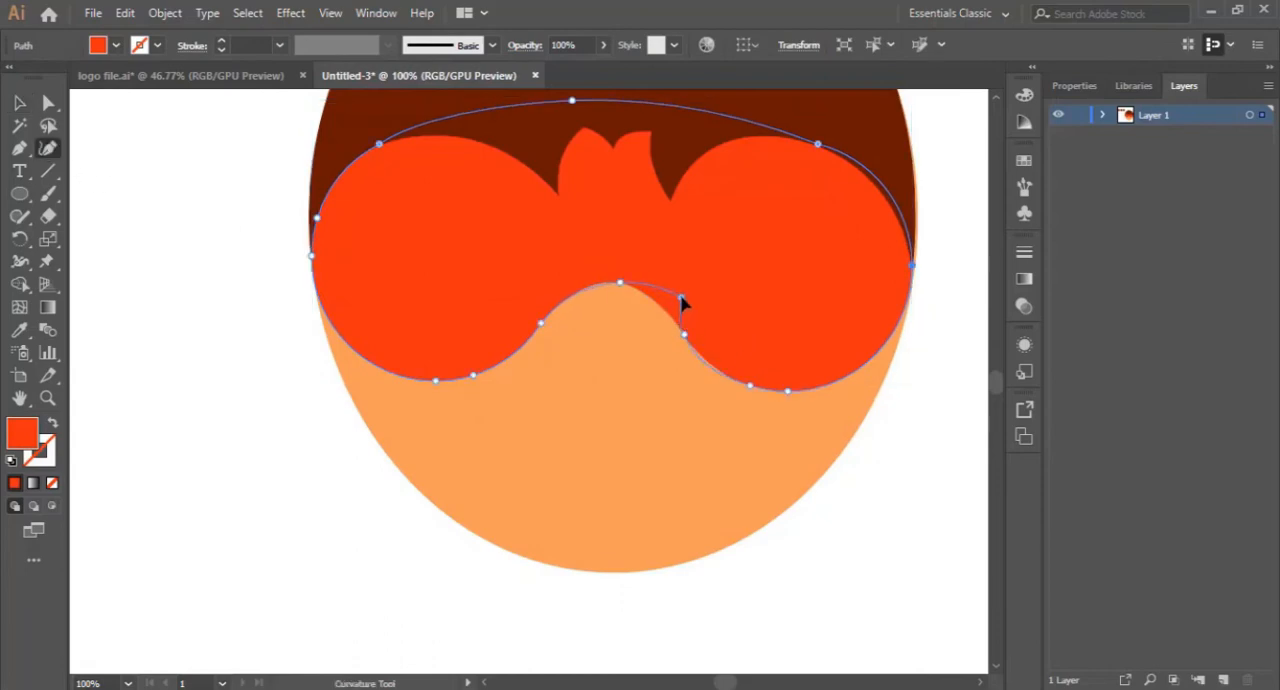
left_click(680, 297)
left_click(702, 356)
double_click(682, 298)
- Steepen the left side of the mask's nose arch with an extra curve point and raise the arch's peak slightly
left_click_drag(540, 323, 559, 294)
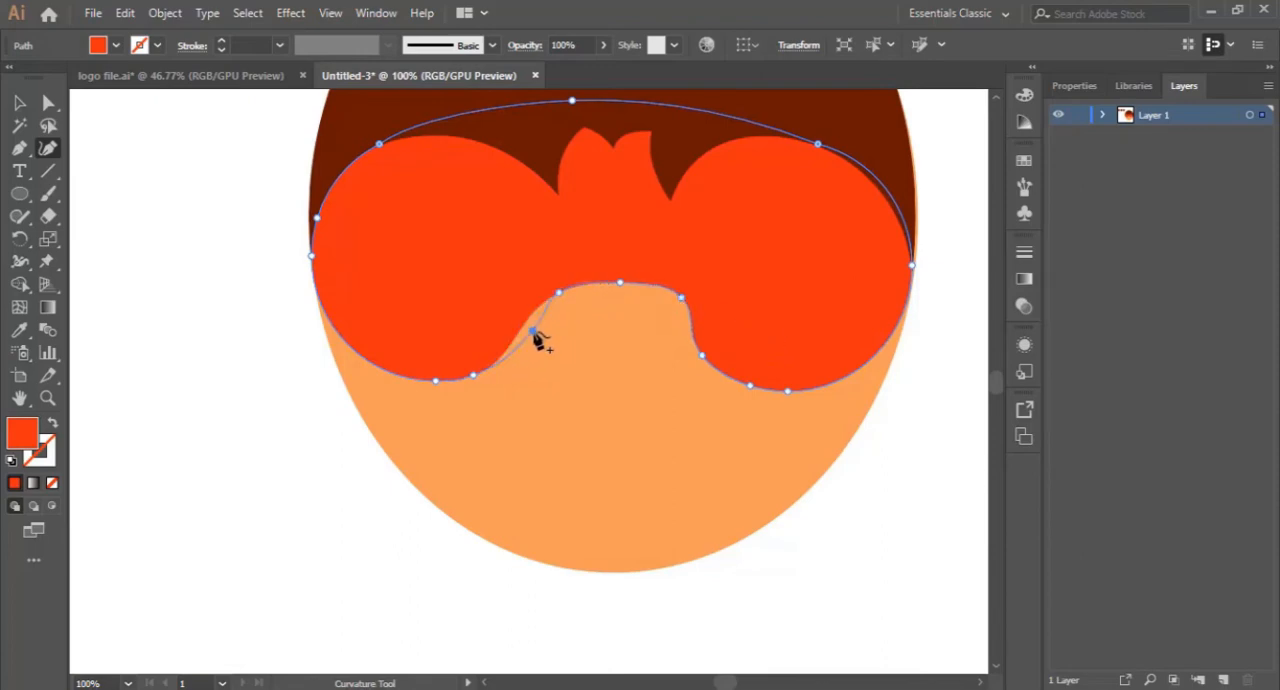
left_click(536, 327)
left_click_drag(622, 284, 624, 269)
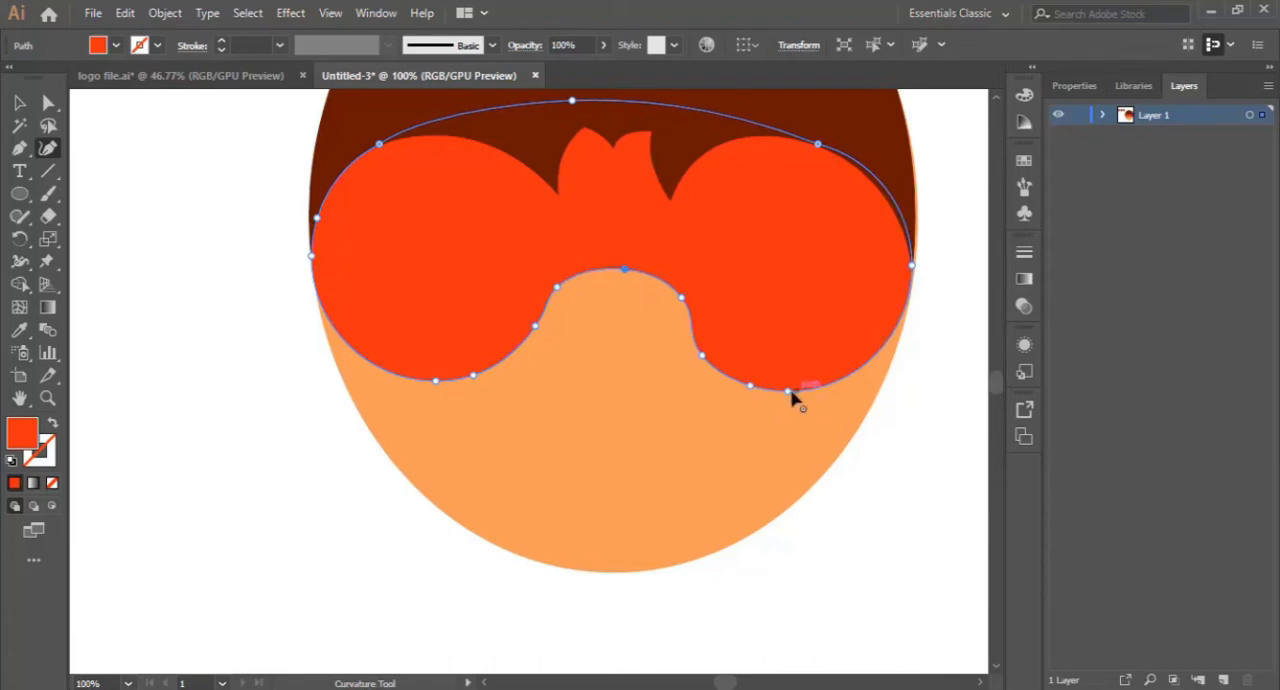
- Pull the lower curve points of both mask lobes downward and outward to make the lobes deeper
left_click_drag(787, 395, 831, 418)
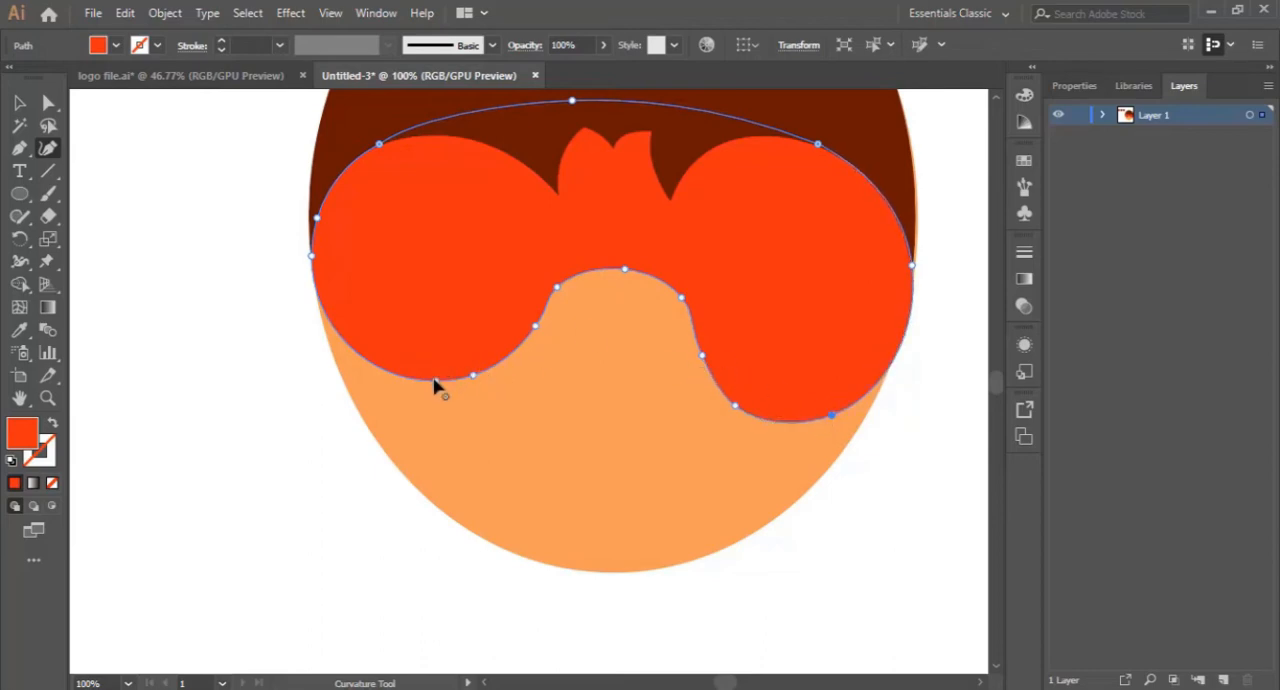
left_click_drag(434, 380, 408, 398)
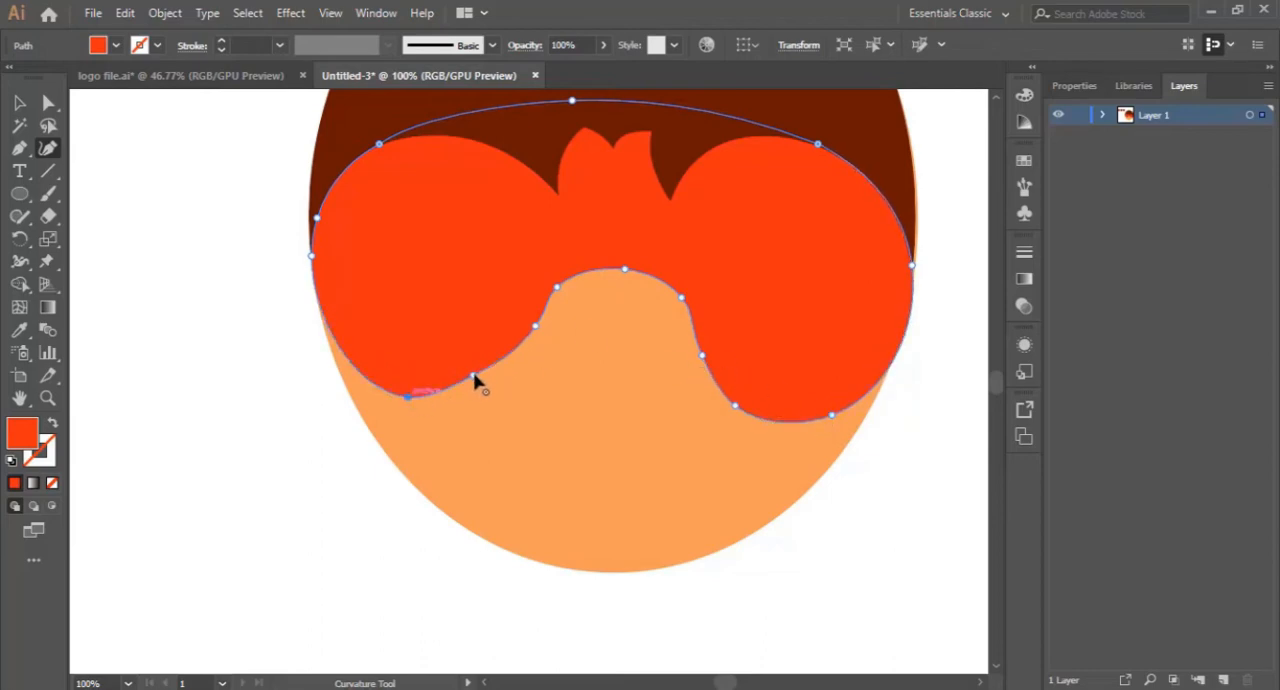
left_click_drag(474, 376, 486, 393)
scroll(625, 368, "up", 3)
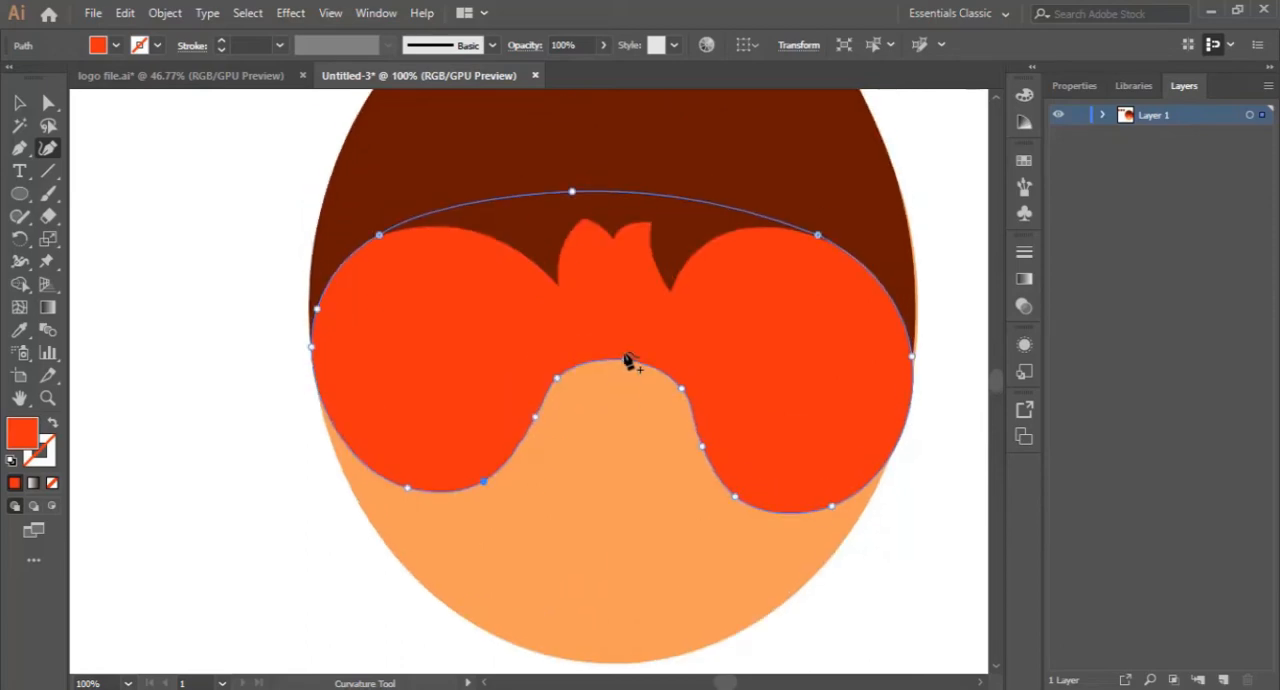
scroll(628, 360, "down", 2)
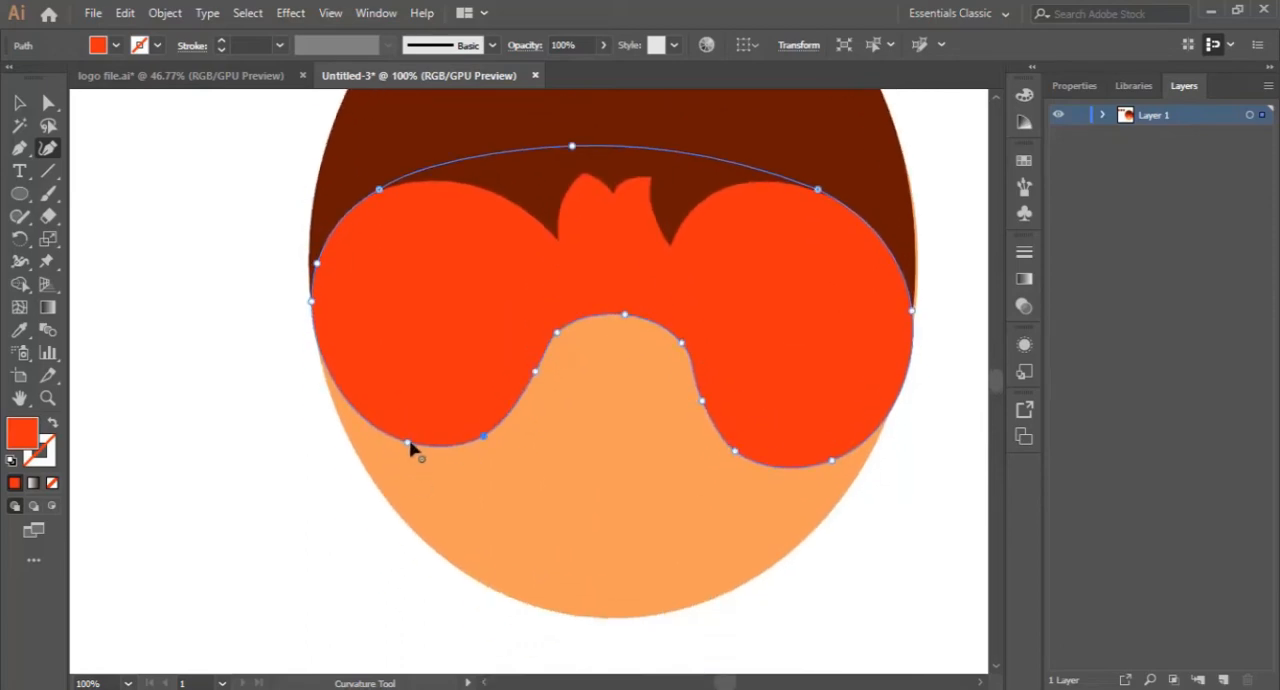
left_click_drag(407, 443, 393, 455)
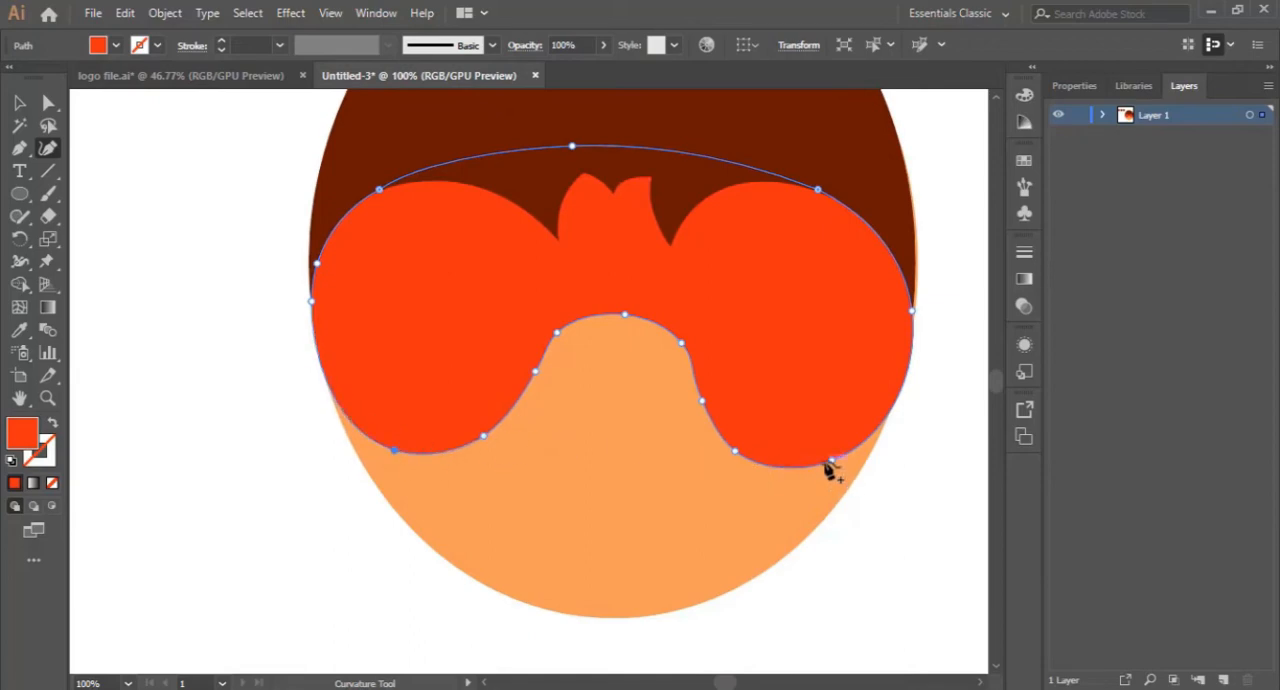
- Round the outer lower curve of the mask's right lobe by adjusting its bottom anchor points, and deselect the mask
left_click_drag(838, 467, 824, 467)
left_click_drag(858, 456, 841, 458)
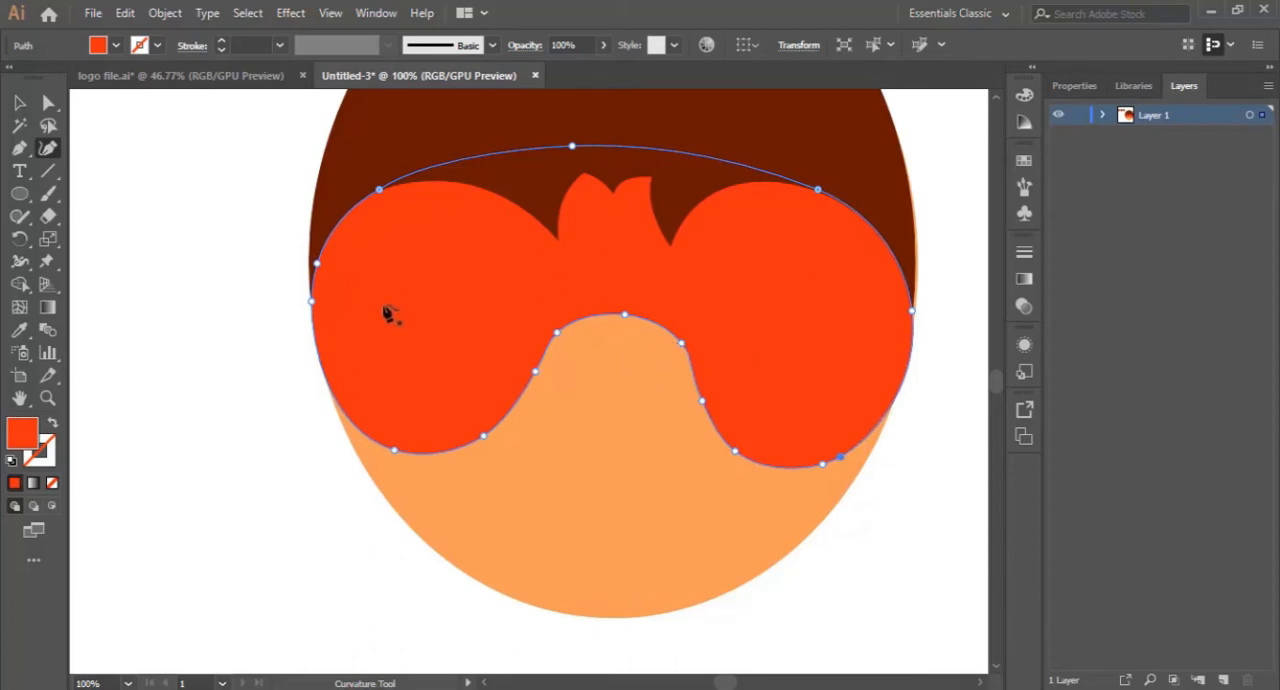
left_click(46, 400)
left_click_drag(670, 314, 528, 400)
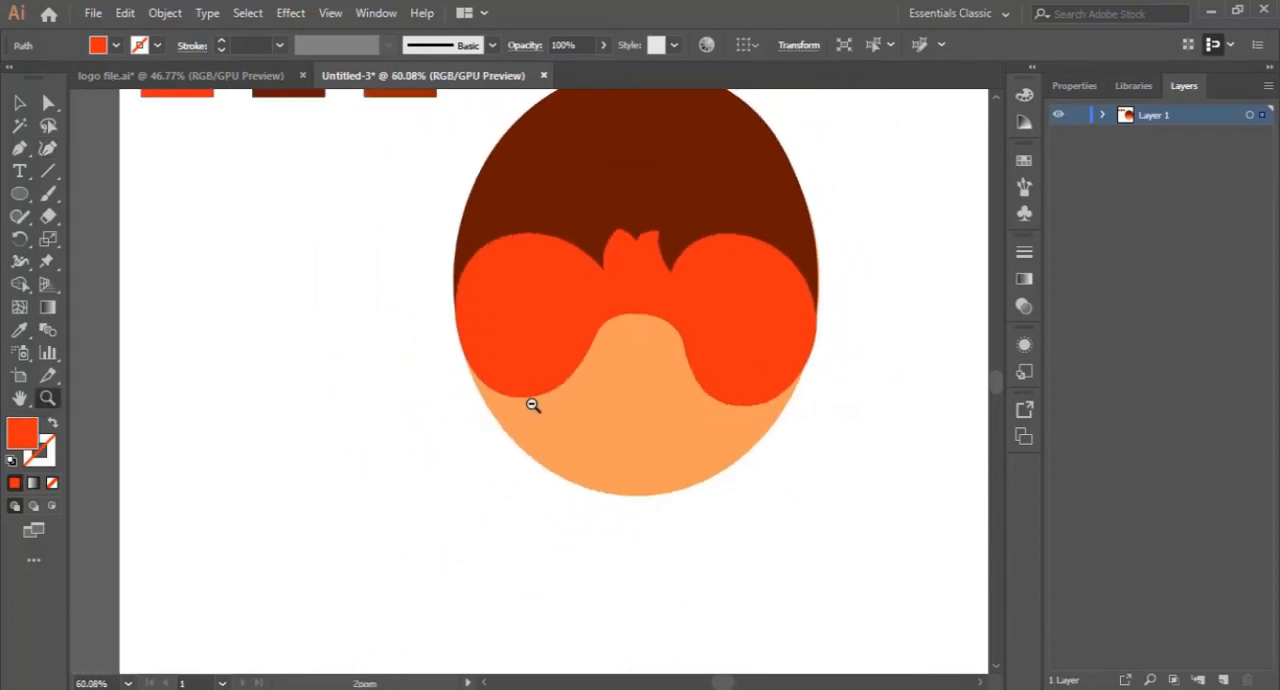
key("v")
left_click(272, 342)
- Start a hair tuft with the Pen tool at the hair's upper right, drawing two curved spikes that point outward
scroll(500, 360, "up", 3)
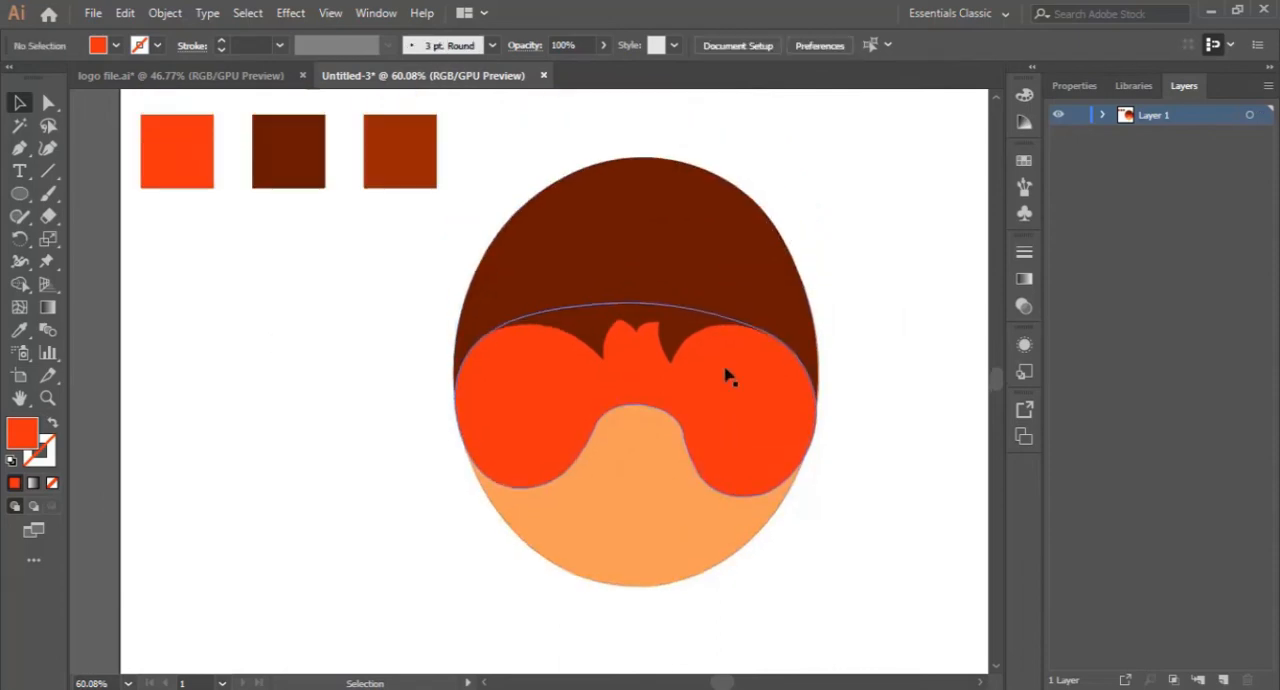
scroll(870, 286, "up", 1)
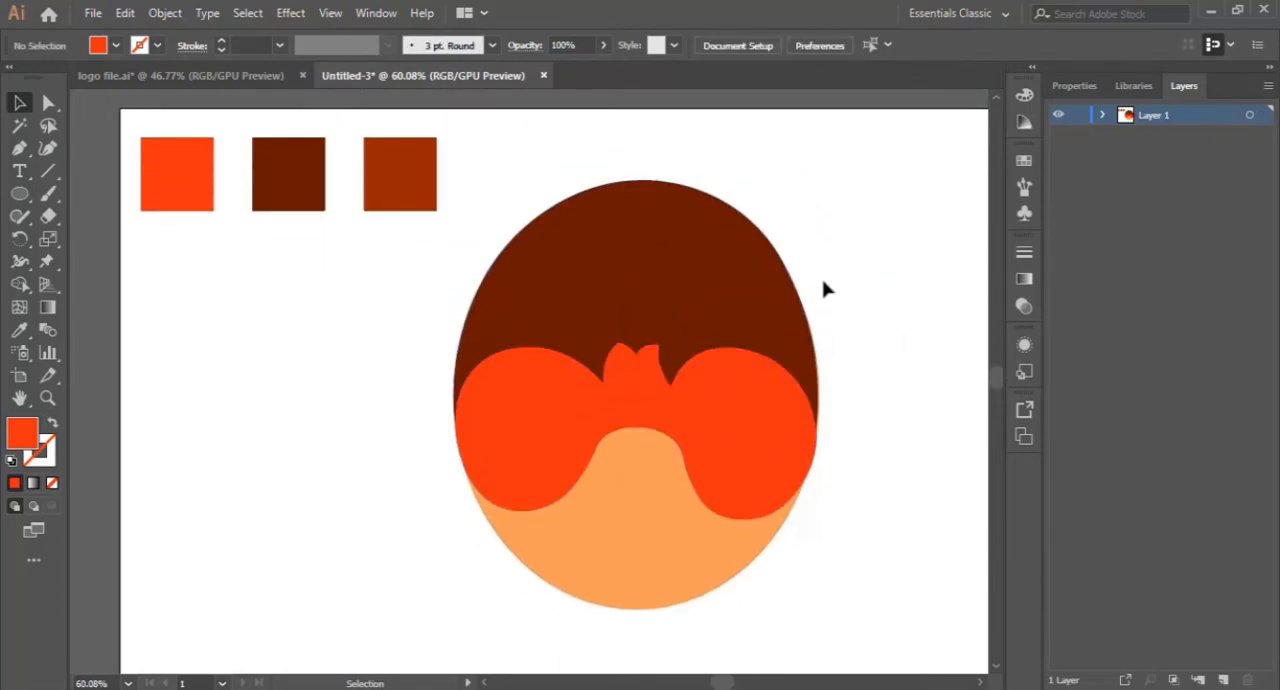
scroll(566, 345, "up", 1)
scroll(593, 340, "up", 1)
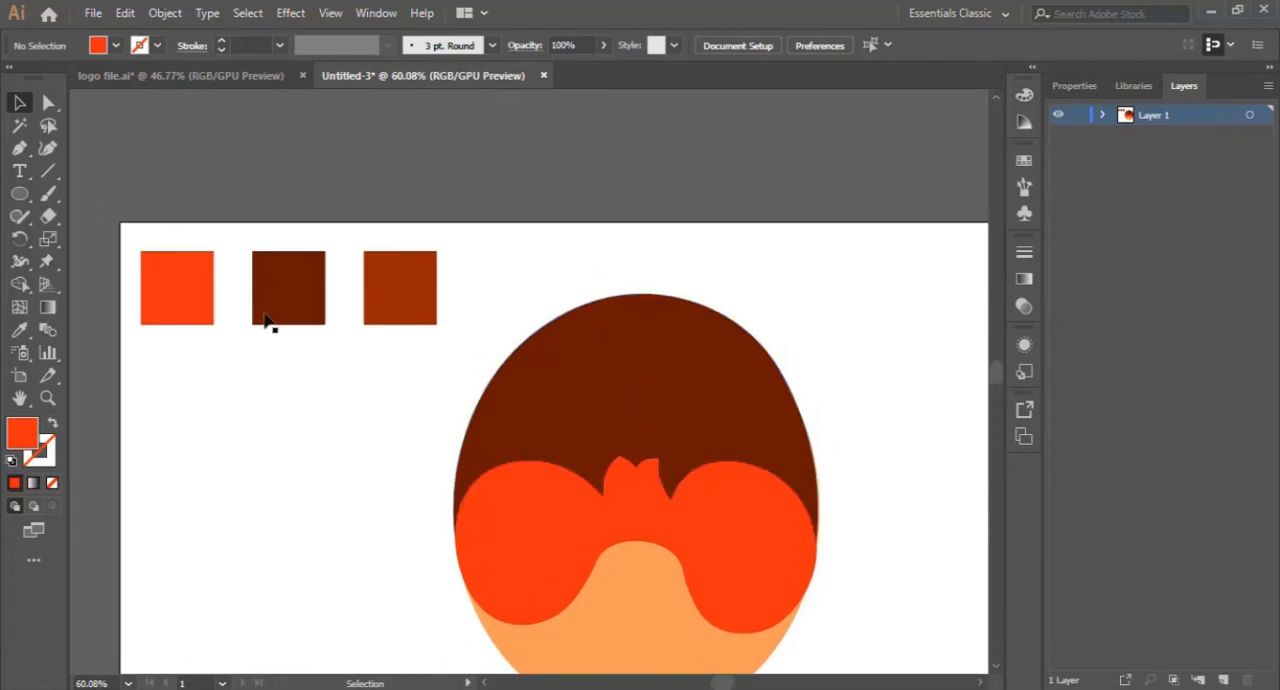
left_click(19, 148)
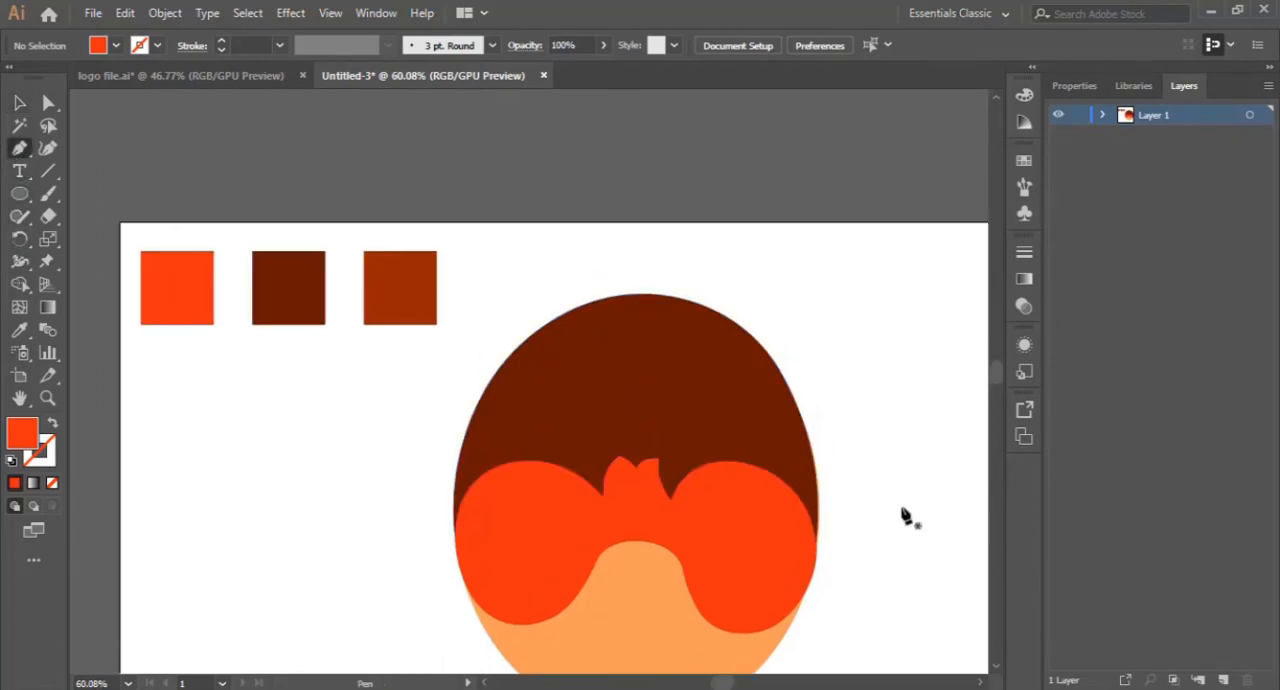
left_click(752, 396)
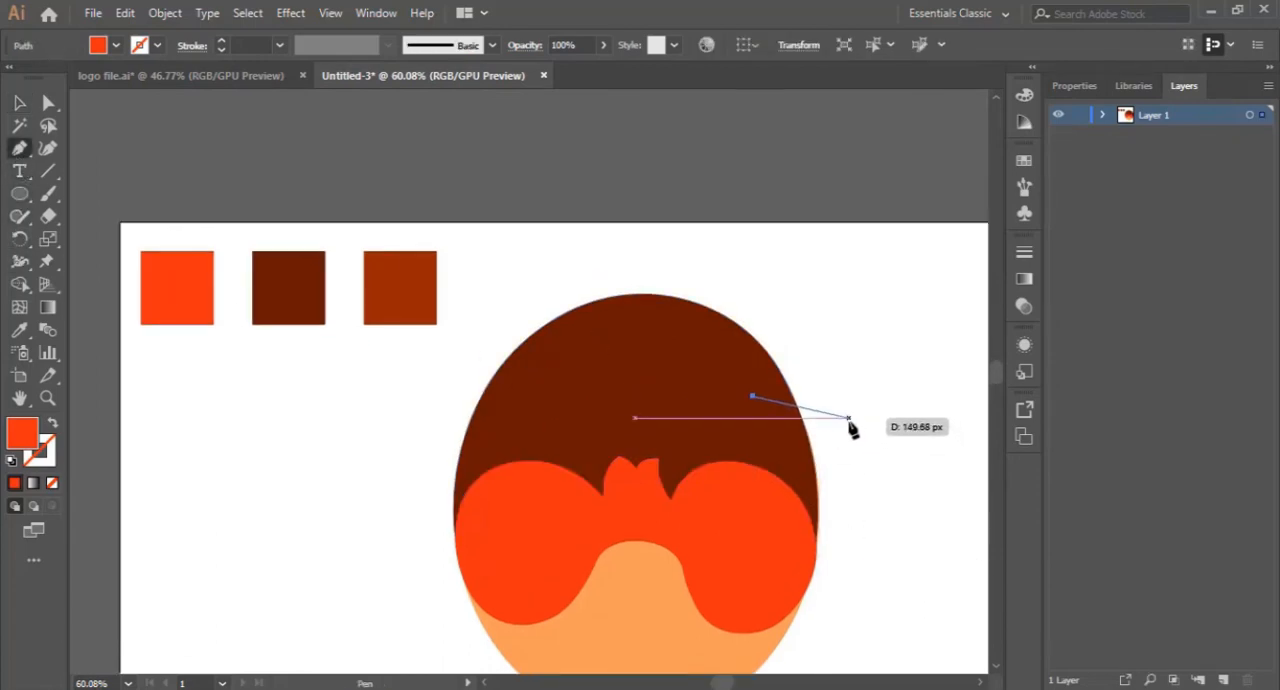
left_click_drag(849, 418, 884, 479)
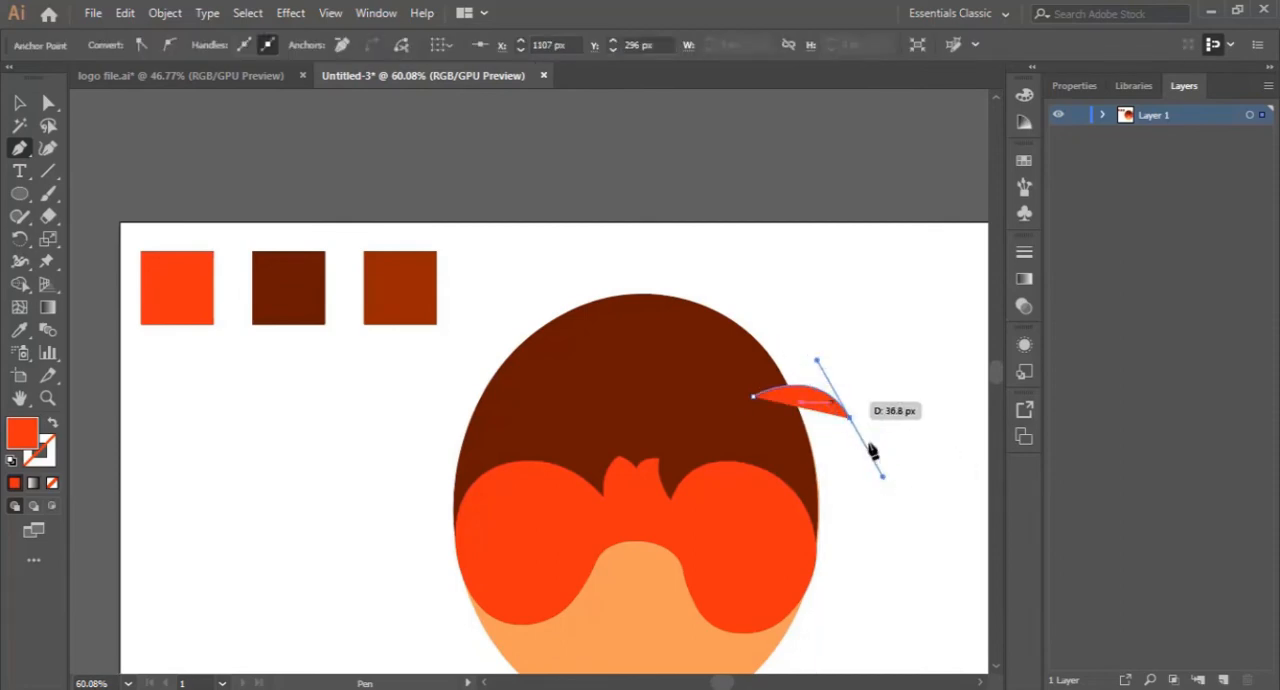
left_click_drag(850, 419, 724, 324)
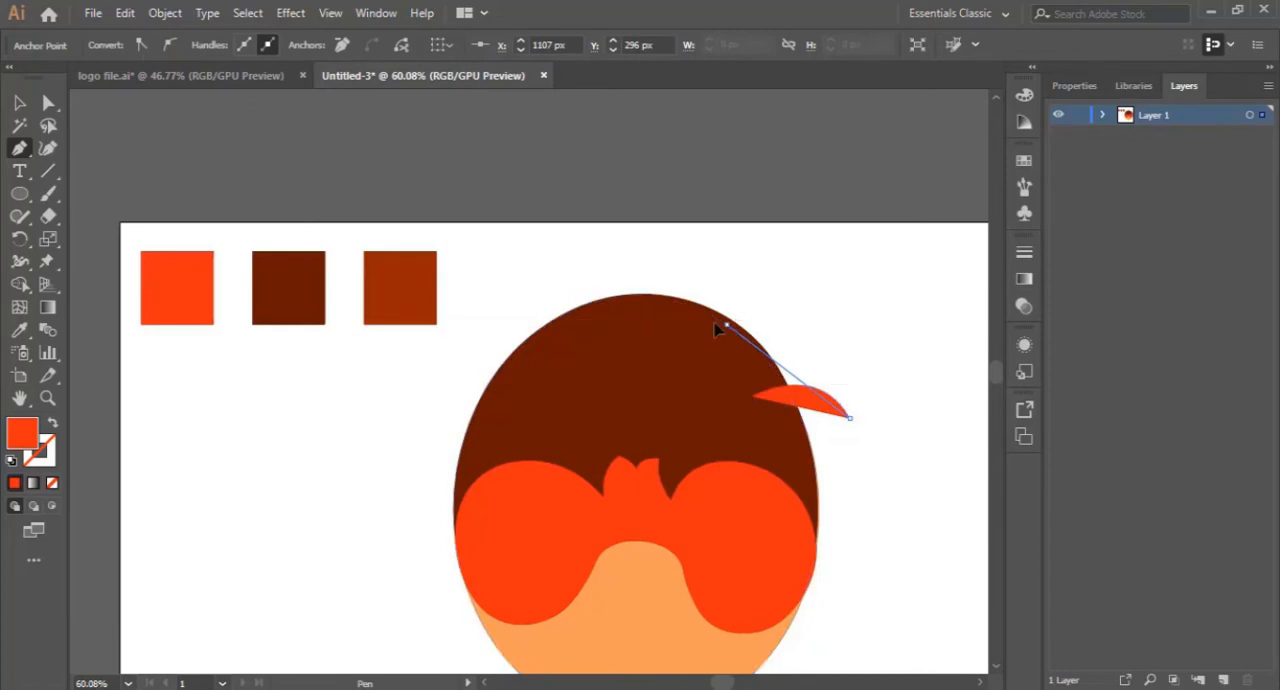
left_click_drag(631, 306, 816, 339)
key("ctrl+z")
left_click_drag(726, 316, 635, 317)
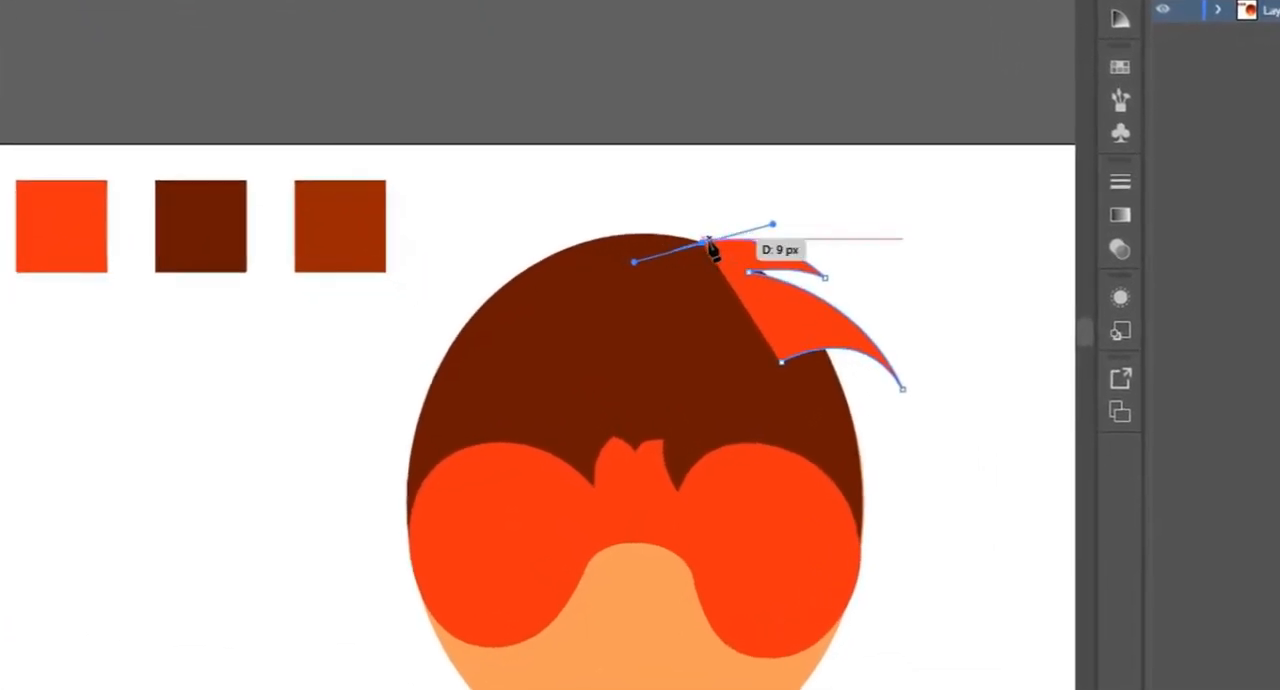
- Add a curved spike above the crown and close the tuft's path inside the hair
left_click_drag(617, 188, 535, 181)
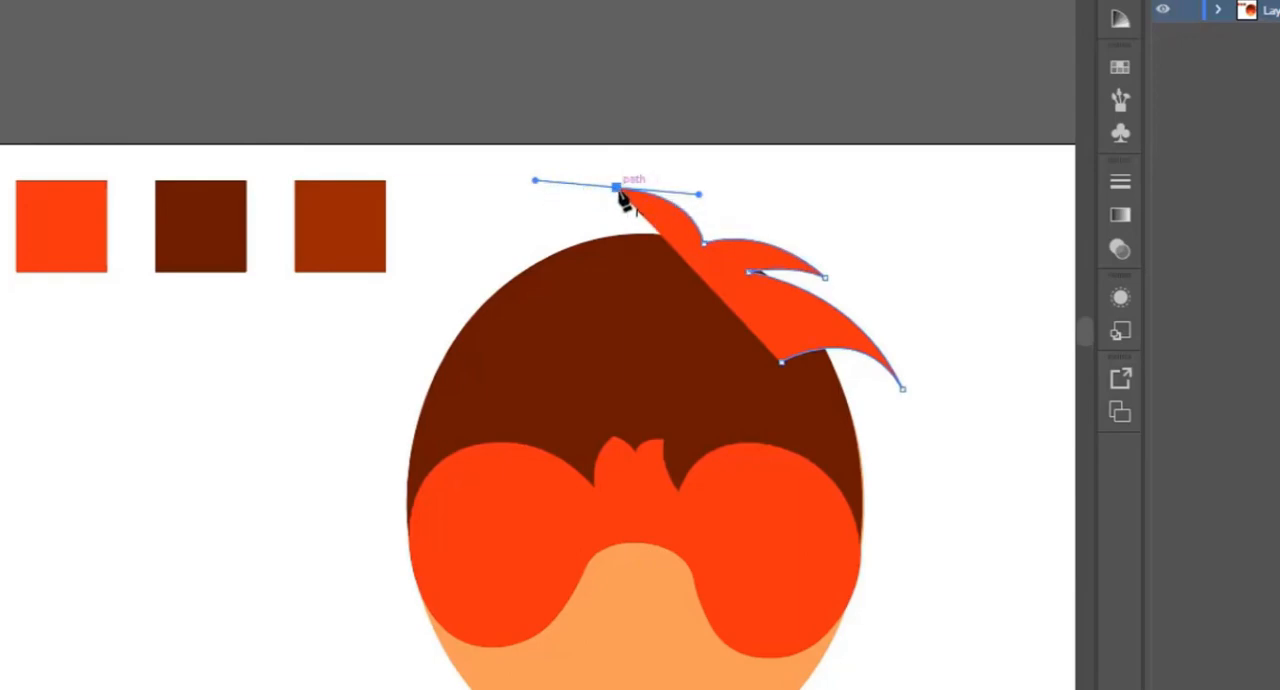
left_click(618, 189, "alt")
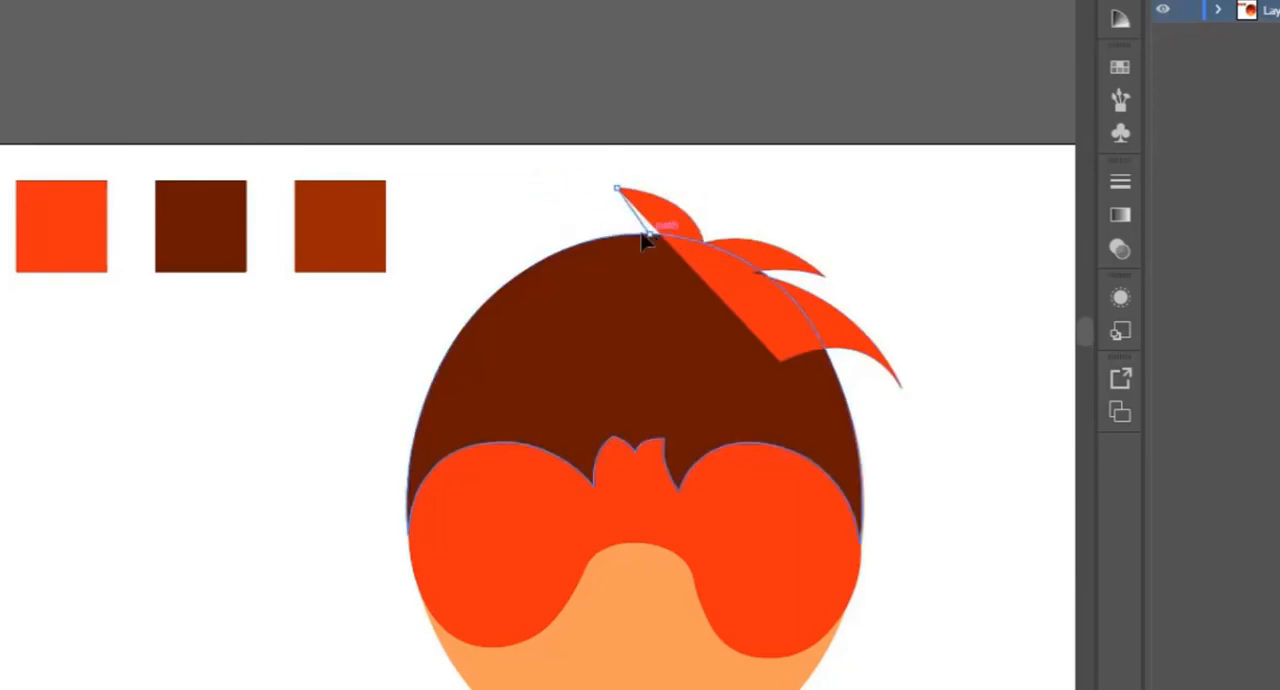
mouse_move(648, 235)
left_mouse_down()
mouse_move(612, 233)
mouse_move(626, 246)
left_mouse_up()
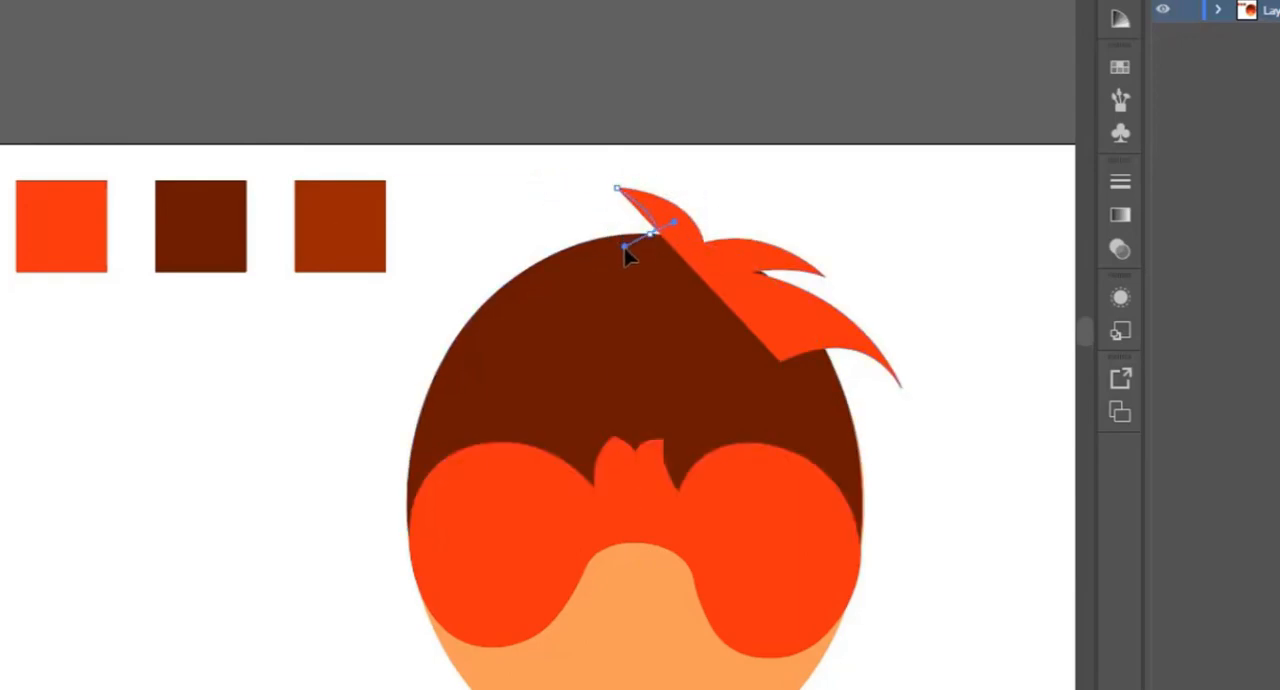
left_click(660, 321)
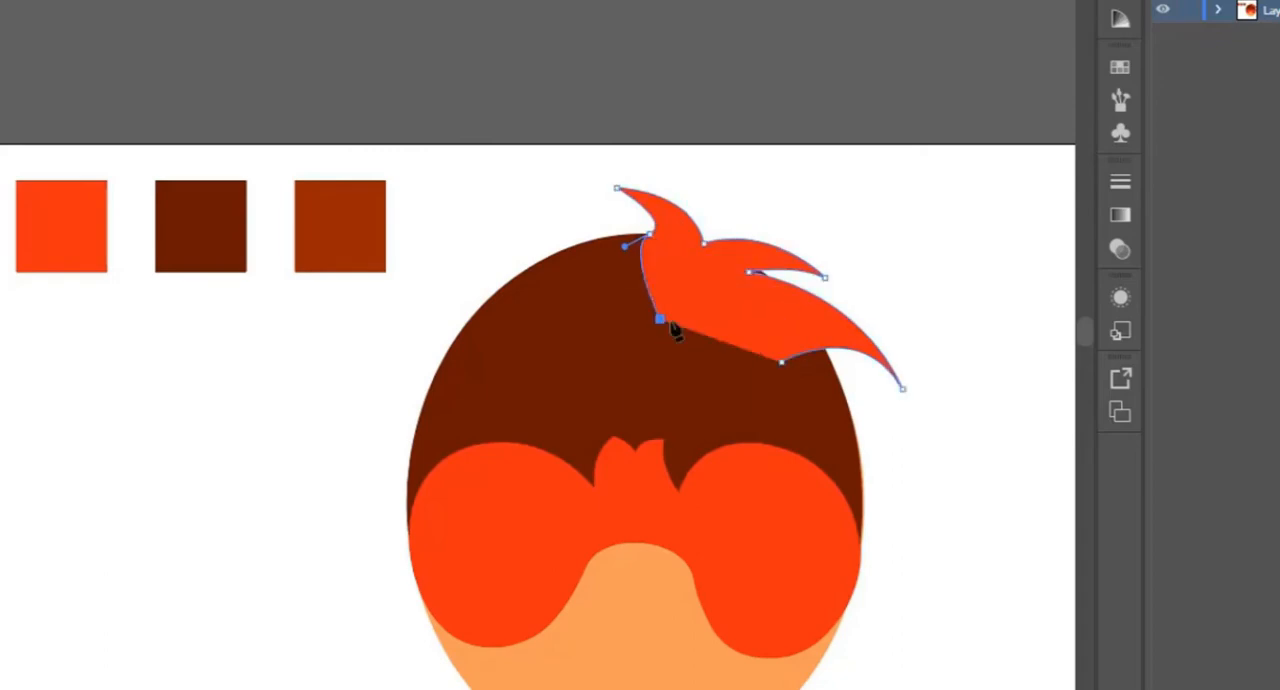
left_click(781, 362)
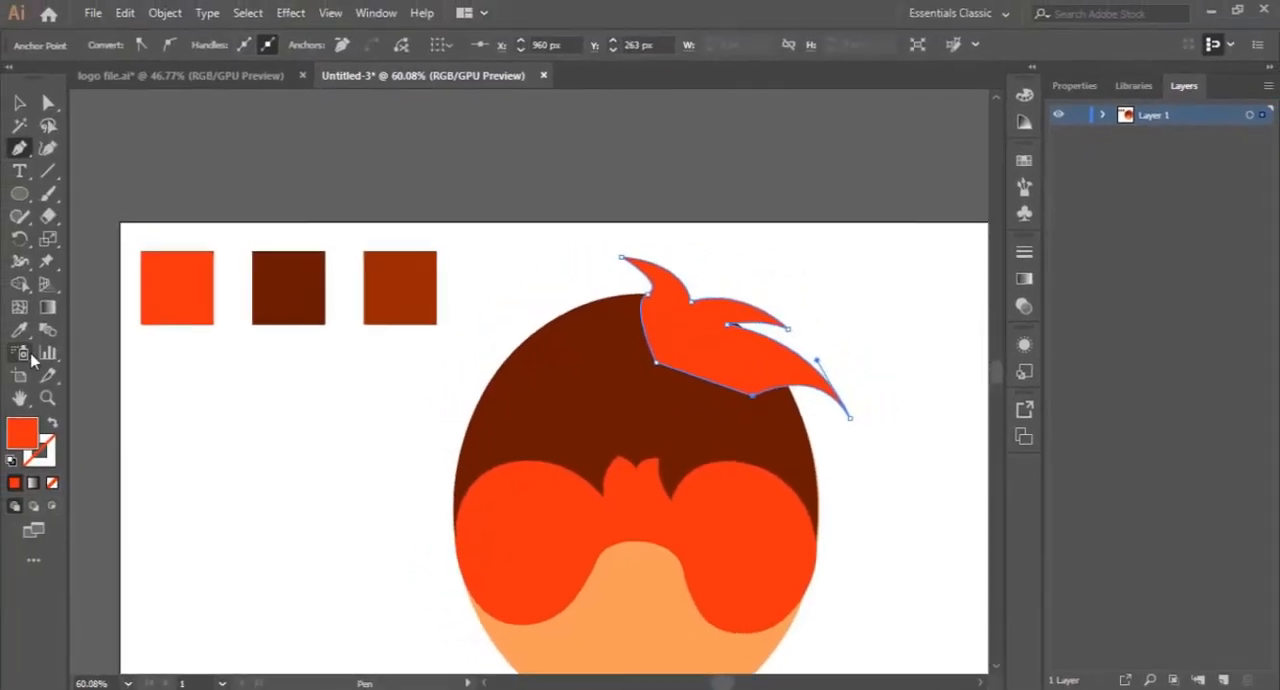
- Fill the spiky tuft with the dark brown sampled from the hair and deselect it
key("i")
left_click(570, 378)
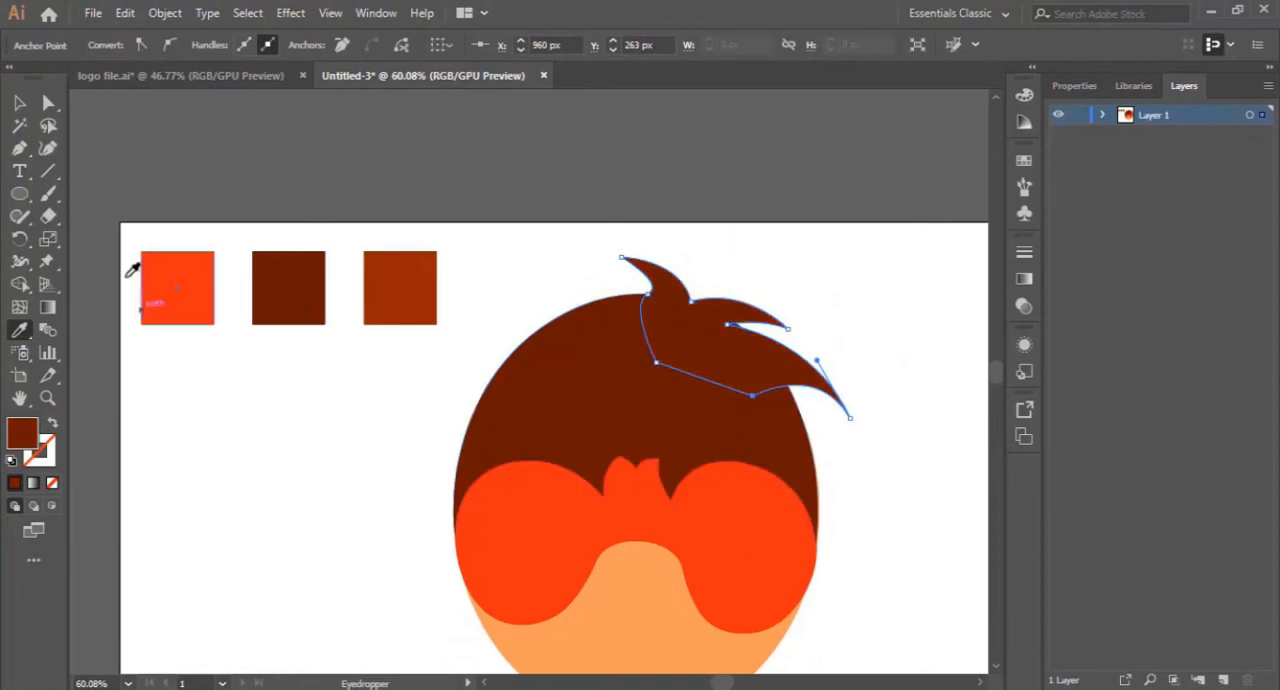
key("v")
left_click(358, 406)
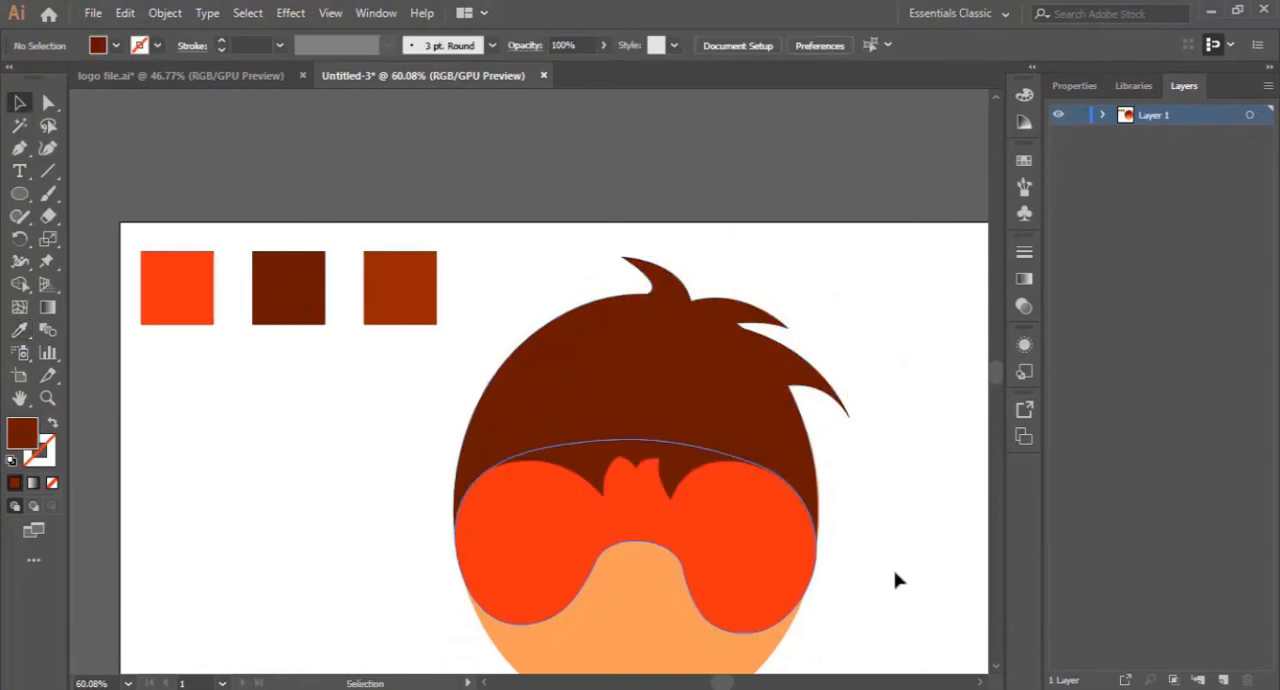
scroll(910, 545, "down", 3)
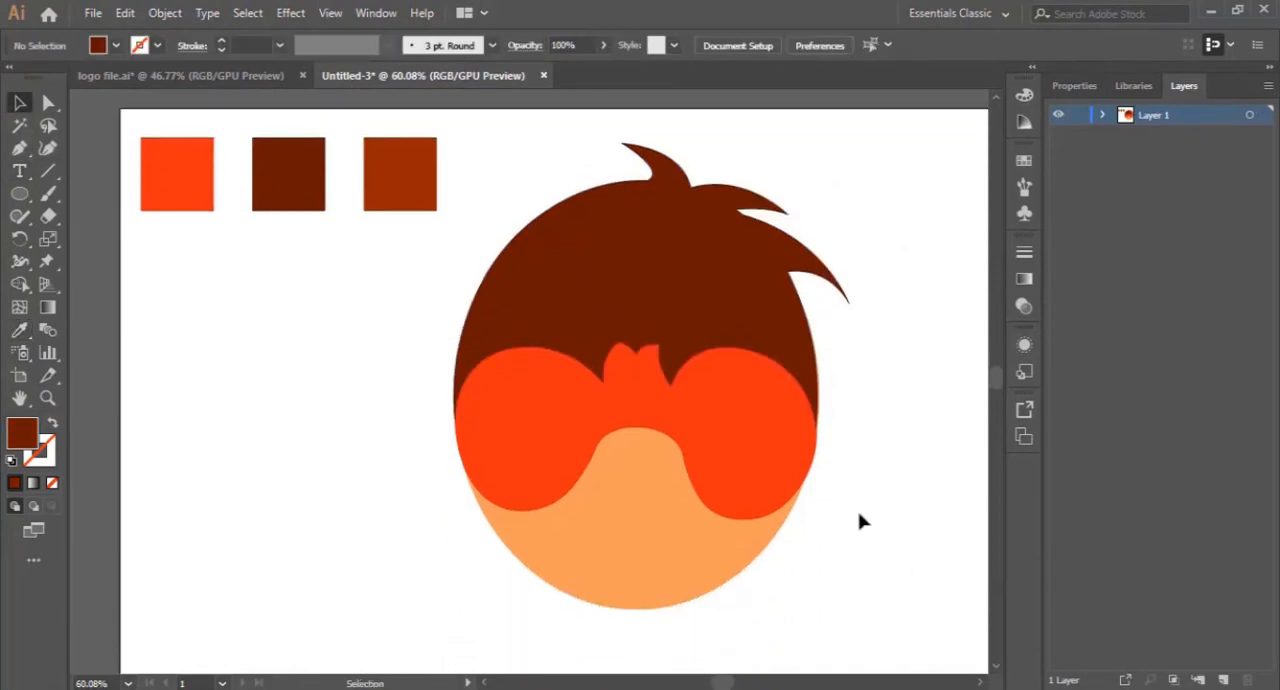
- Draw a closed, curved hair-strand shape with three pointed tips in the middle of the hair, above the fringe
scroll(700, 530, "up", 2)
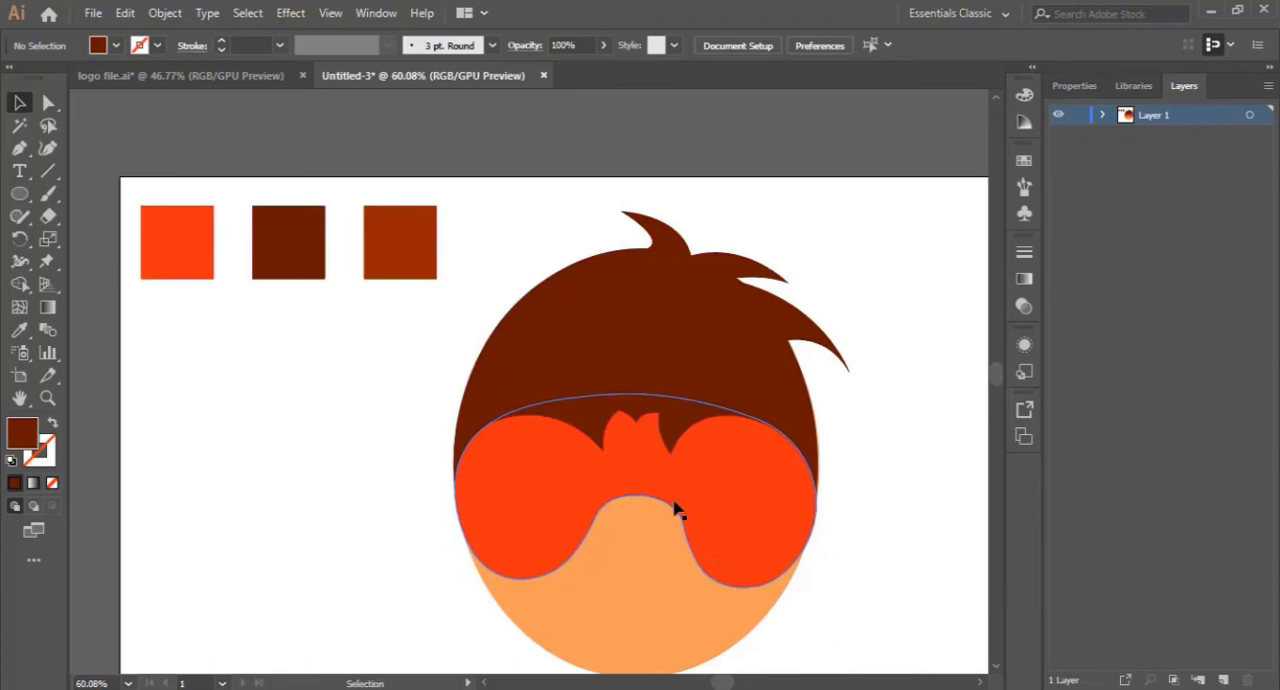
left_click(19, 148)
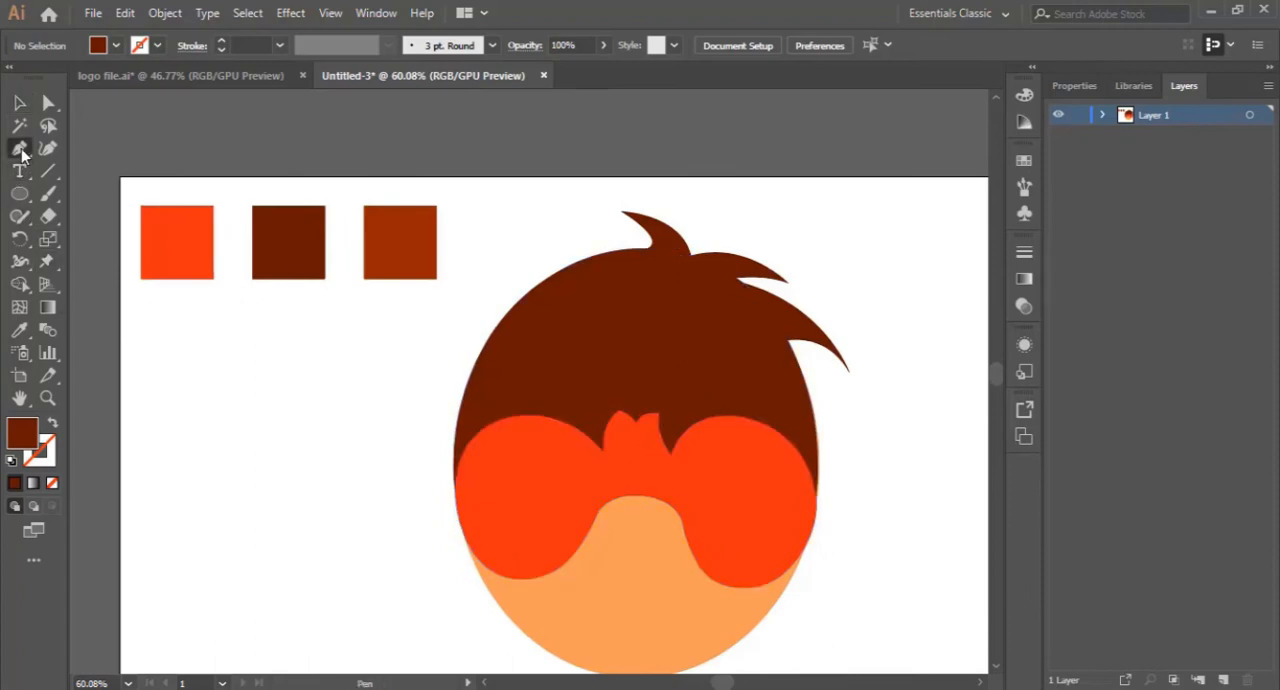
left_click(676, 331)
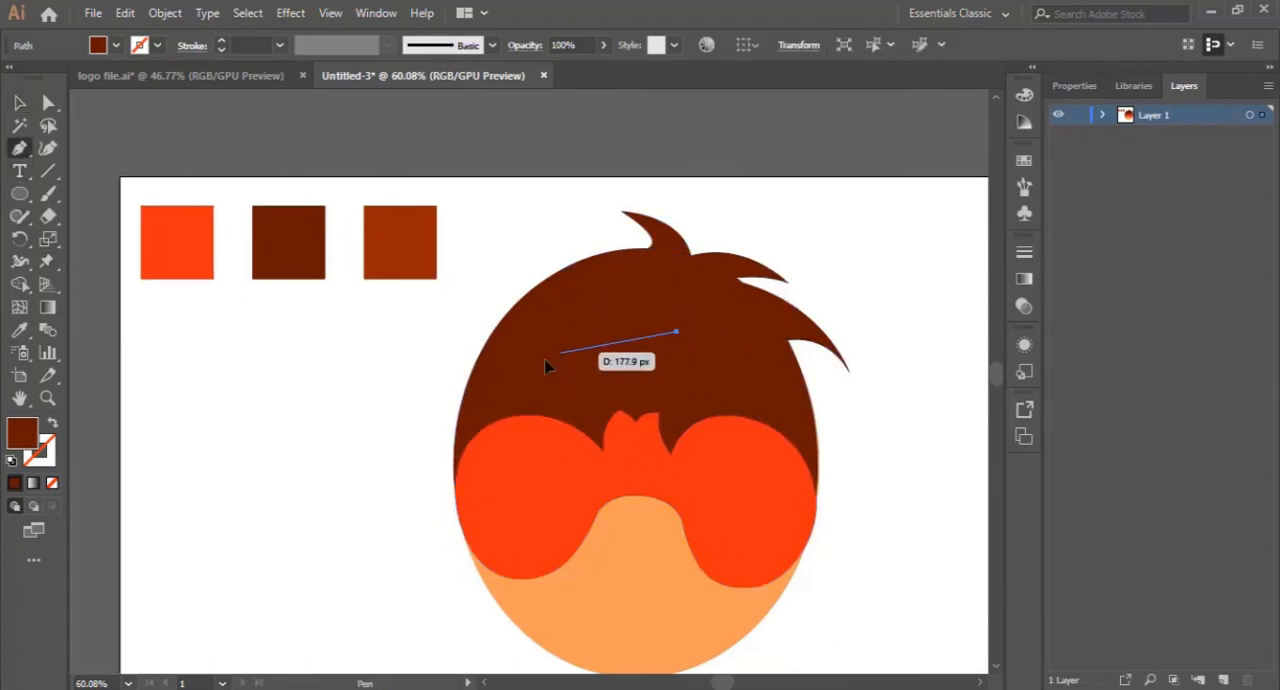
left_click_drag(559, 351, 644, 406)
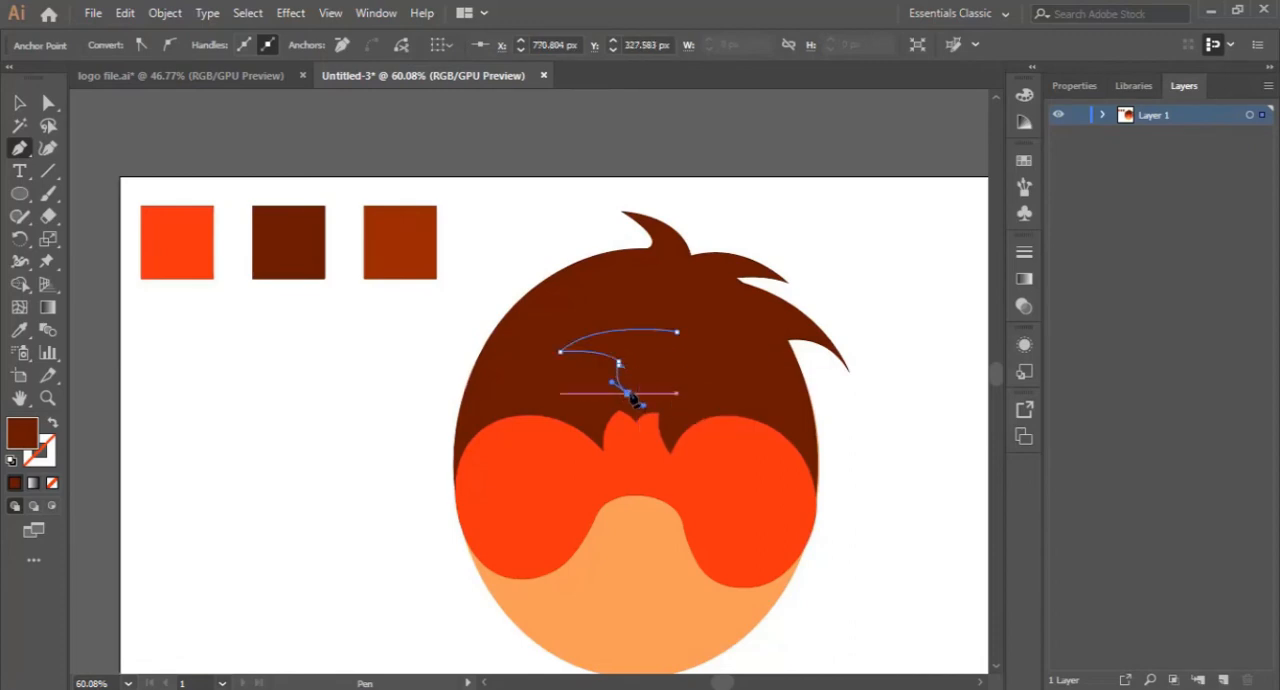
left_click(628, 393)
left_click_drag(677, 332, 720, 322)
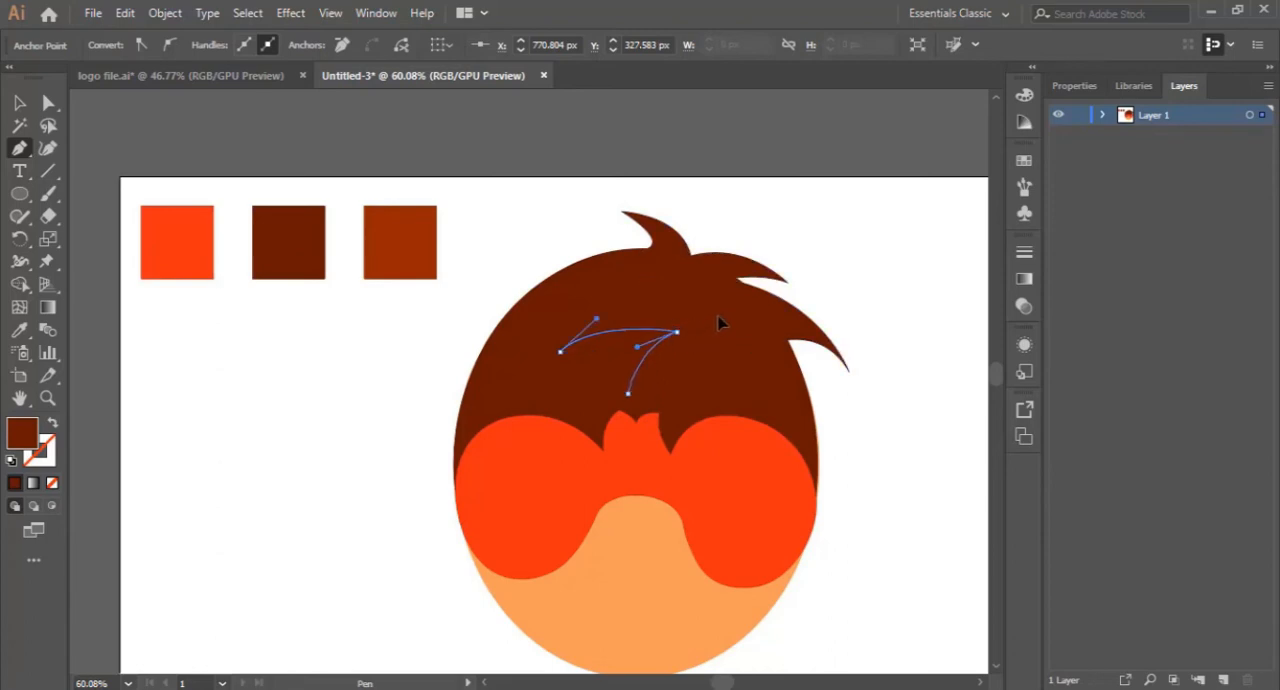
- Fill the hair-strand shape with the lighter brown sampled from the third colour square, then nudge it slightly up and to the right
left_click(19, 102)
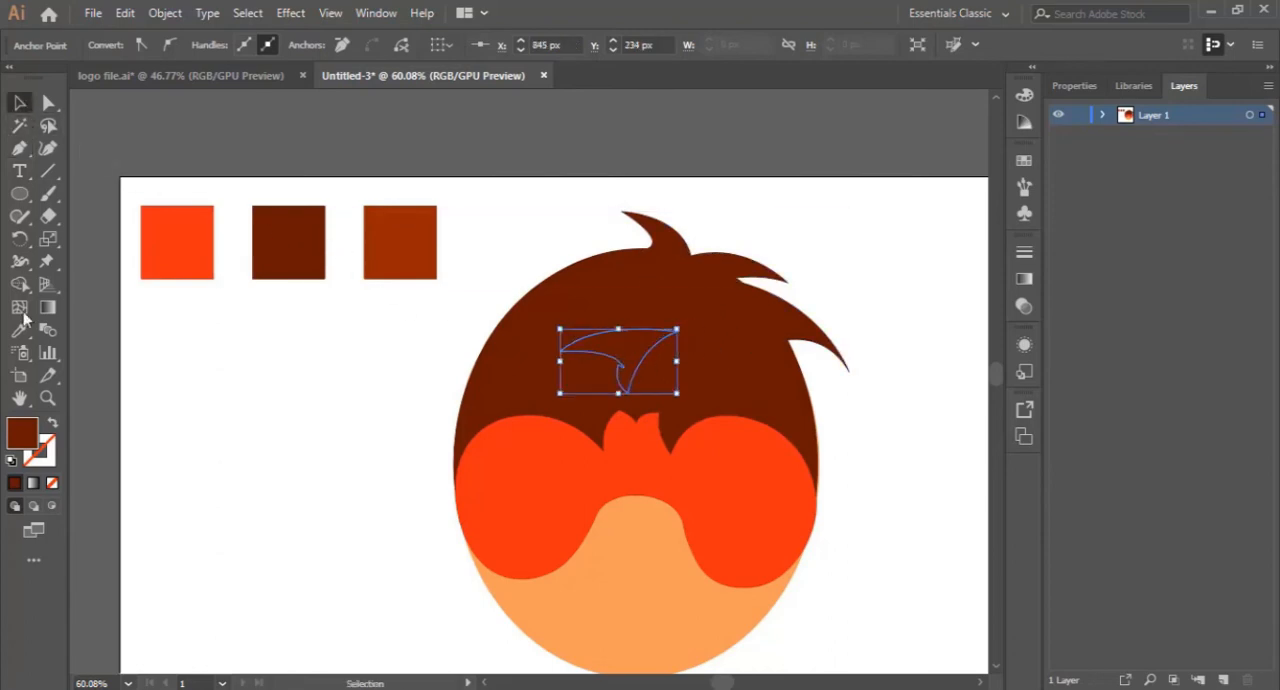
left_click(20, 330)
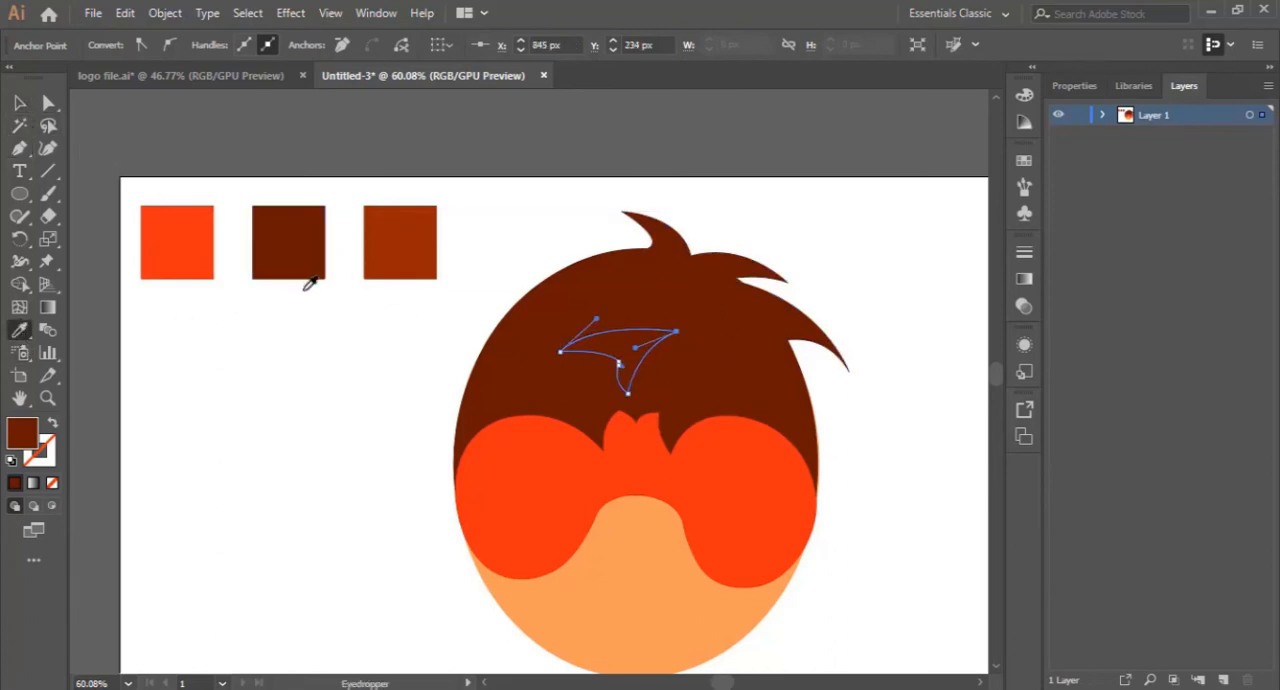
left_click(372, 252)
left_click(19, 102)
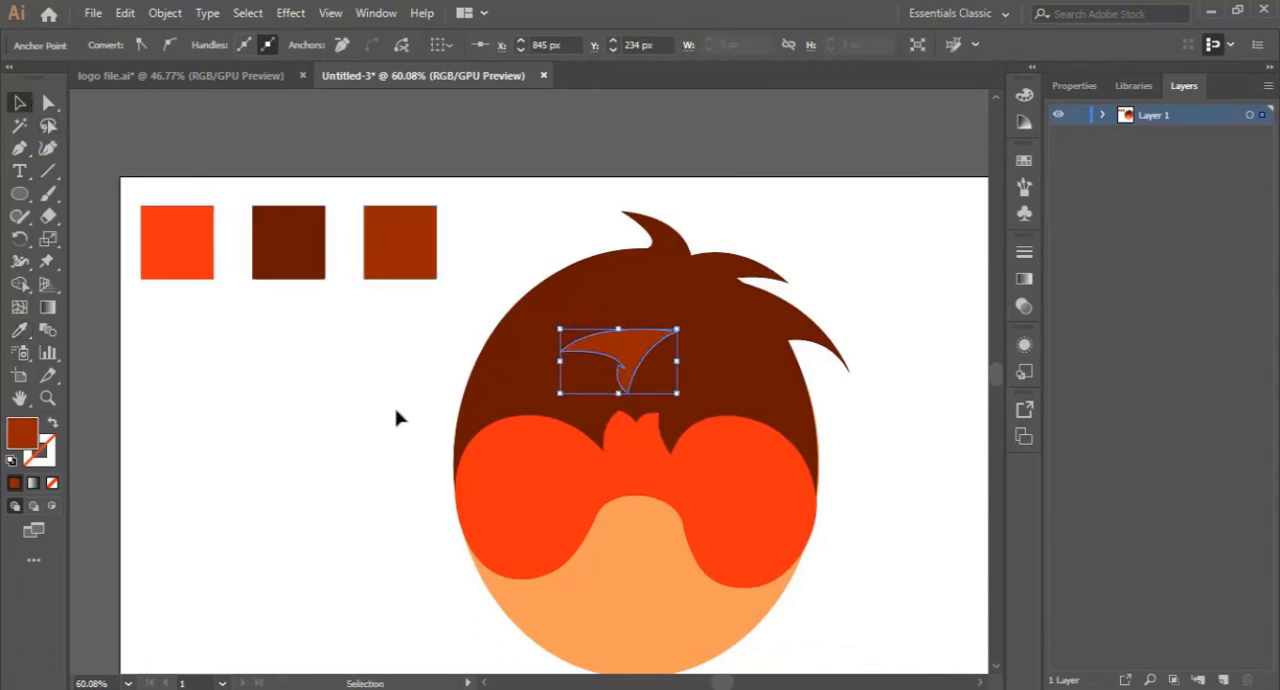
left_click(396, 418)
left_click_drag(645, 352, 652, 345)
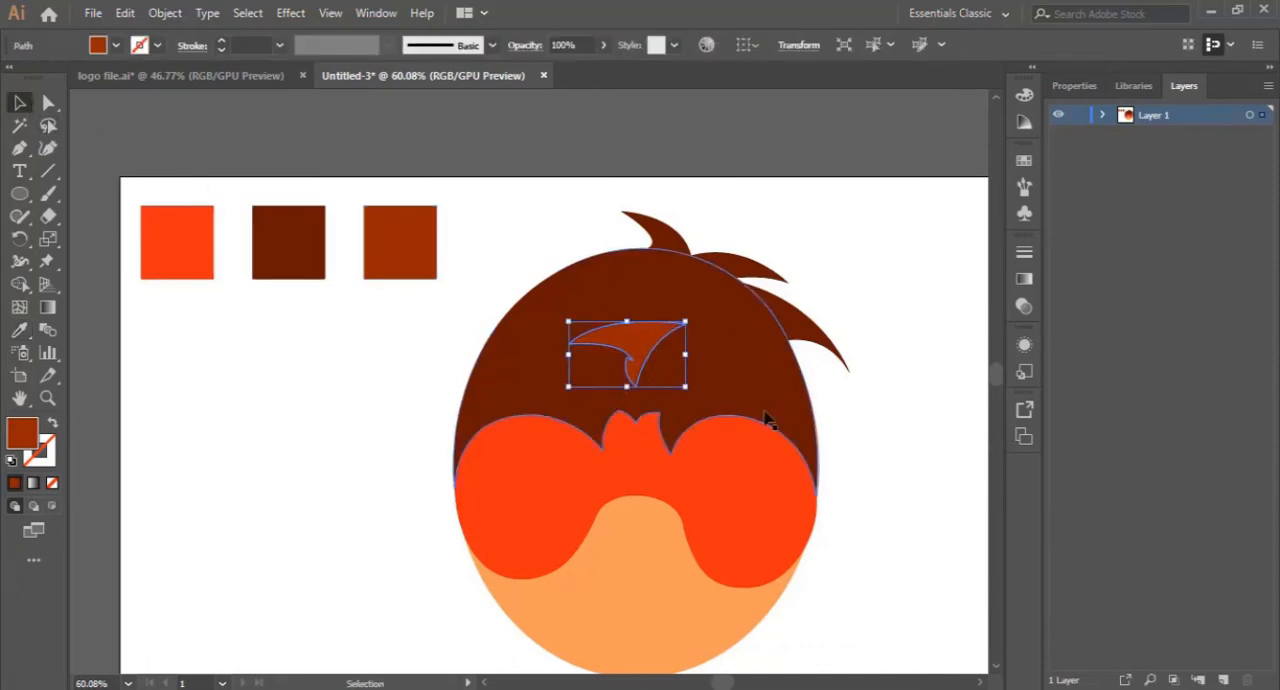
left_click(886, 446)
- Draw a circle in the right half of the eye mask and fill it with white
scroll(890, 520, "down", 2)
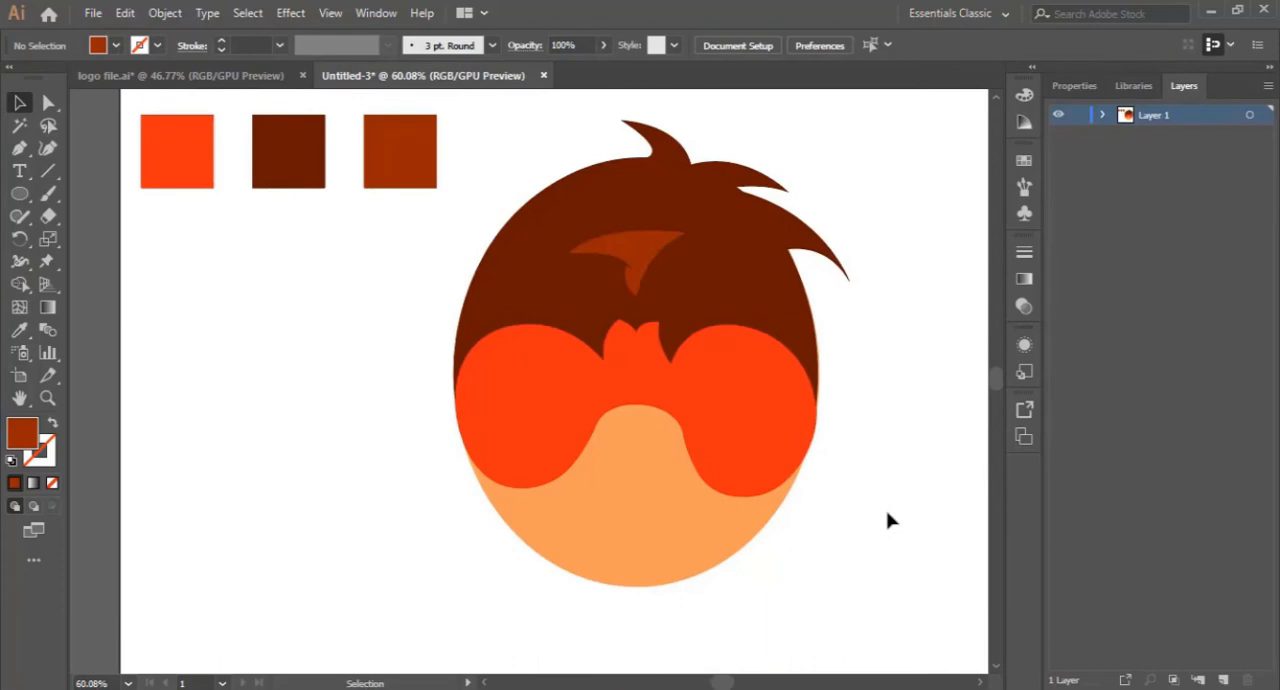
left_click(47, 397)
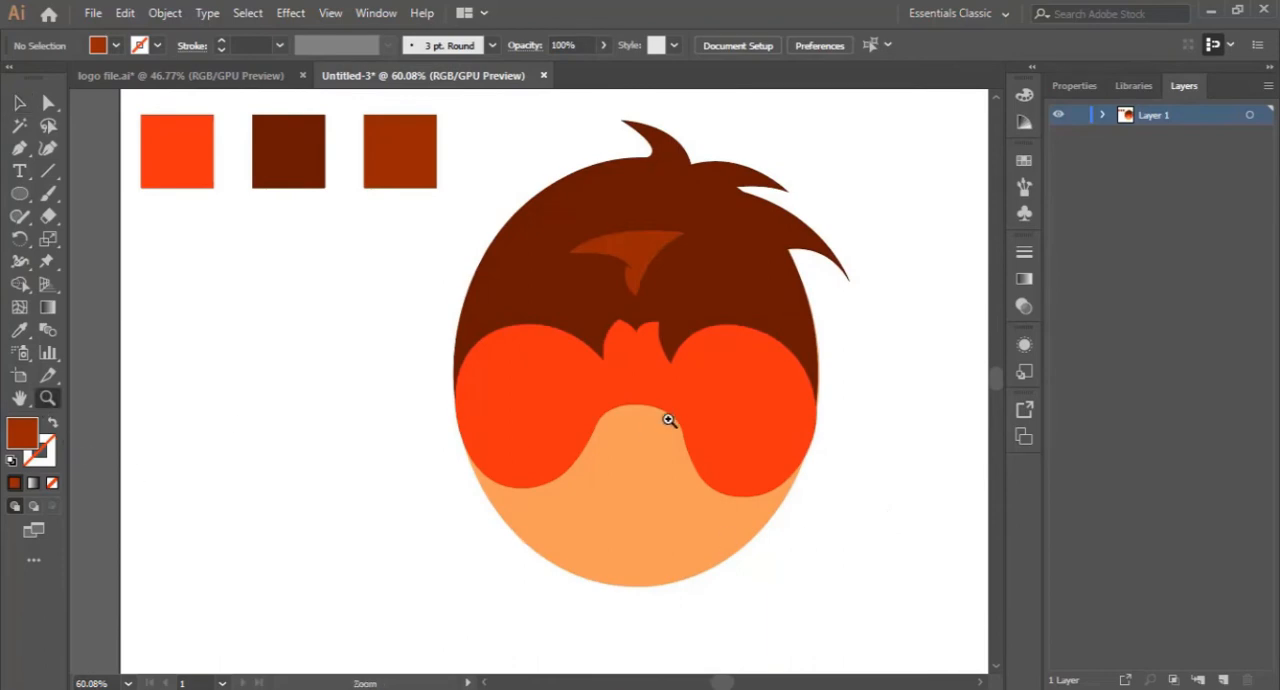
left_click(669, 416)
left_click(409, 408)
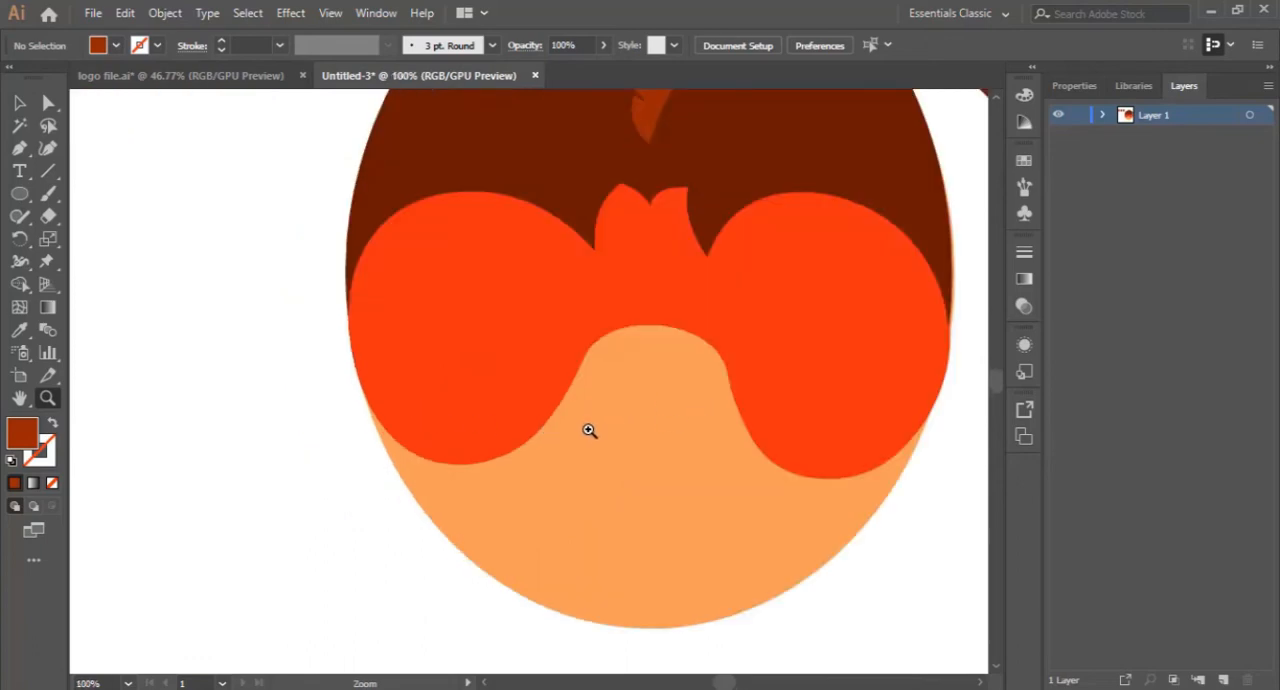
left_click(19, 193)
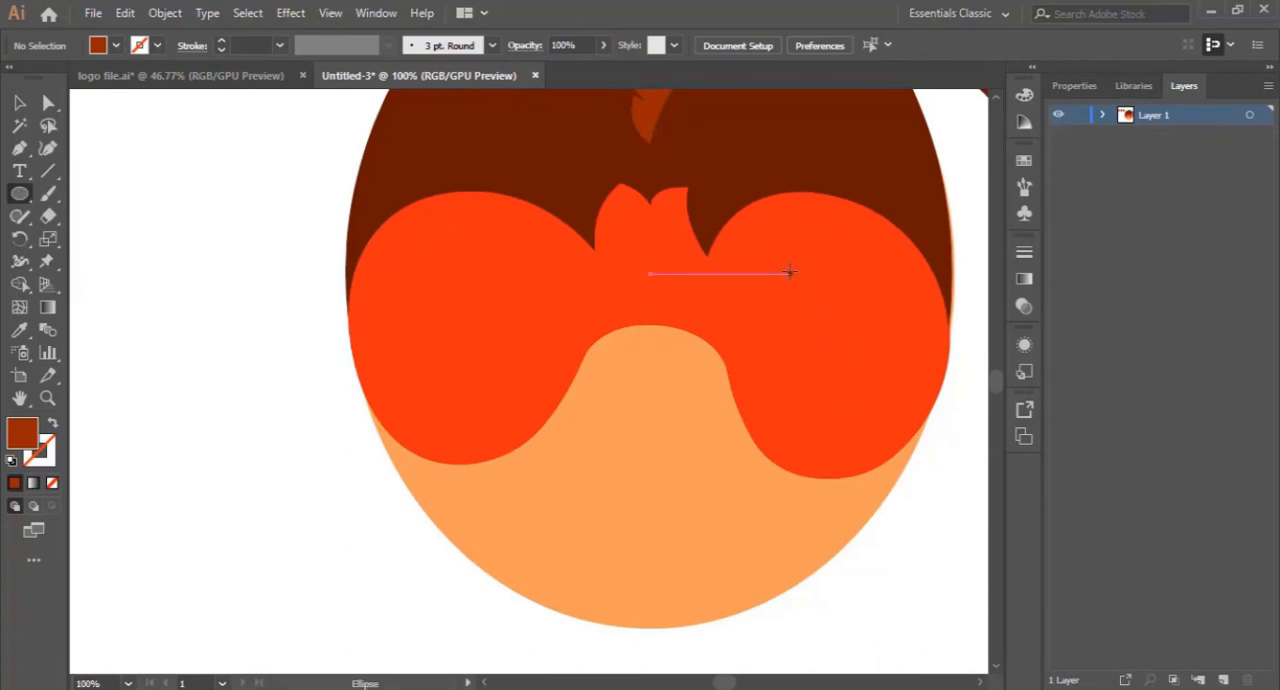
mouse_move(790, 272)
left_mouse_down()
mouse_move(857, 320)
mouse_move(918, 383)
mouse_move(906, 390)
left_mouse_up()
double_click(18, 447)
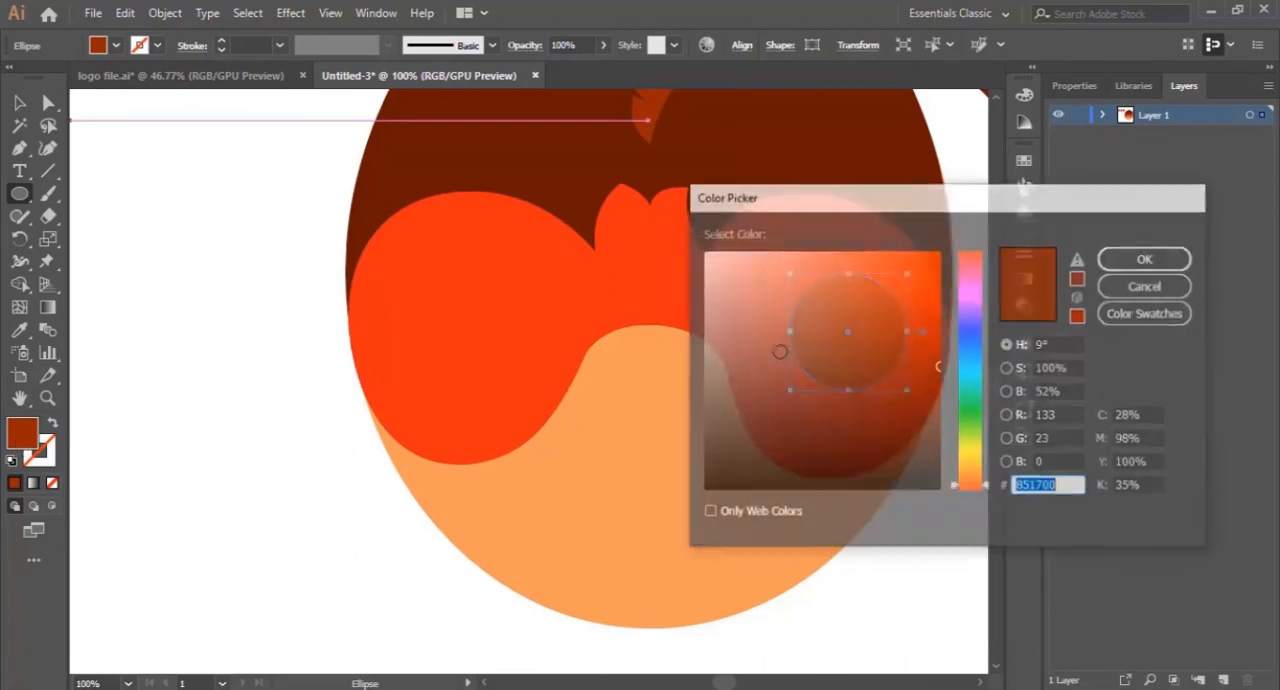
left_click(706, 250)
left_click(1146, 286)
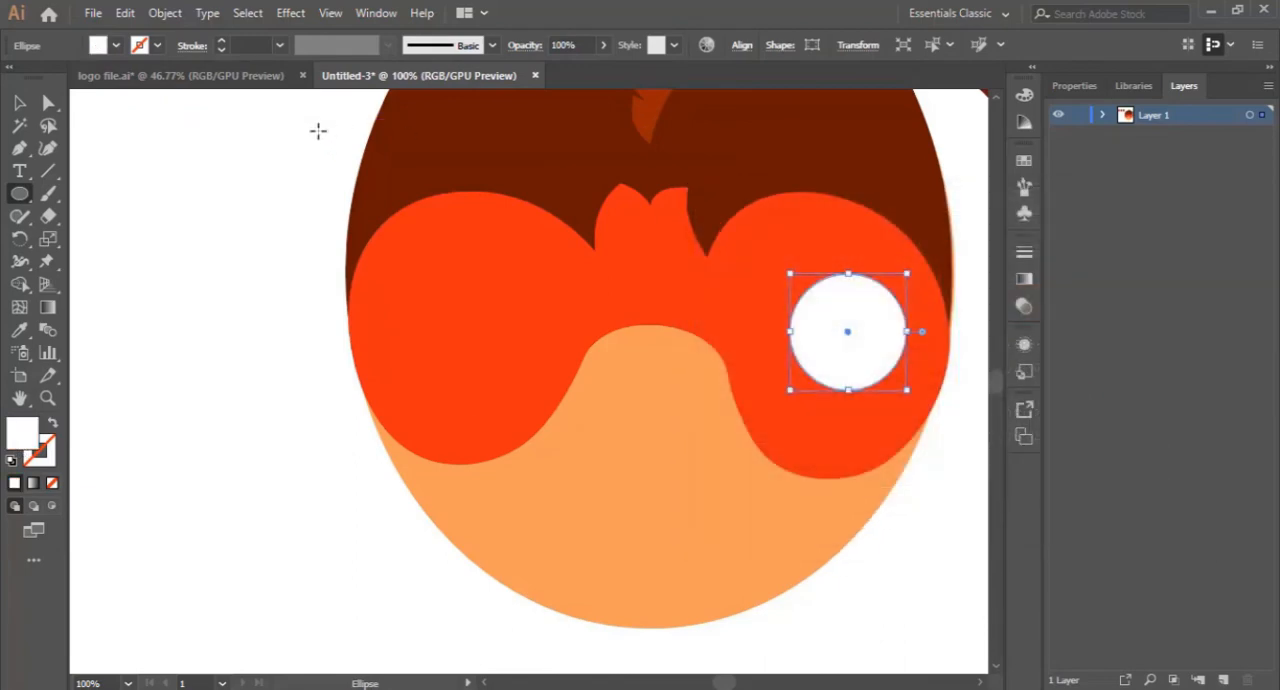
- Shift the white circle slightly up and left, then duplicate it horizontally into the left half of the mask
left_click(19, 102)
left_click(234, 271)
left_click_drag(857, 343, 845, 322)
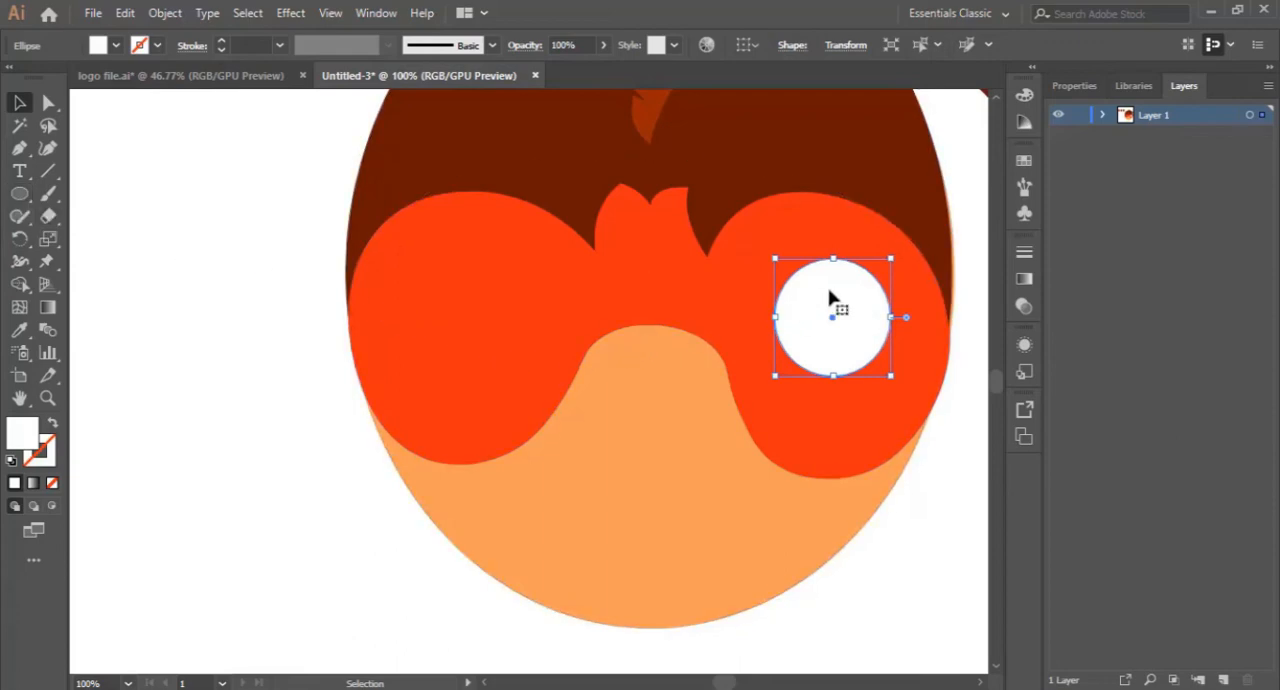
left_click_drag(794, 297, 459, 296)
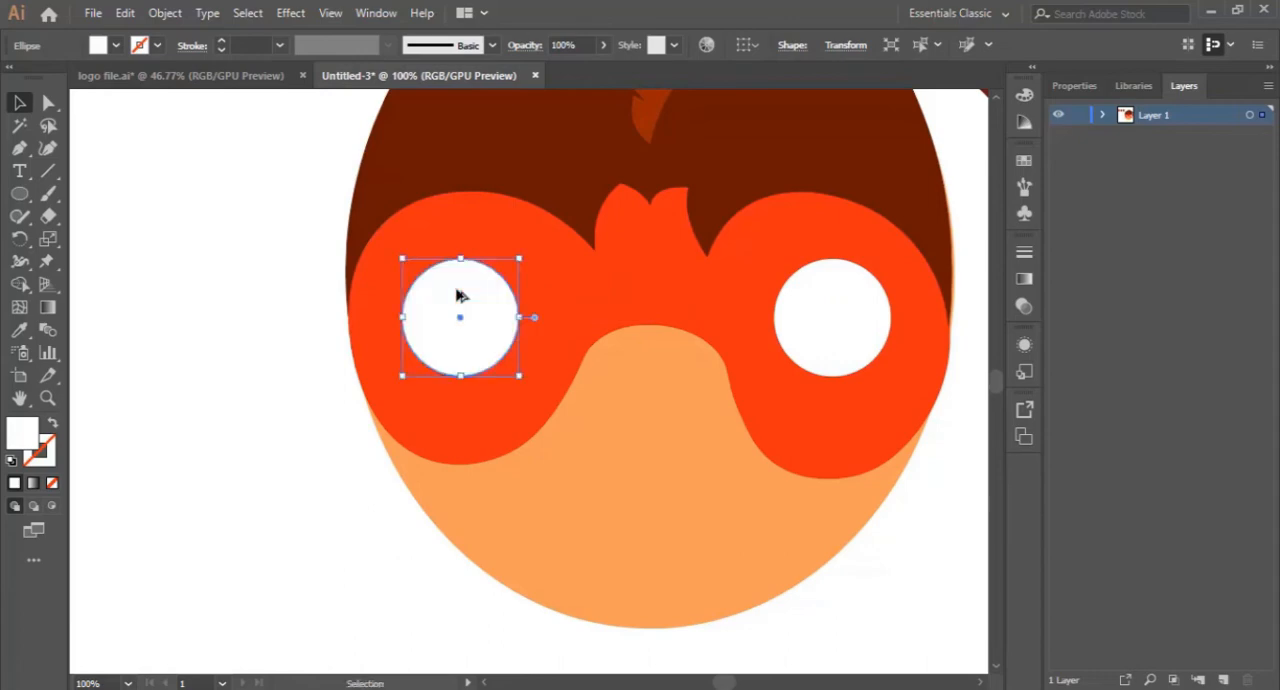
left_click(233, 411)
- Draw a small circle near the top of the right white eye and fill it with yellow F4C914
scroll(836, 434, "up", 4)
scroll(836, 434, "down", 3)
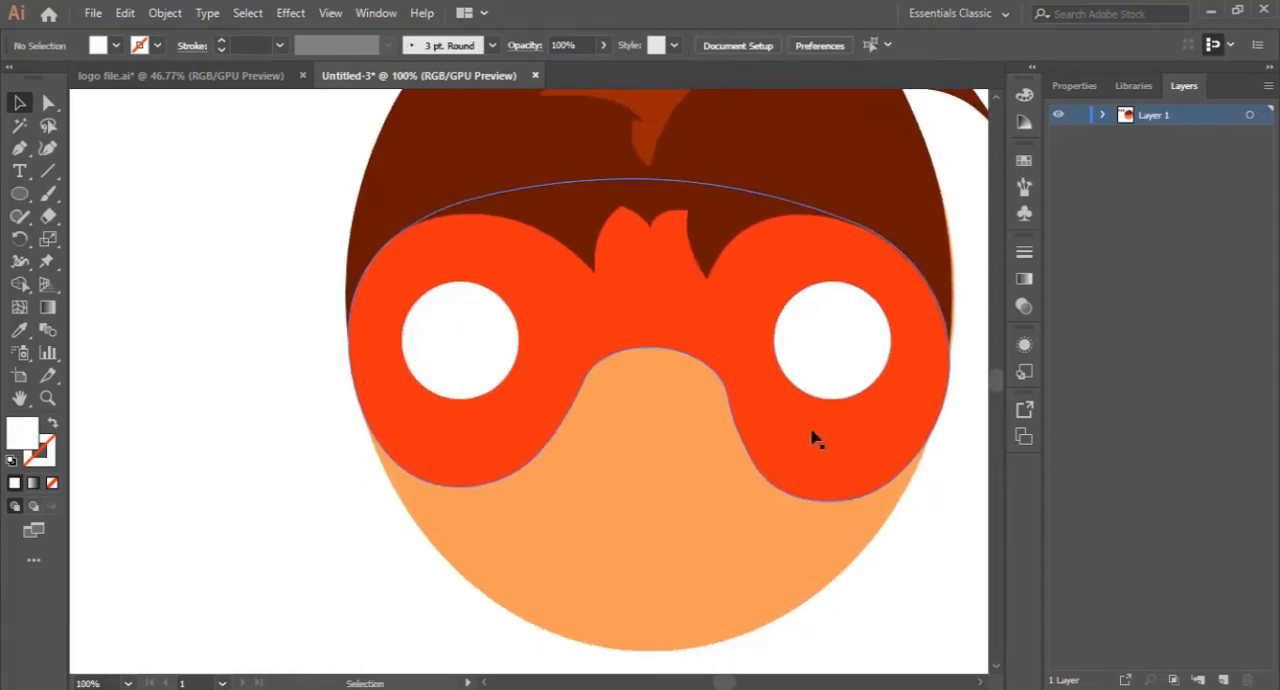
left_click(19, 194)
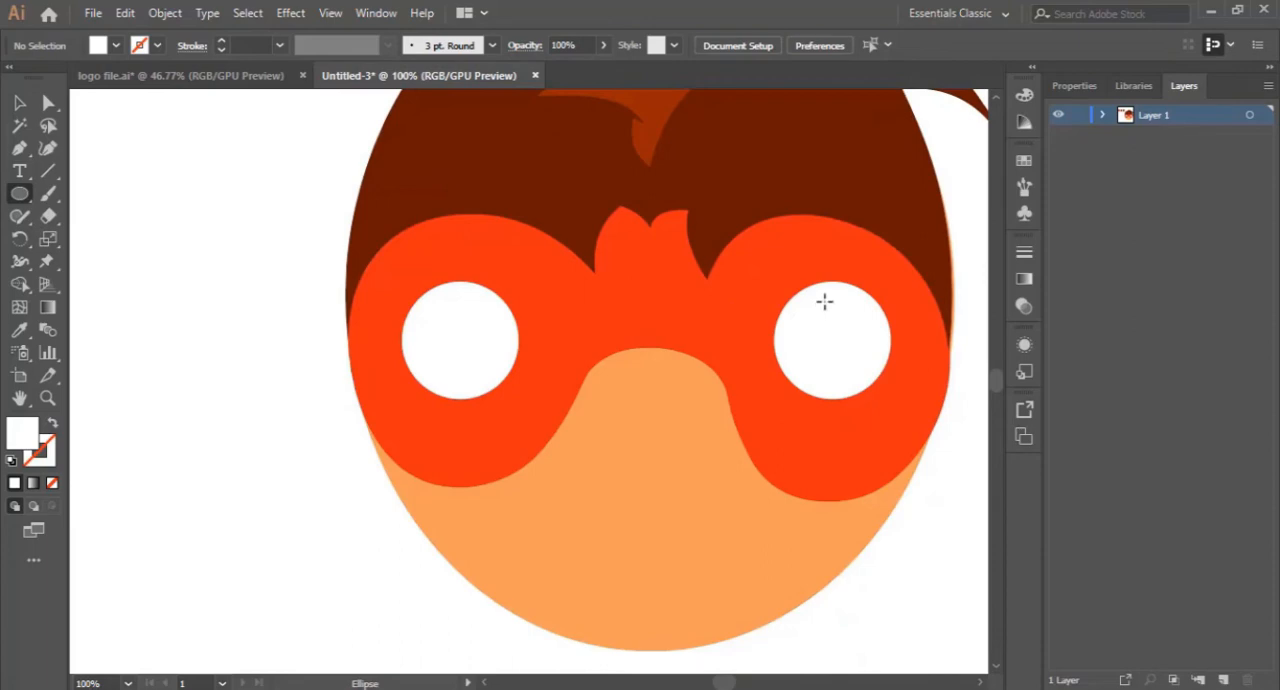
left_click_drag(824, 301, 852, 329)
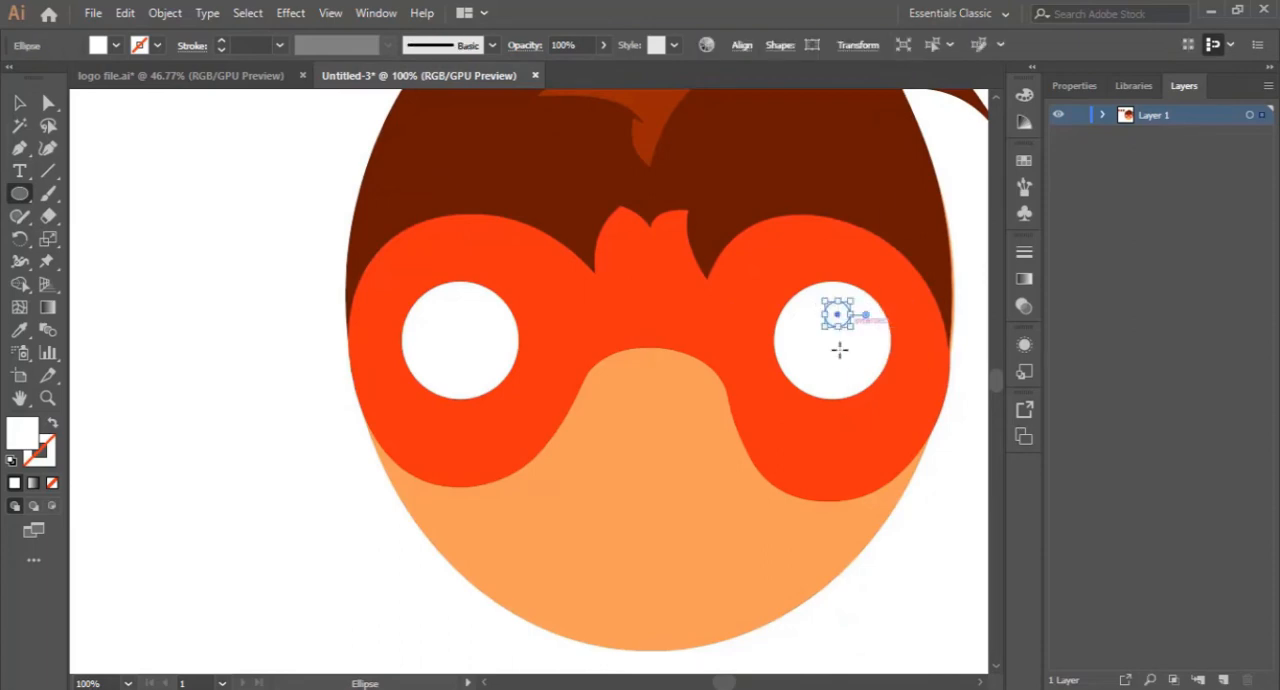
double_click(31, 441)
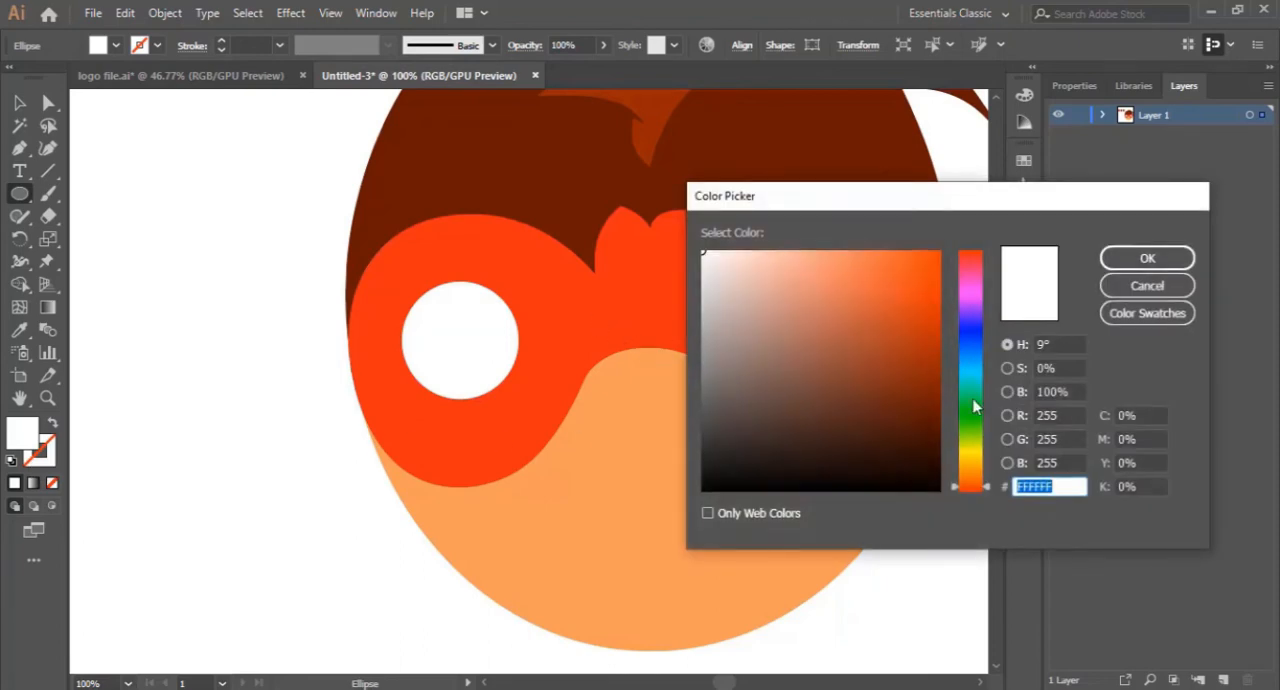
left_click_drag(974, 451, 977, 462)
left_click(922, 260)
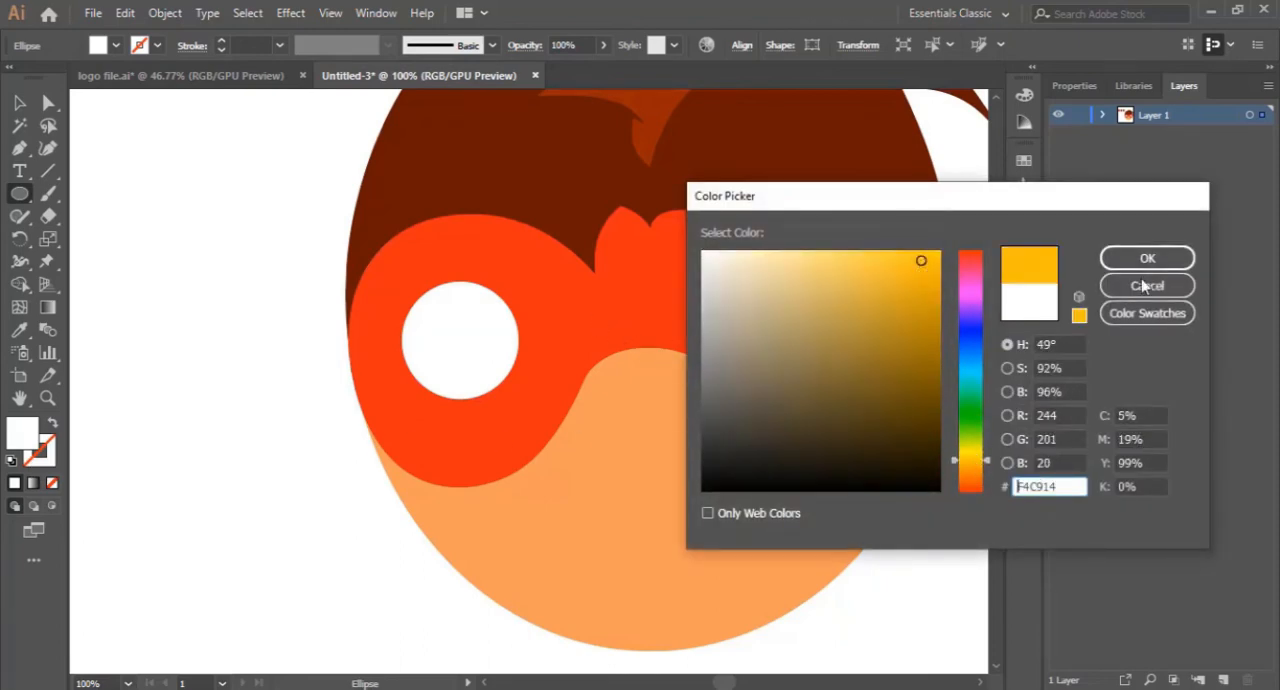
left_click(1165, 264)
- Duplicate the yellow dot into a cross of four dots inside the right eye and bring the two side dots inward
left_click(19, 103)
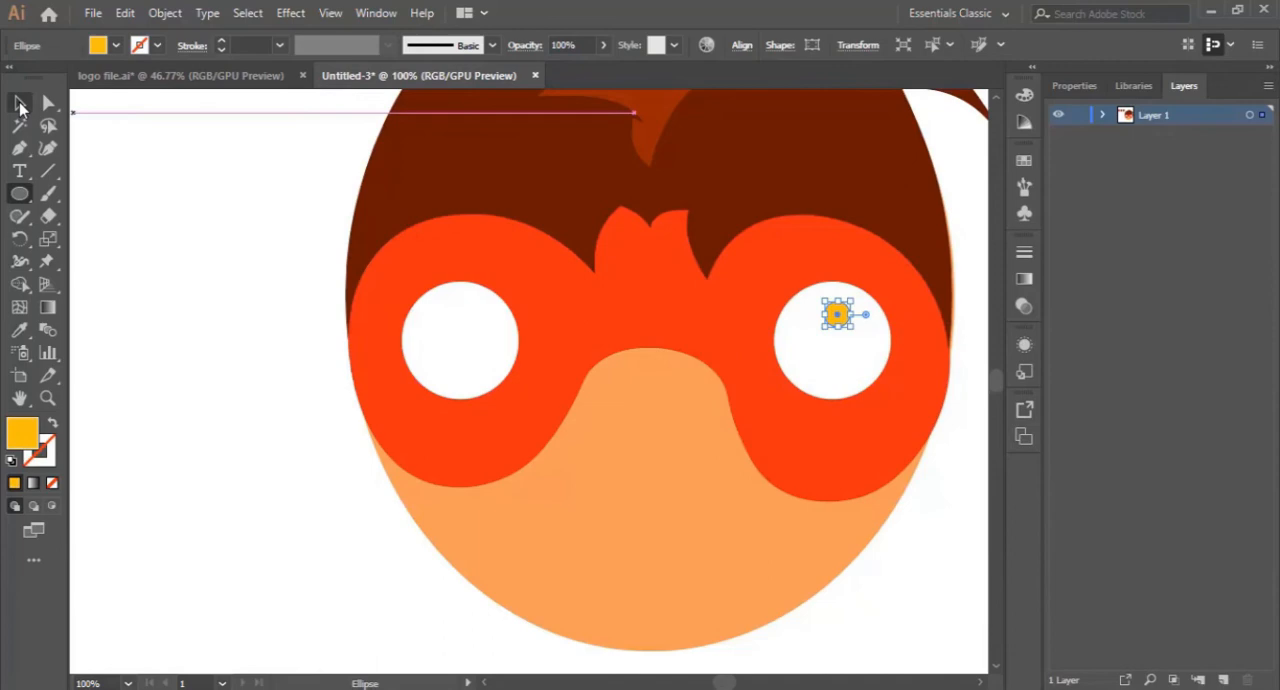
left_click(191, 249)
left_click_drag(840, 325, 800, 350)
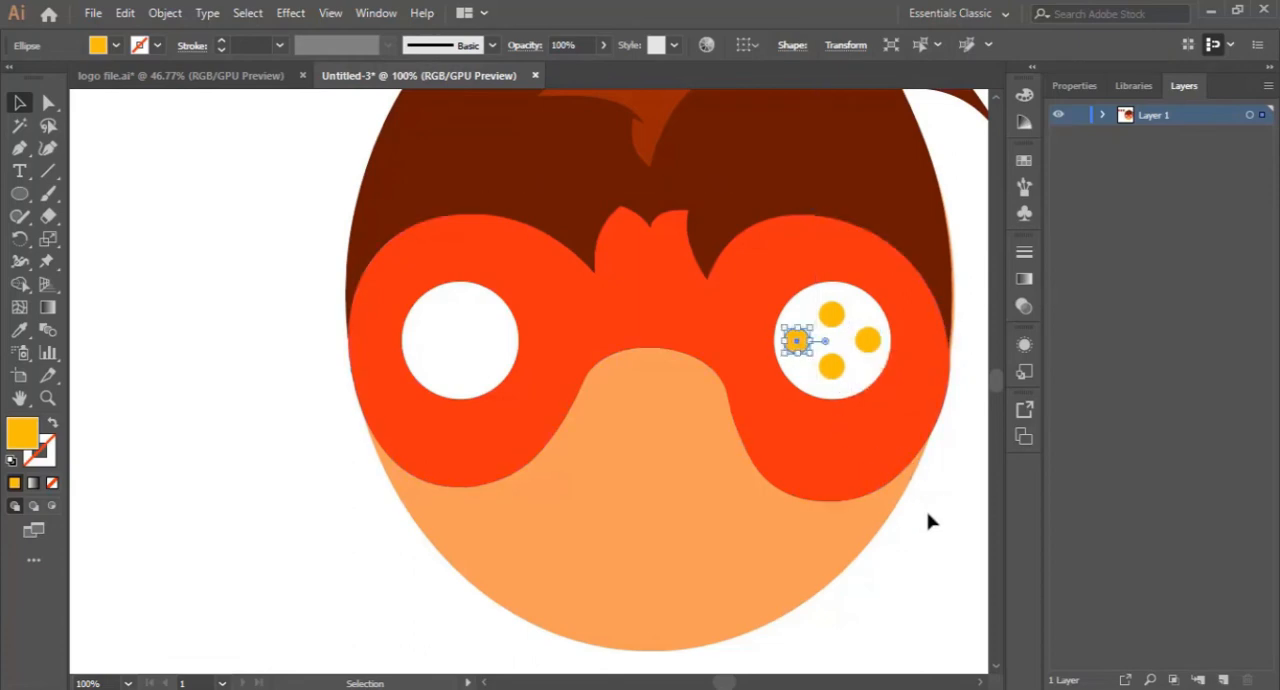
key("ctrl+shift+a")
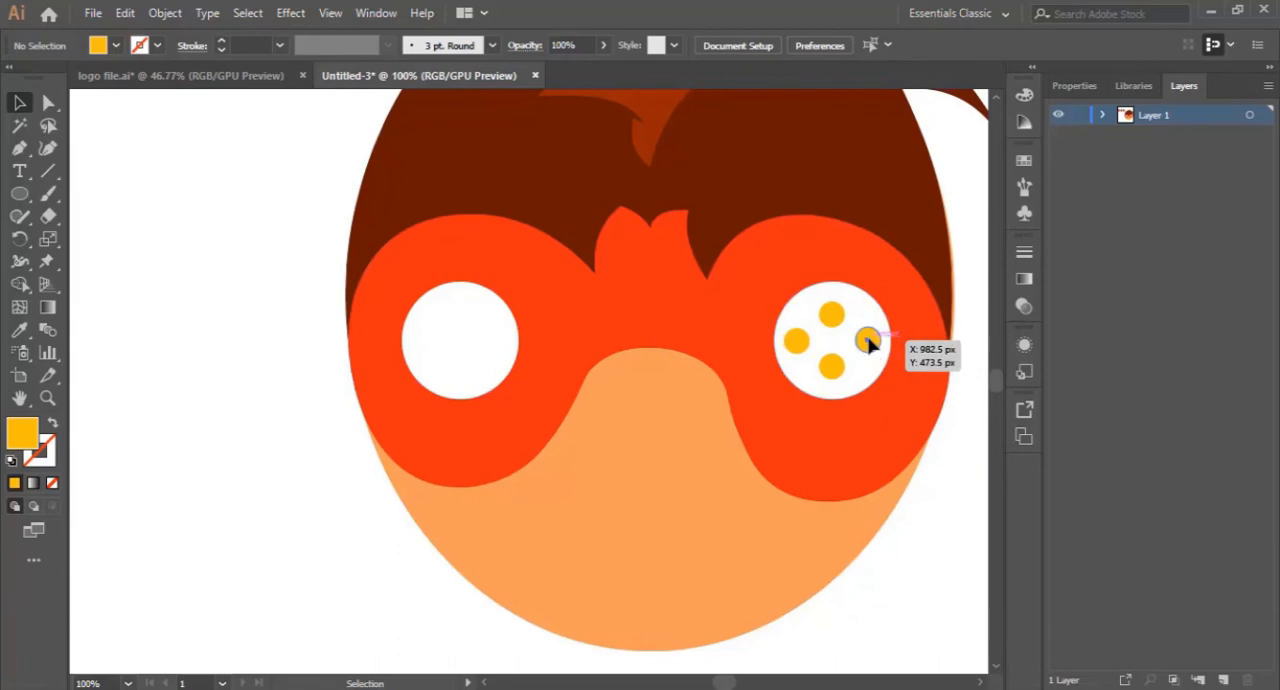
left_click_drag(867, 338, 813, 340)
left_click(955, 520)
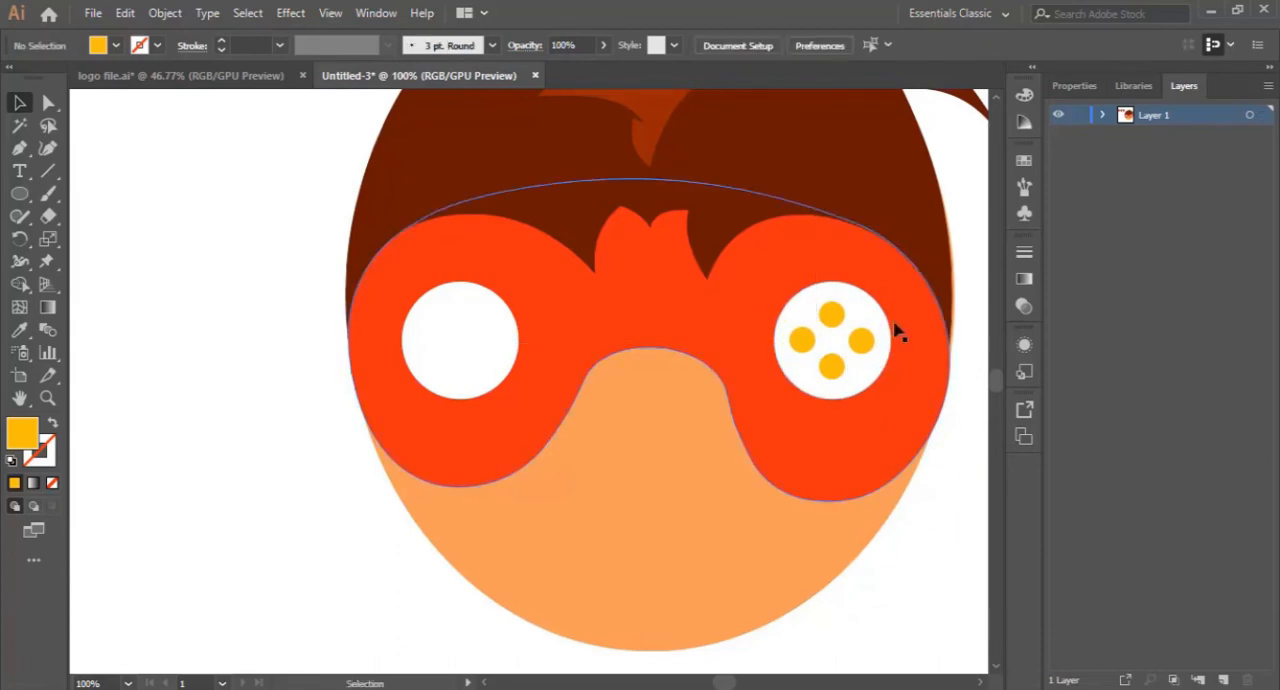
- Show the rulers for aligning the yellow dots in the right eye
left_click(47, 397)
left_click(813, 347)
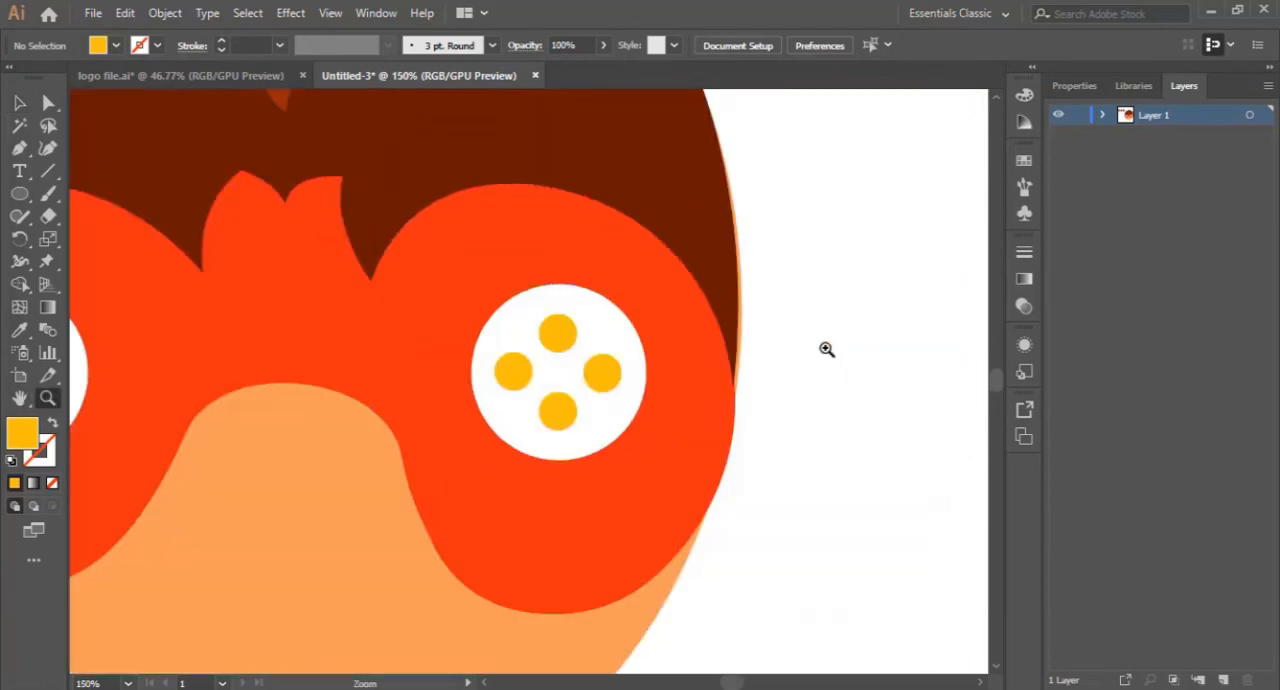
left_click(521, 358)
scroll(571, 349, "down", 3)
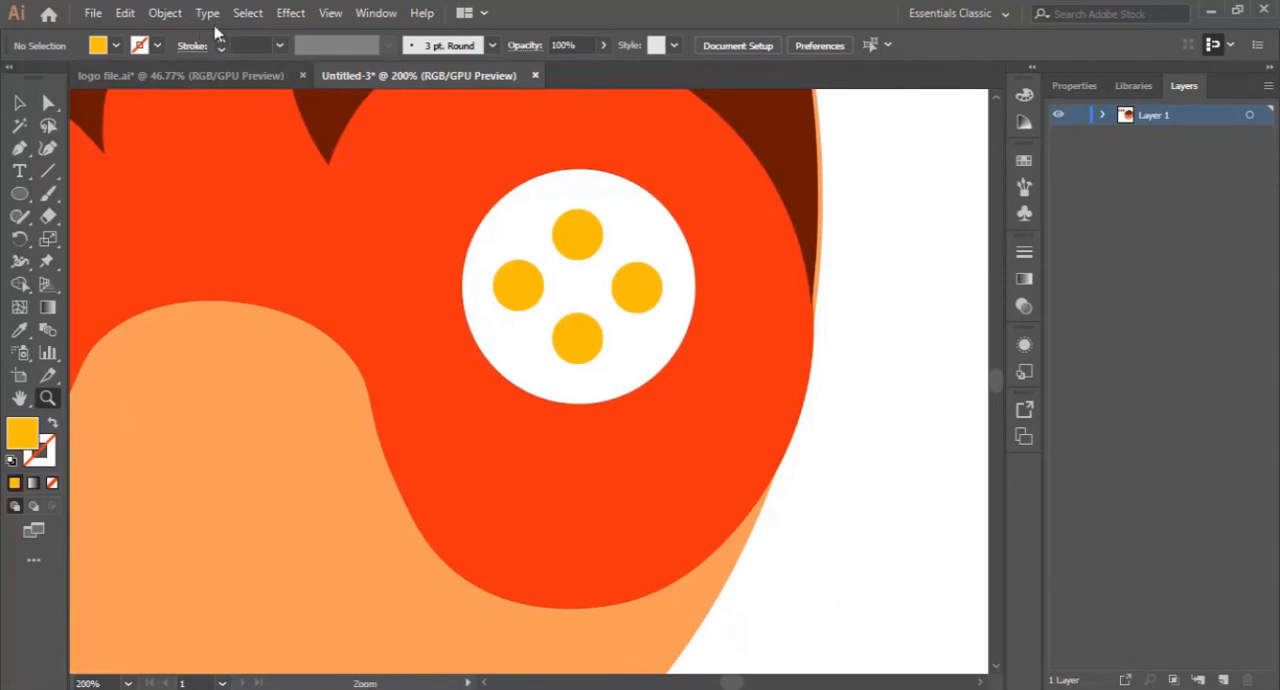
left_click(331, 14)
mouse_move(434, 515)
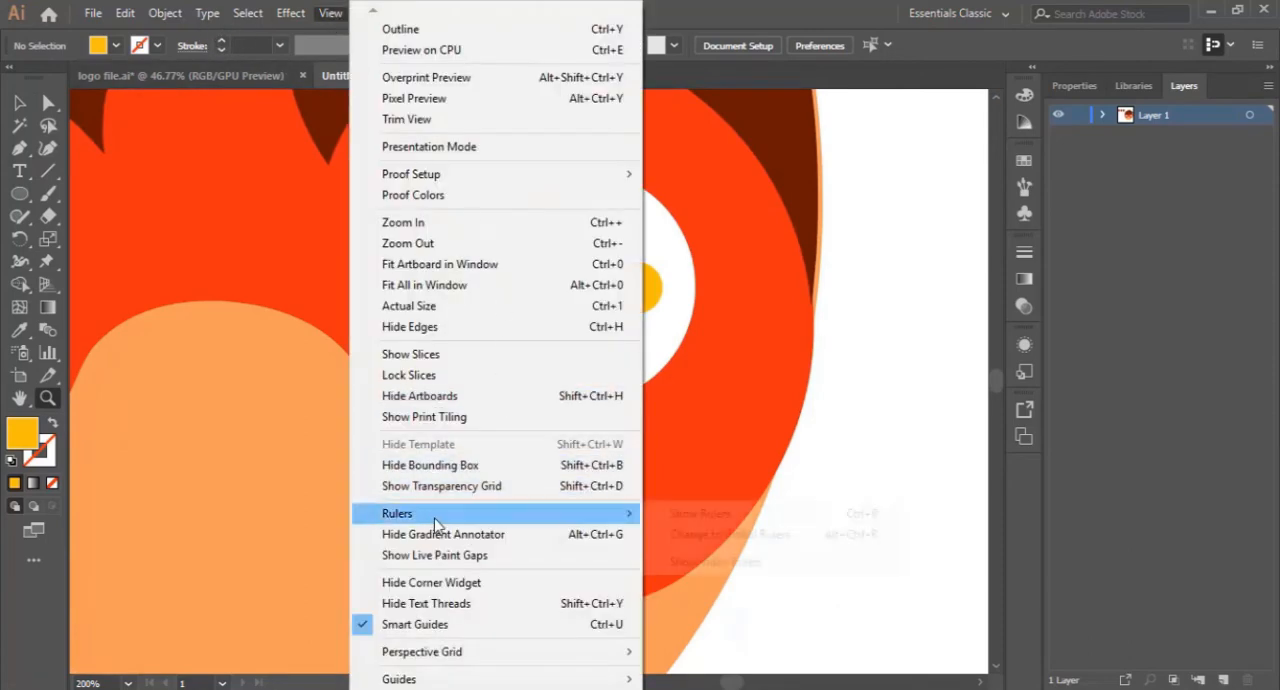
left_click(668, 514)
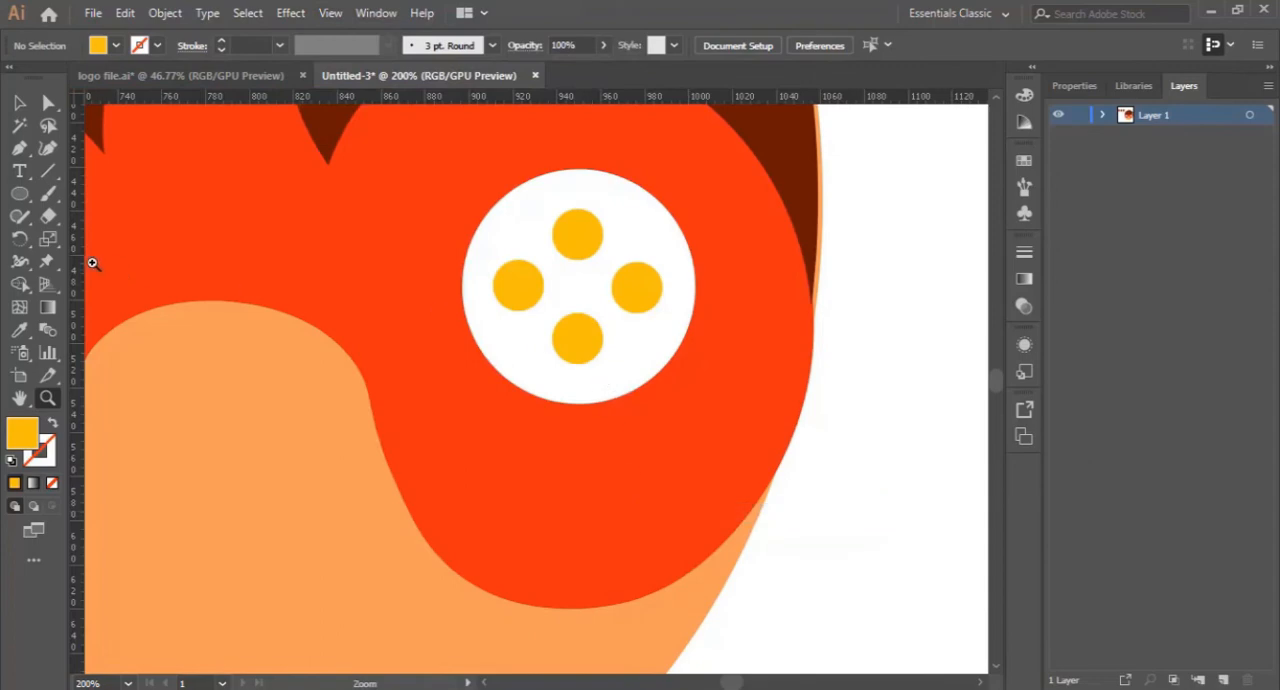
- Place a vertical and a horizontal guide that cross at the centre of the right white eye
left_click_drag(78, 285, 579, 308)
left_click(631, 213)
scroll(492, 364, "down", 3)
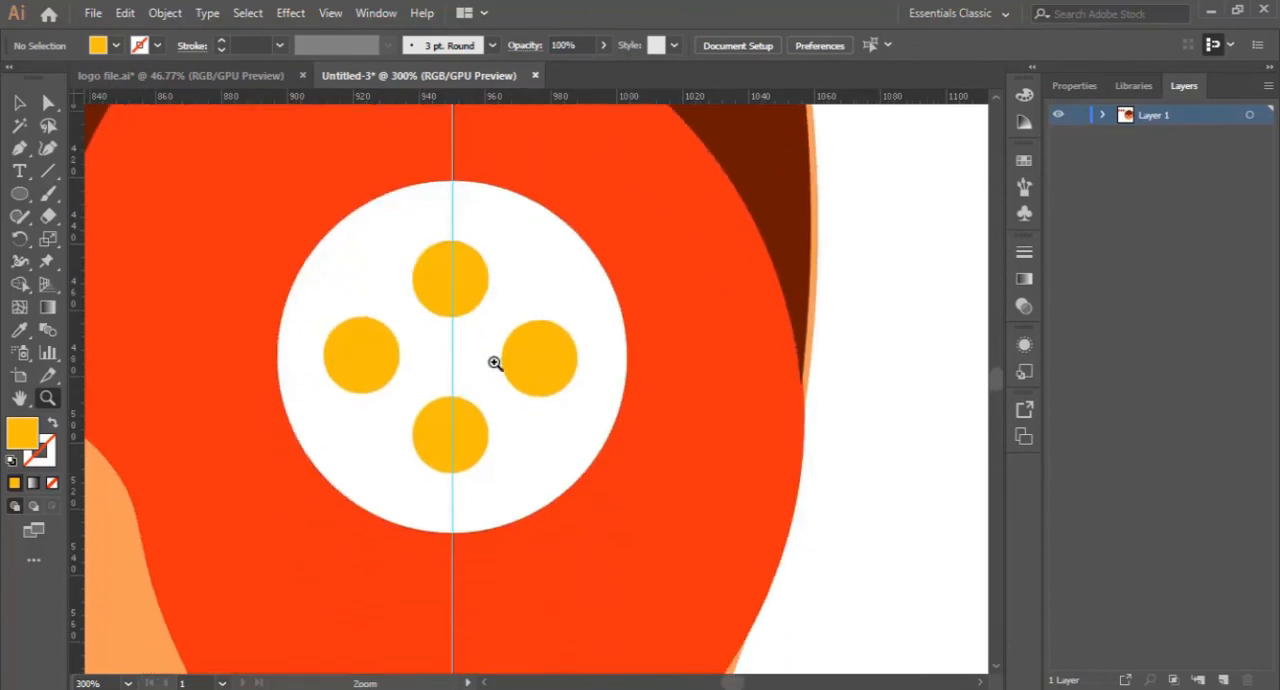
left_click(580, 299, "alt")
scroll(537, 215, "down", 1)
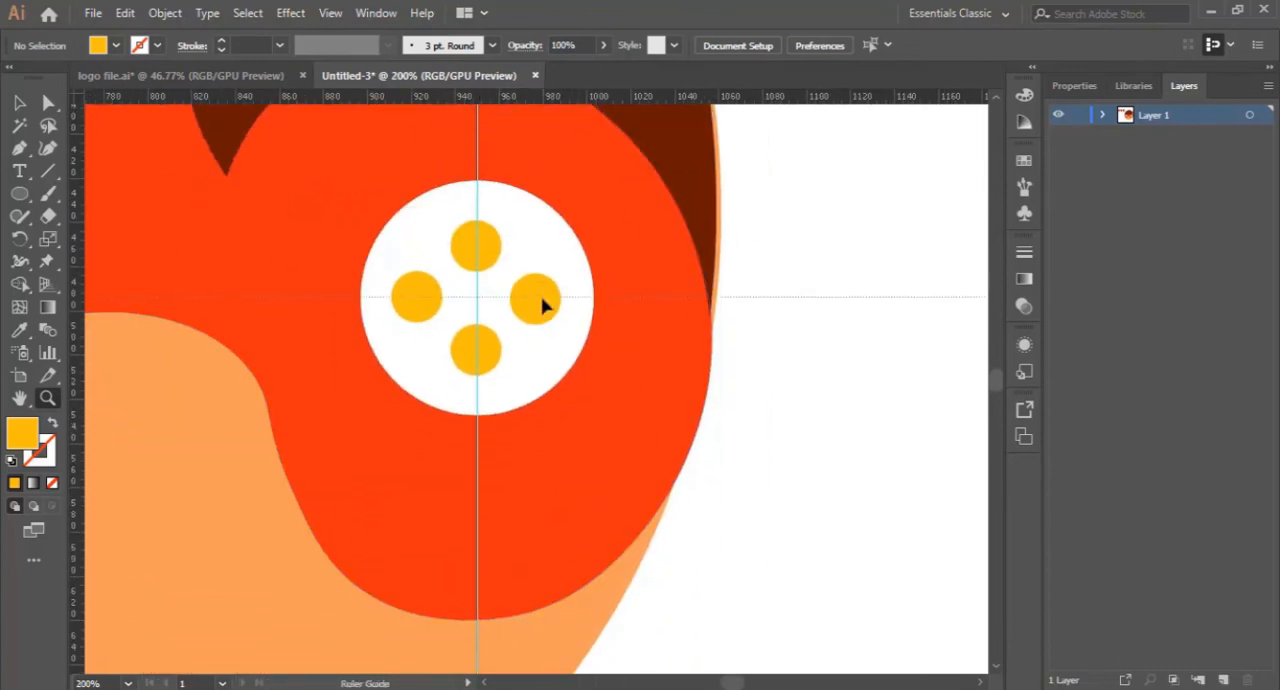
left_click_drag(542, 299, 542, 297)
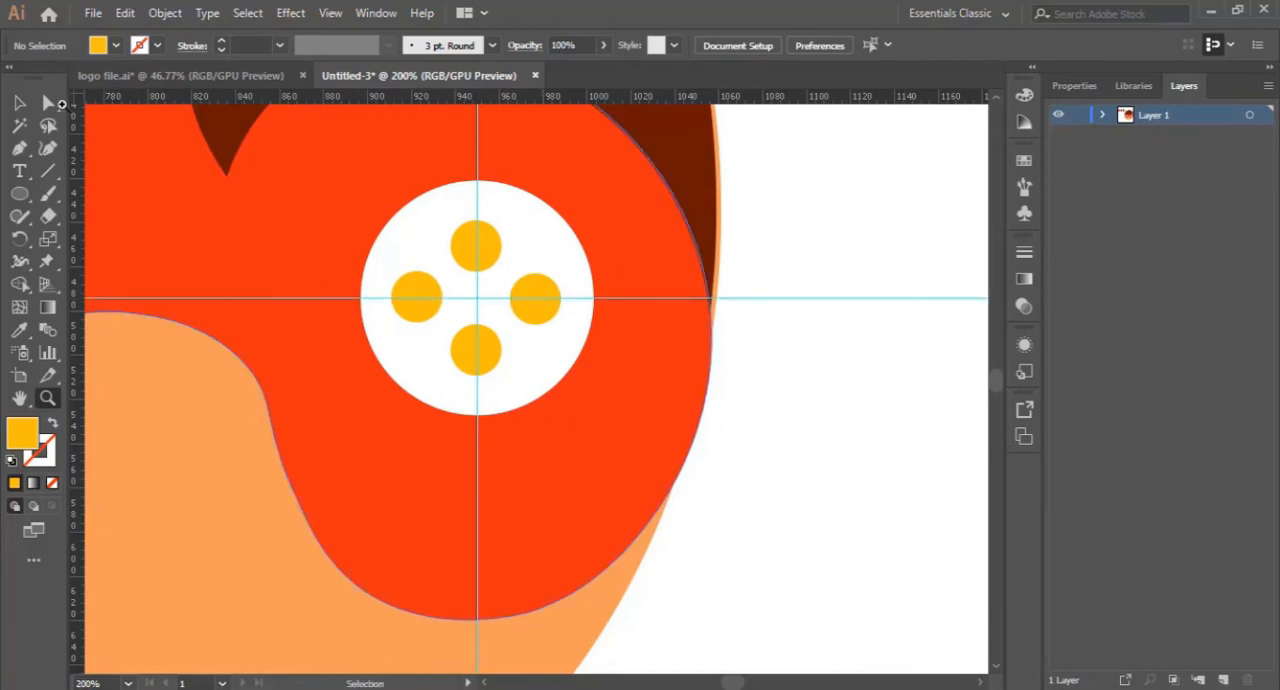
- Align the four yellow dots with the guides, spacing them evenly around the centre of the right eye, and deselect them
left_click(19, 102)
mouse_move(486, 254)
left_mouse_down()
mouse_move(476, 245)
mouse_move(487, 258)
left_mouse_up()
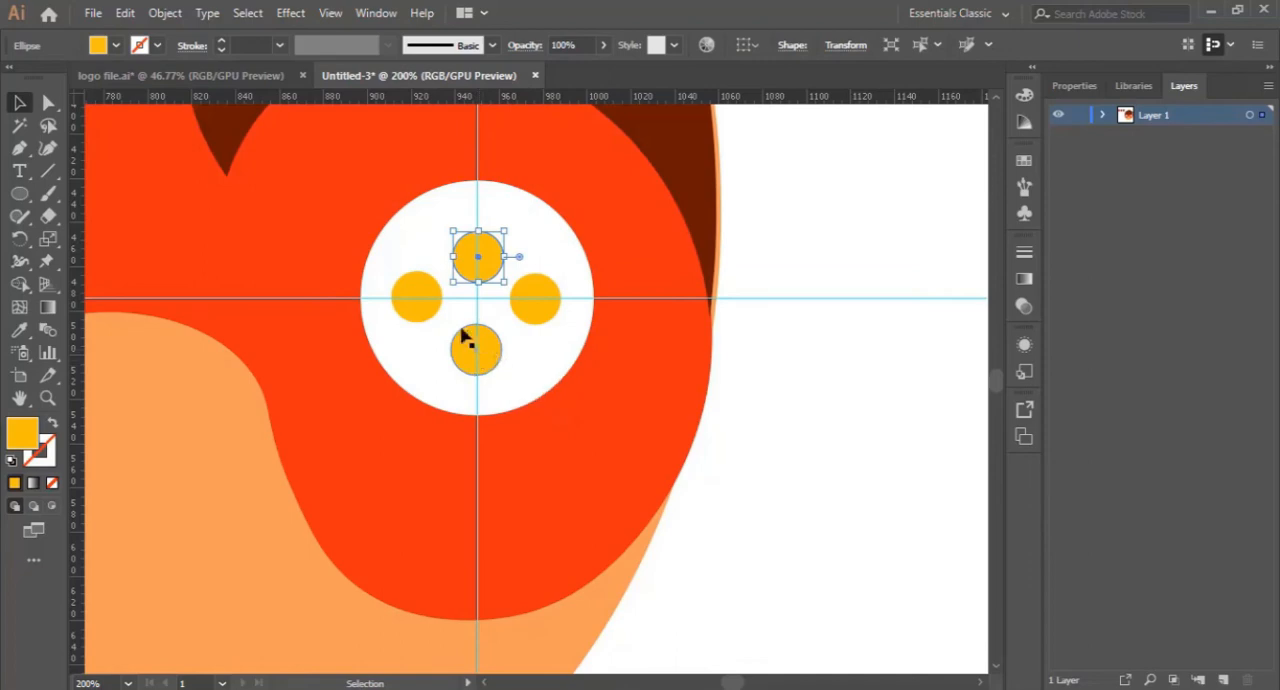
left_click_drag(426, 310, 436, 312)
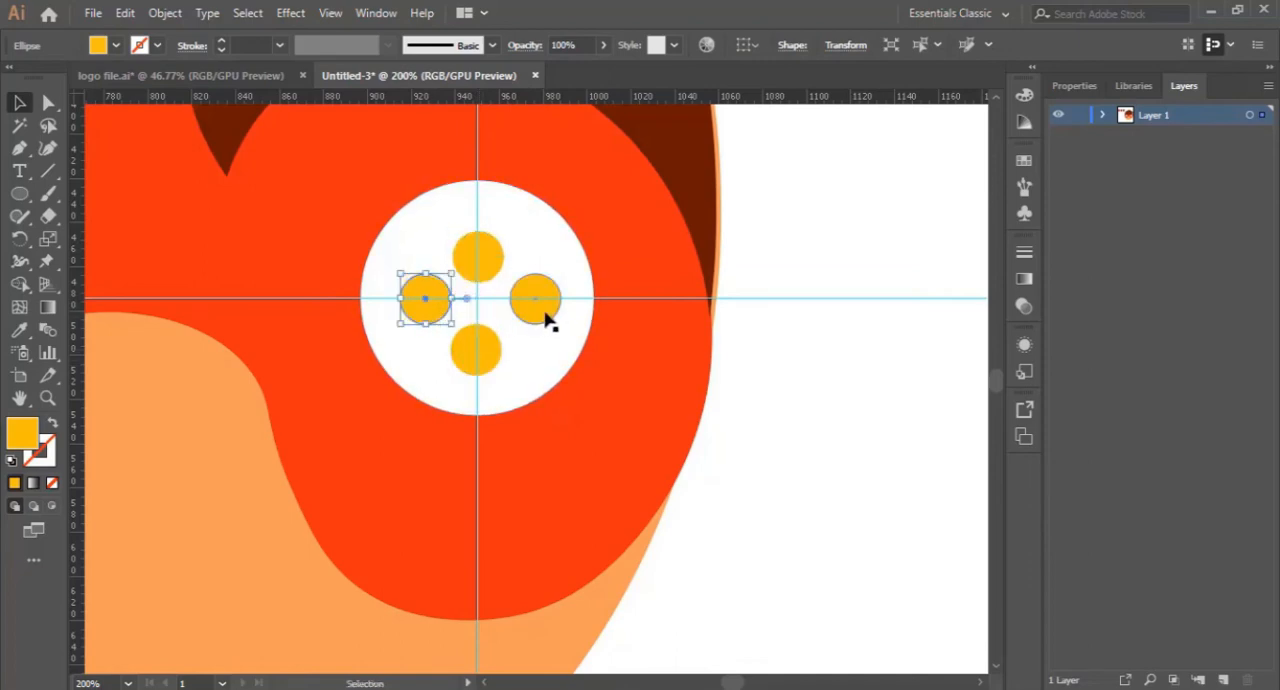
left_click_drag(548, 316, 535, 316)
left_click_drag(489, 357, 491, 350)
left_click_drag(491, 265, 490, 256)
left_click_drag(533, 316, 538, 317)
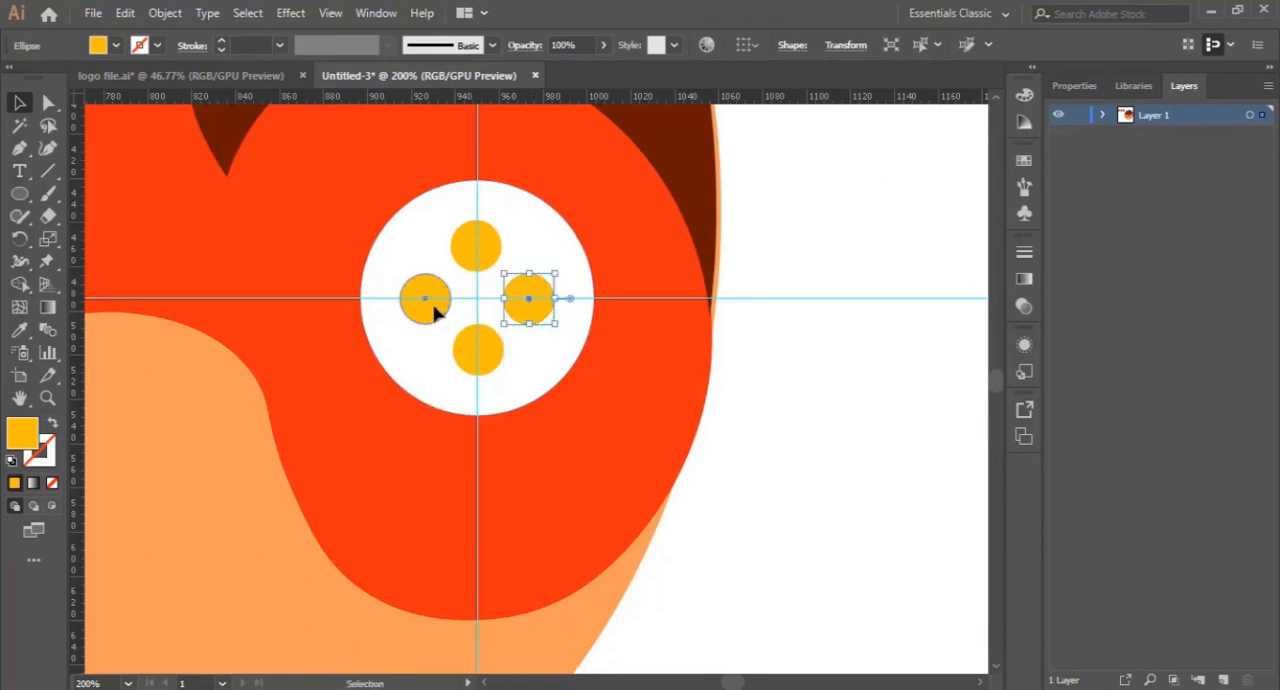
left_click_drag(435, 311, 433, 313)
left_click(809, 443)
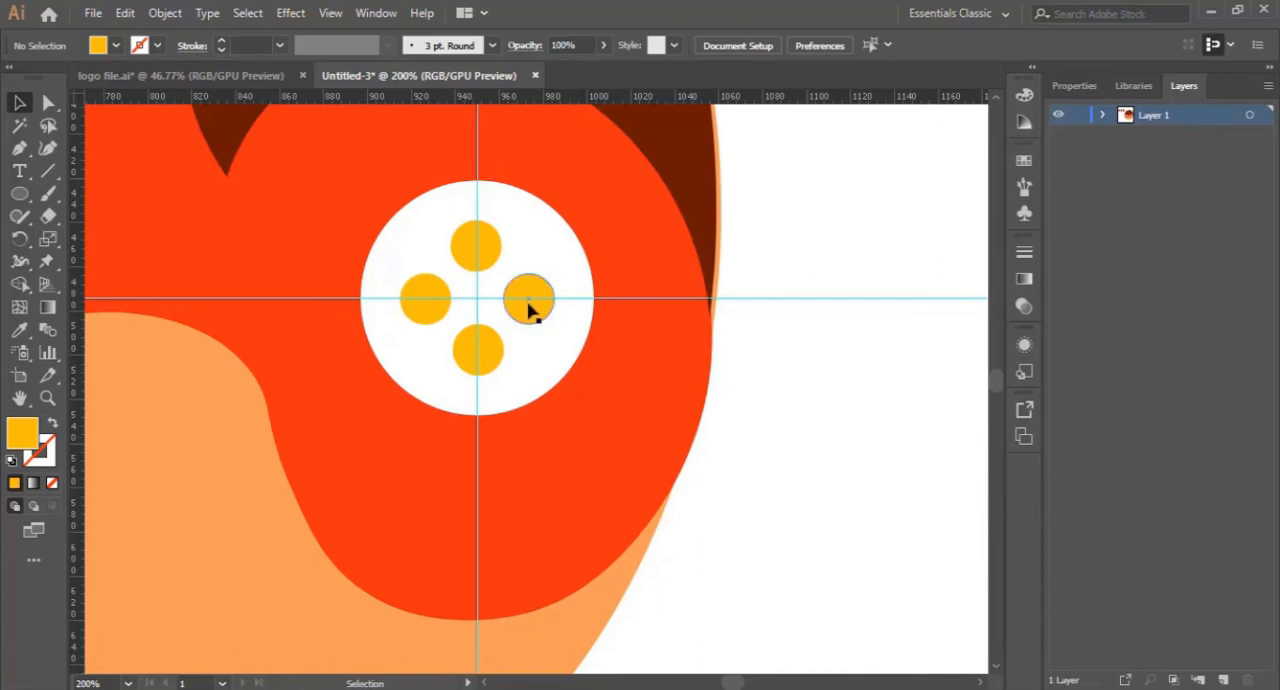
- Recolour the right-hand dot in the right eye with the red-orange sampled from the mask
key("ctrl+minus")
key("ctrl+minus")
key("ctrl+minus")
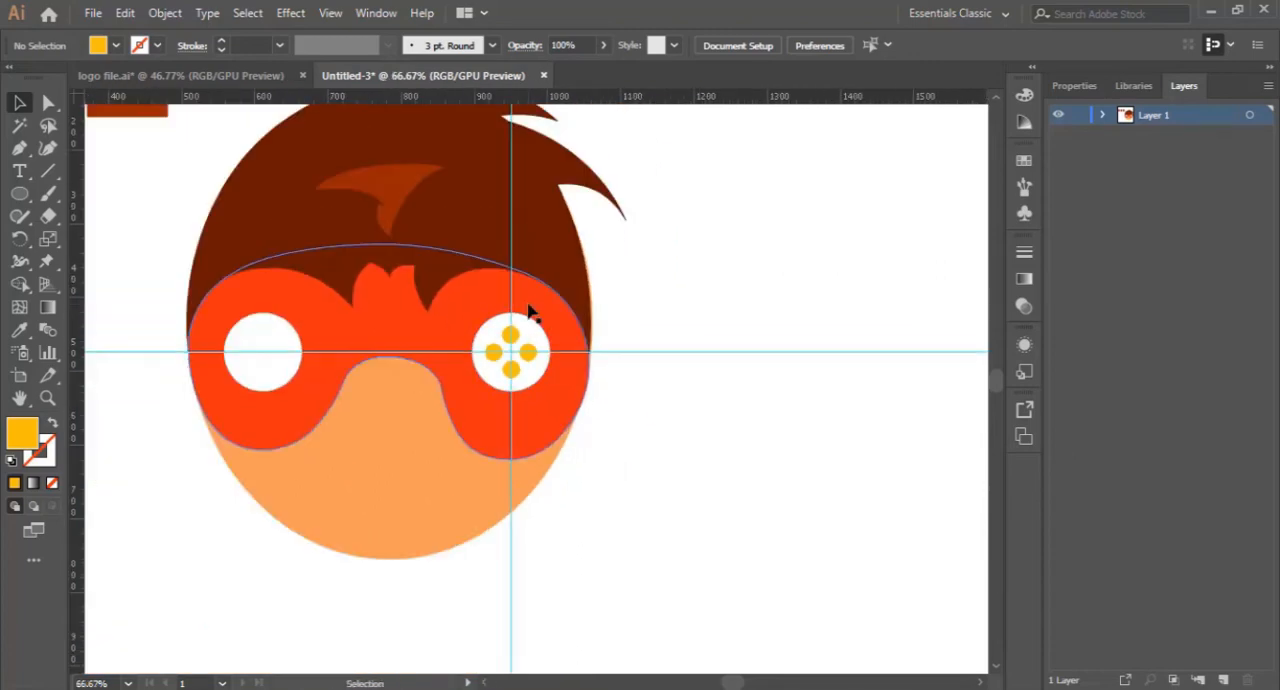
left_click(528, 352)
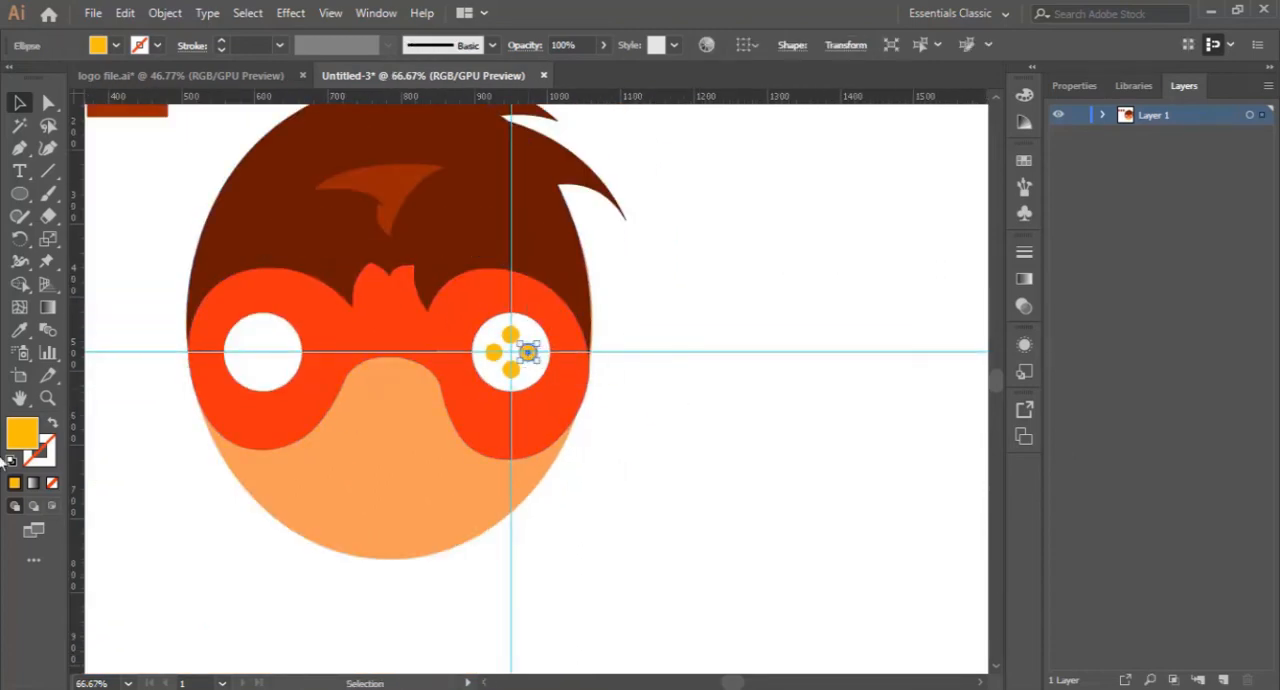
double_click(57, 440)
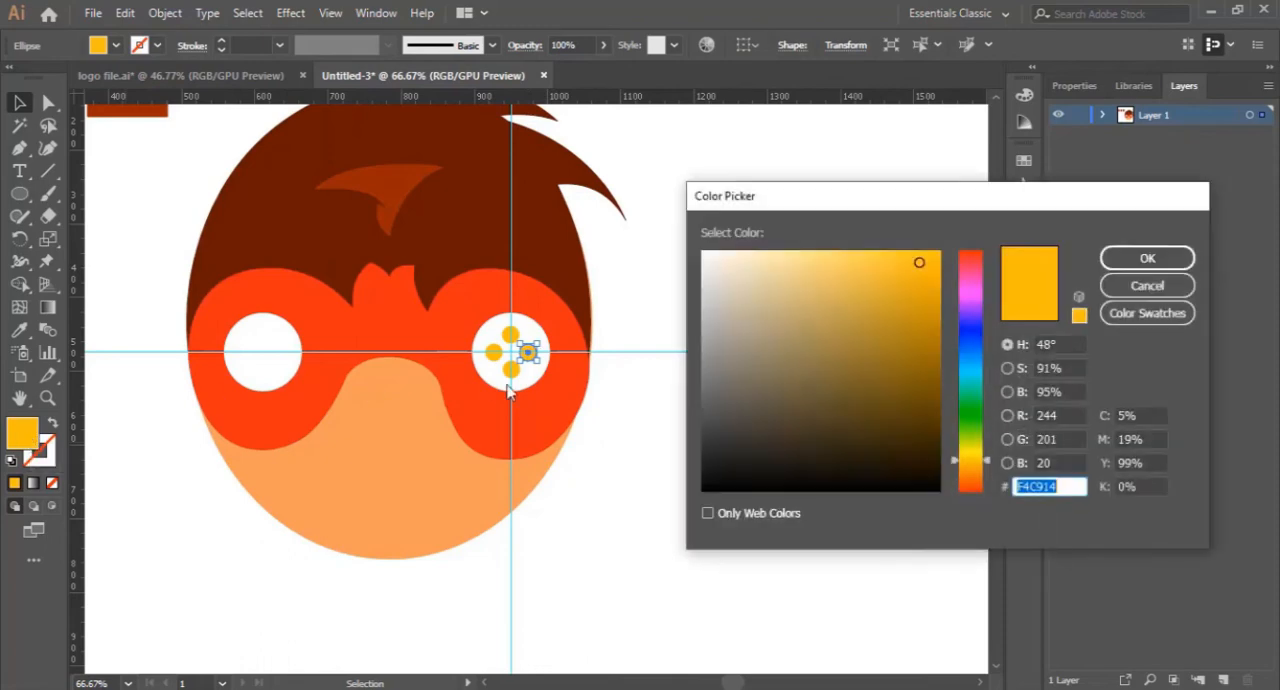
left_click(1146, 286)
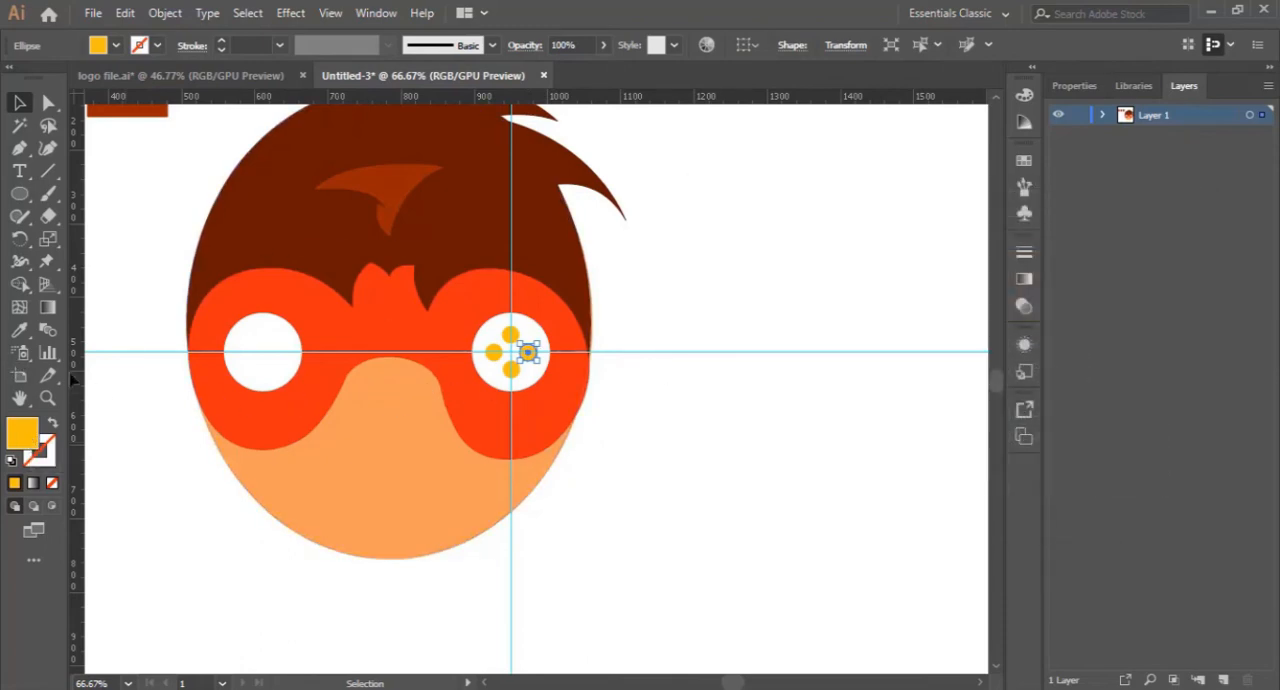
key("i")
left_click(320, 378)
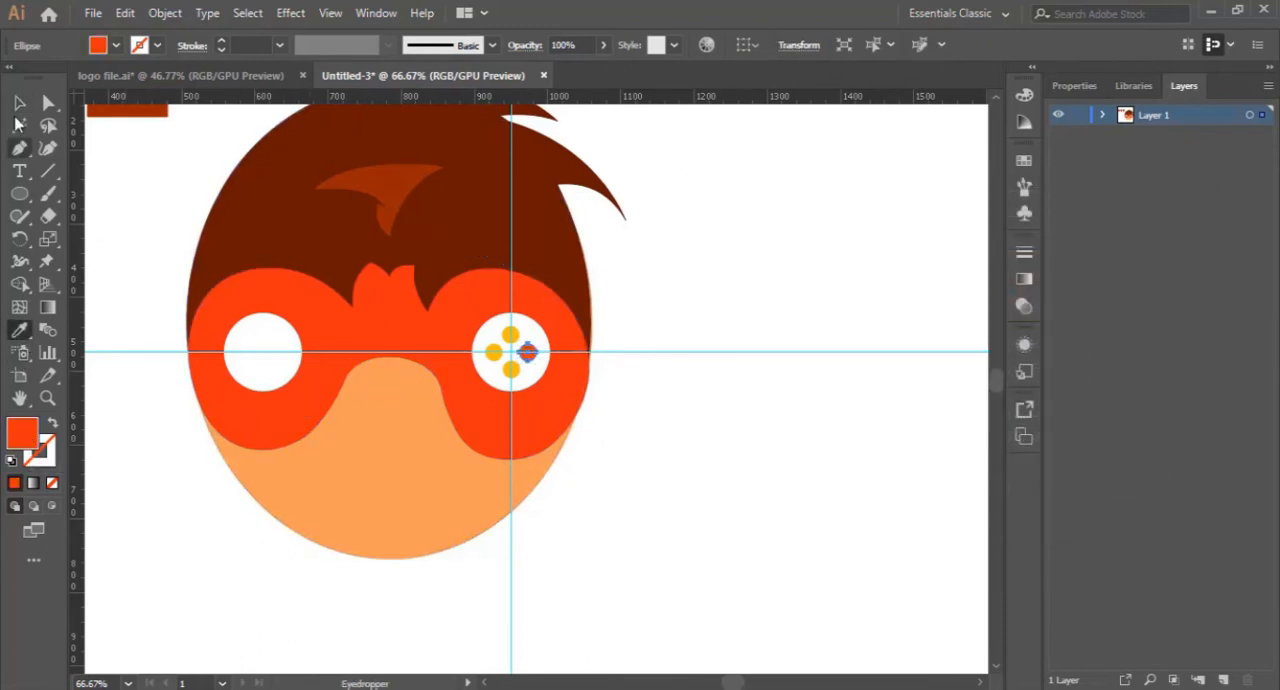
key("v")
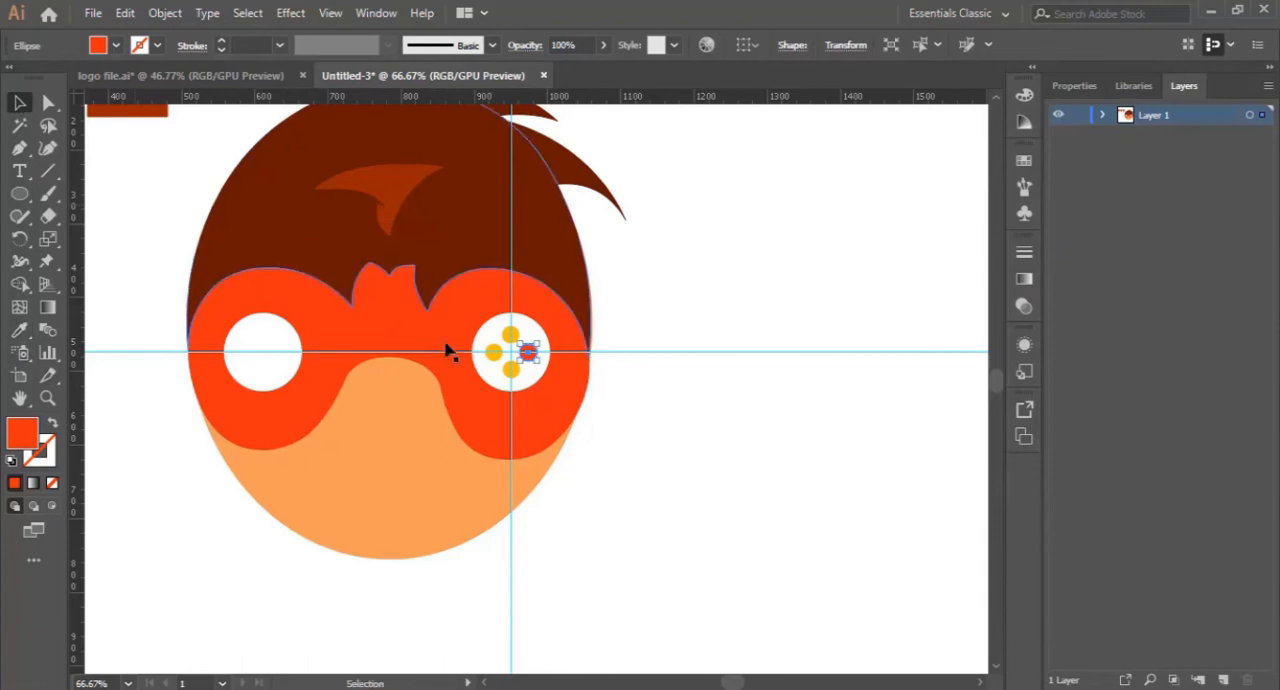
- Change the fill of the lower dot in the right eye to green 6DBC11
left_click(510, 370)
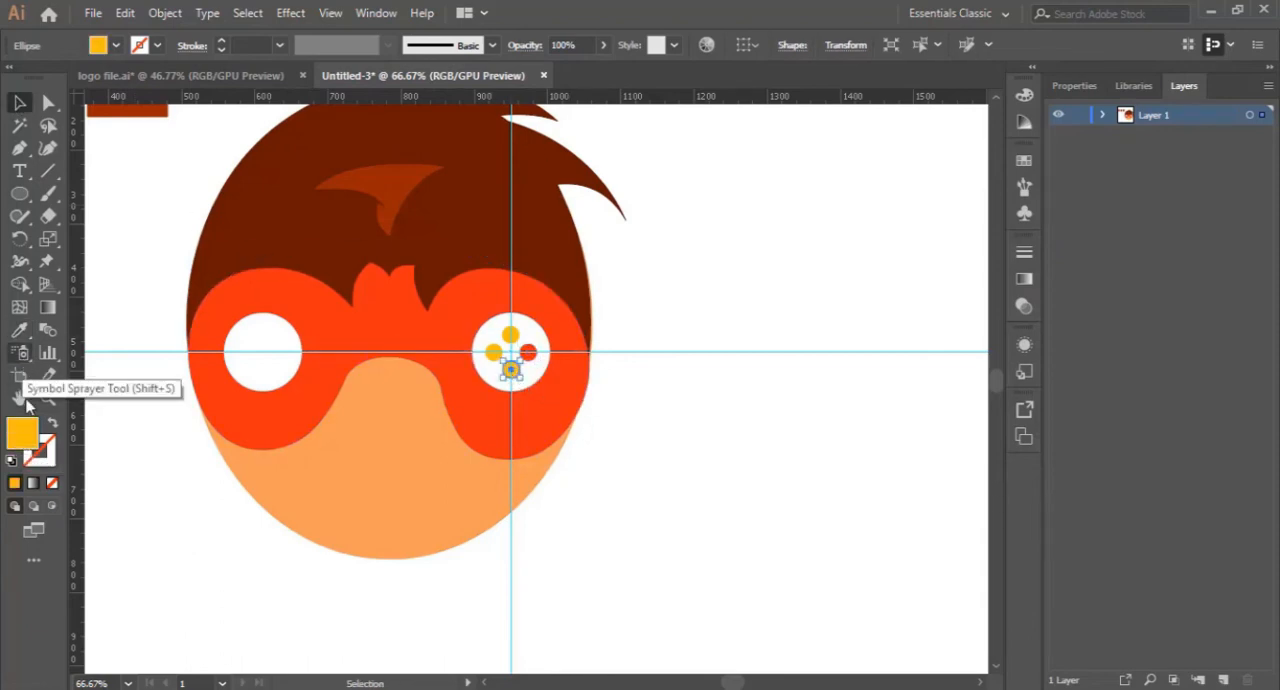
double_click(24, 434)
left_click(971, 433)
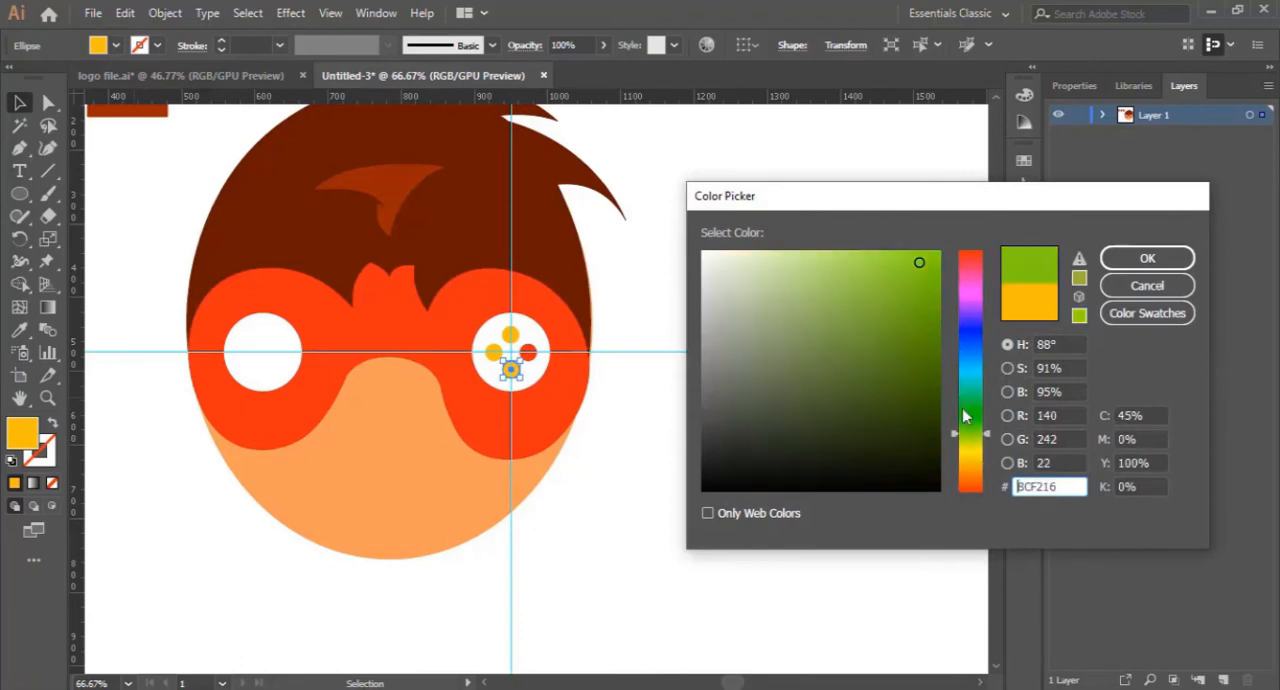
left_click(920, 313)
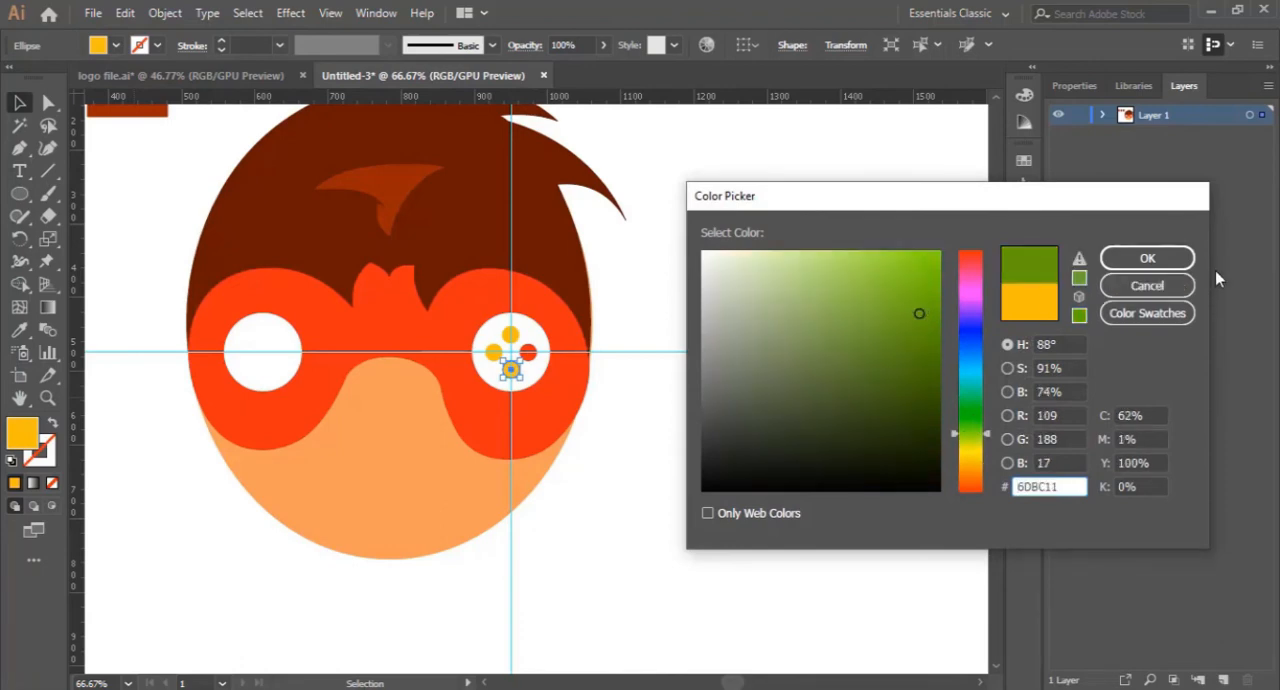
left_click(1147, 259)
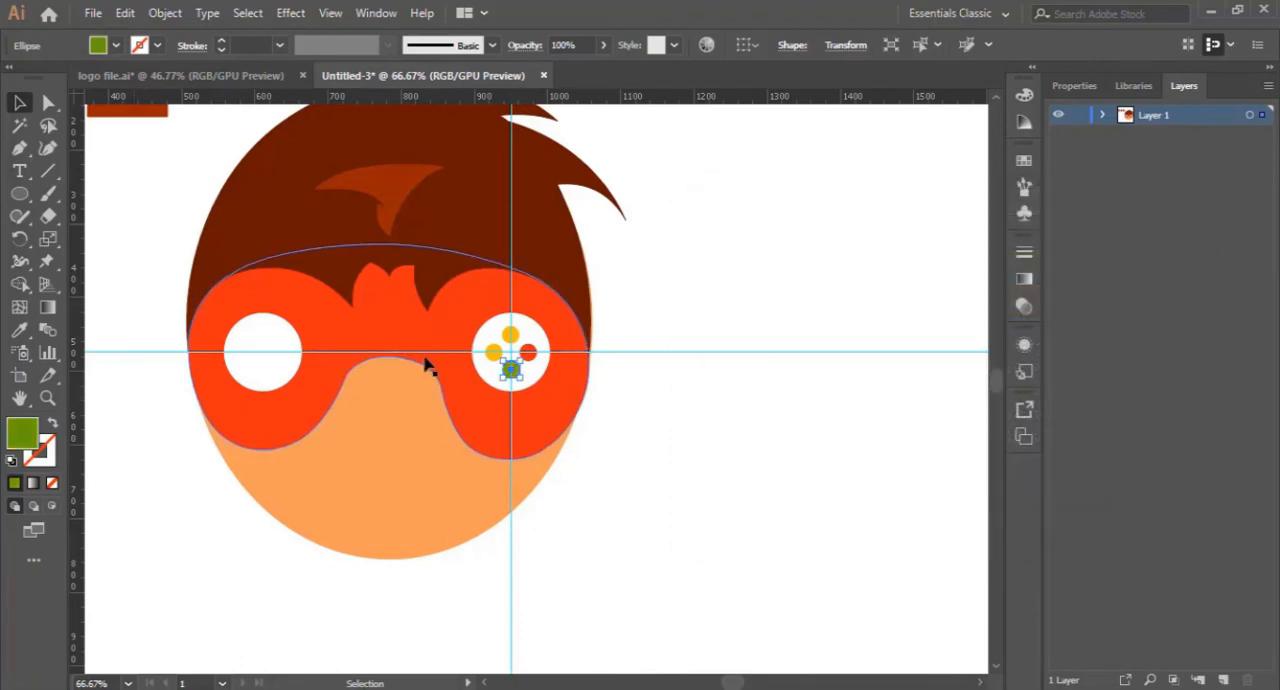
- Change the fill of the left-hand dot in the right eye to light blue 46D1D1 and deselect it
left_click(493, 352)
double_click(22, 432)
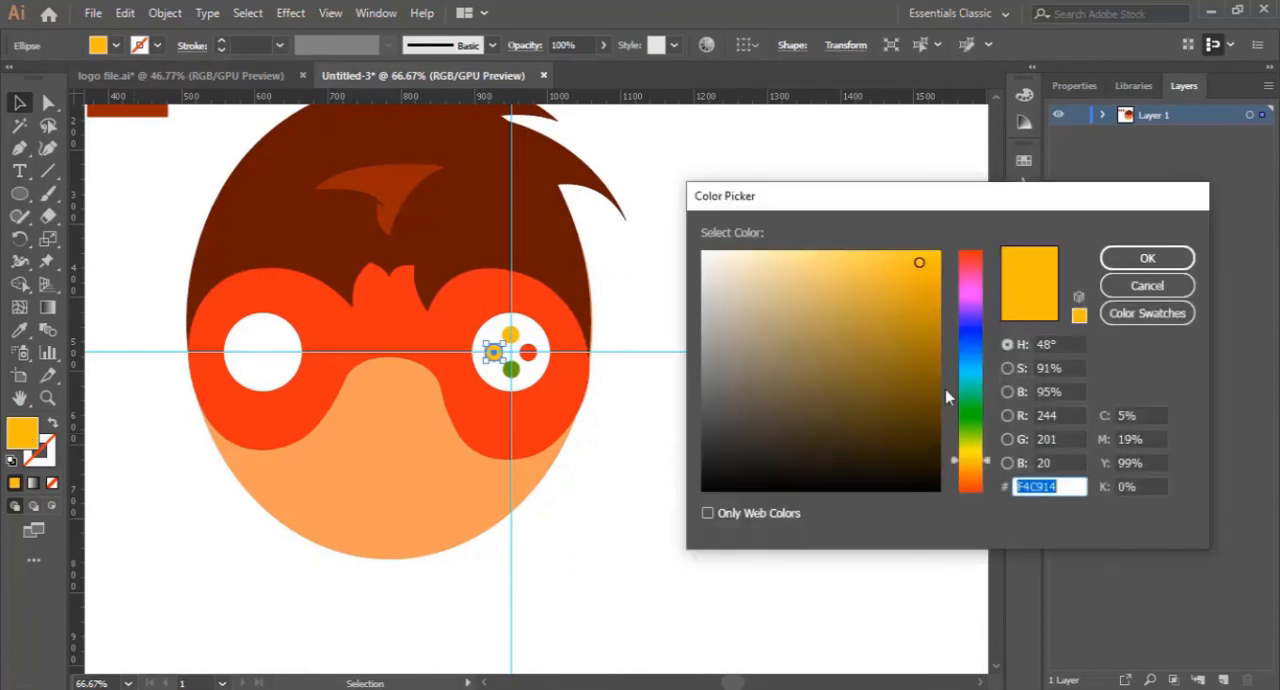
left_click(975, 377)
left_click(861, 293)
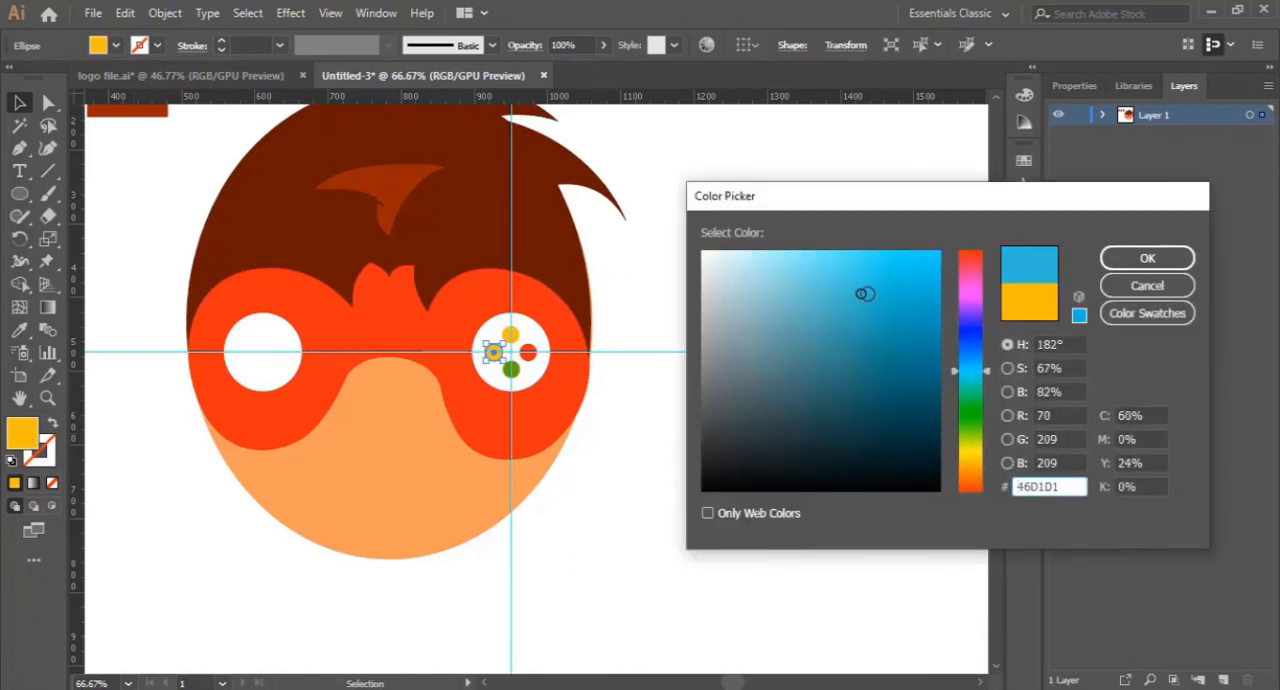
left_click(1149, 261)
left_click(690, 532)
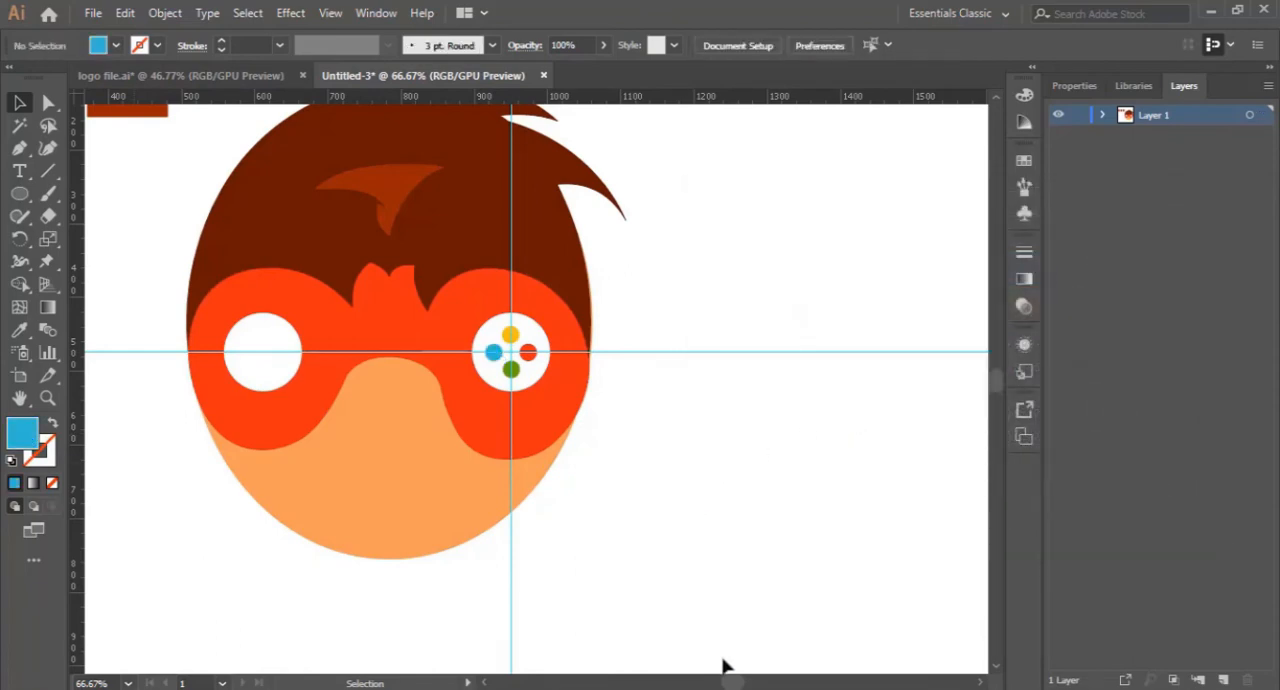
- Place a vertical guide through the centre of the left white eye
left_click_drag(735, 683, 730, 685)
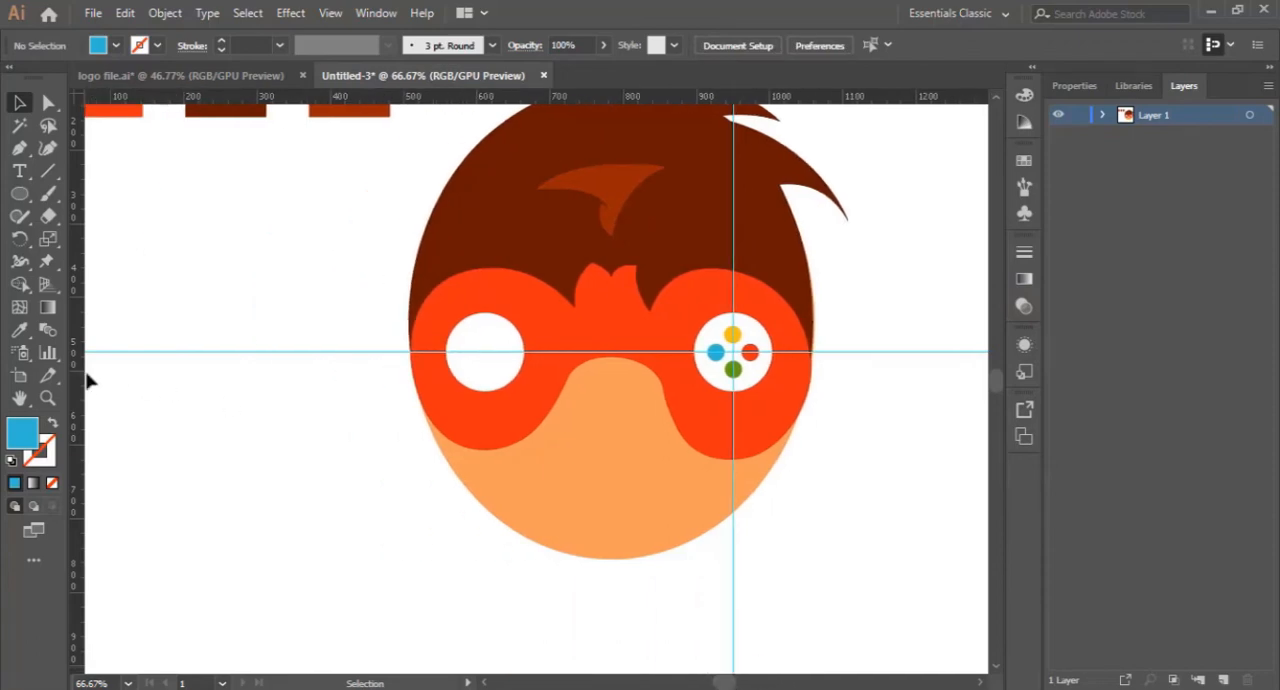
left_click(53, 400)
left_click(492, 356)
left_click(537, 379)
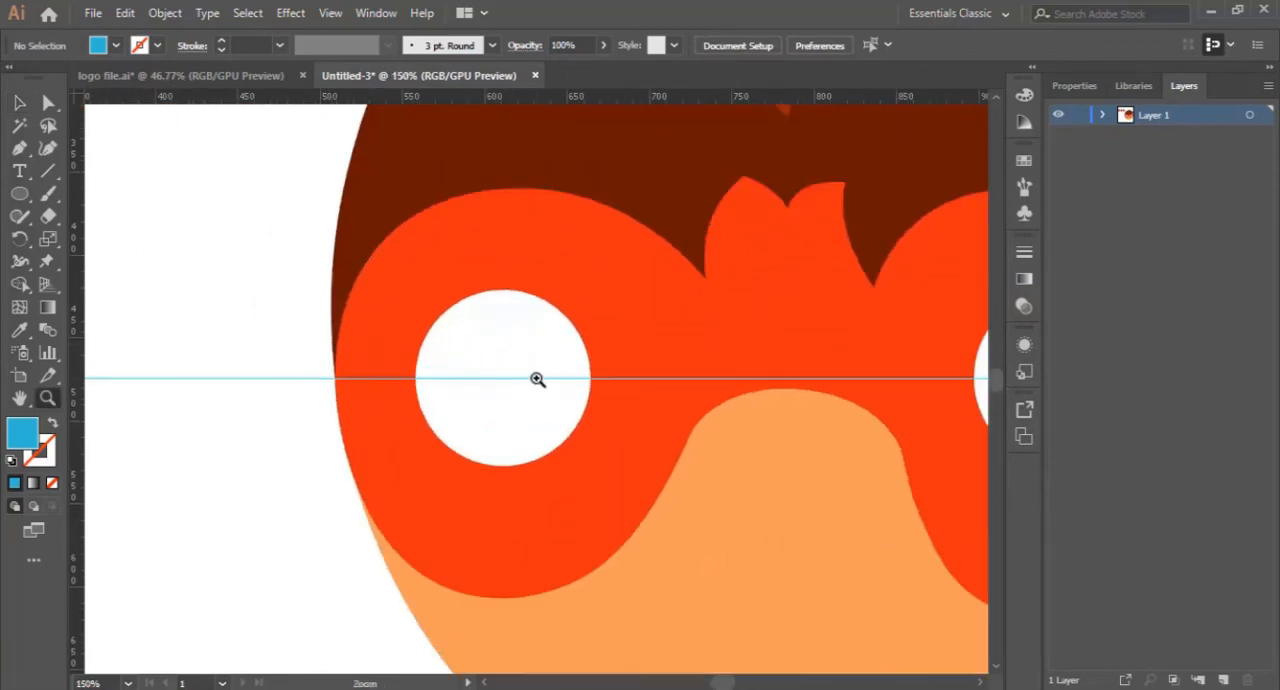
left_click(19, 102)
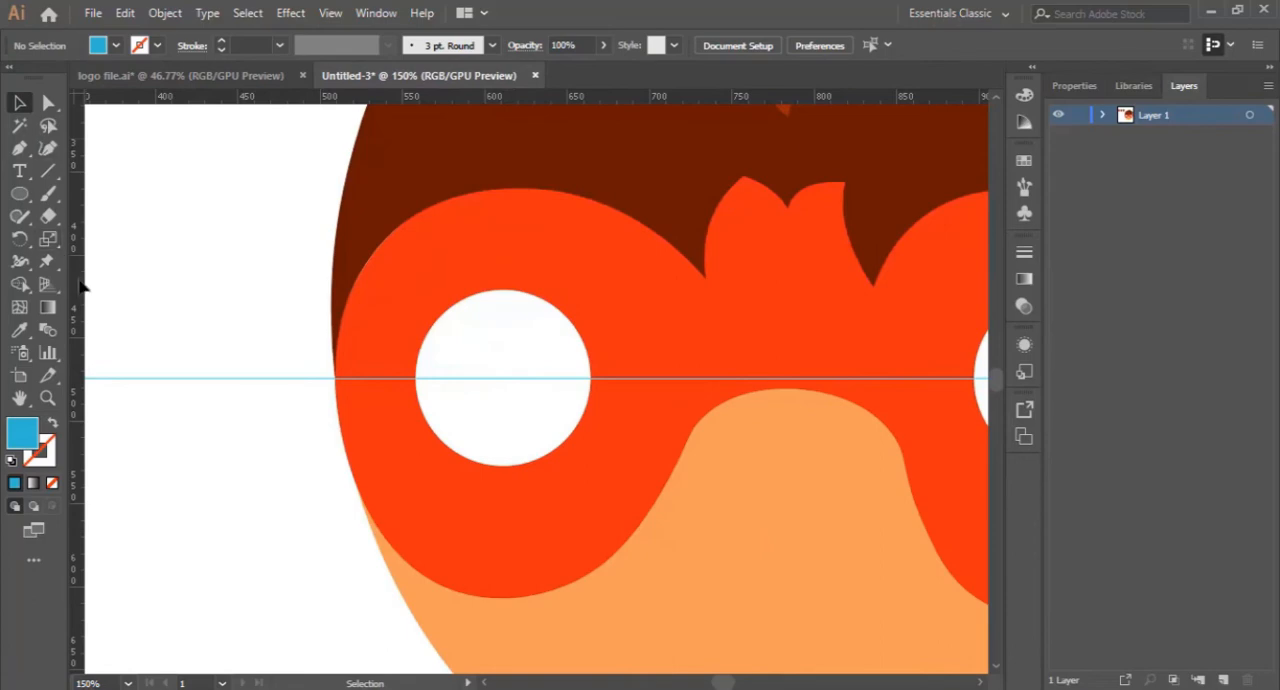
scroll(503, 371, "left", 5)
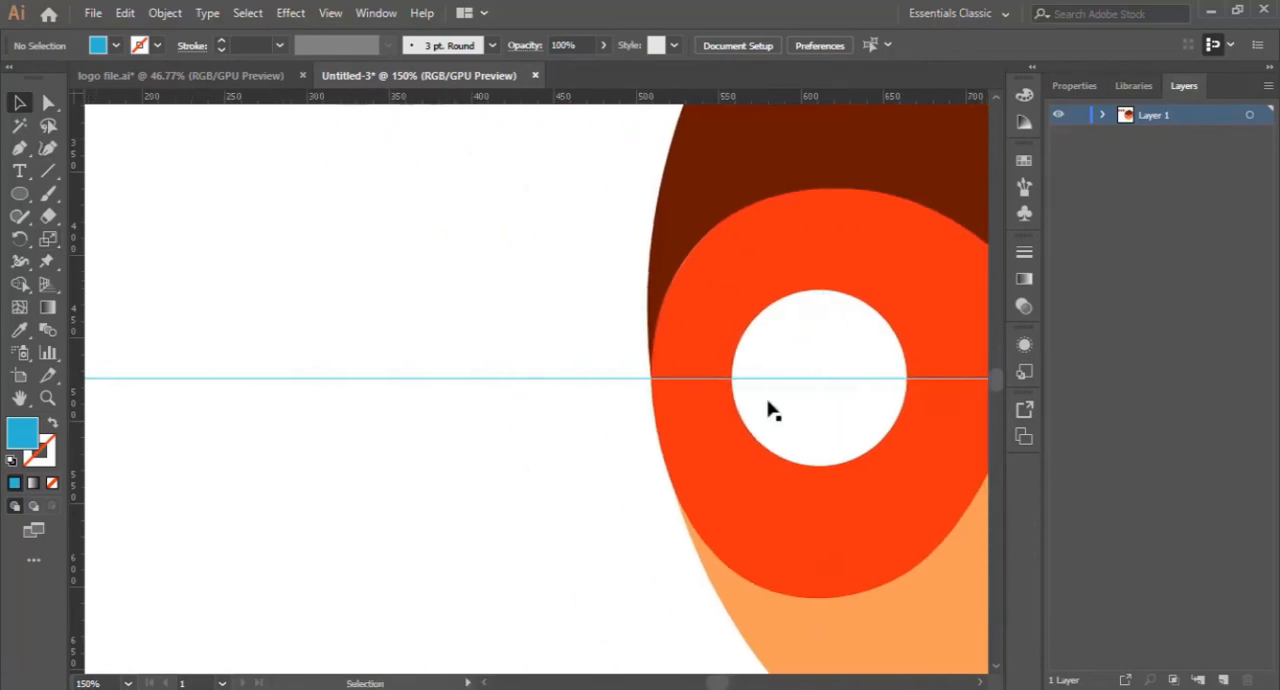
left_click(846, 390)
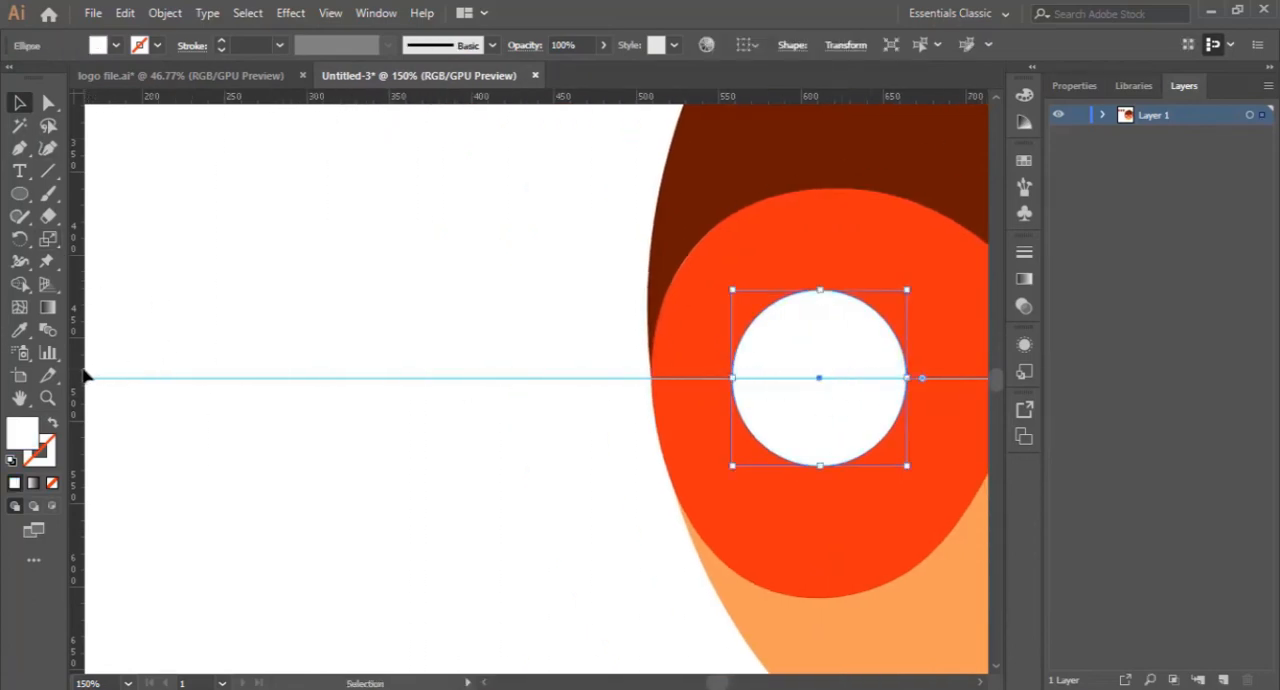
left_click_drag(85, 376, 821, 423)
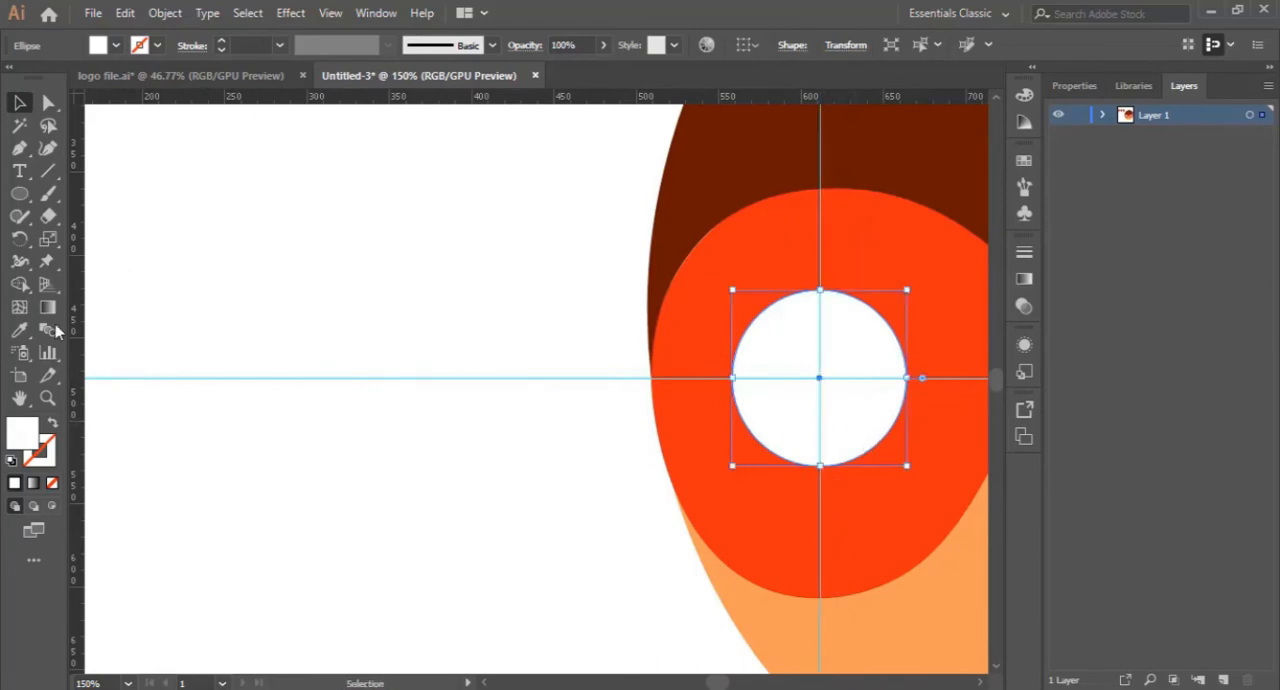
- Draw a small square on the vertical guide in the upper part of the left eye and fill it with the mask's red-orange
left_click(19, 197)
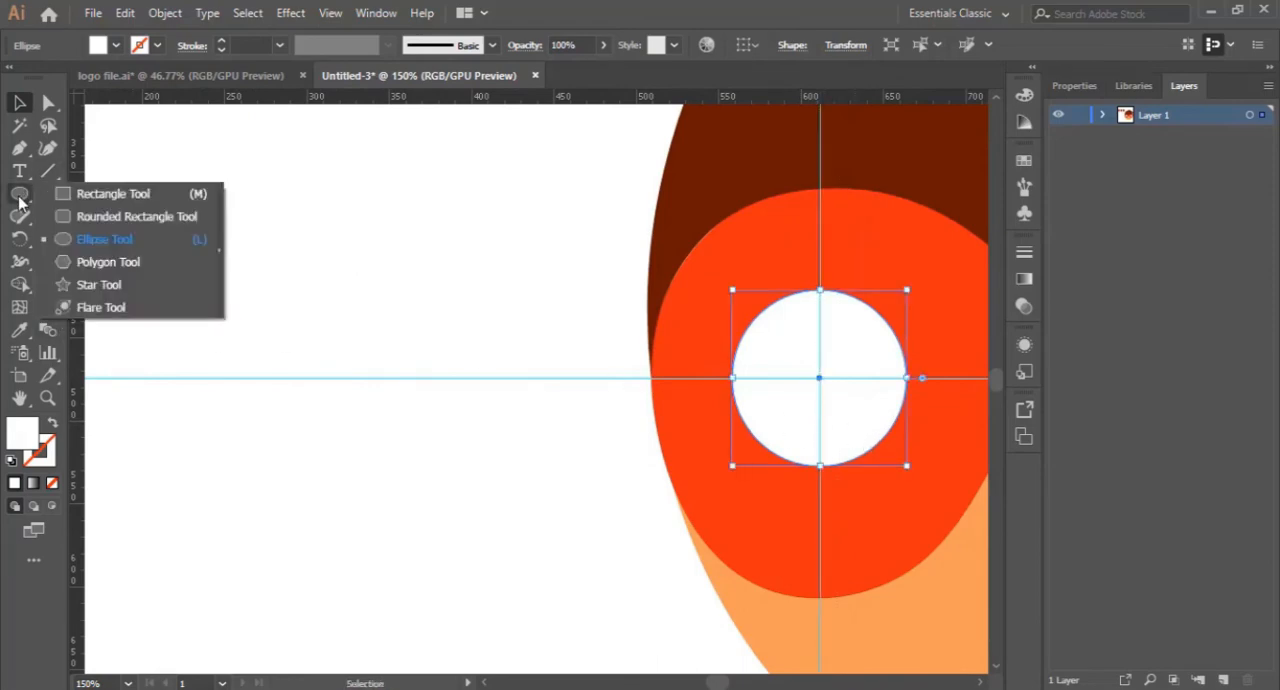
left_click(140, 196)
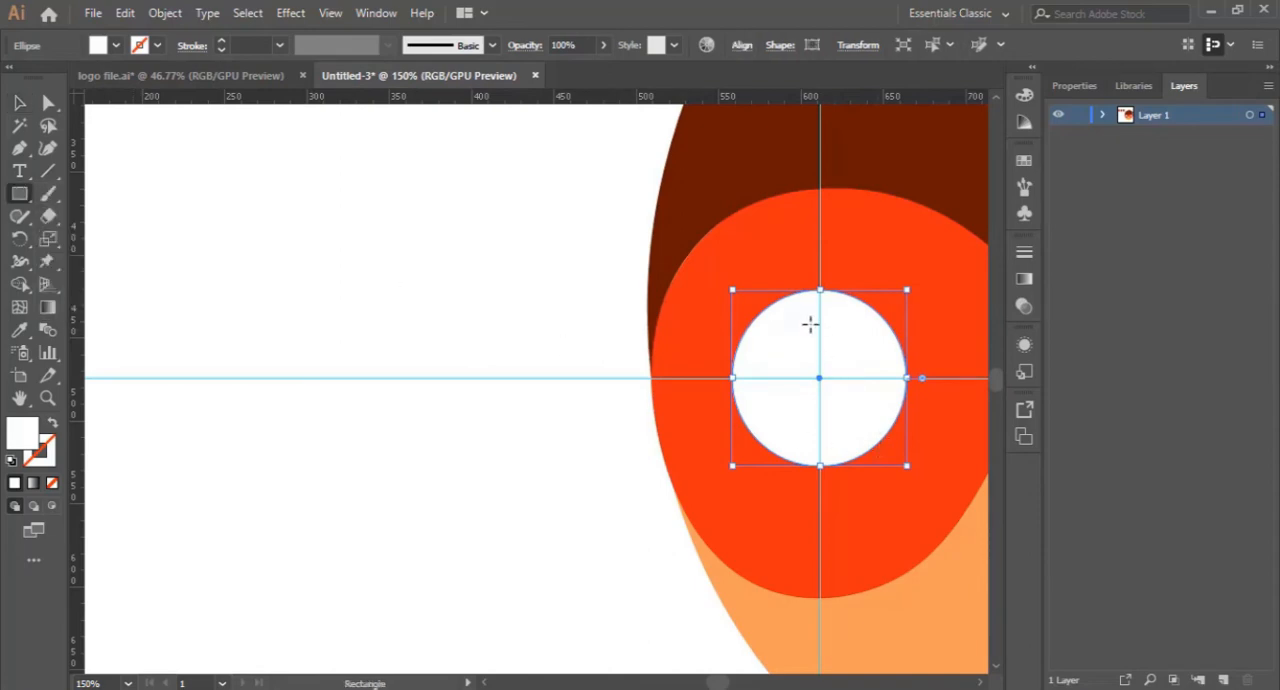
left_click_drag(803, 322, 835, 354)
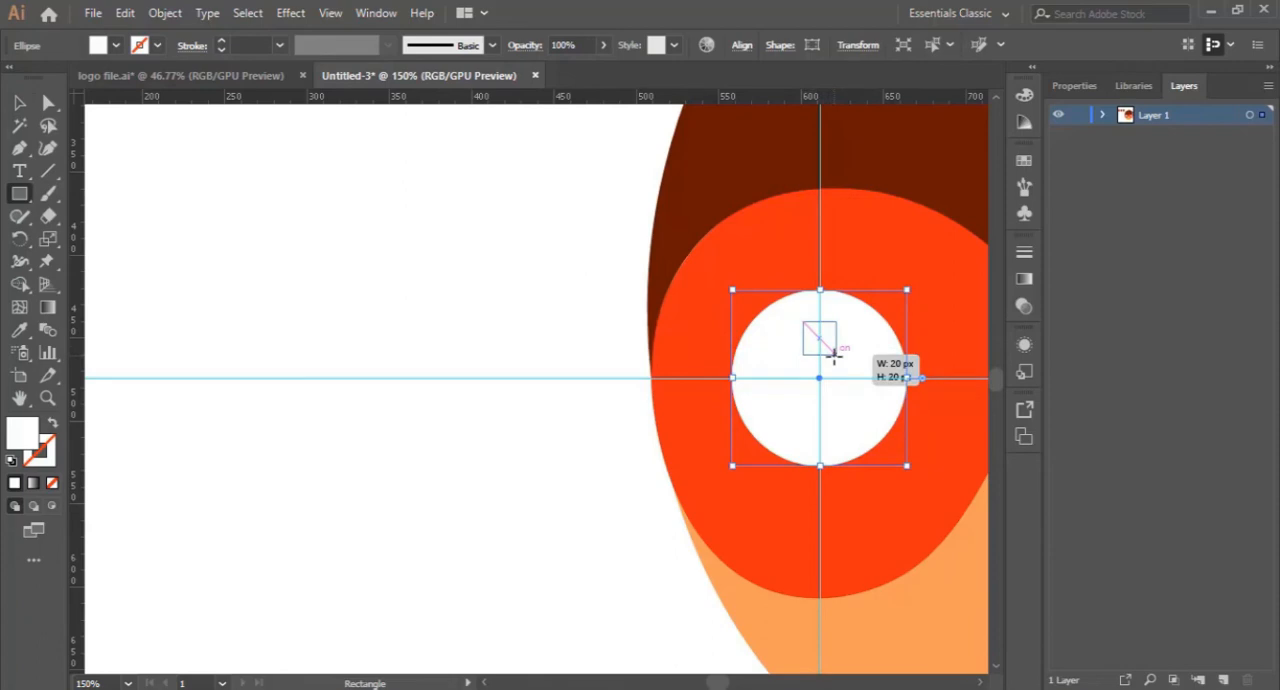
mouse_move(835, 354)
left_mouse_down()
mouse_move(826, 366)
mouse_move(841, 359)
left_mouse_up()
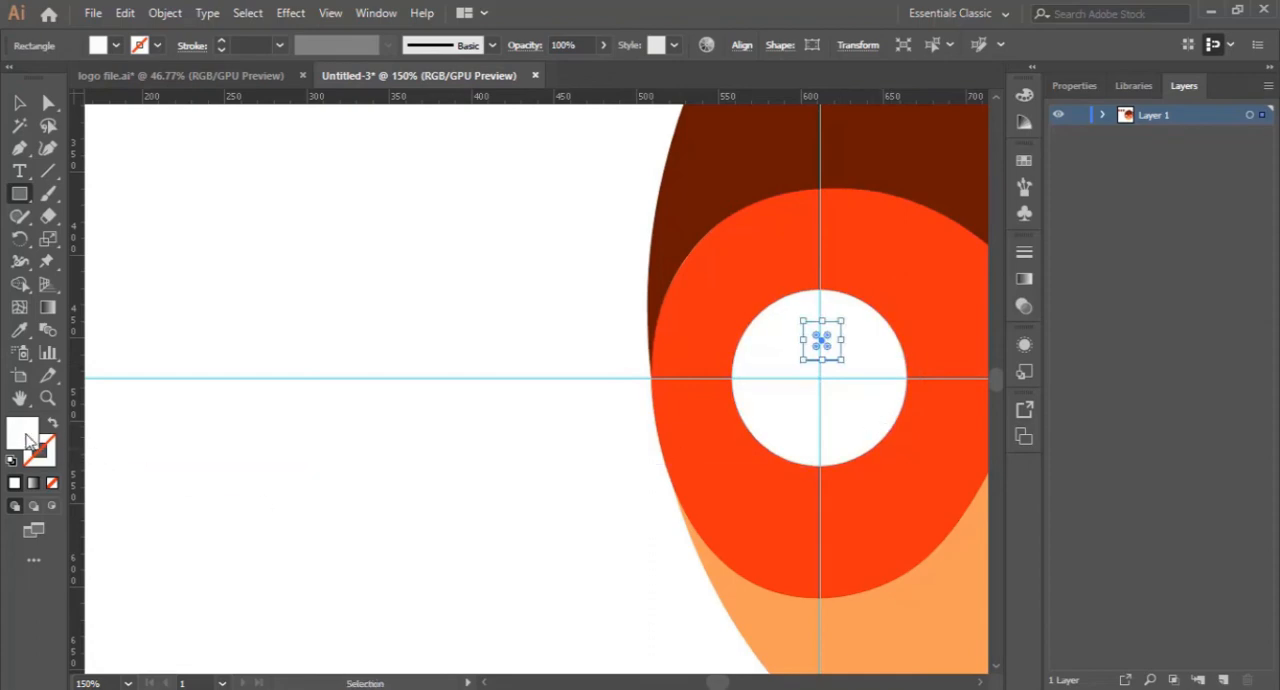
left_click(20, 333)
left_click(871, 257)
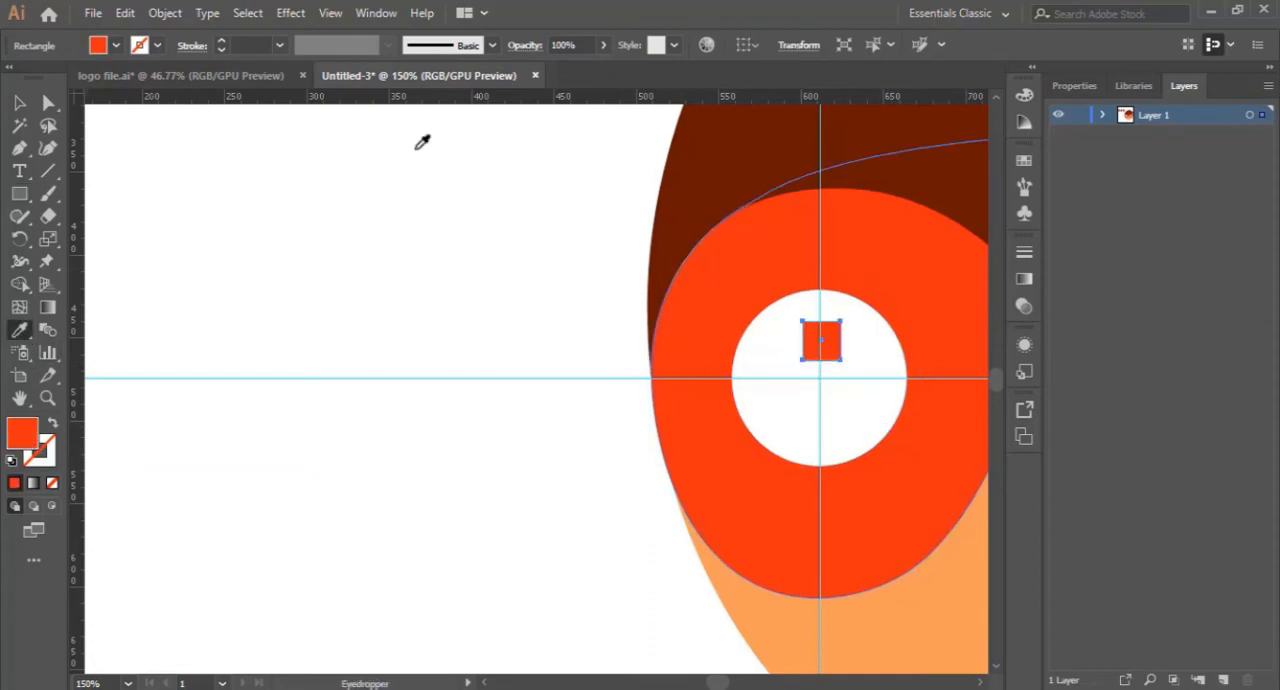
key("v")
left_click(614, 401)
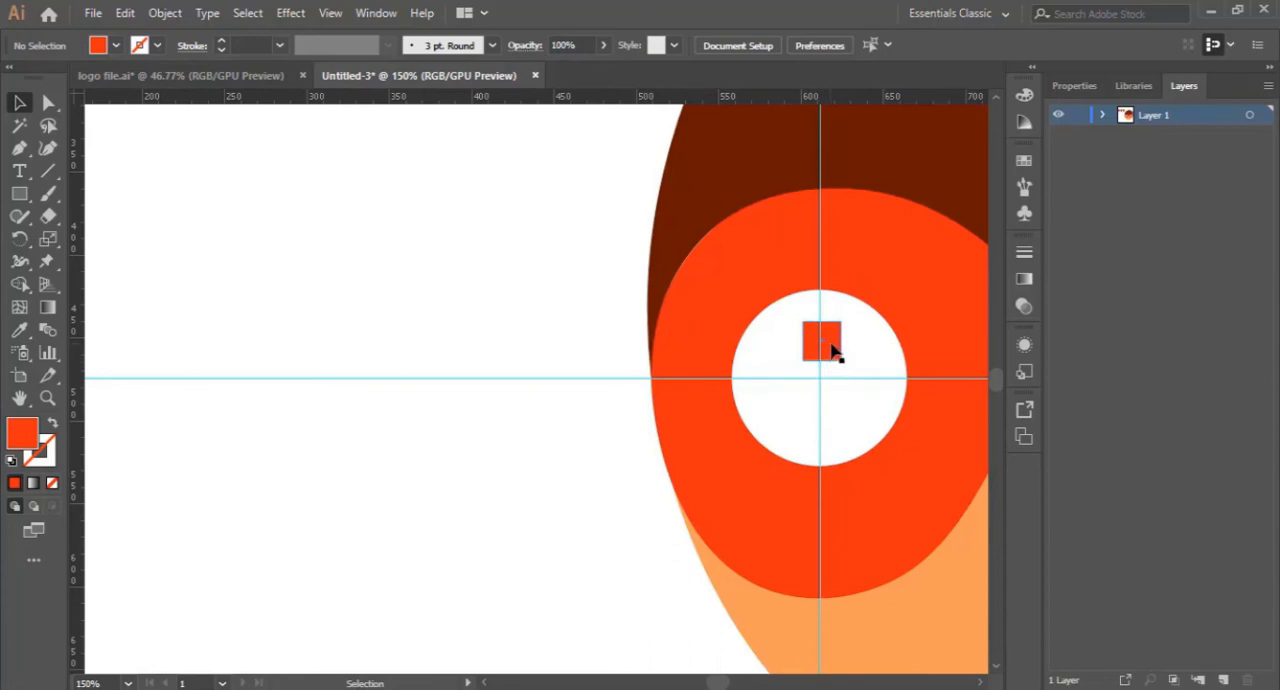
- Duplicate the red-orange square to the right and bottom arms of a cross around the guide intersection in the left eye
left_click_drag(833, 354, 866, 387)
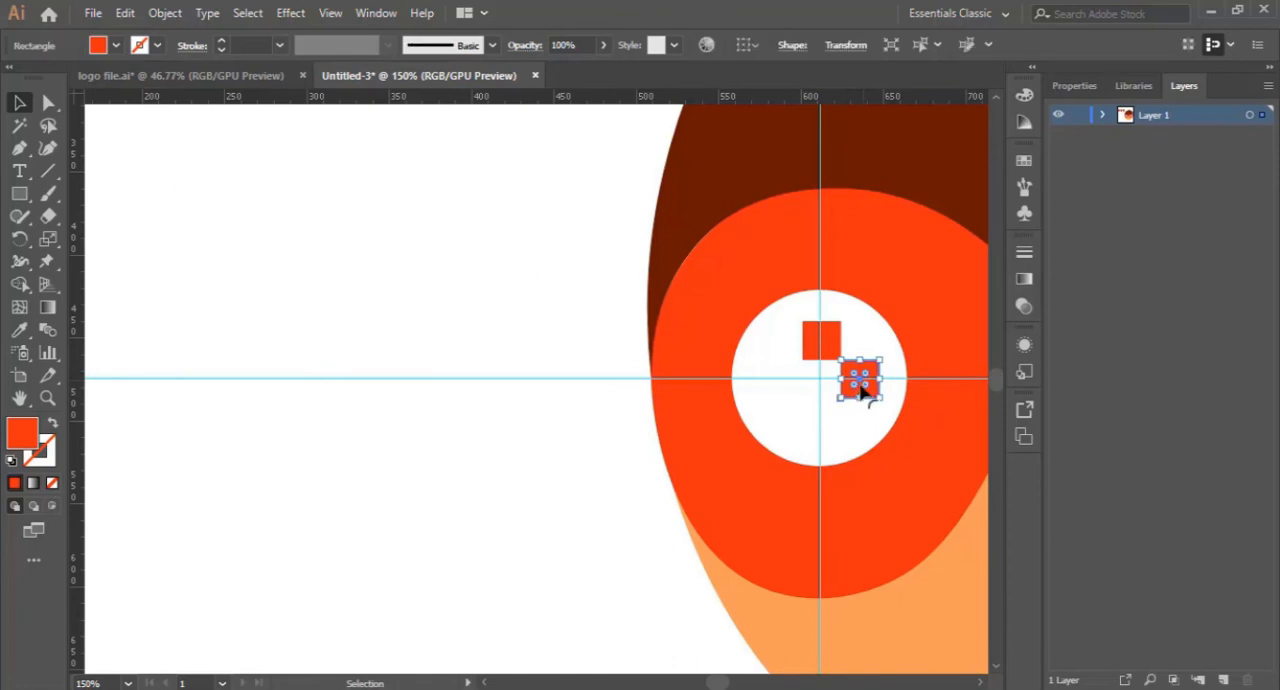
left_click_drag(868, 396, 838, 431)
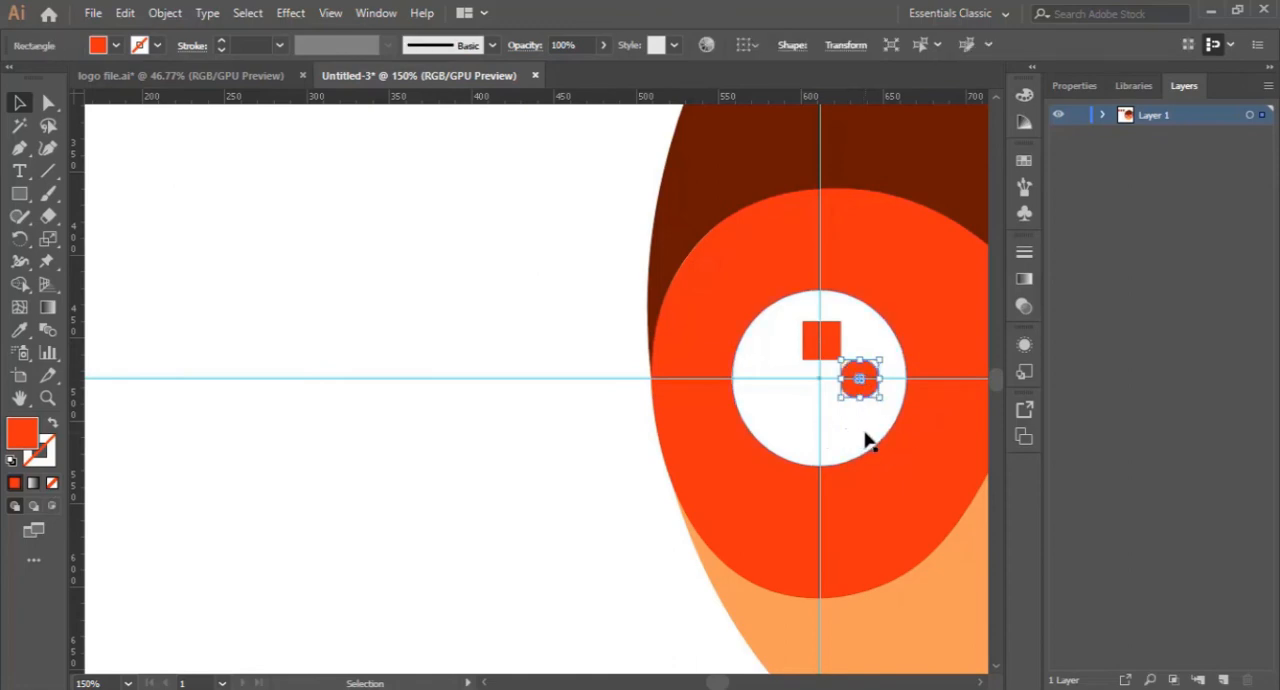
key("ctrl+z")
left_click_drag(864, 384, 824, 418)
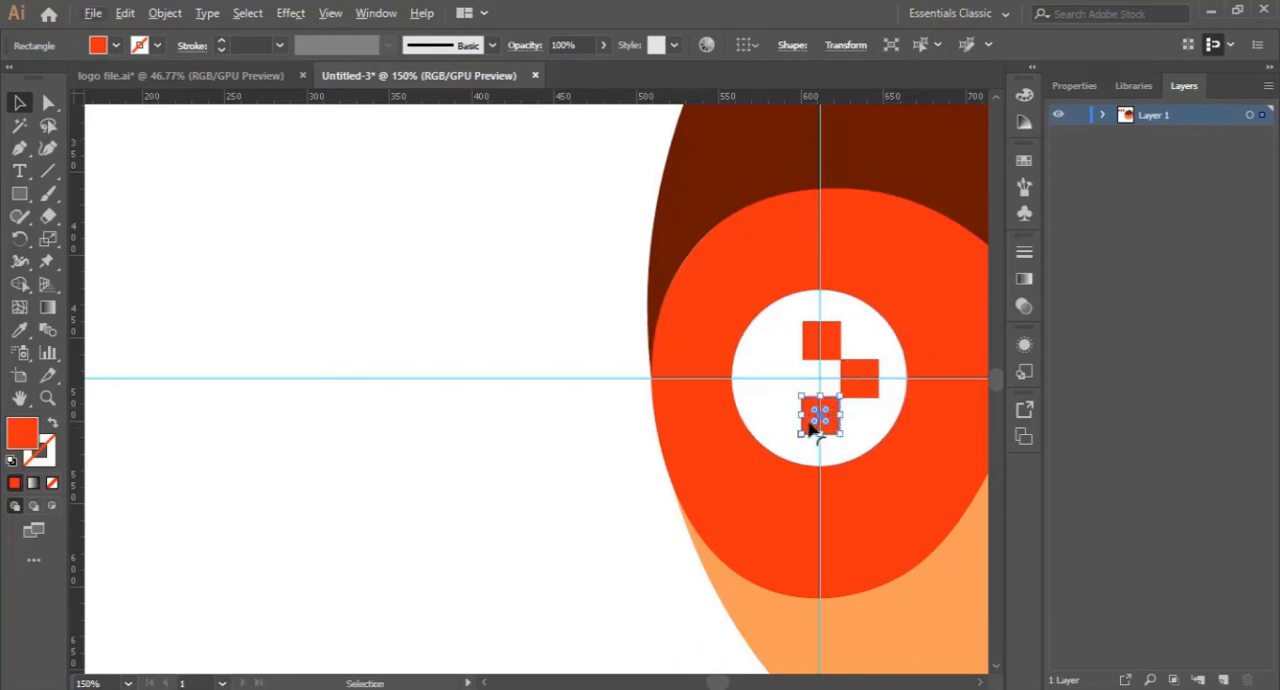
- Duplicate the red-orange square to the left arm of the cross in the left eye and deselect it
left_click_drag(812, 425, 757, 380)
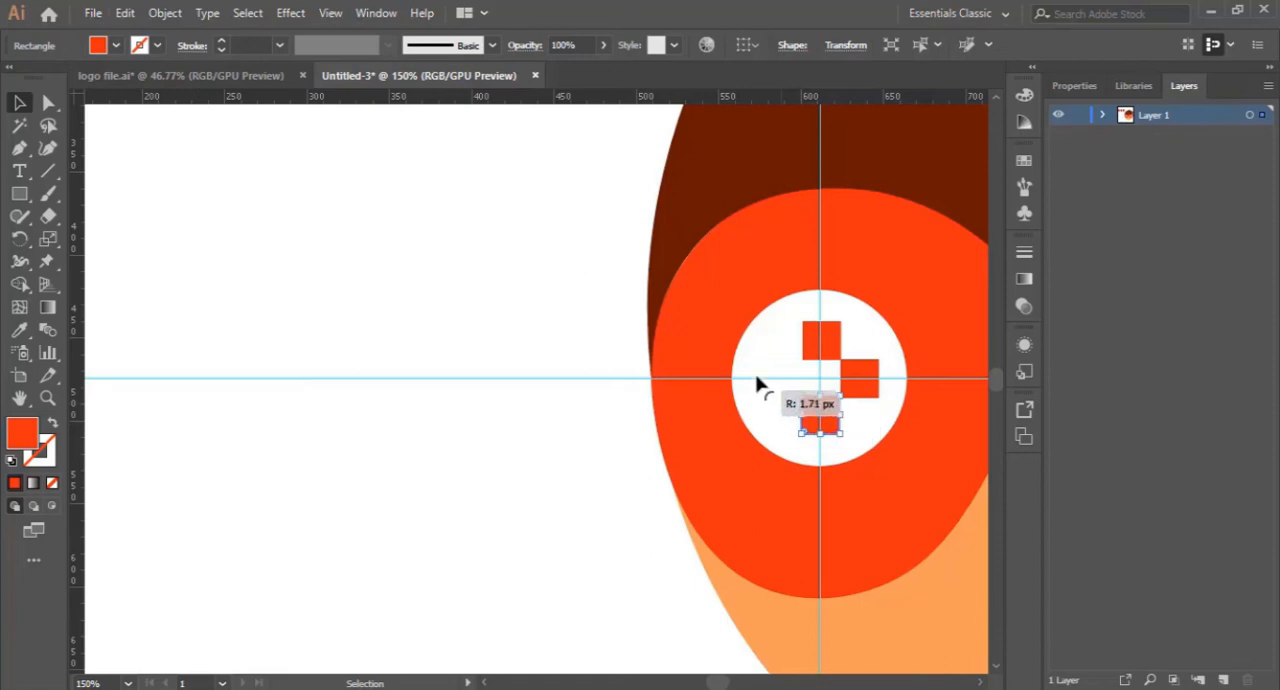
left_click(531, 491)
left_click(830, 425)
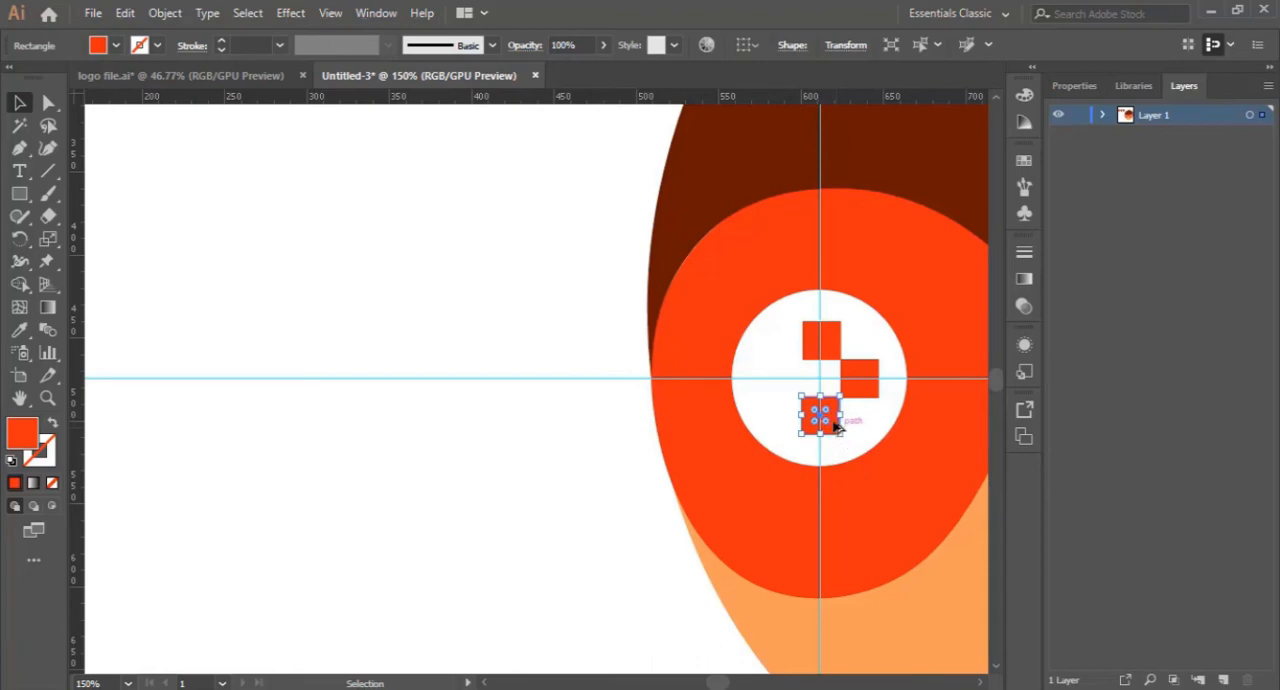
left_click_drag(836, 425, 805, 393)
left_click(523, 531)
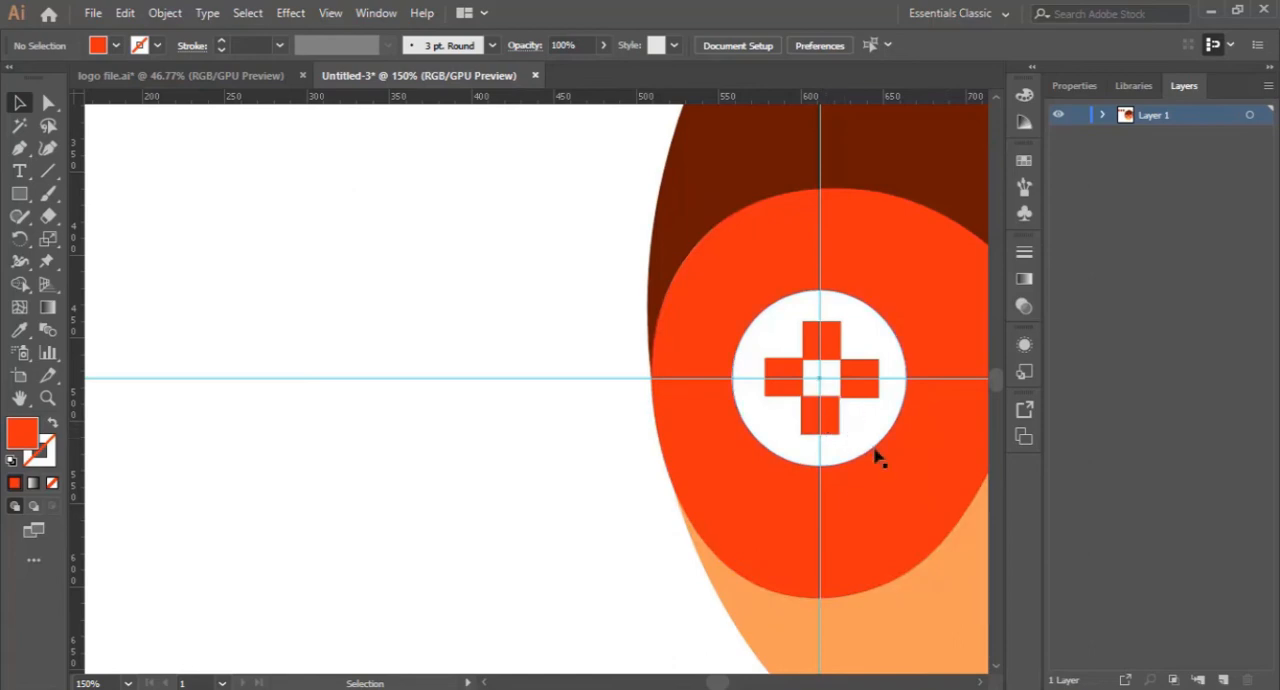
- Select the orange skin-coloured face ellipse beneath the mask
key("ctrl+minus")
key("ctrl+minus")
key("ctrl+minus")
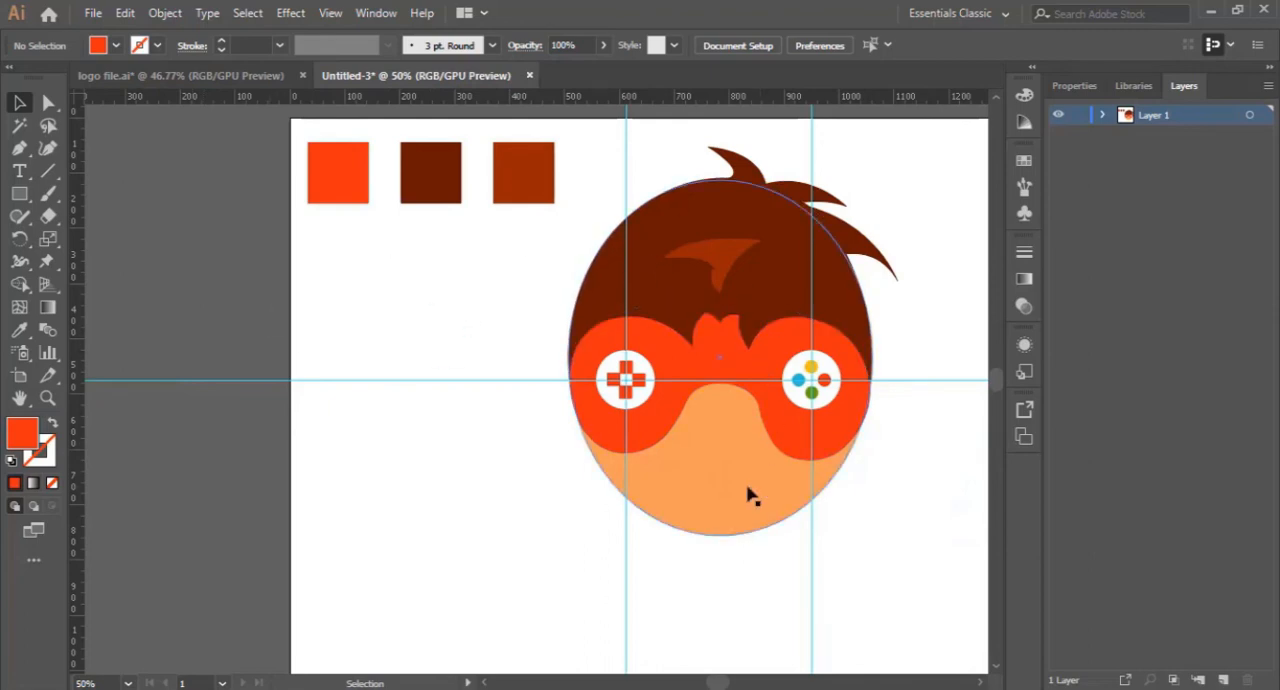
left_click(47, 397)
left_click(729, 447)
left_click(507, 404)
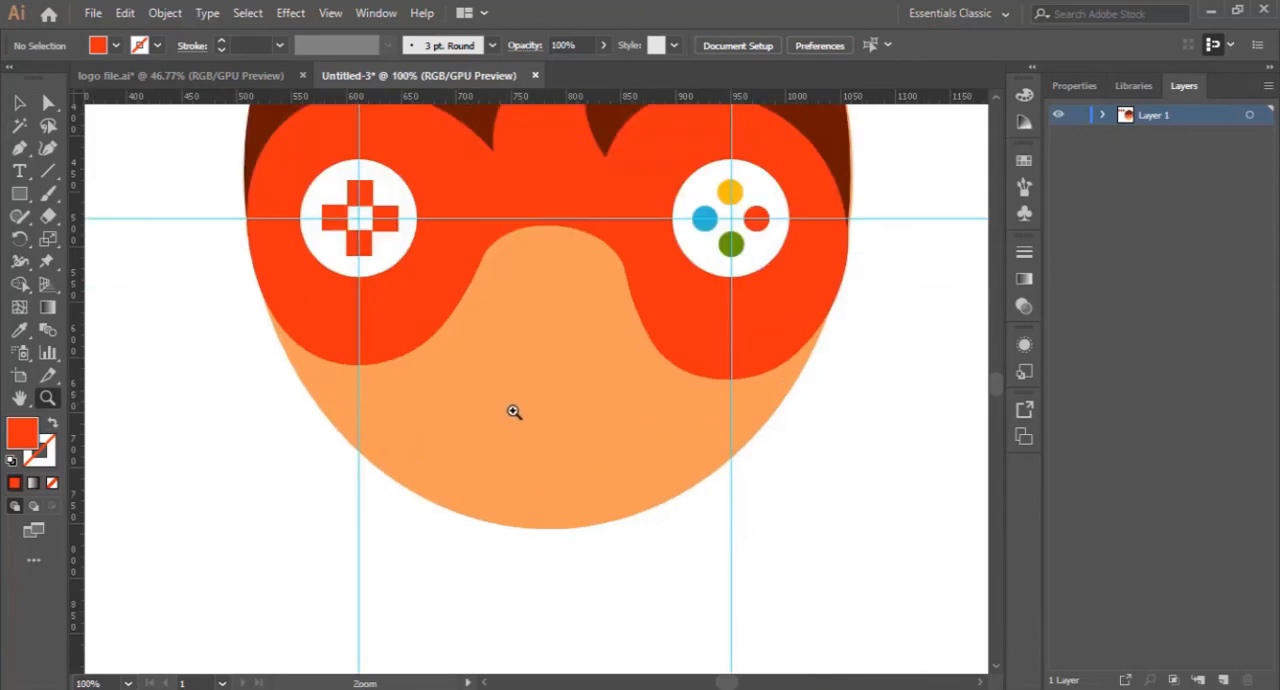
scroll(400, 428, "up", 1)
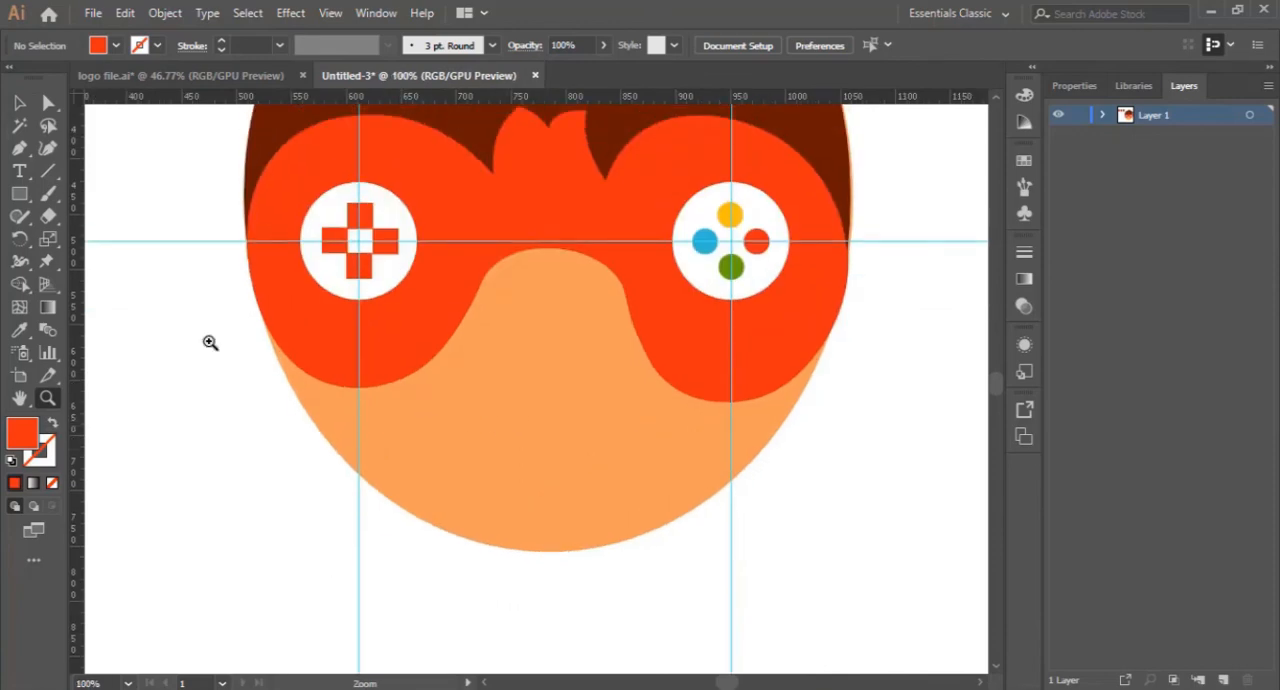
left_click(19, 102)
left_click(563, 457)
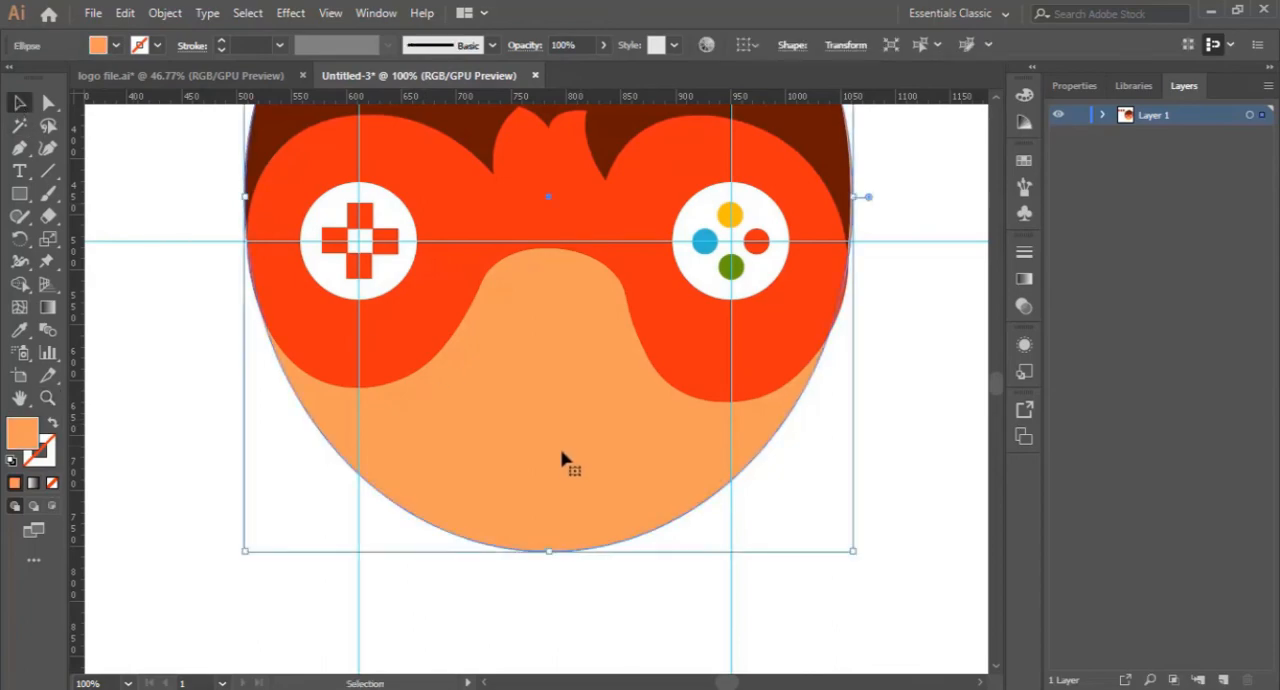
scroll(210, 418, "up", 5)
scroll(208, 418, "up", 8)
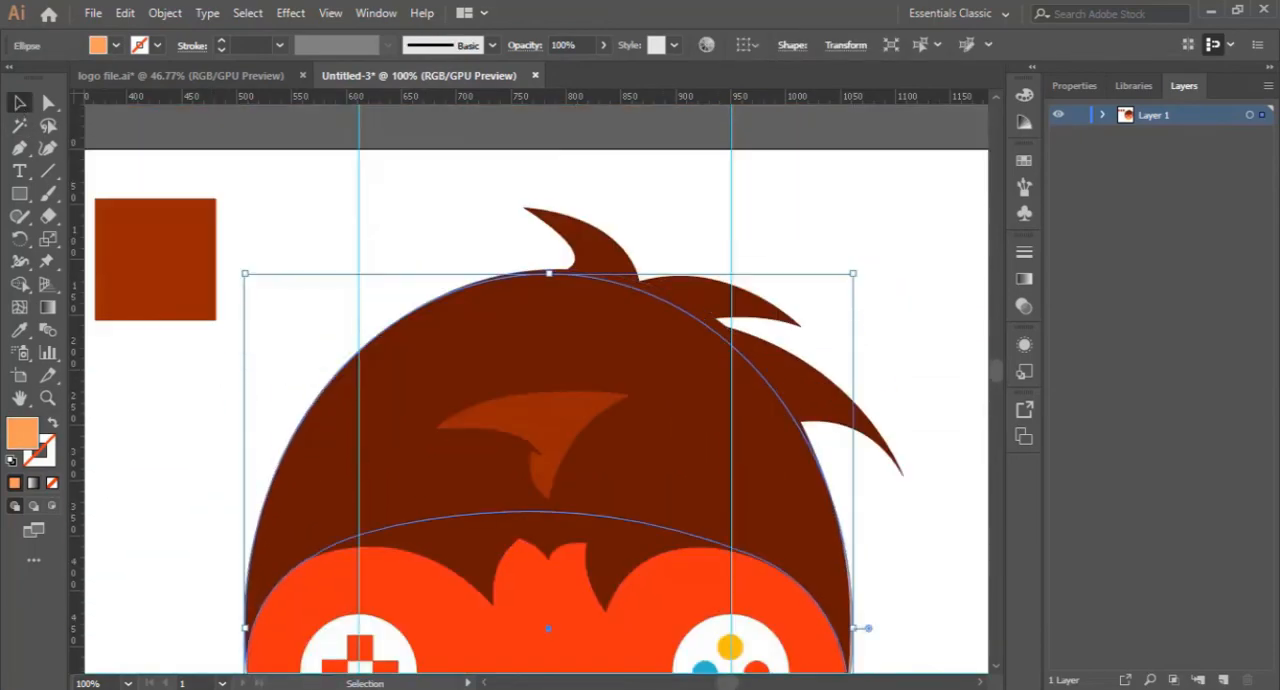
left_click_drag(727, 684, 725, 684)
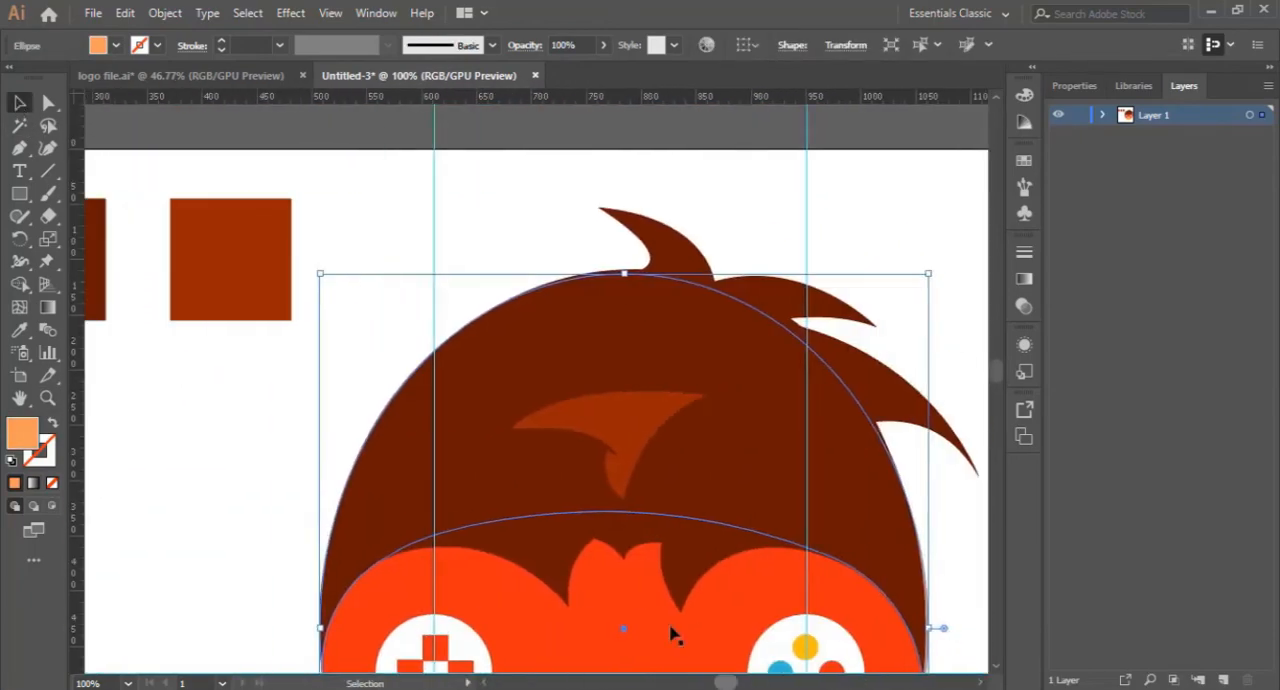
- In logo file.ai, sample the face's light skin colour with the Eyedropper, copy its hex code F5D1A1 and return to Untitled-3
left_click(248, 77)
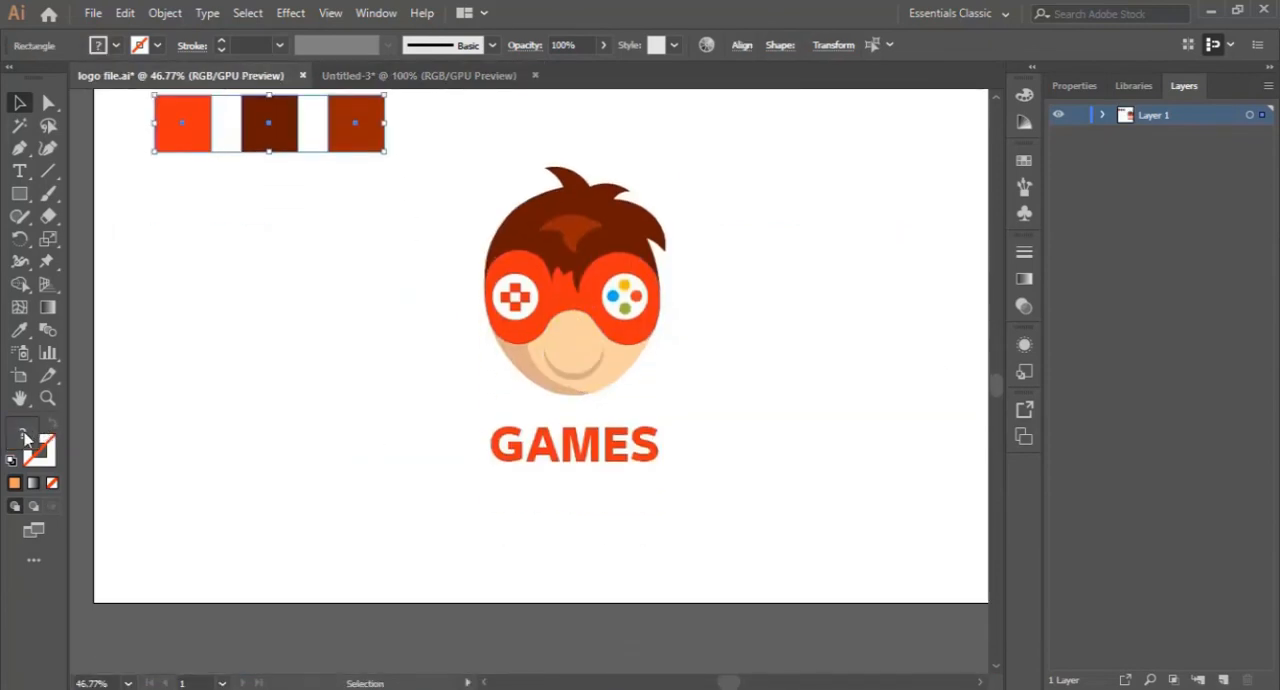
double_click(22, 433)
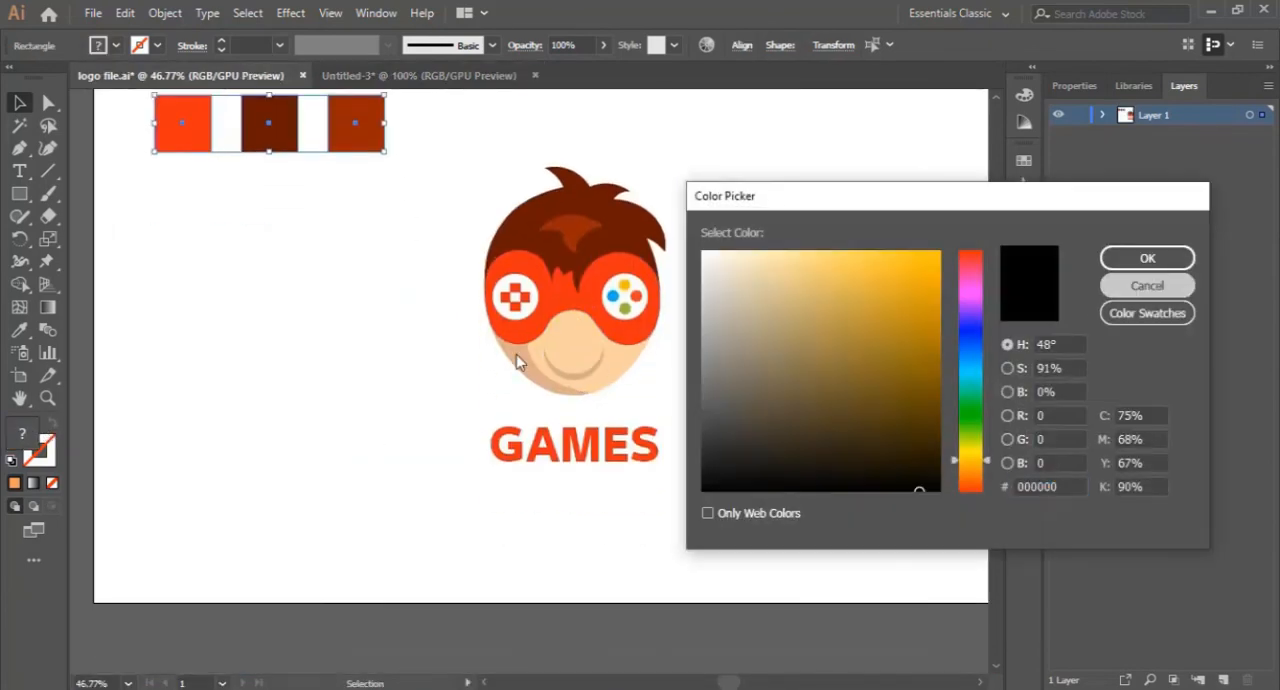
key("Escape")
key("i")
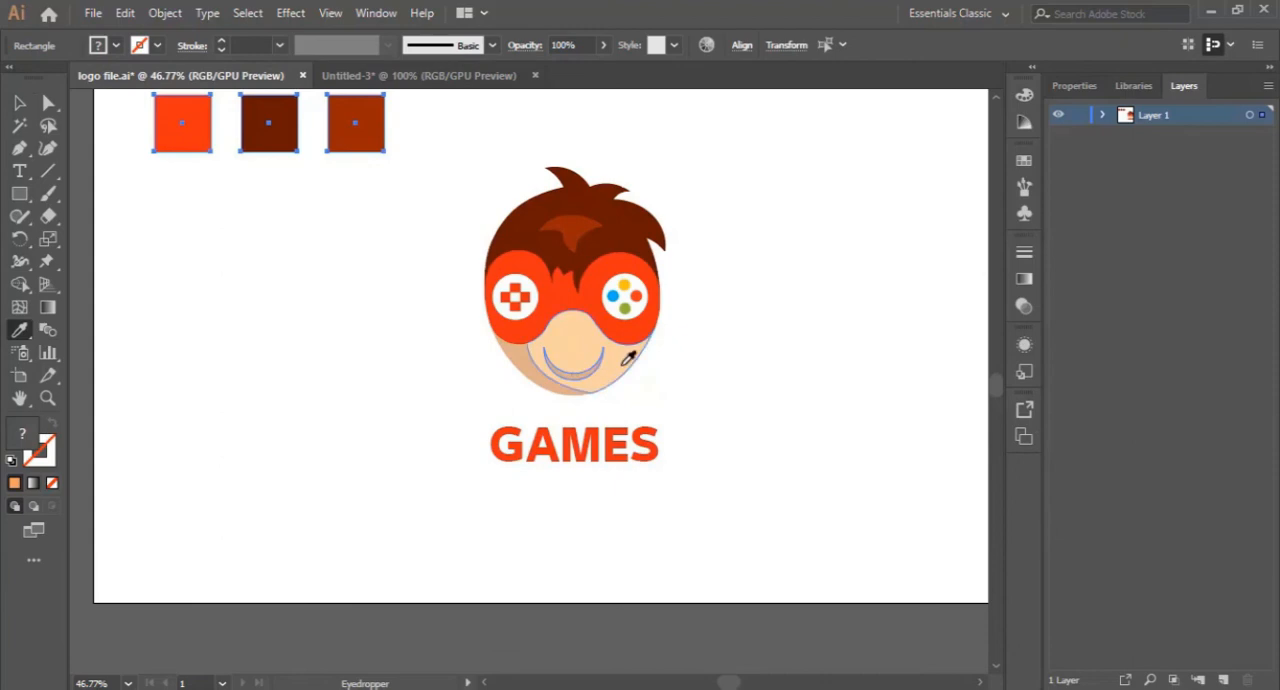
left_click(565, 330)
double_click(22, 436)
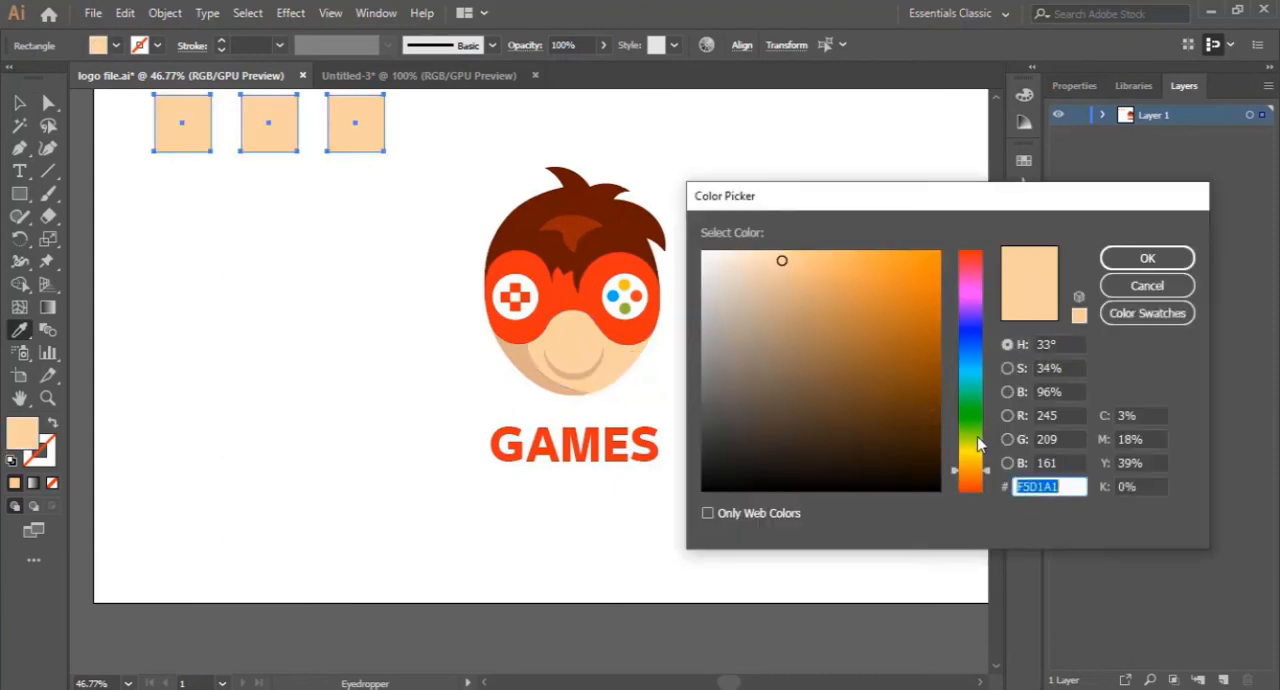
right_click(1046, 487)
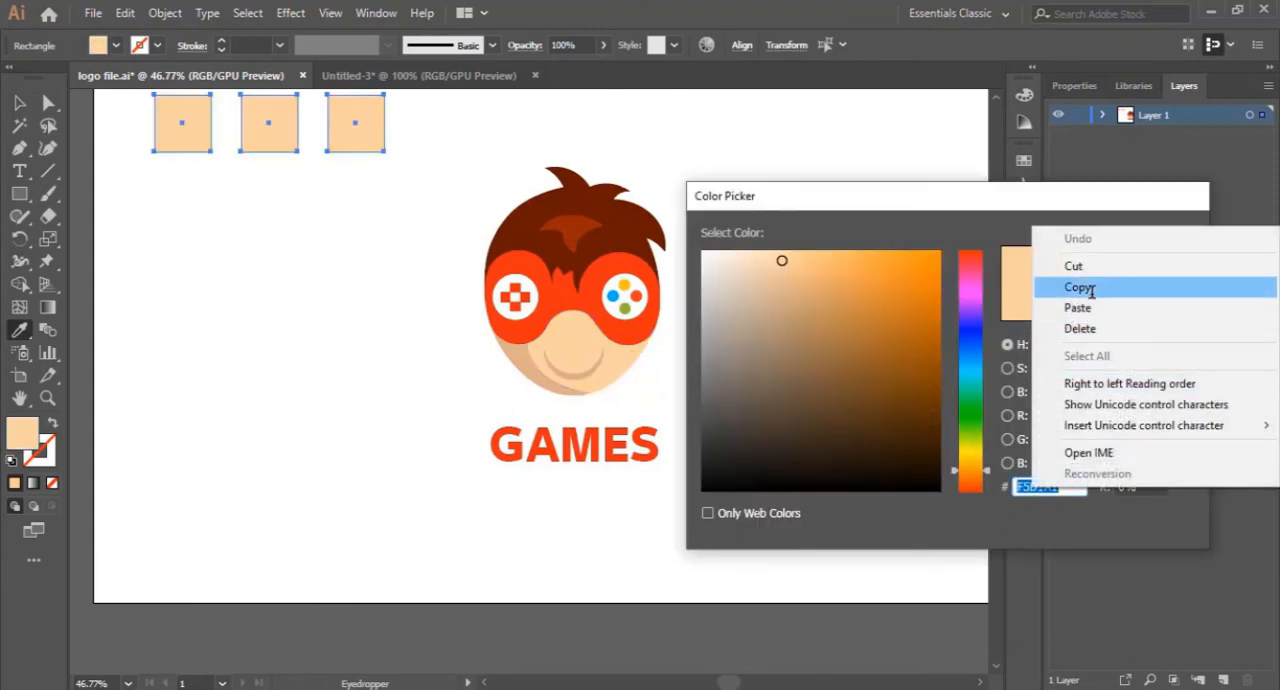
left_click(1075, 286)
left_click(1112, 286)
left_click(443, 77)
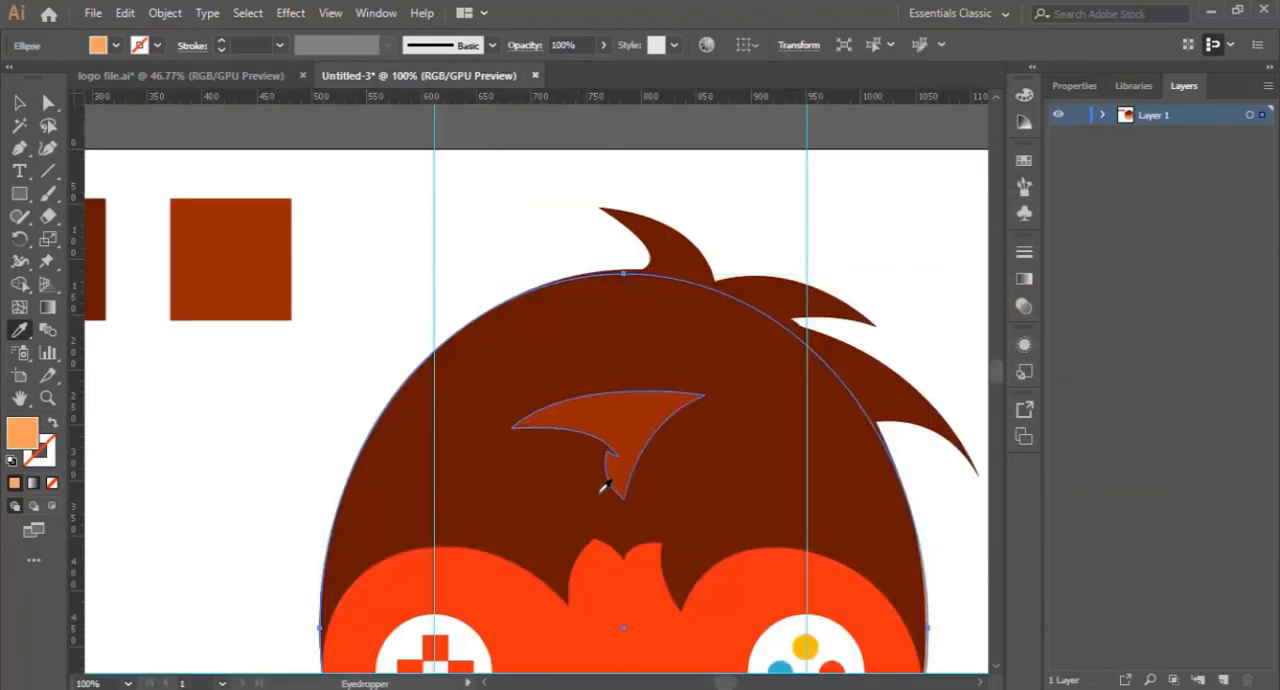
- Set the face ellipse's fill to light skin colour F5D1A1 and deselect it
scroll(603, 486, "down", 5)
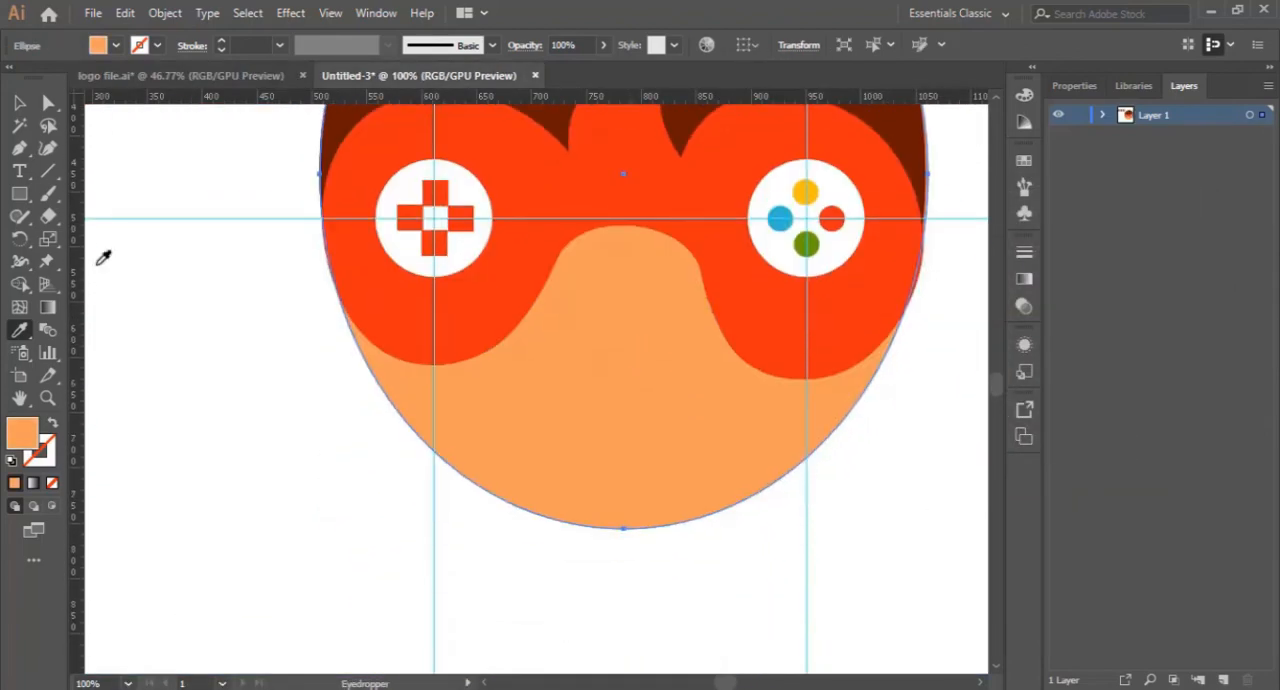
double_click(28, 440)
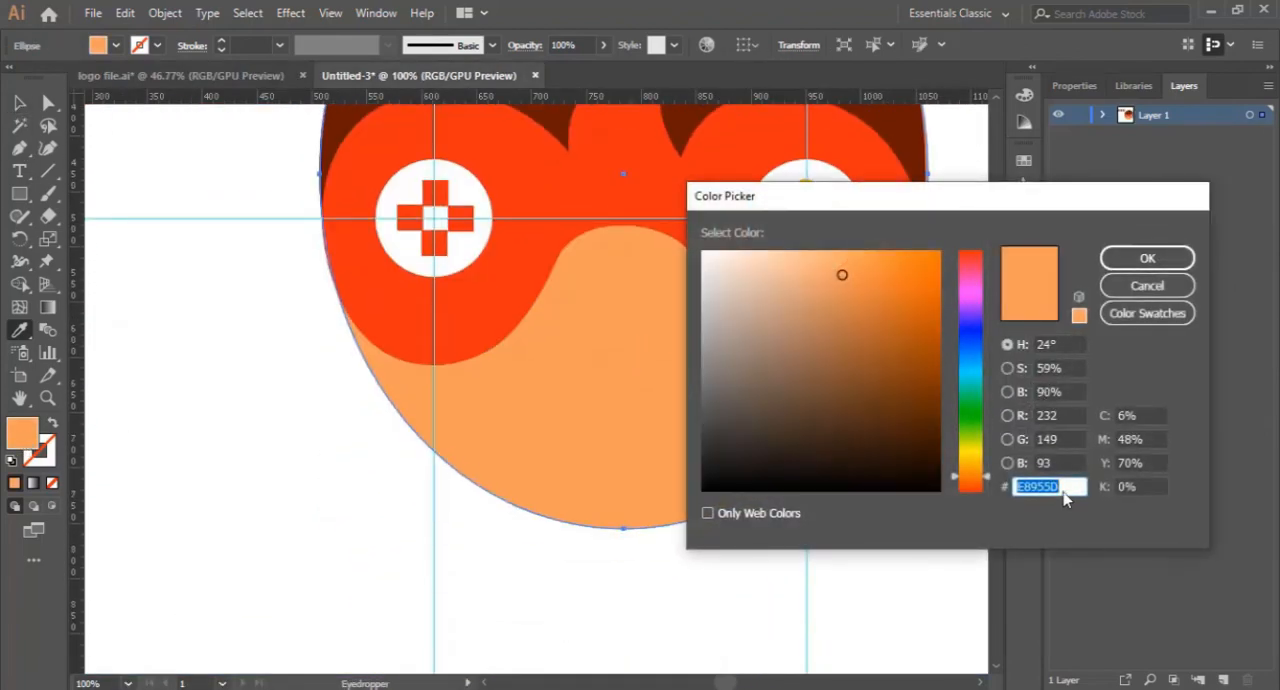
type("FDD0A0")
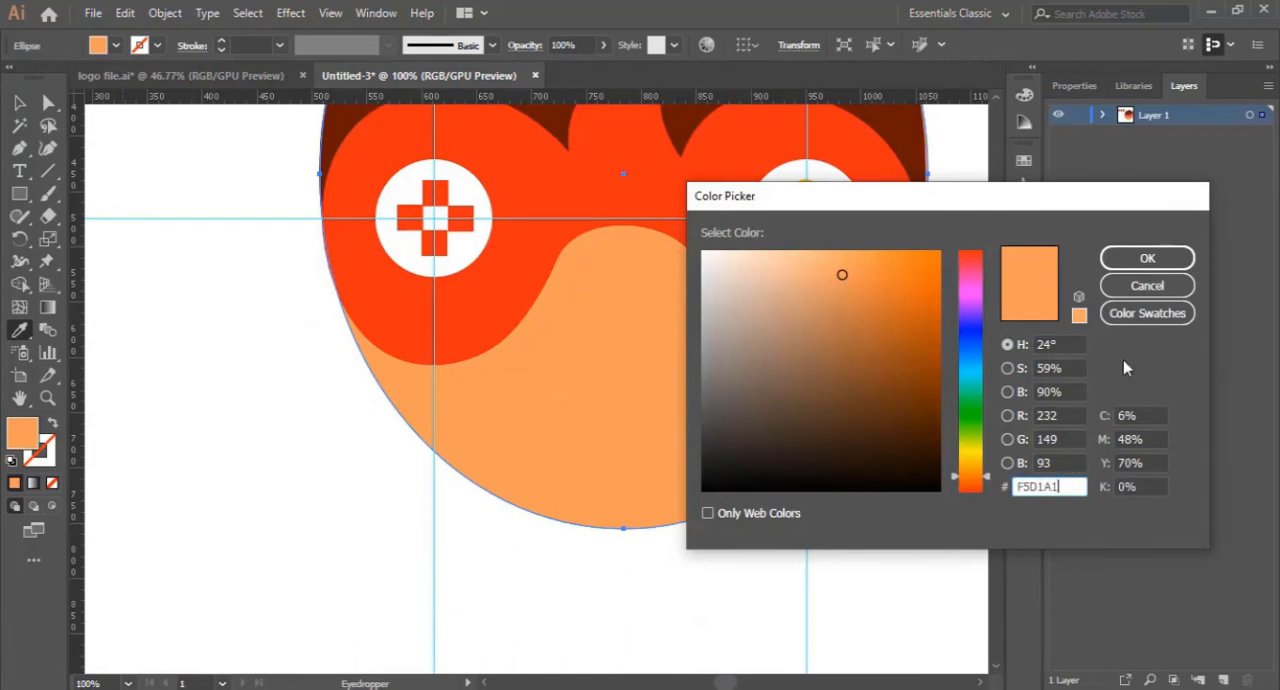
left_click(1130, 258)
key("v")
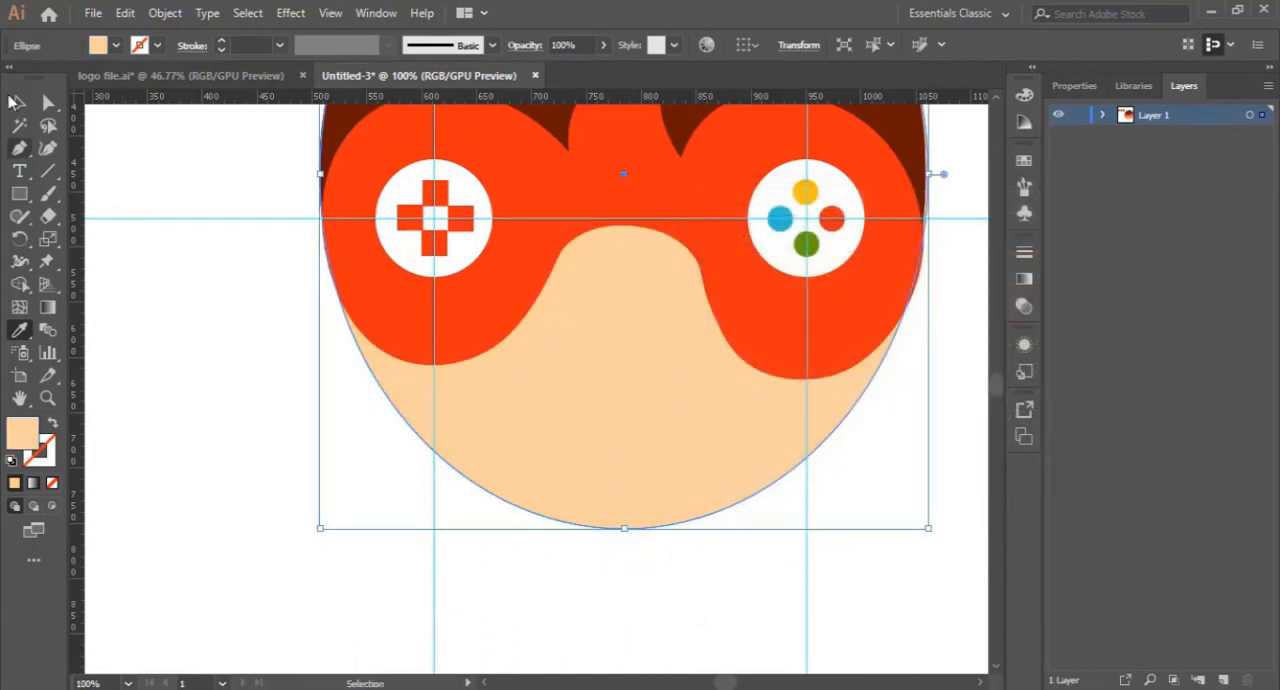
left_click(616, 588)
- Draw a closed crescent shadow with the Pen tool along the lower-left jaw, from the mask's lower edge to the chin
left_click(655, 435)
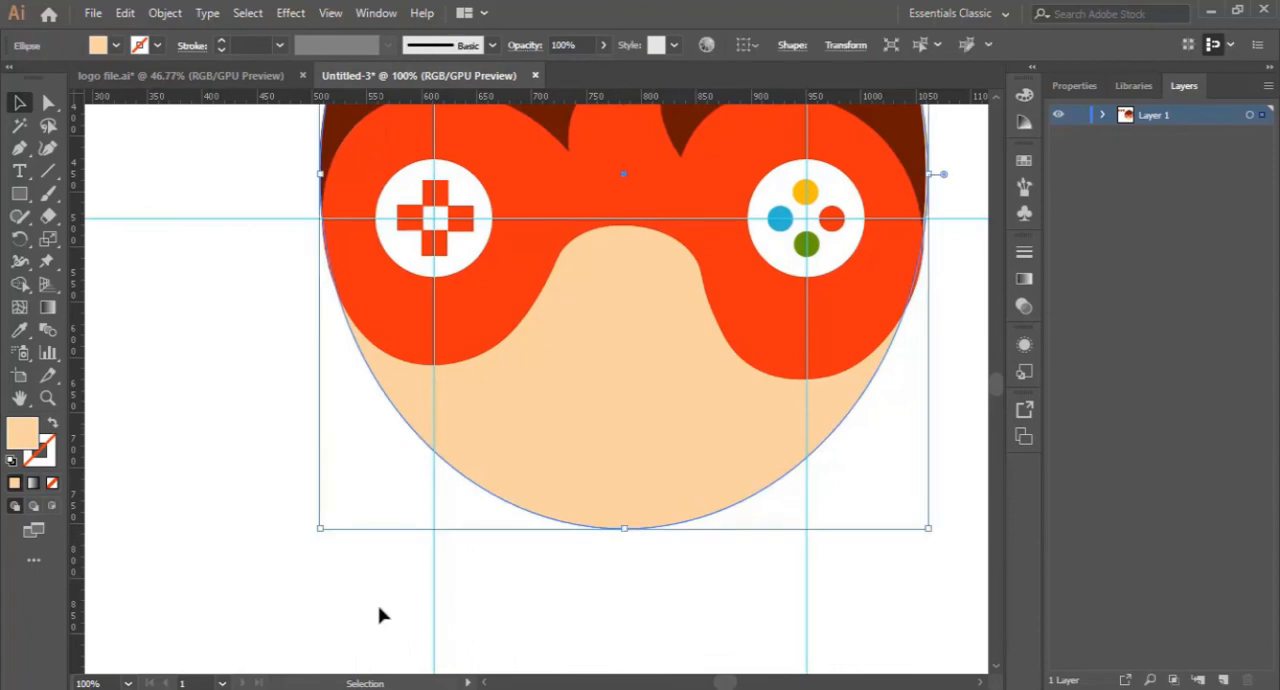
left_click(19, 147)
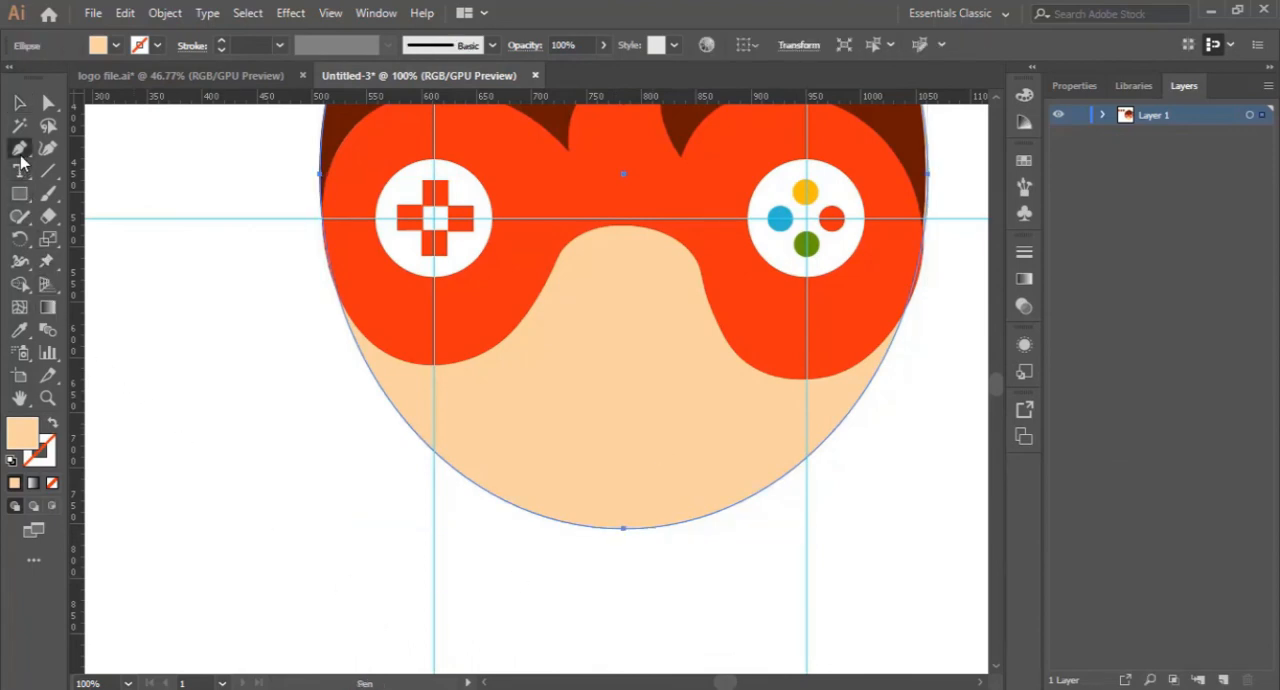
left_click(450, 363)
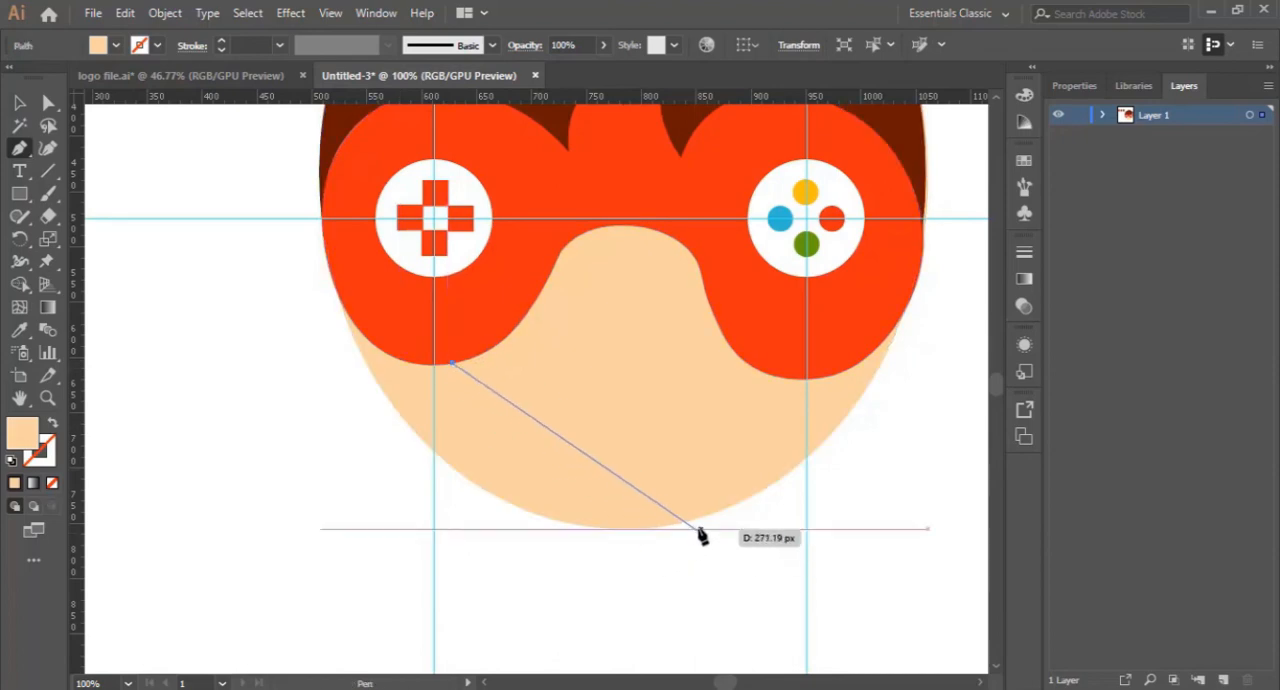
left_click_drag(686, 521, 898, 549)
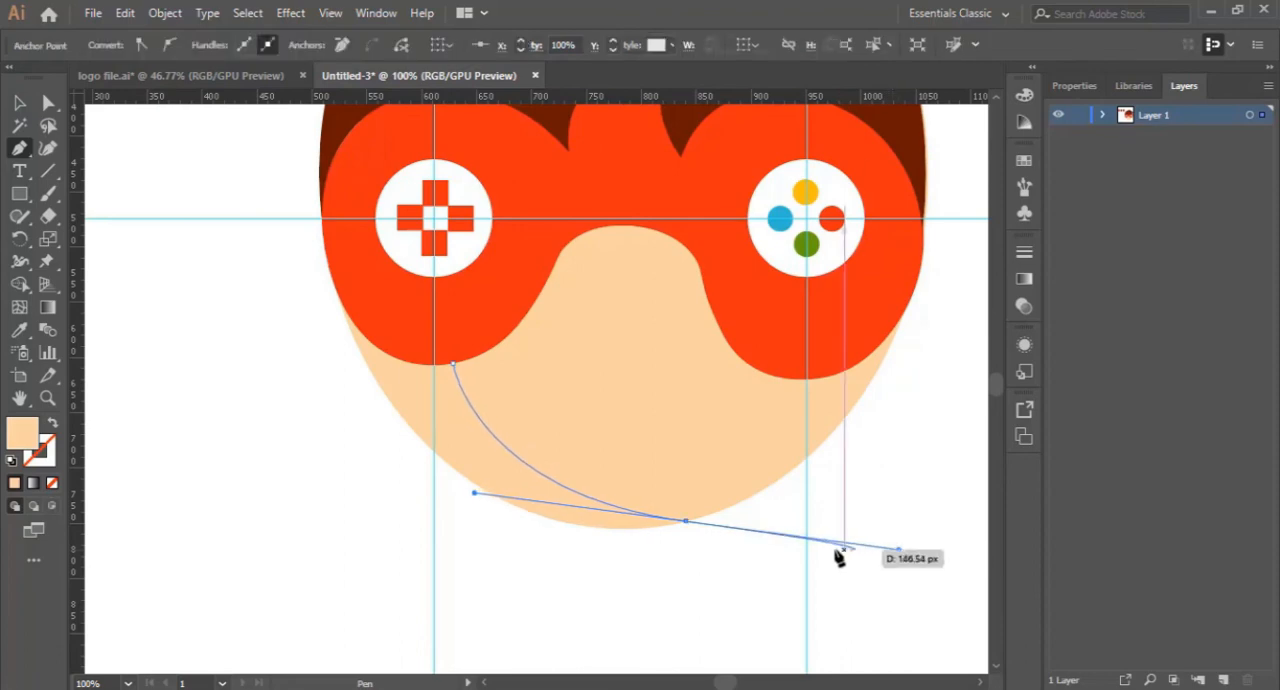
left_click(686, 521)
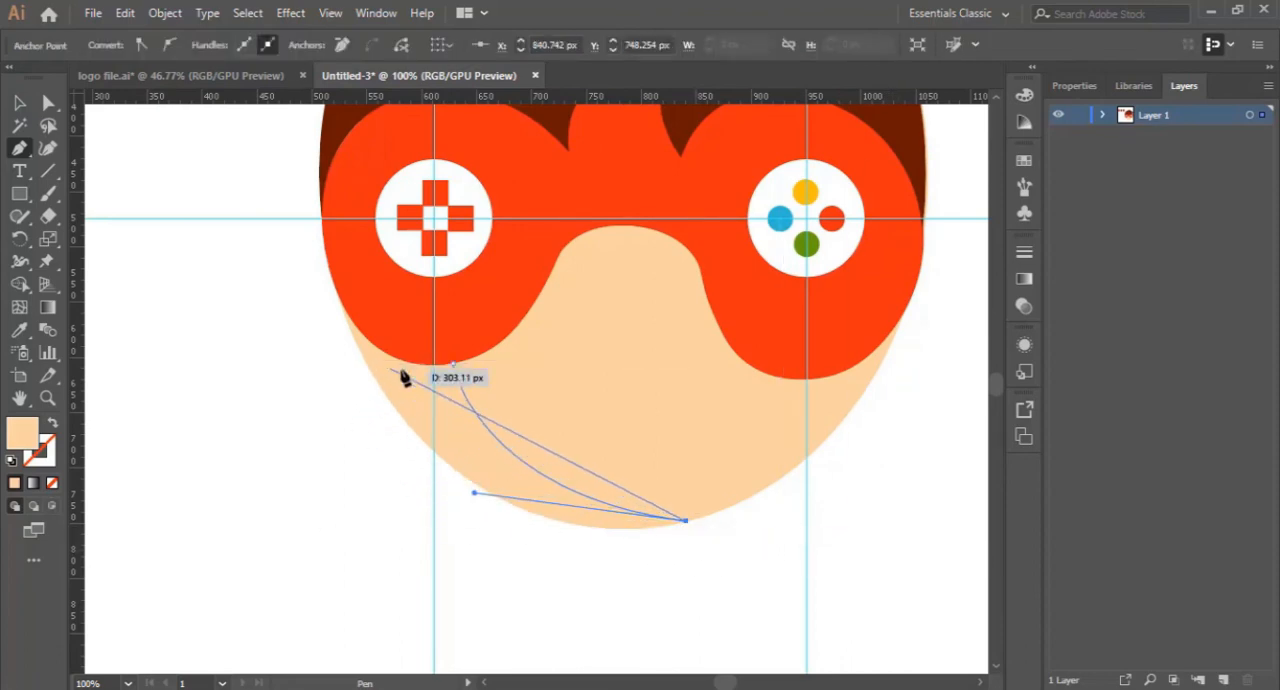
left_click_drag(380, 384, 225, 182)
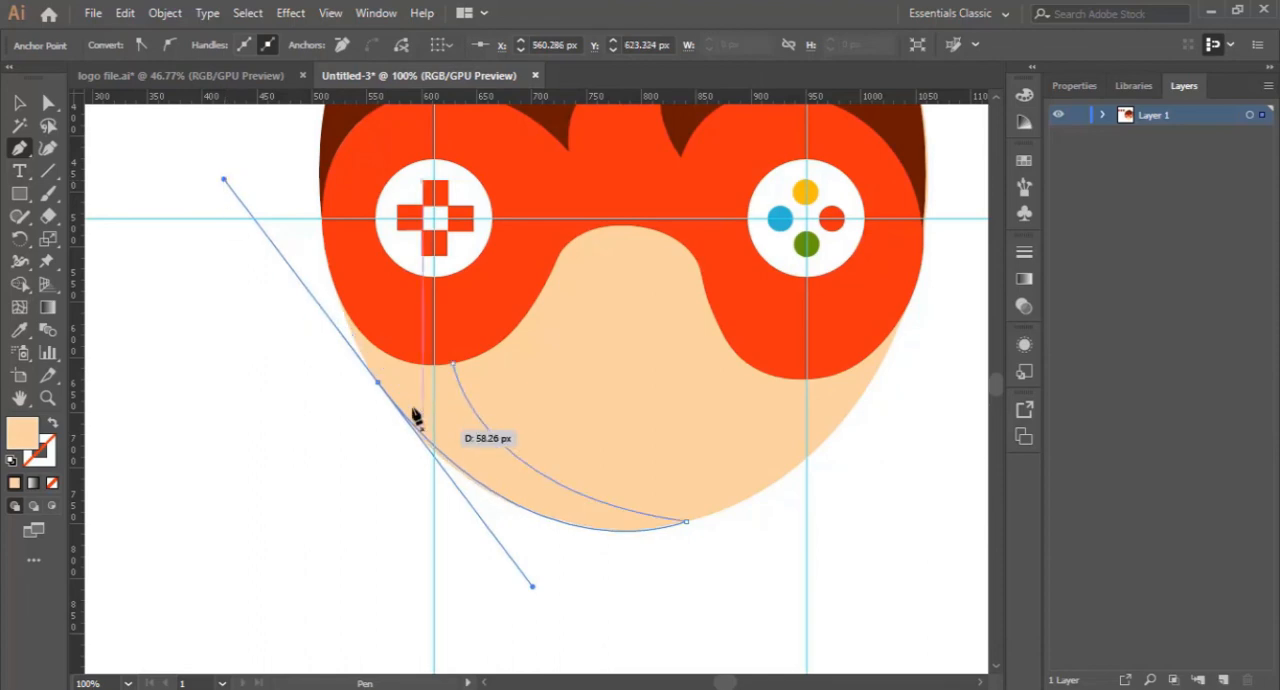
left_click(378, 383)
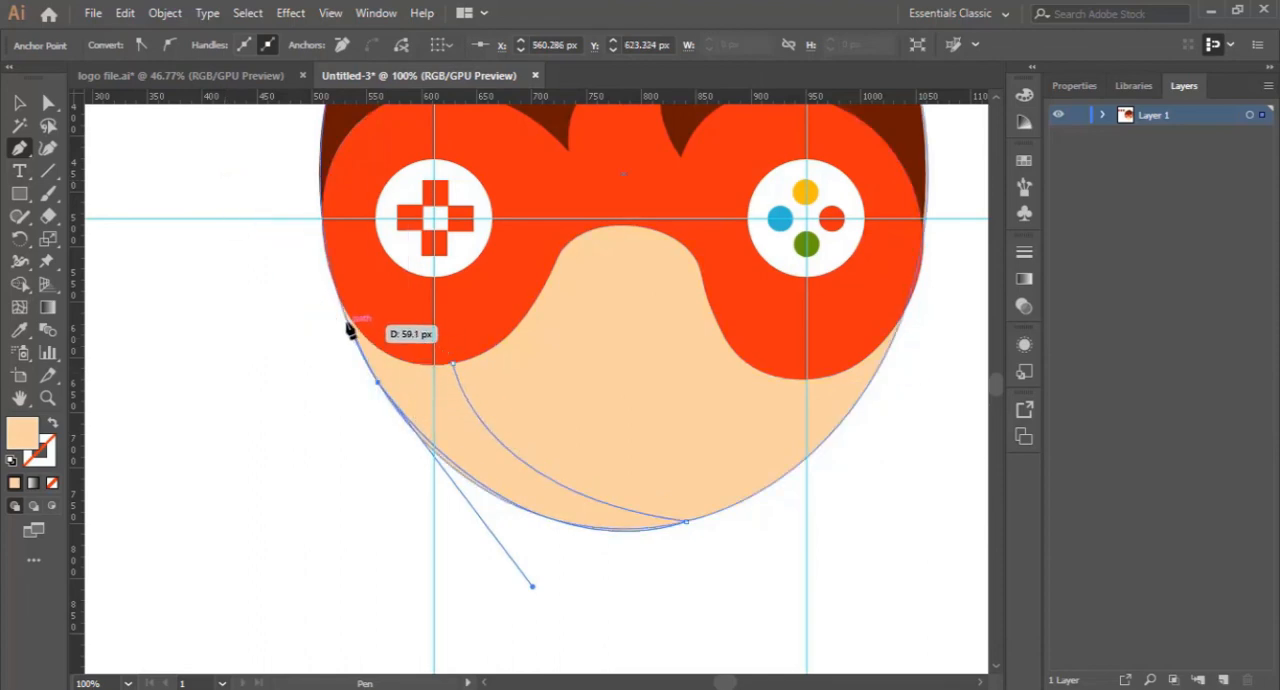
mouse_move(343, 309)
left_mouse_down()
mouse_move(389, 374)
mouse_move(417, 349)
mouse_move(408, 367)
mouse_move(214, 429)
mouse_move(115, 430)
mouse_move(449, 371)
mouse_move(342, 313)
mouse_move(420, 370)
mouse_move(466, 361)
mouse_move(457, 372)
mouse_move(451, 361)
mouse_move(468, 432)
mouse_move(462, 420)
left_mouse_up()
key("shift+x")
left_click(457, 368)
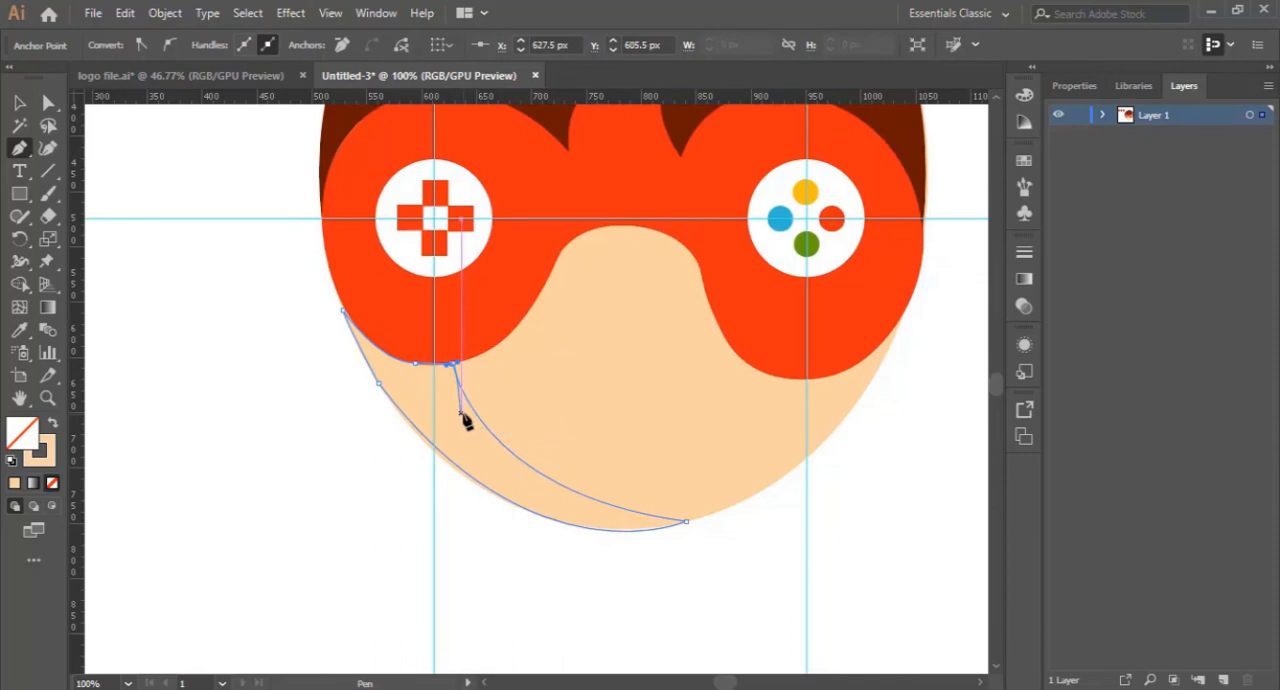
- Fill the crescent jaw shadow with the darker skin tone D8AB75, without a stroke, and deselect it
left_click(53, 424)
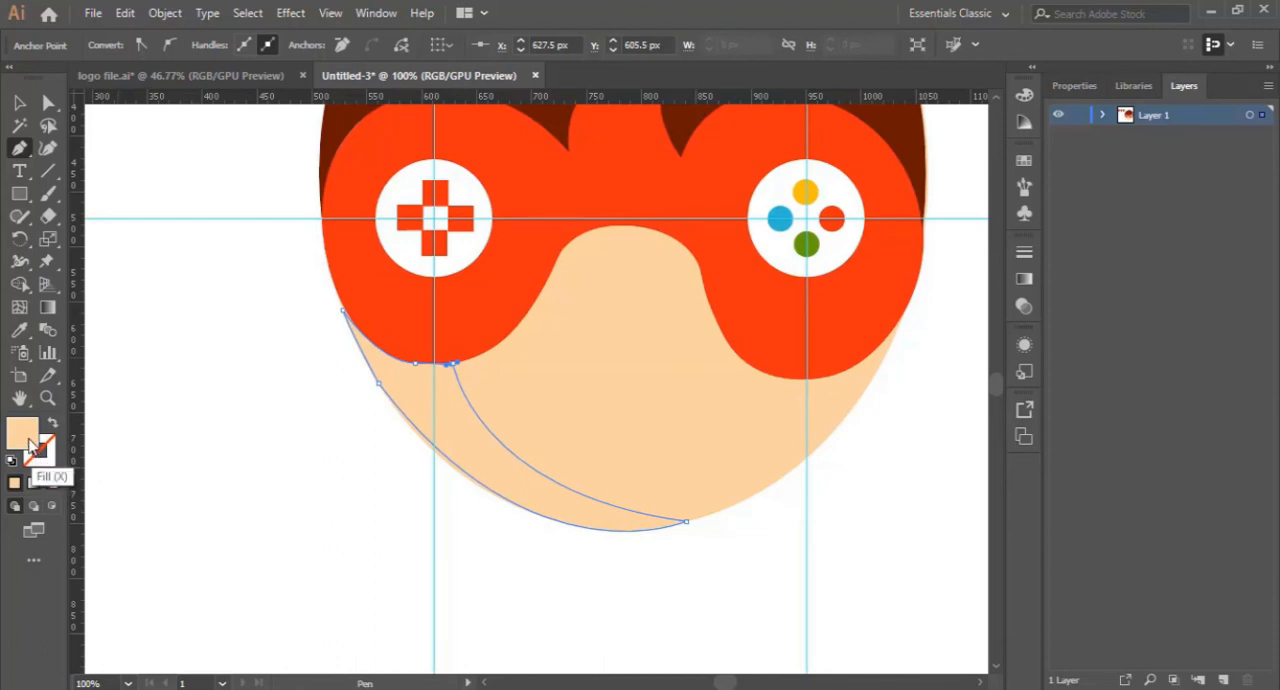
double_click(24, 436)
mouse_move(802, 268)
left_mouse_down()
mouse_move(797, 282)
mouse_move(820, 296)
left_mouse_up()
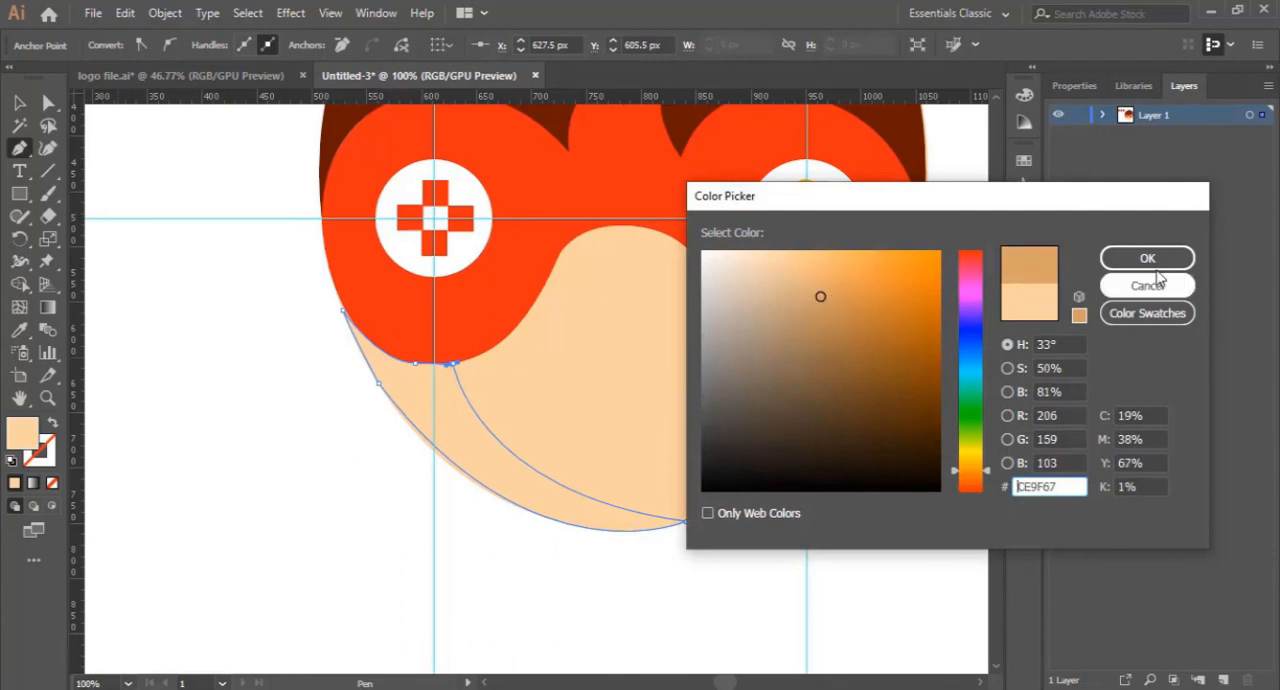
left_click(812, 287)
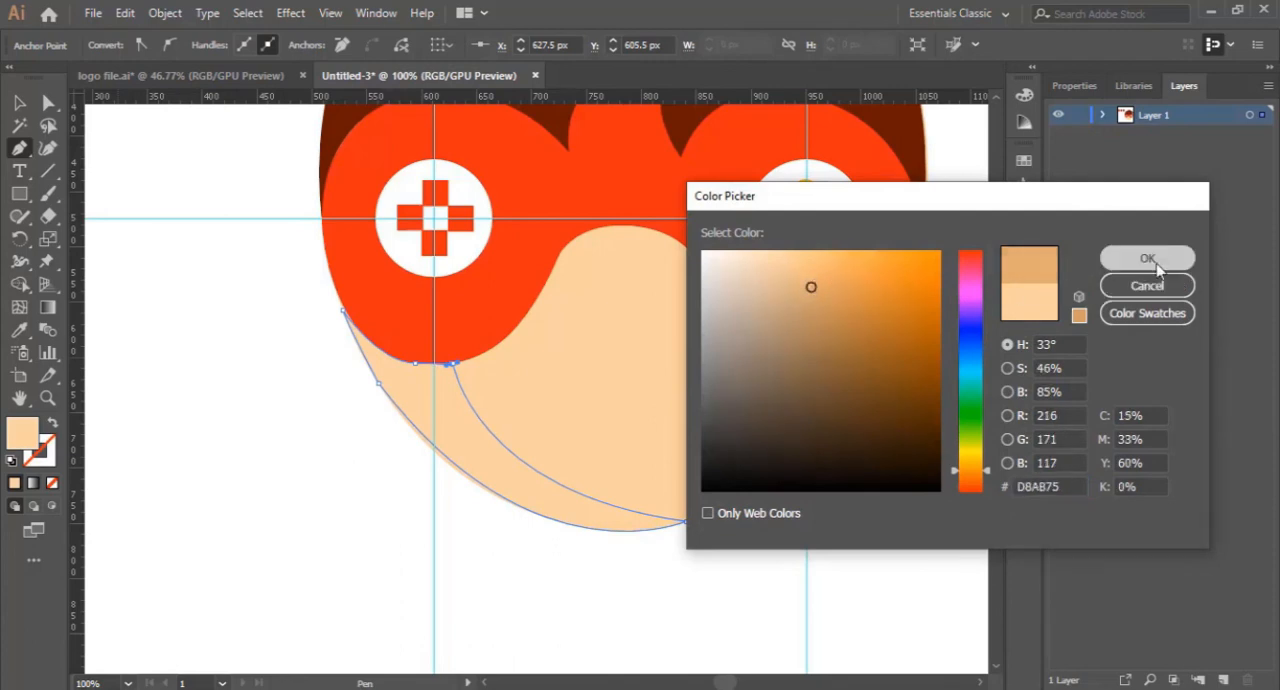
left_click(1147, 258)
left_click(19, 102)
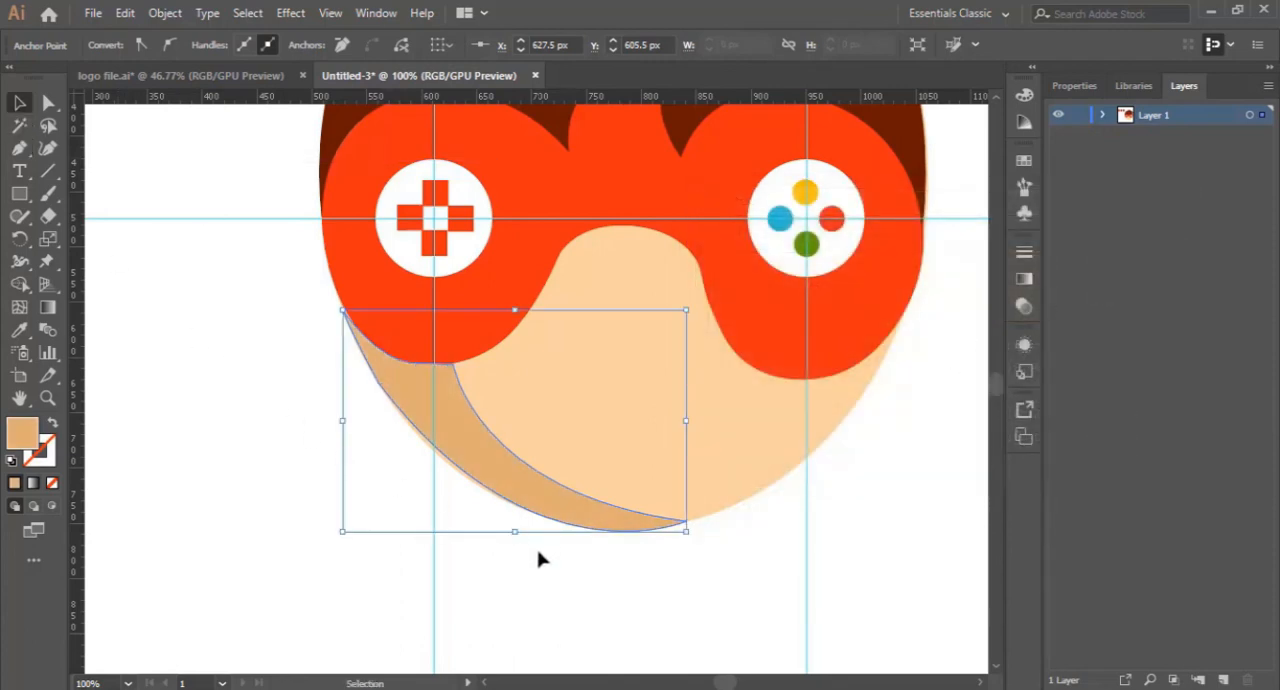
left_click(600, 580)
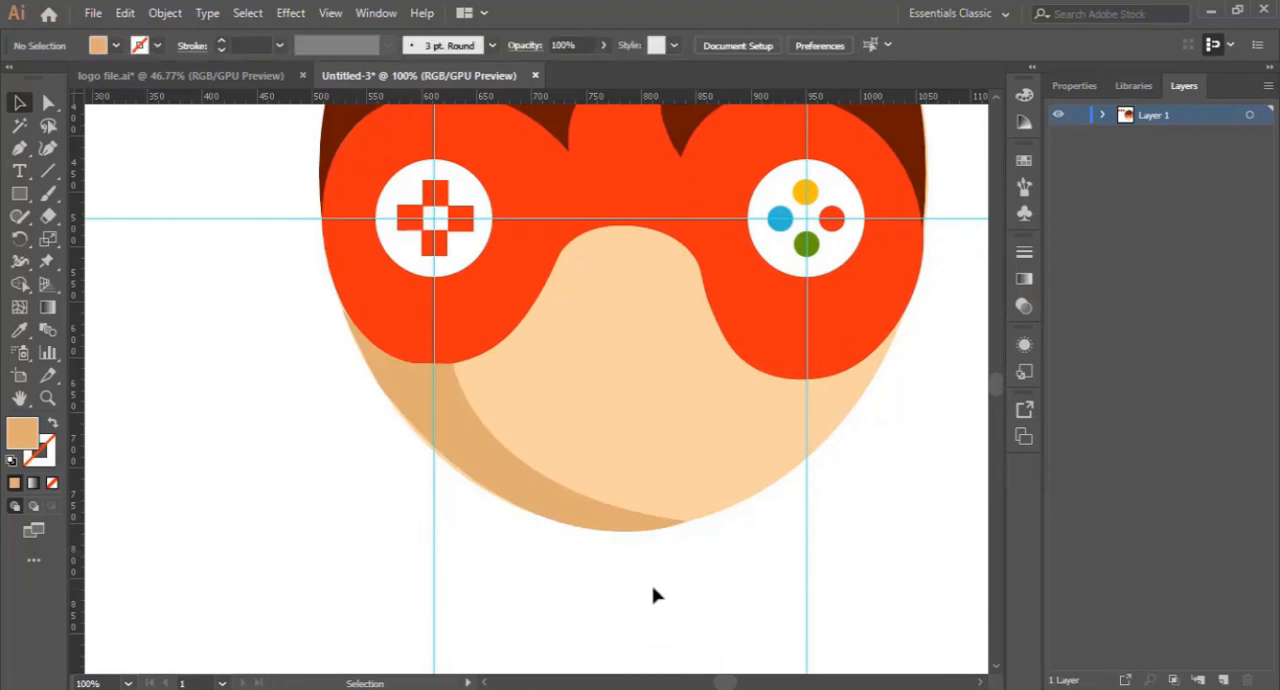
- Reselect the jaw shadow and add a Curvature tool point on its outer edge to bow it out to the face's contour
left_click(537, 503)
left_click(531, 585)
key("ctrl+z")
left_click(46, 400)
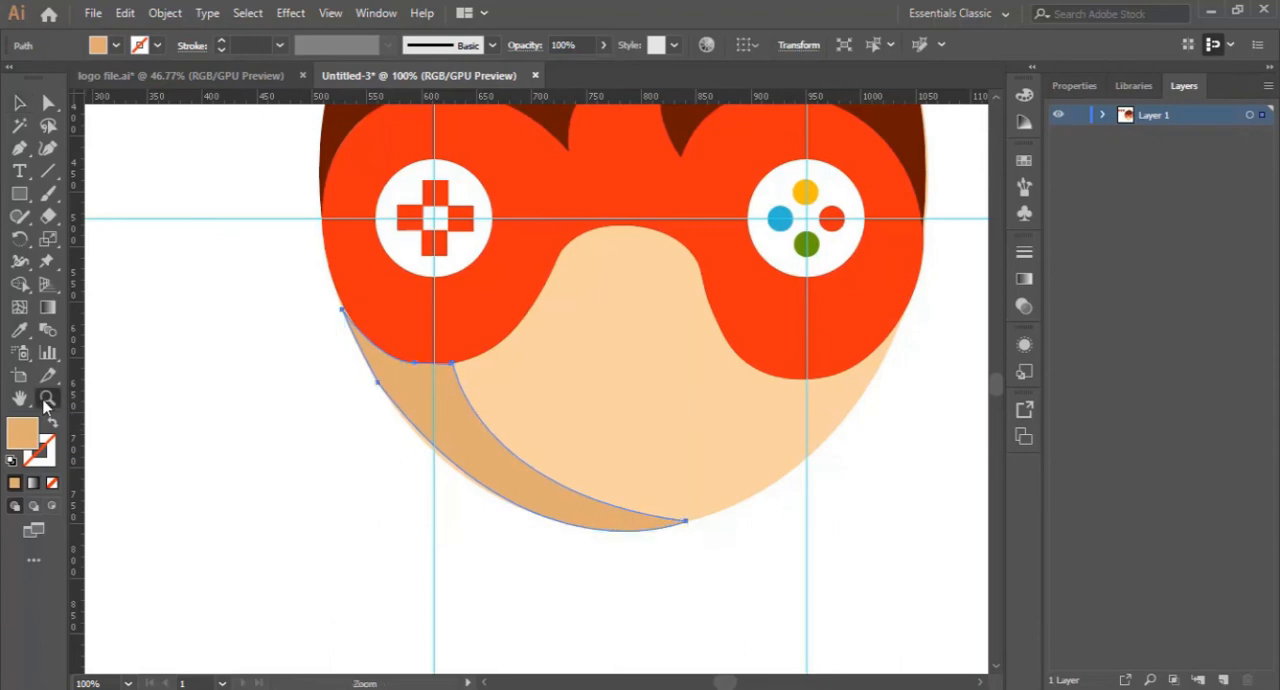
left_click(414, 449)
left_click(573, 400)
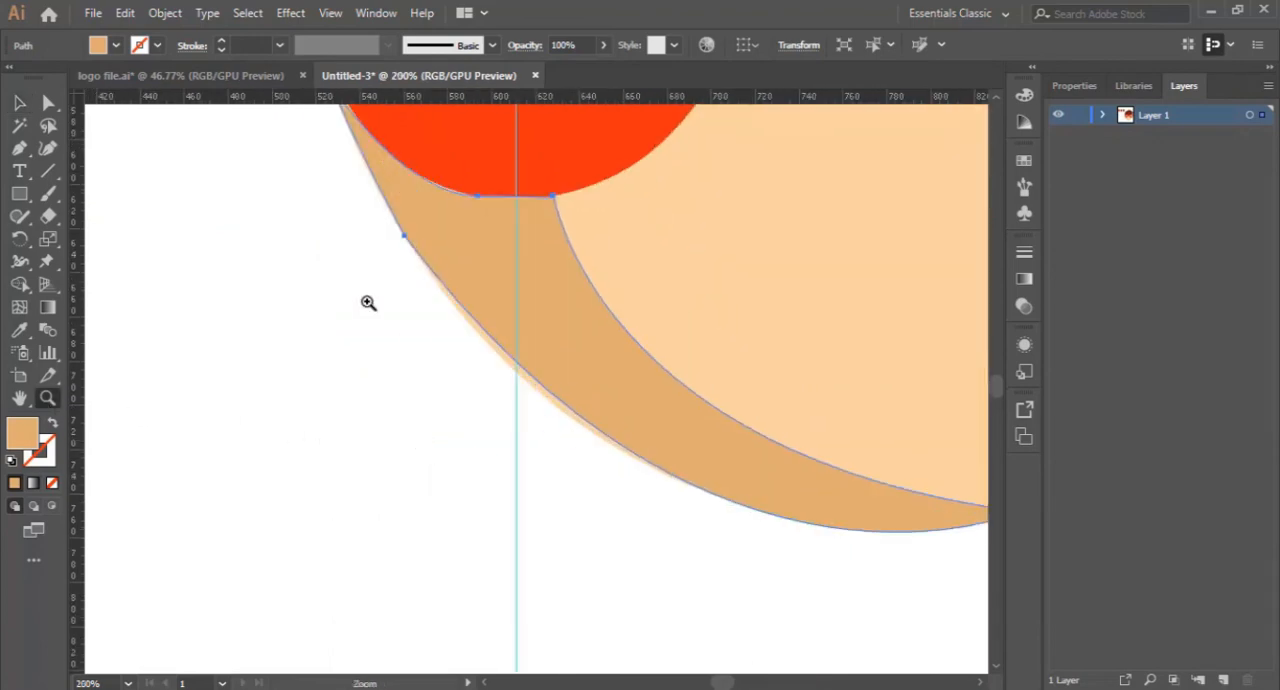
left_click(47, 149)
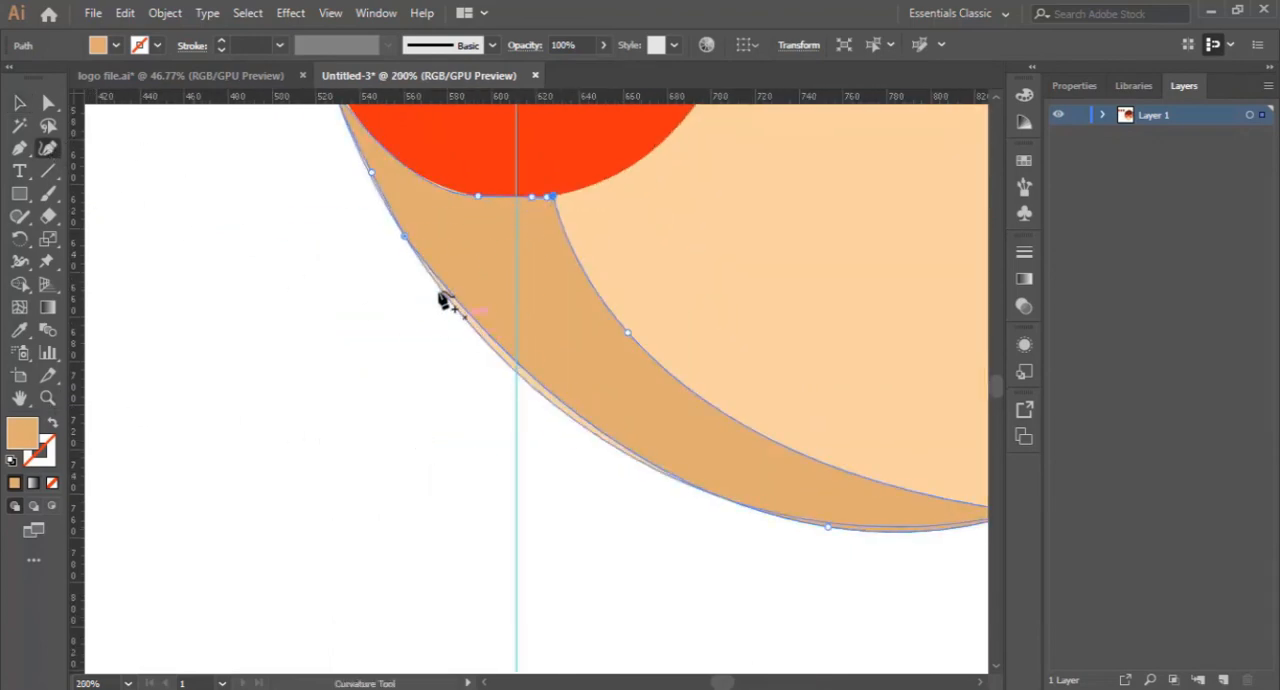
left_click(542, 397)
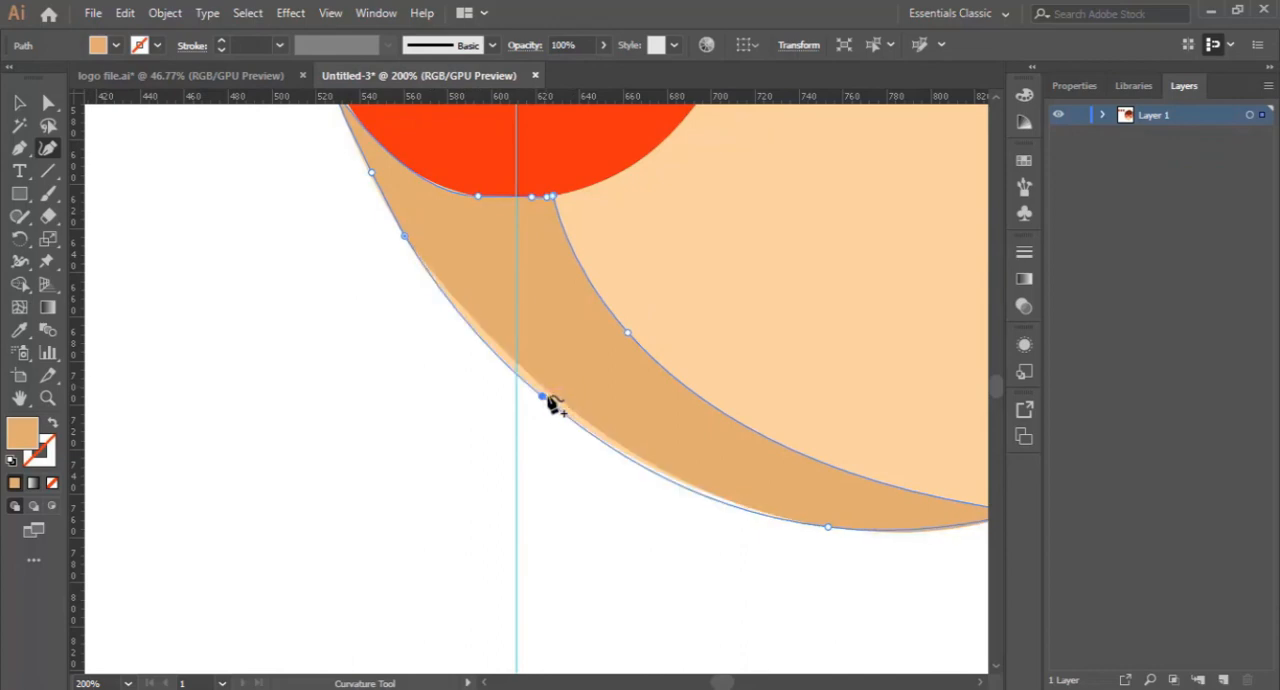
- Adjust the added curve point on the jaw shadow's outer edge so the edge follows the face's contour, and deselect it
left_click_drag(546, 398, 542, 395)
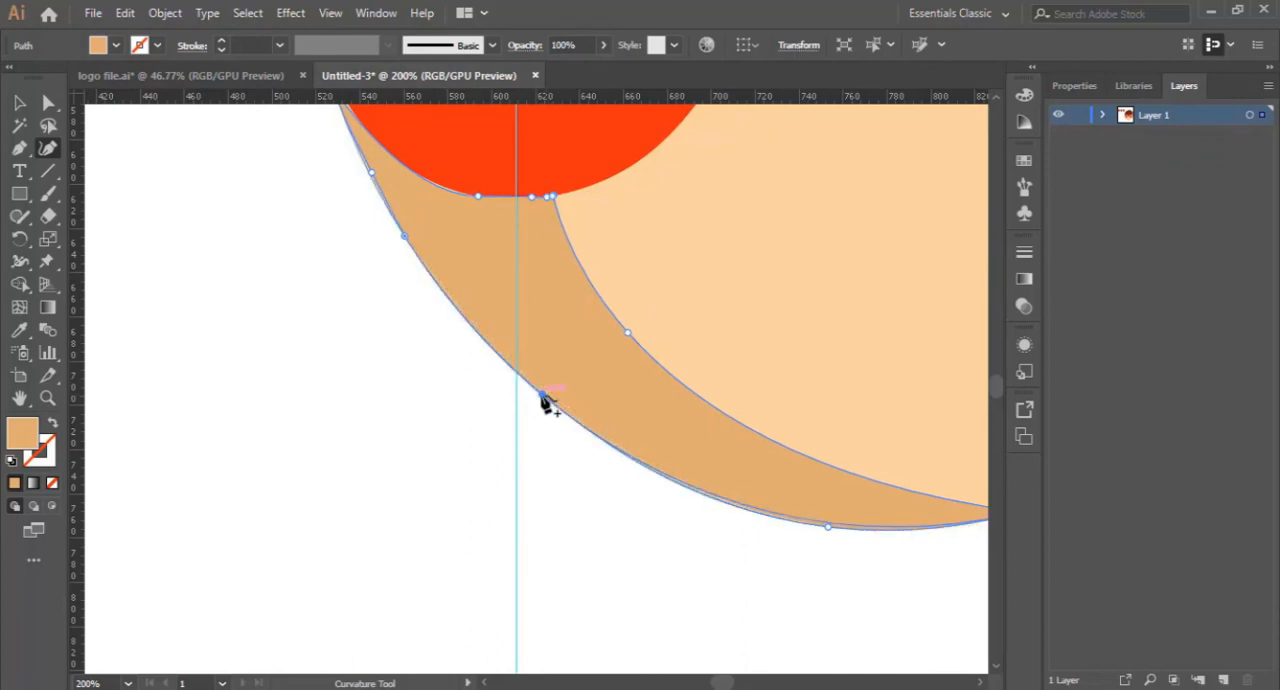
scroll(275, 278, "up", 2)
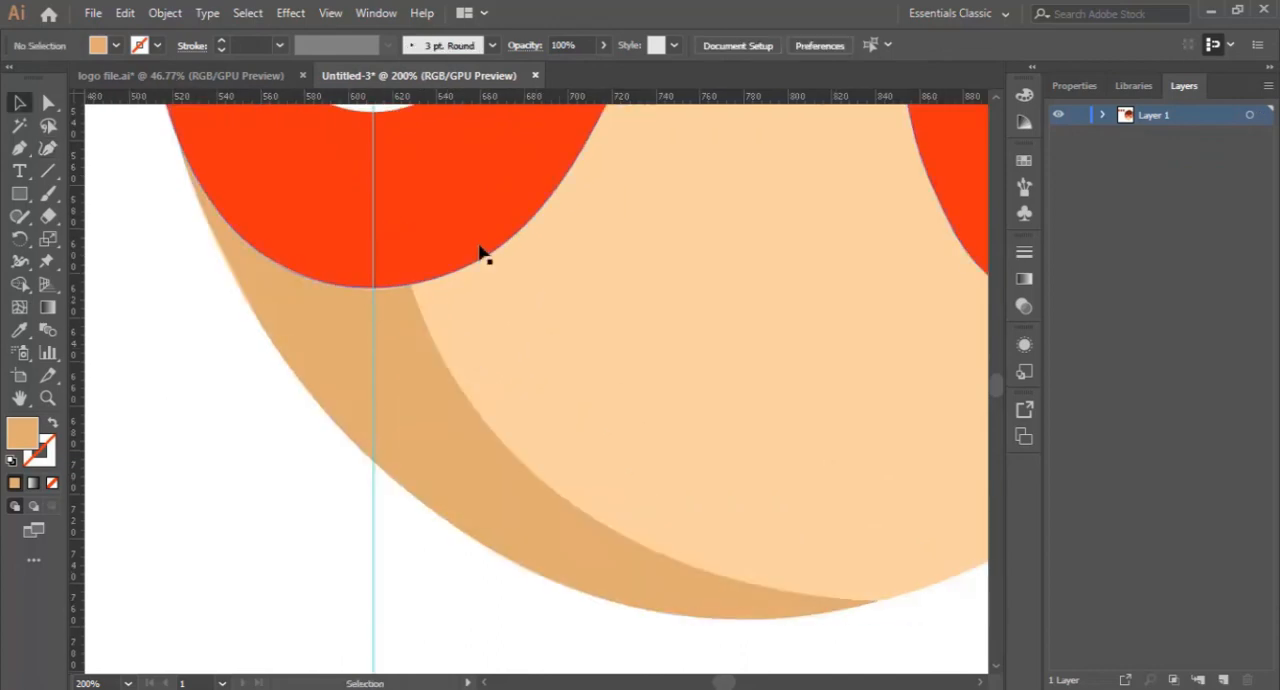
key("ctrl+minus")
key("ctrl+minus")
key("ctrl+minus")
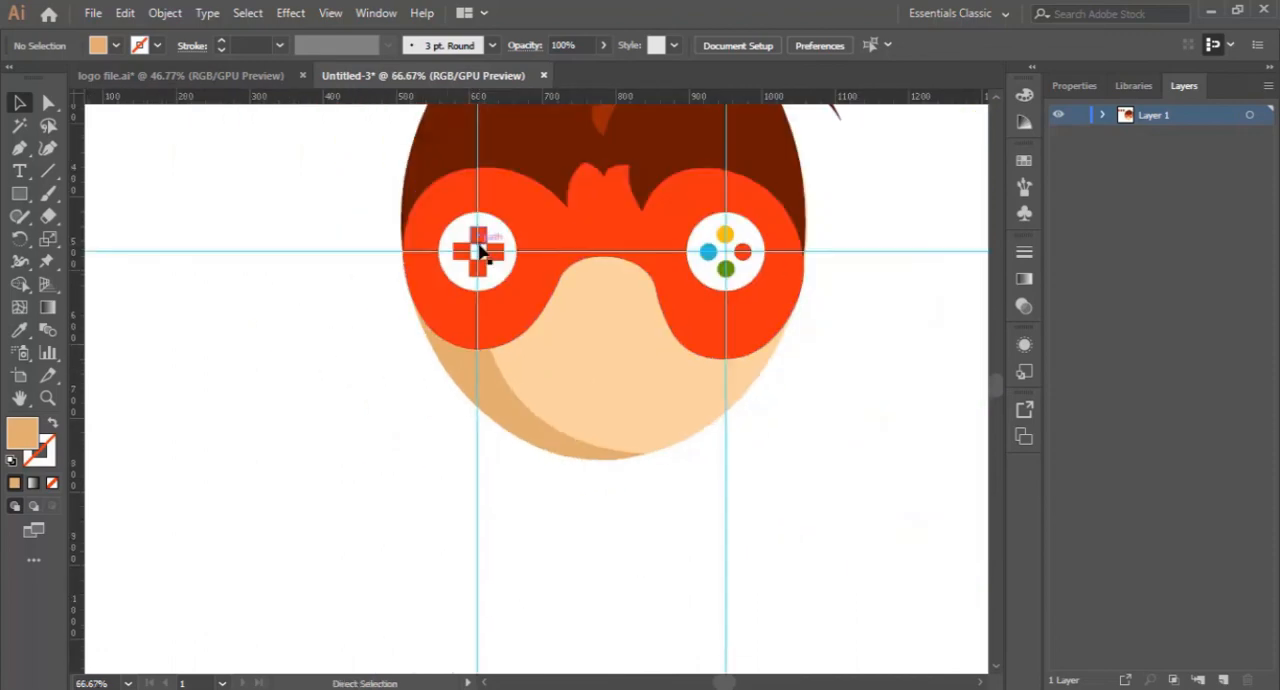
scroll(605, 530, "up", 3)
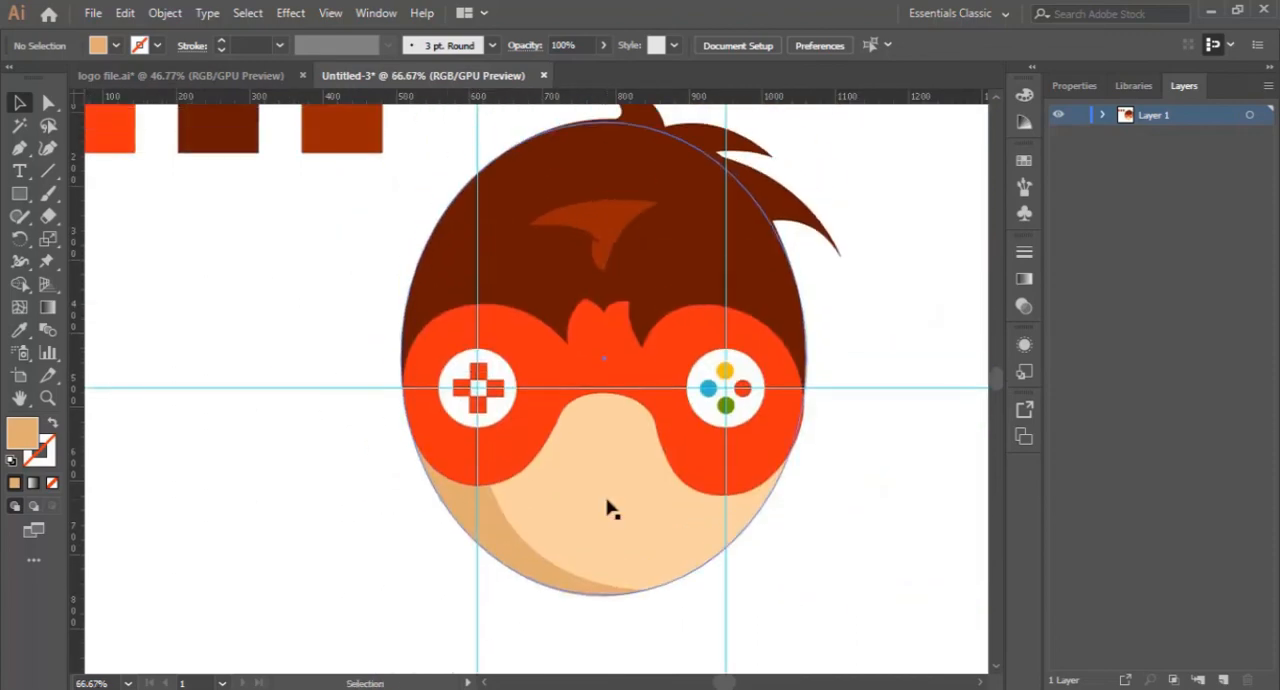
scroll(854, 489, "up", 2)
scroll(860, 489, "down", 3)
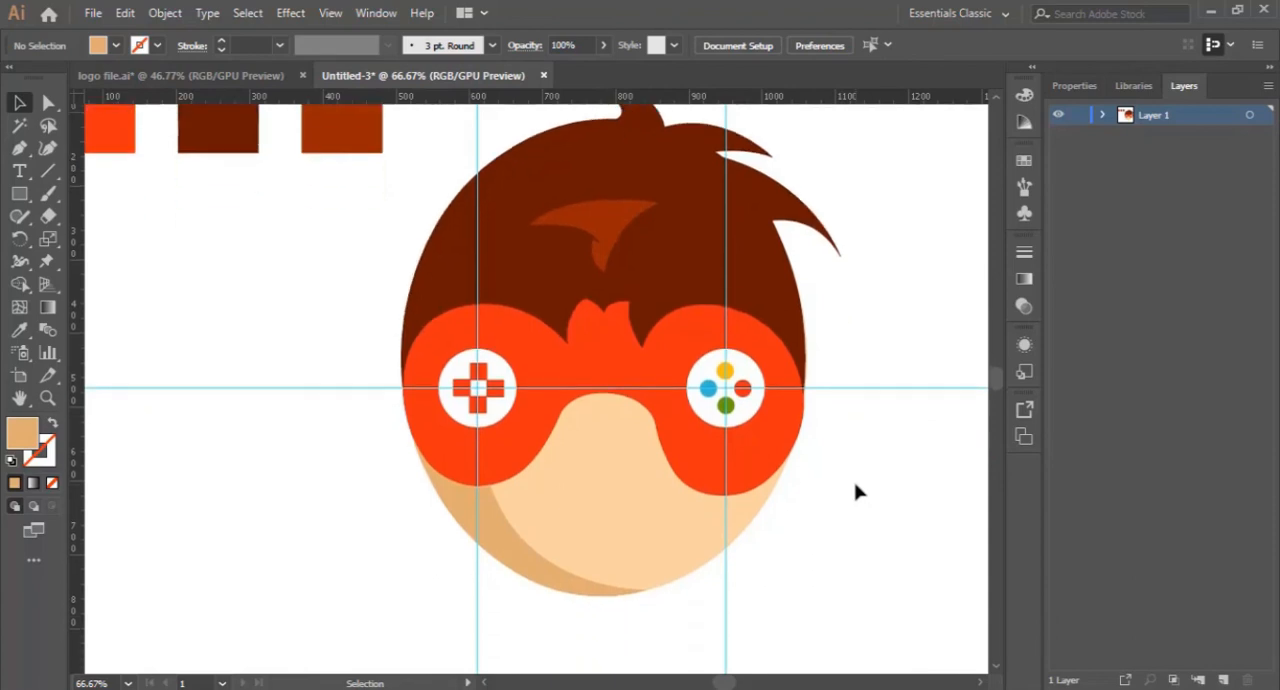
scroll(858, 492, "down", 2)
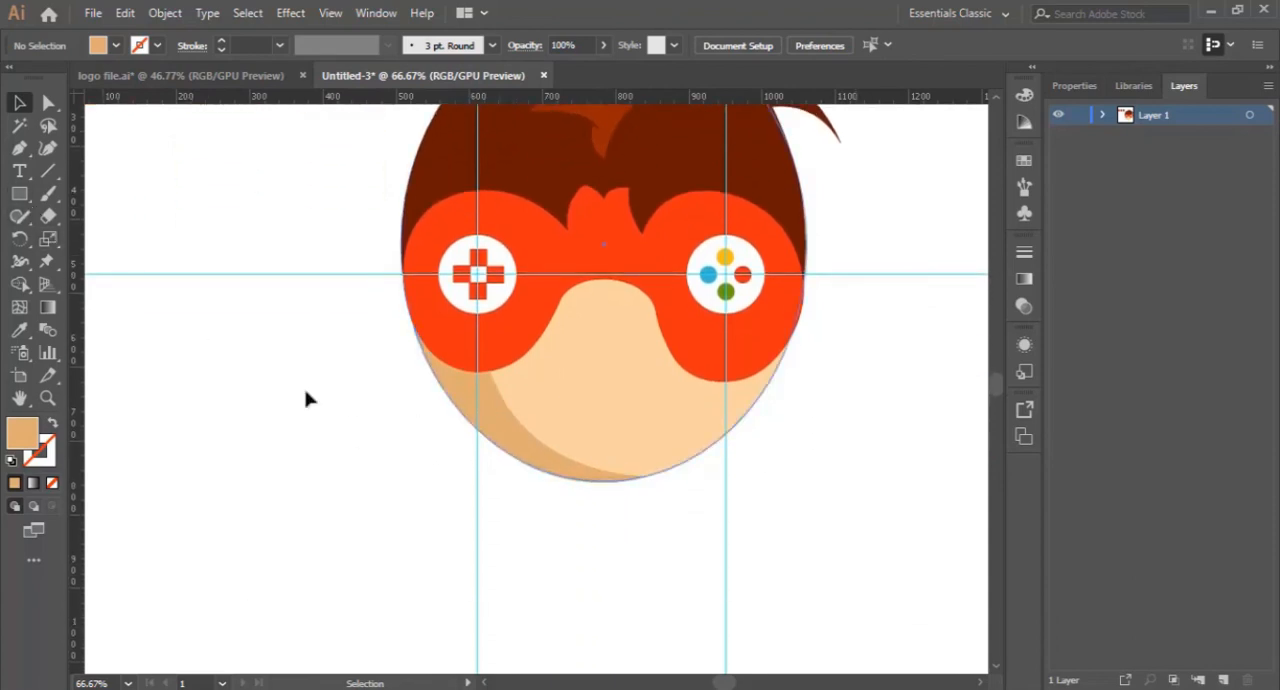
- Draw a closed, thin curved smile about 156 px wide with the Pen tool below the nose area, in the darker skin tone
left_click(46, 399)
left_click(558, 417)
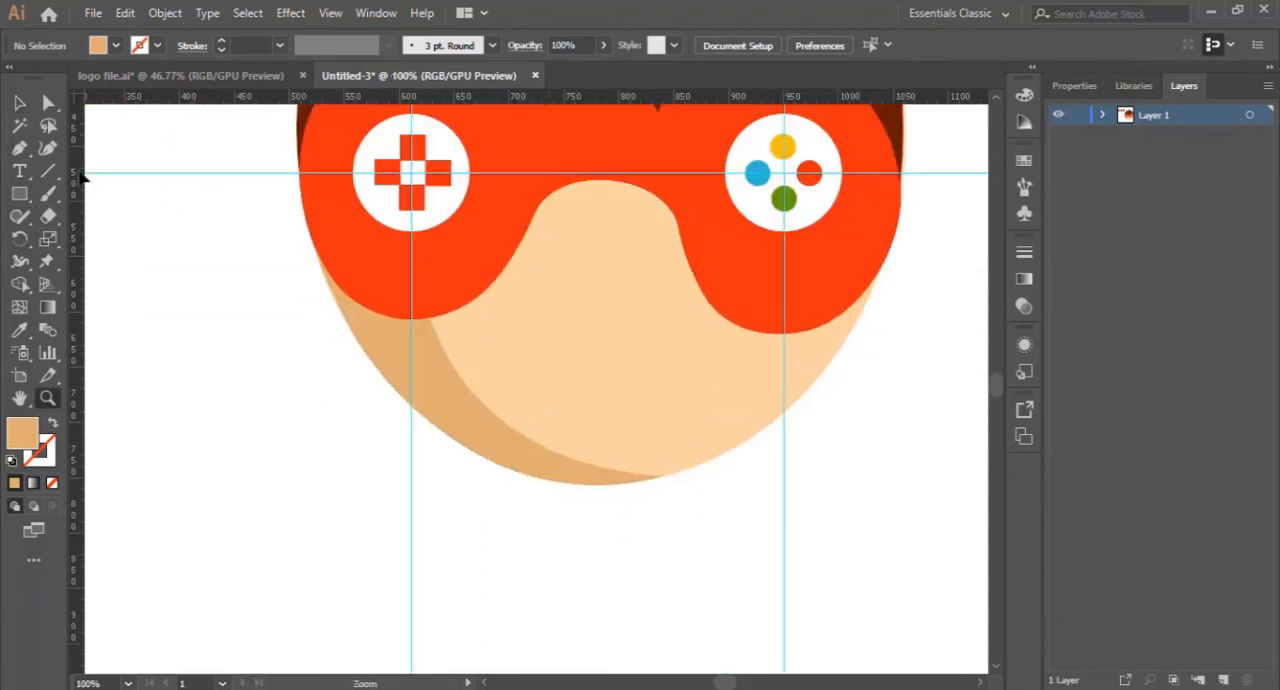
left_click(17, 150)
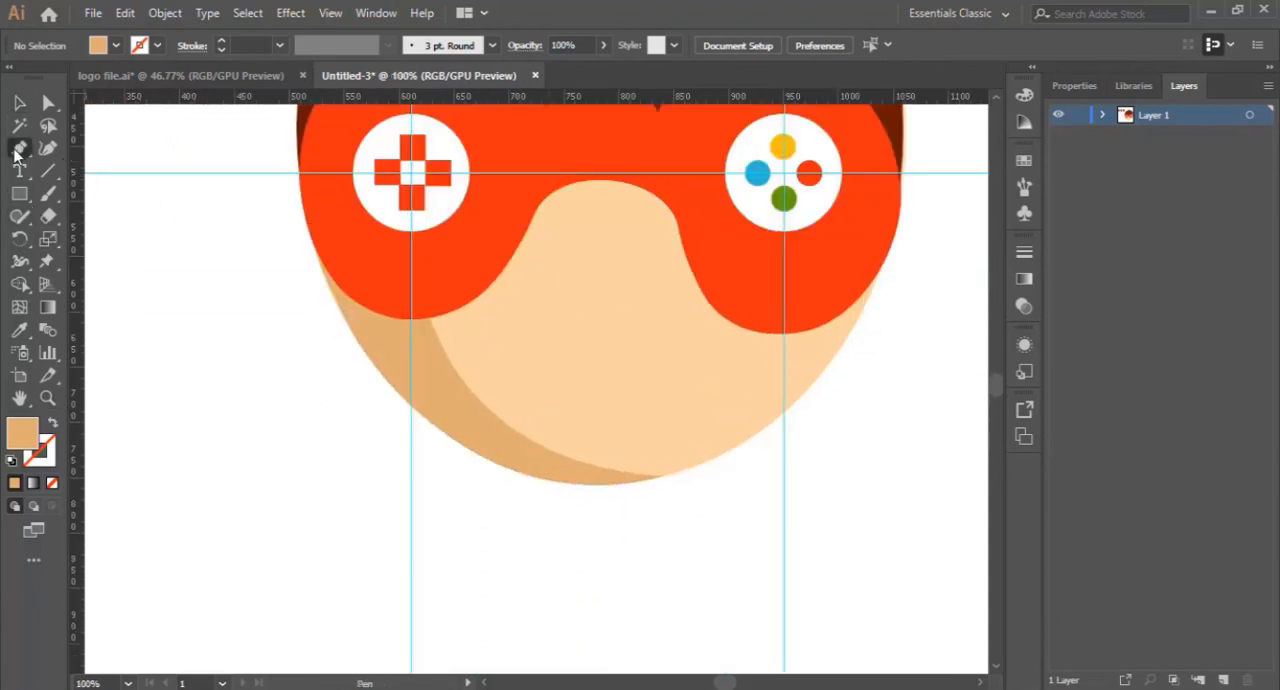
left_click(511, 347)
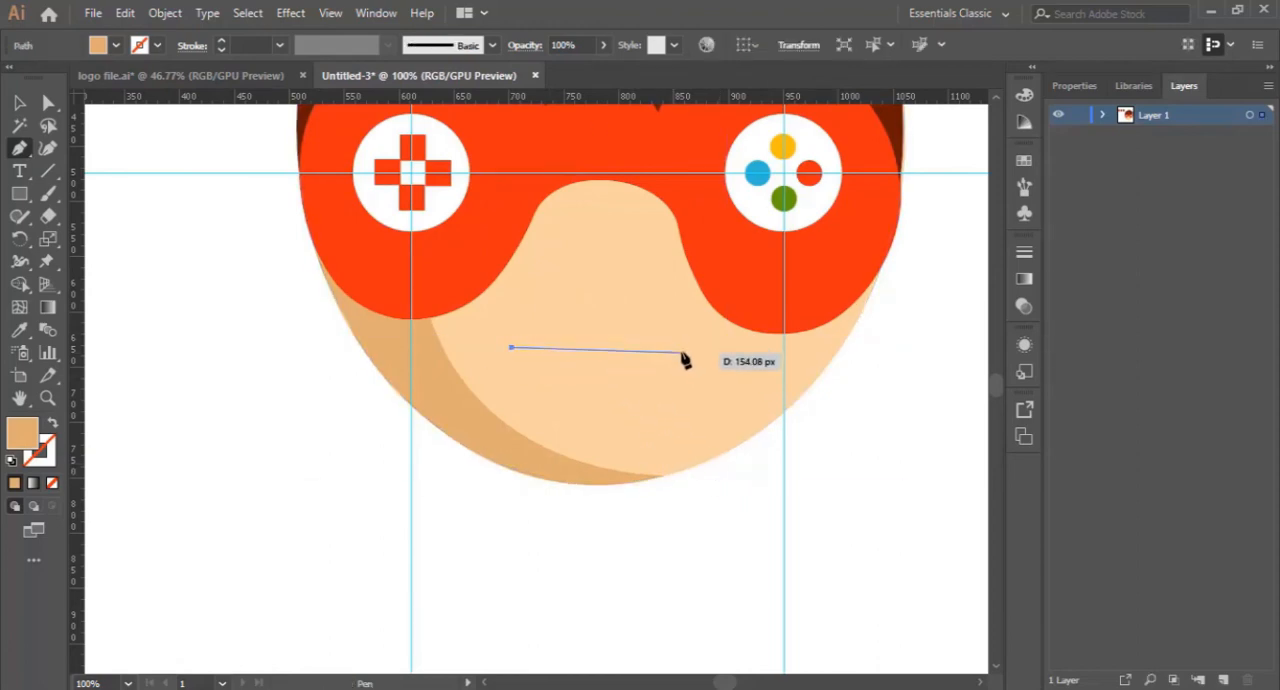
left_click_drag(683, 350, 775, 208)
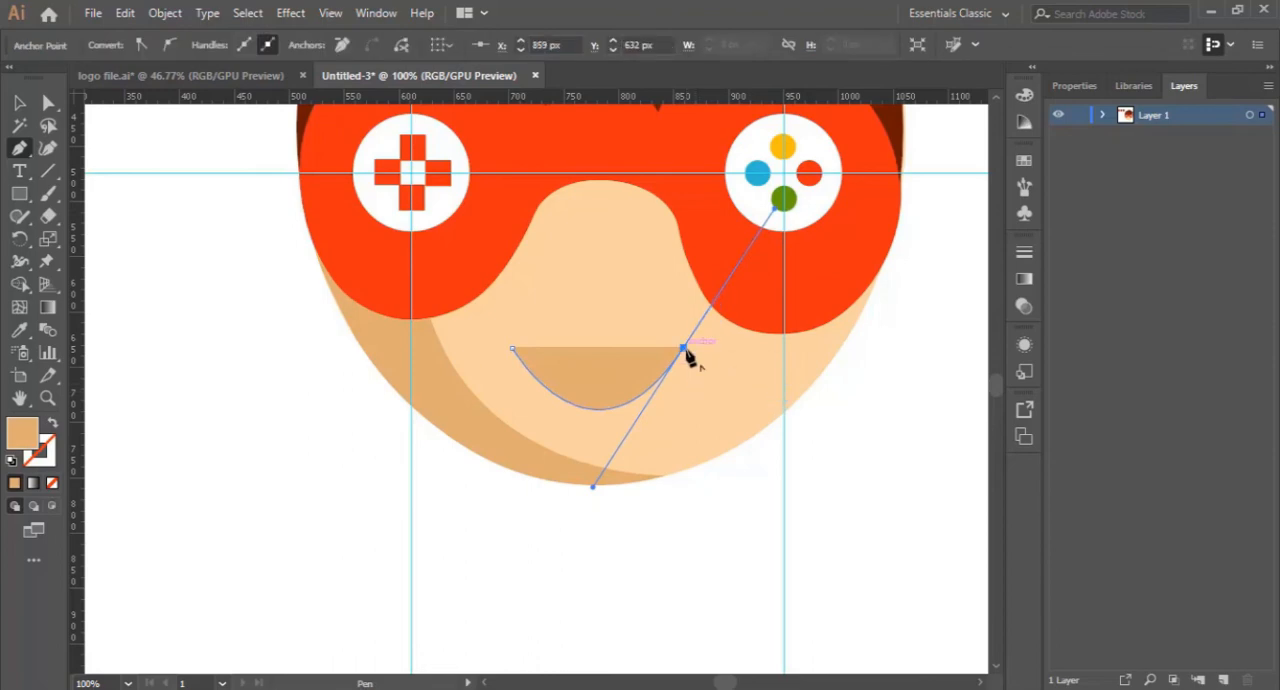
left_click(684, 349)
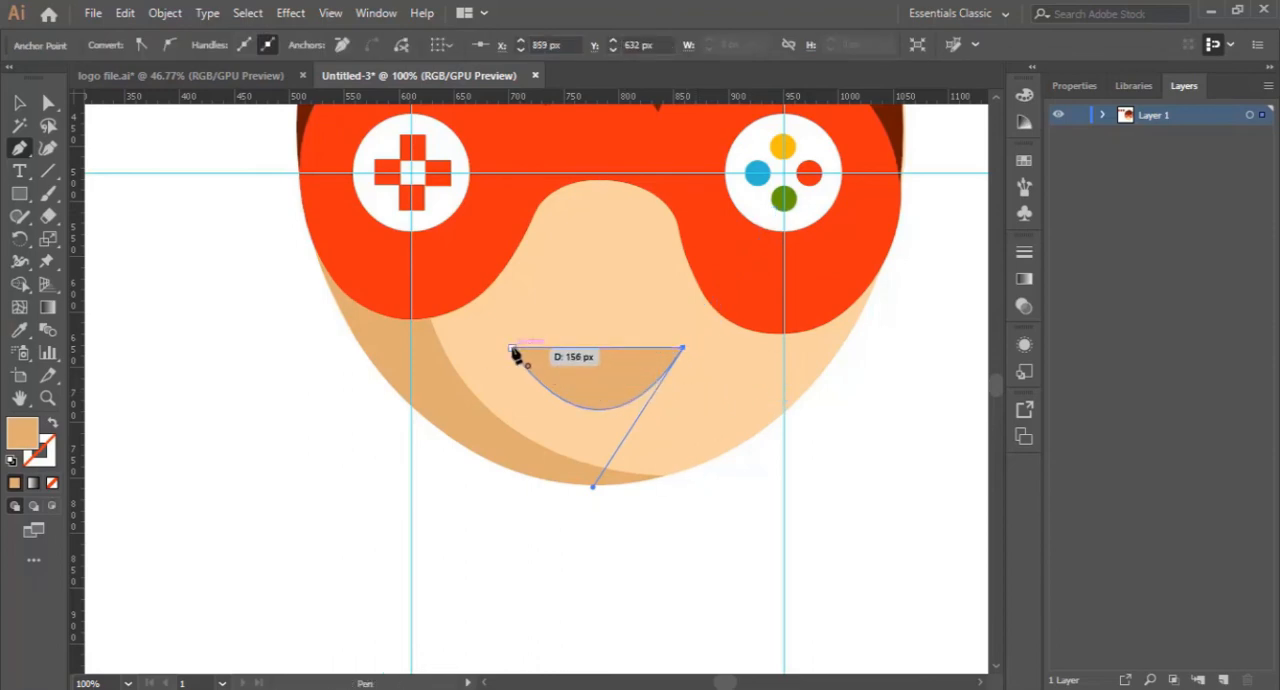
left_click_drag(513, 349, 420, 257)
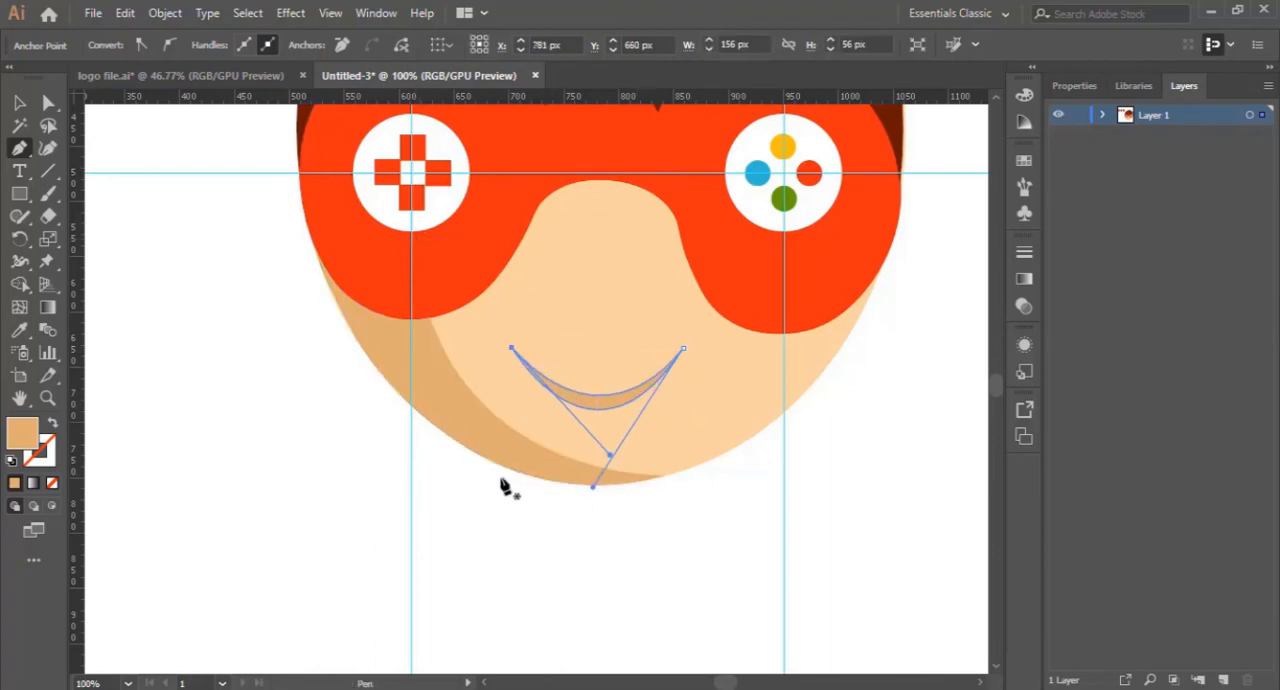
left_click(19, 110)
left_click(658, 577)
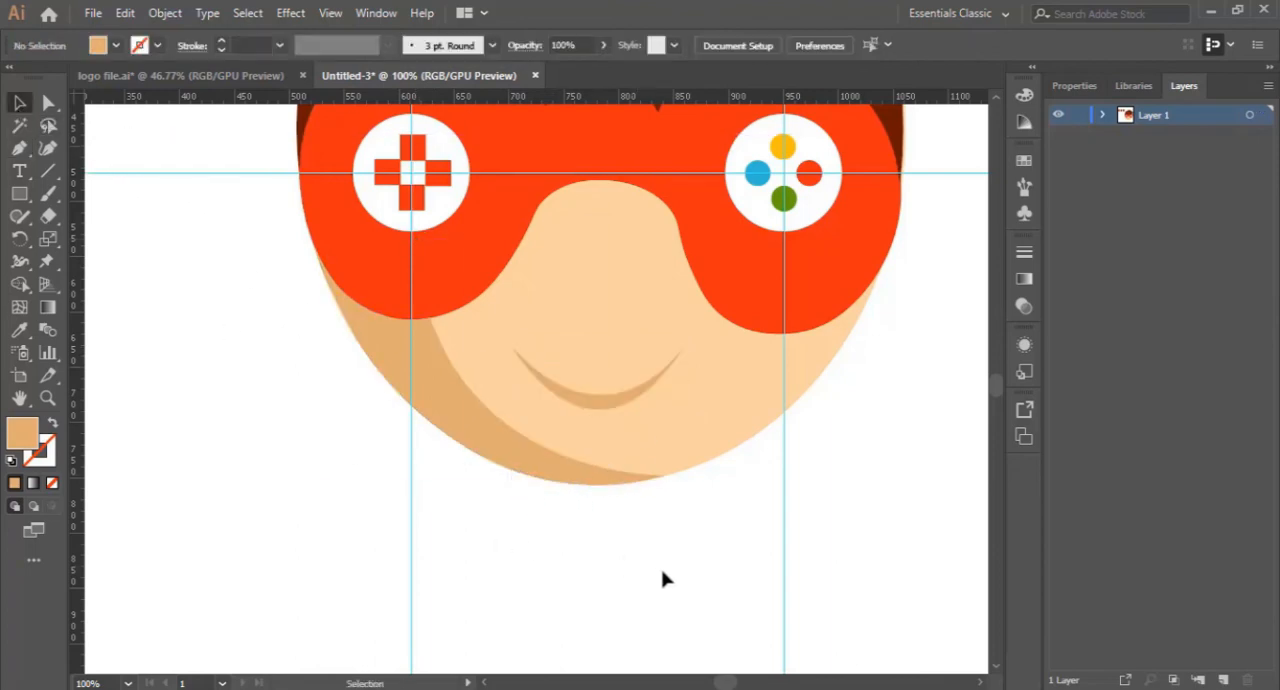
- Hide the guides crossing the face artwork
key("ctrl+minus")
key("ctrl+minus")
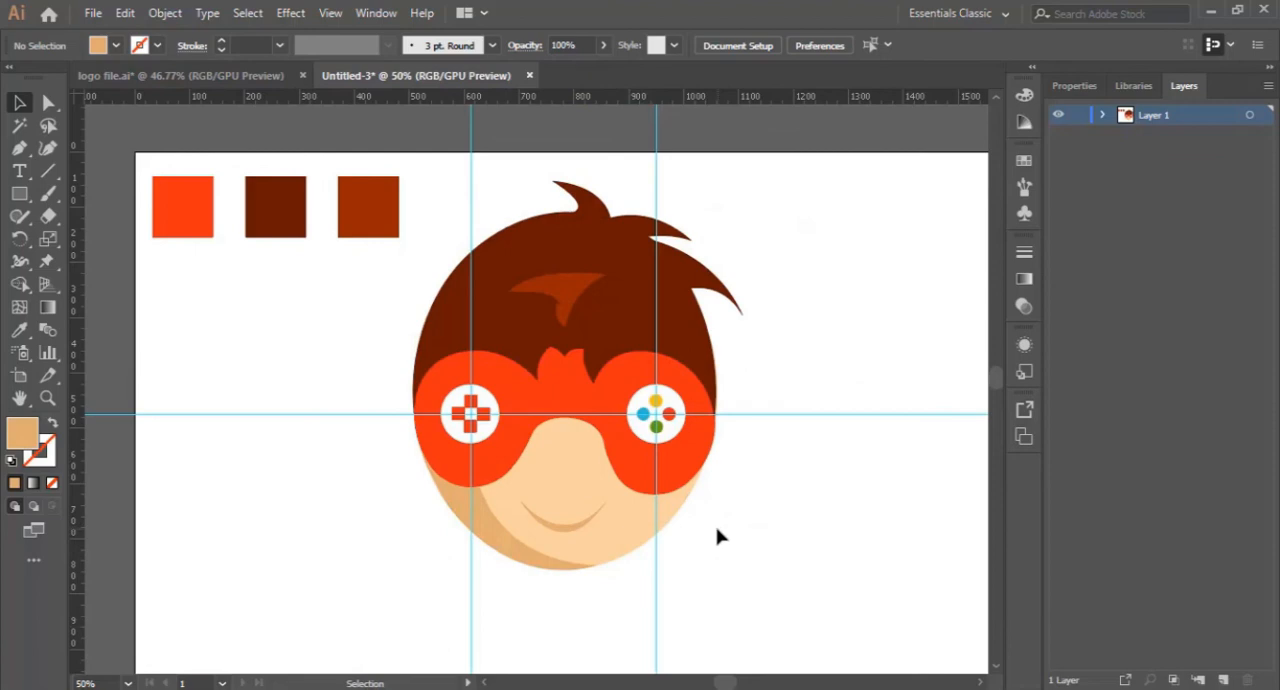
right_click(255, 362)
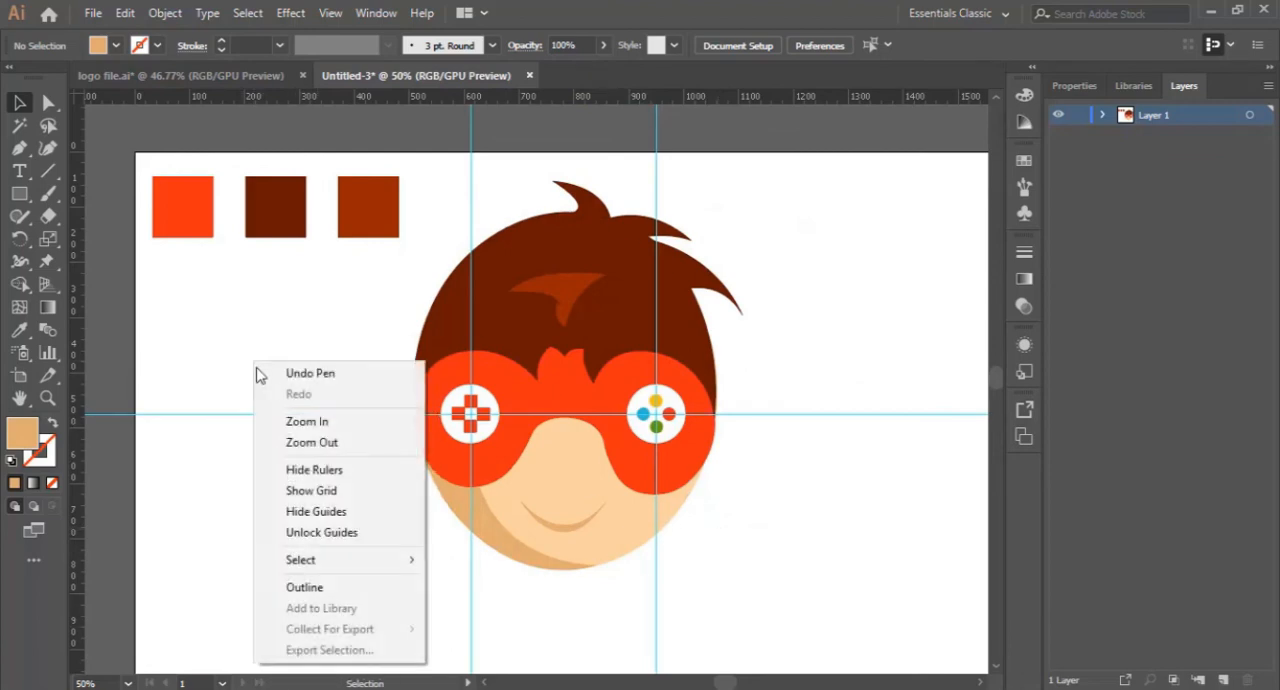
left_click(338, 512)
- Add the text "GAMES" below the chin and set its font size to 72 pt
scroll(752, 536, "down", 2)
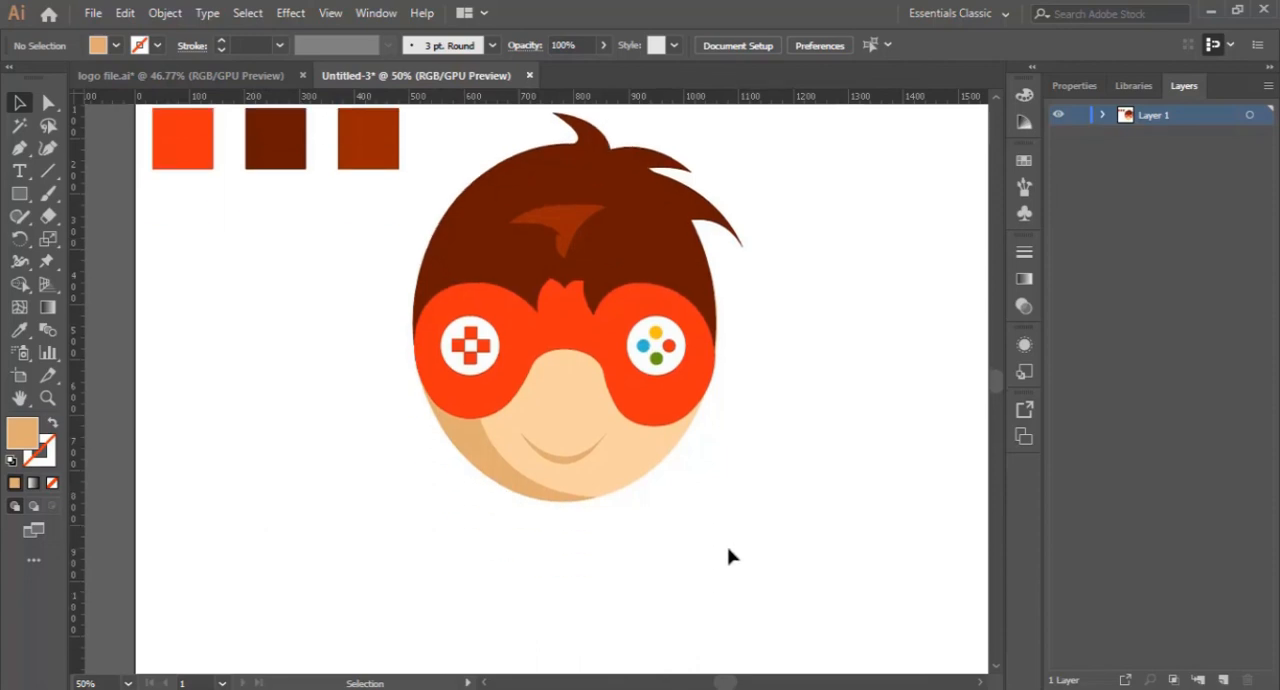
left_click(20, 172)
left_click(541, 565)
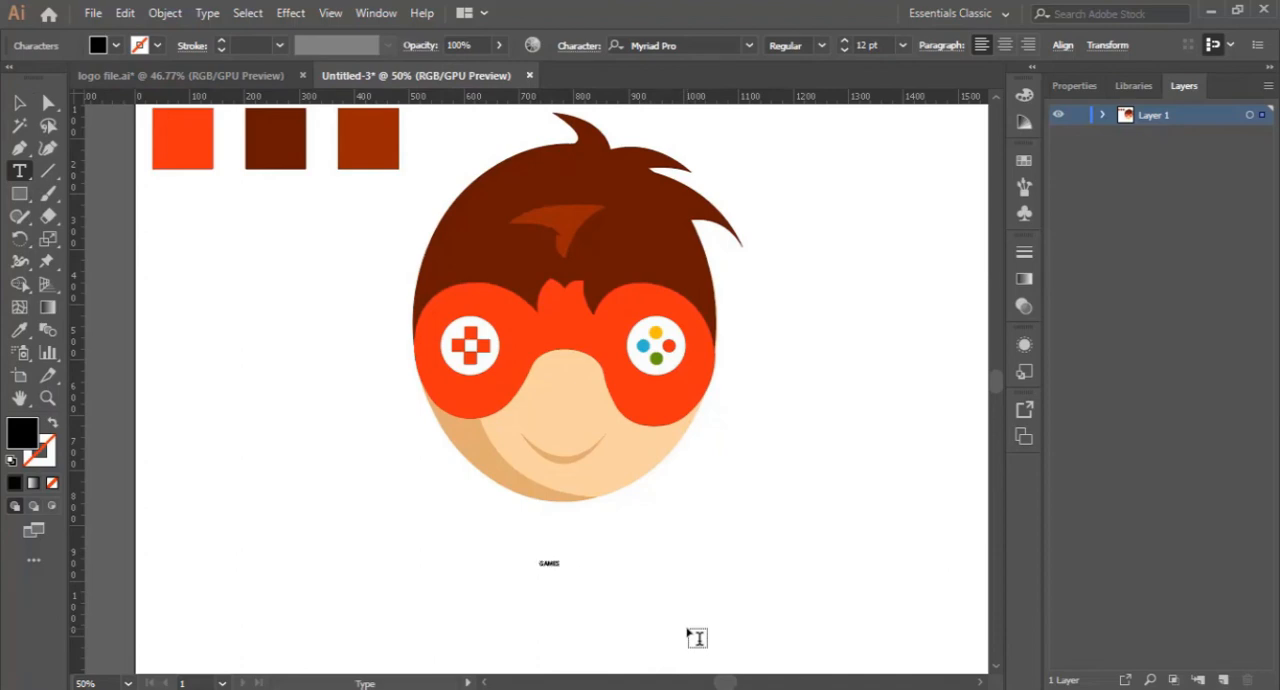
key("Escape")
left_click(902, 45)
left_click(926, 390)
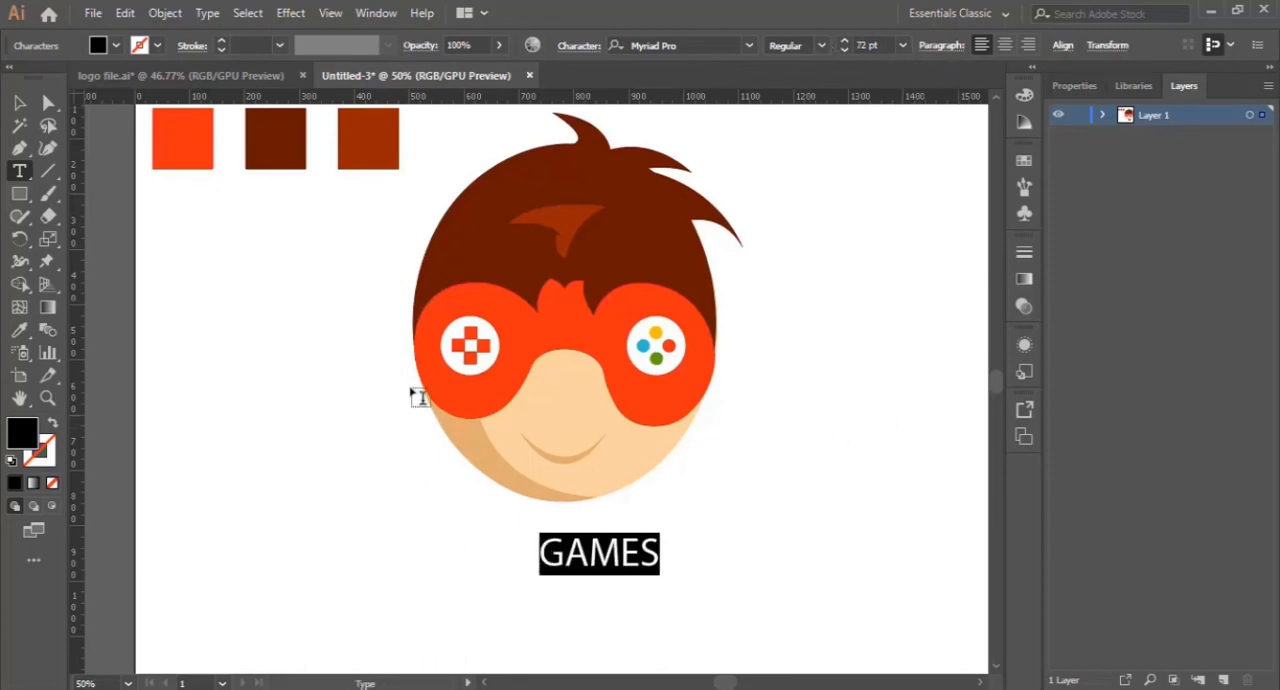
key("Escape")
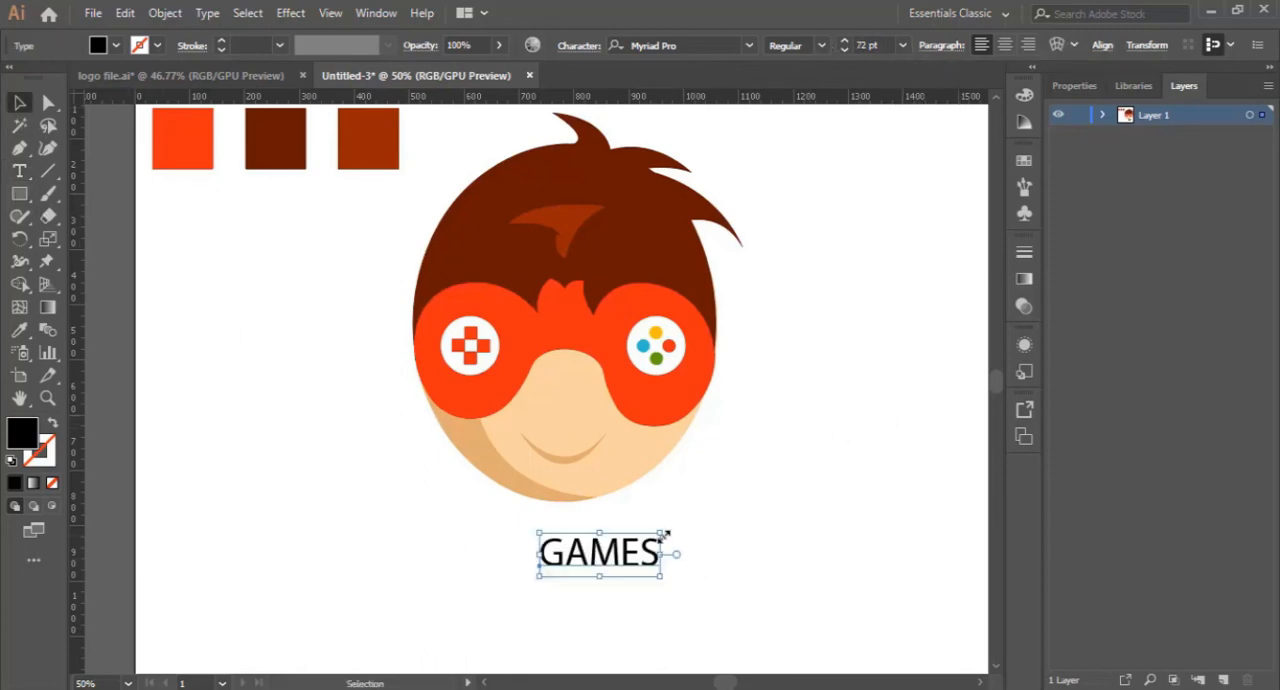
- Enlarge the GAMES text proportionally to about 141 pt and position it beneath the chin
left_click_drag(664, 535, 775, 491)
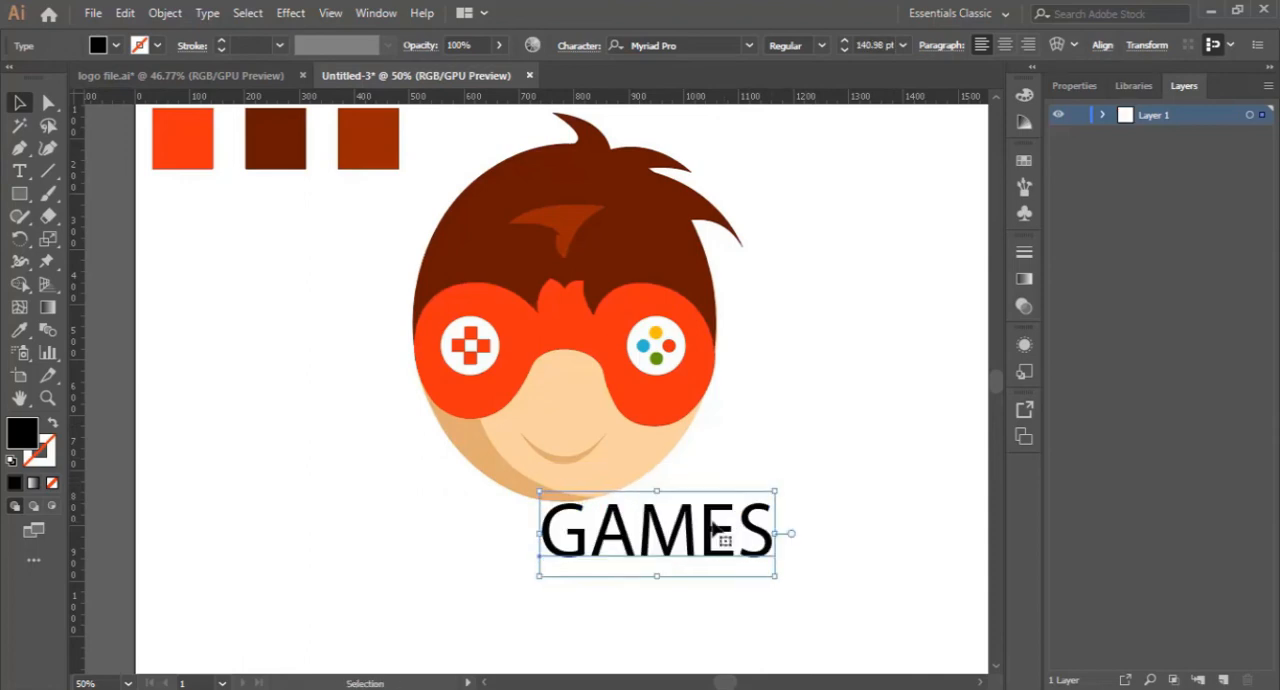
left_click_drag(699, 537, 632, 581)
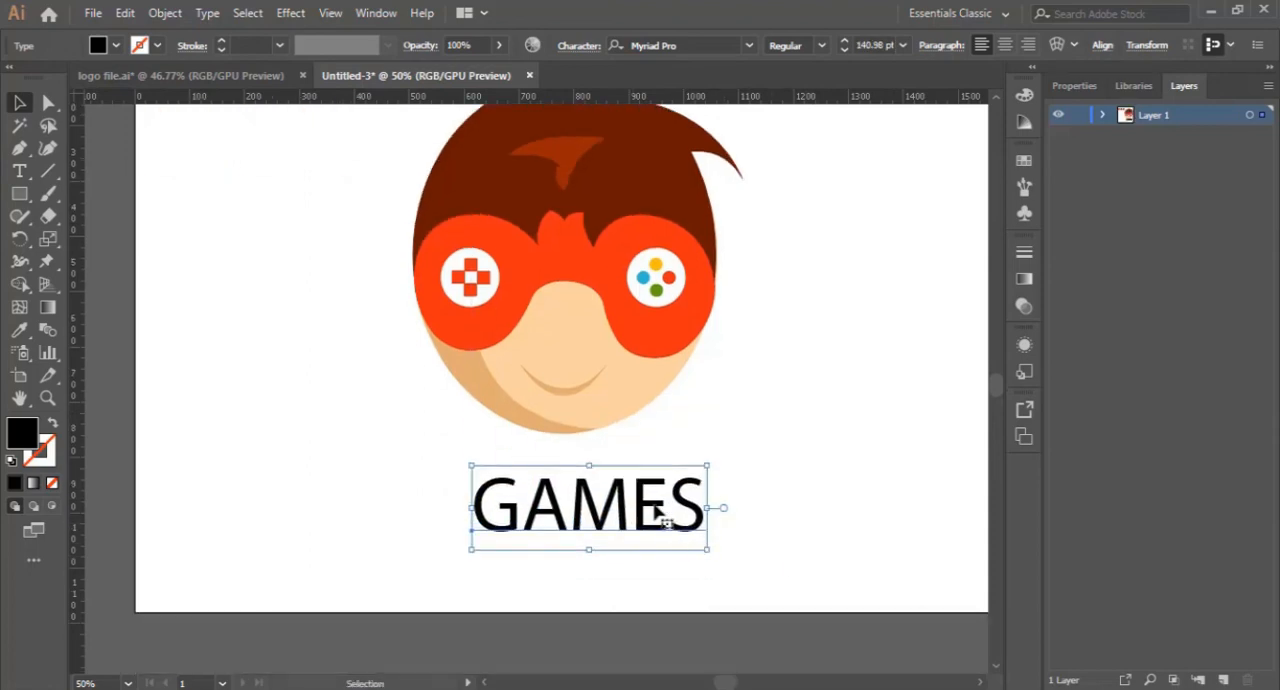
left_click_drag(662, 512, 656, 511)
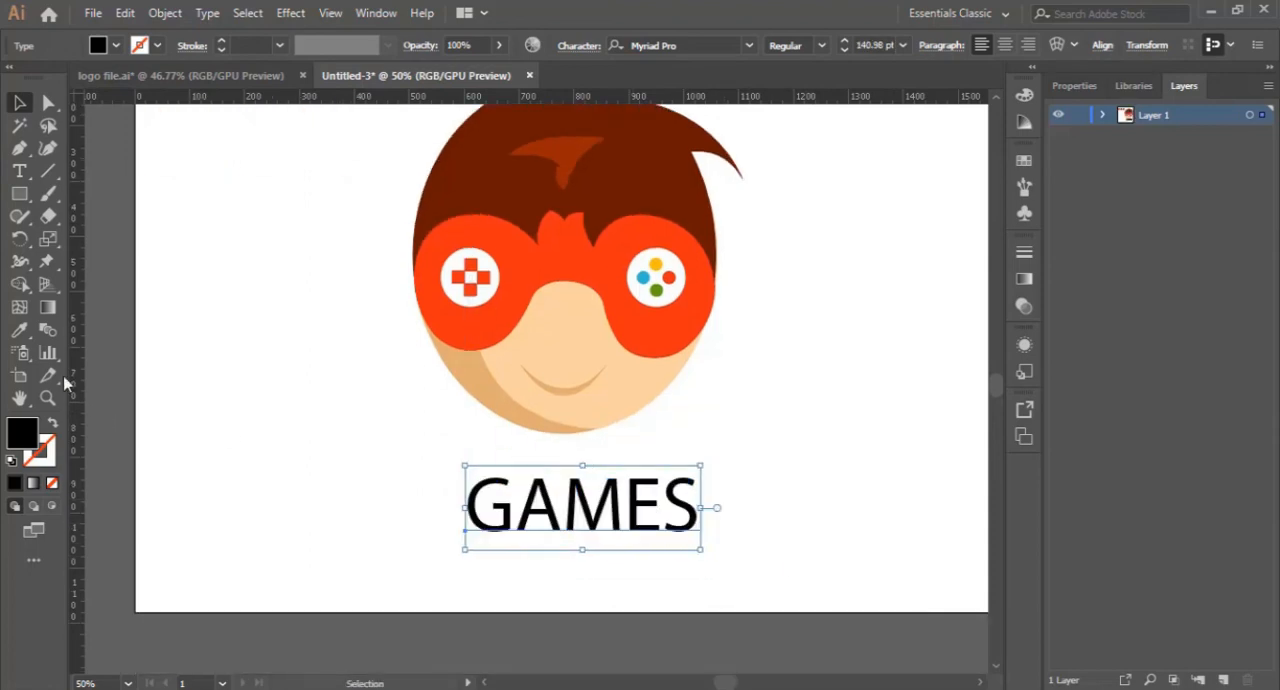
- Colour the GAMES text with the mask's orange-red sampled by the Eyedropper, and deselect it
left_click(19, 330)
left_click(557, 278)
left_click(19, 103)
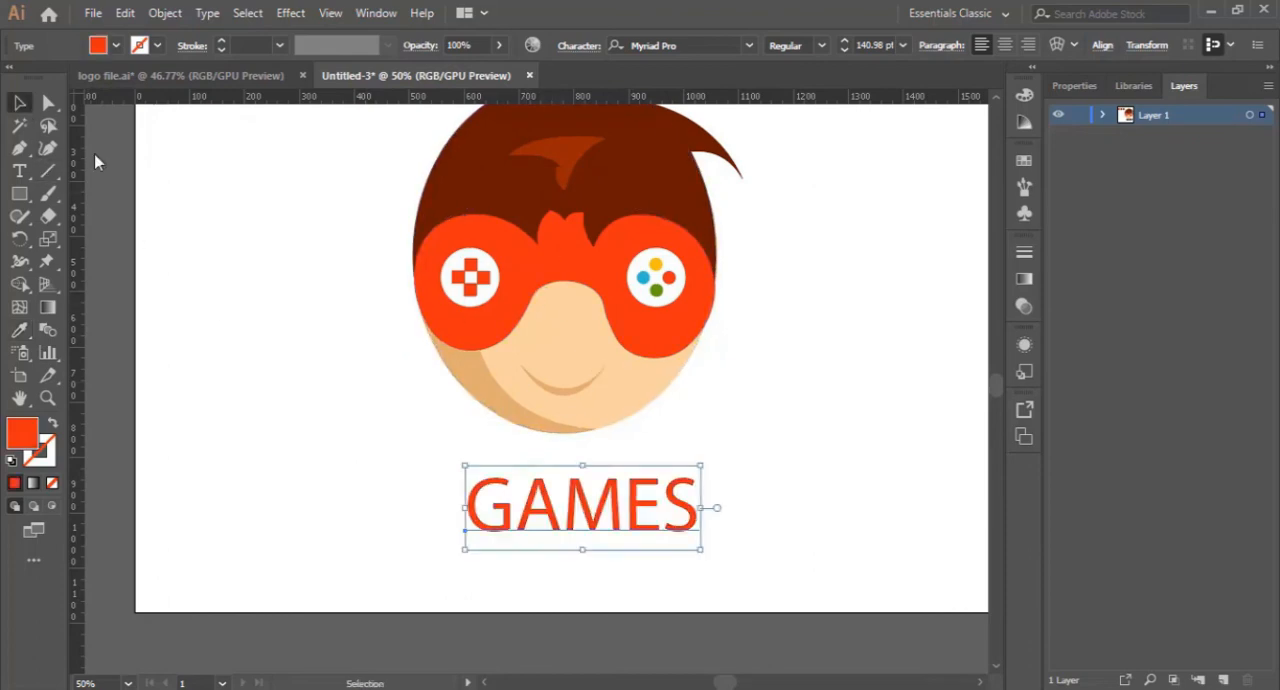
left_click(800, 466)
- Change the font of the whole GAMES text to OCR A Extended
double_click(583, 500)
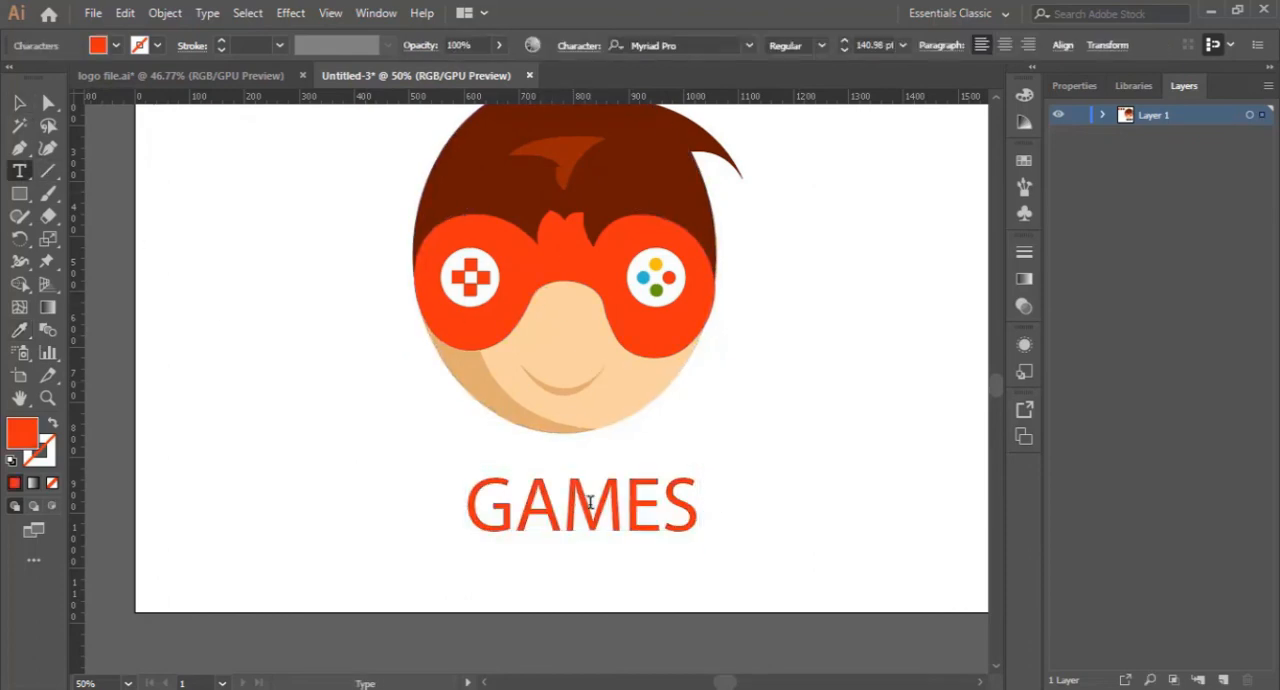
key("ctrl+a")
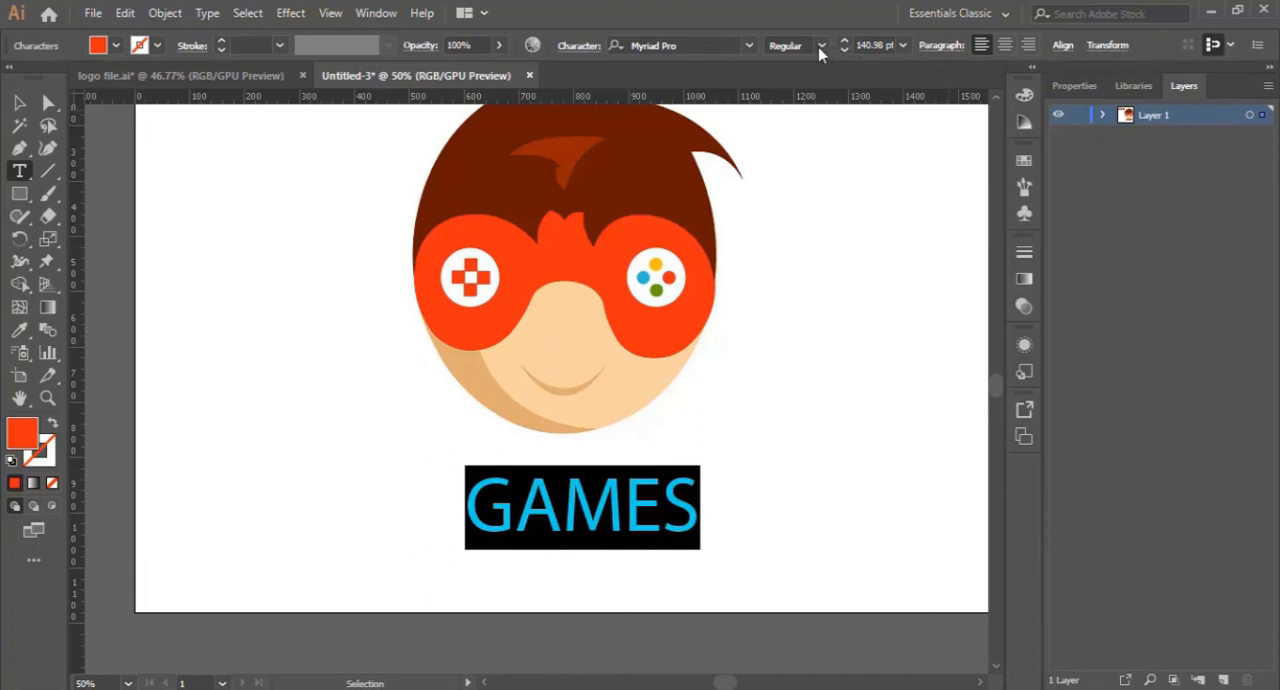
left_click(712, 46)
key("Down")
key("Down")
key("Down")
key("Down")
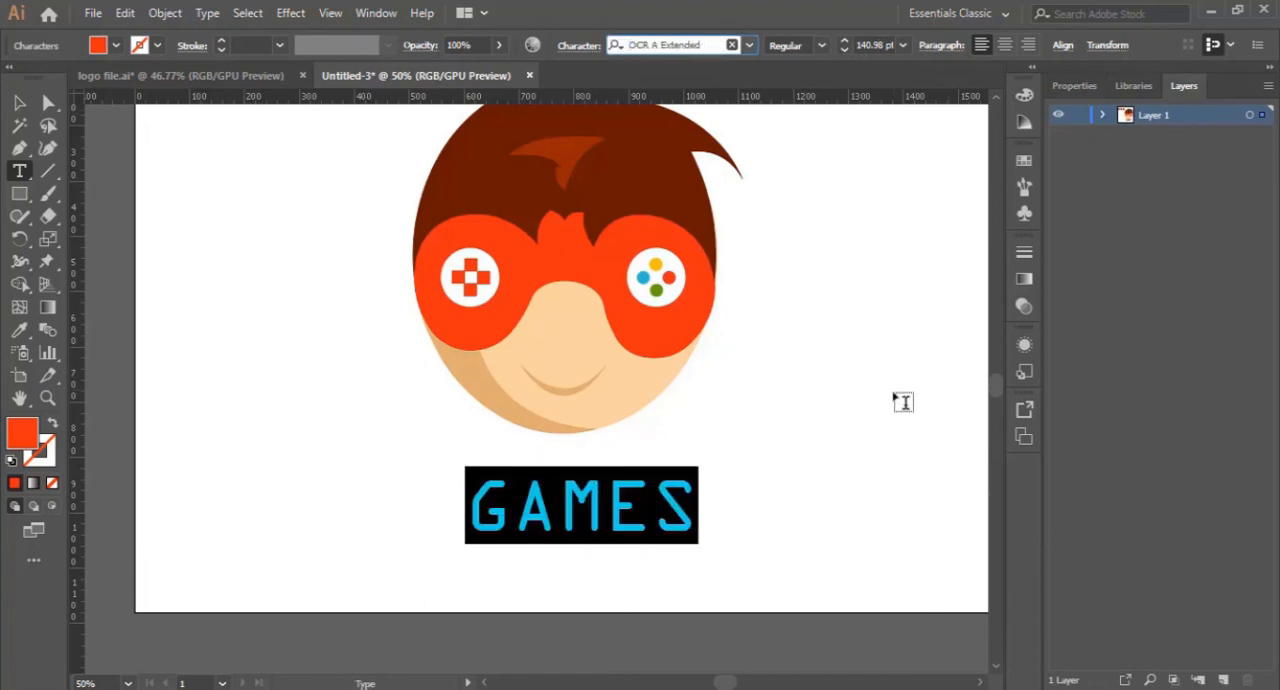
left_click(19, 103)
left_click(742, 496)
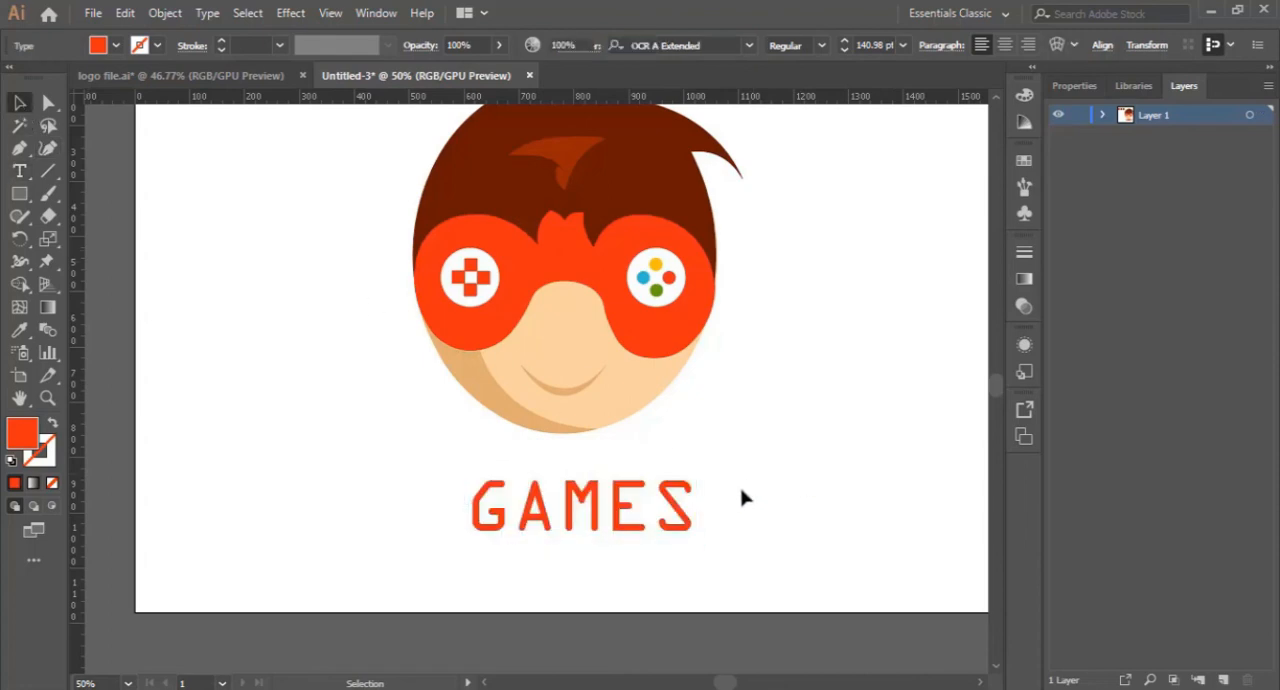
- Move the GAMES text slightly up and to the left, closer beneath the chin, and deselect it
left_click_drag(674, 510, 660, 498)
left_click(791, 449)
scroll(797, 467, "up", 3)
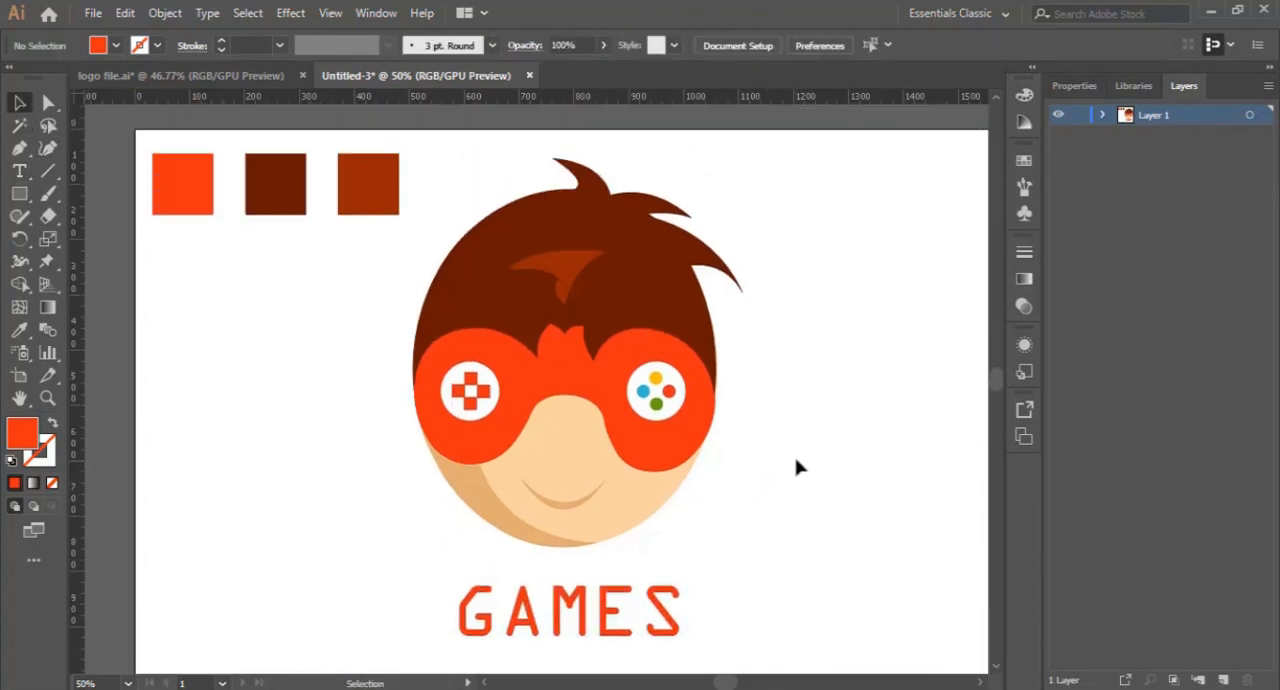
scroll(797, 467, "down", 1)
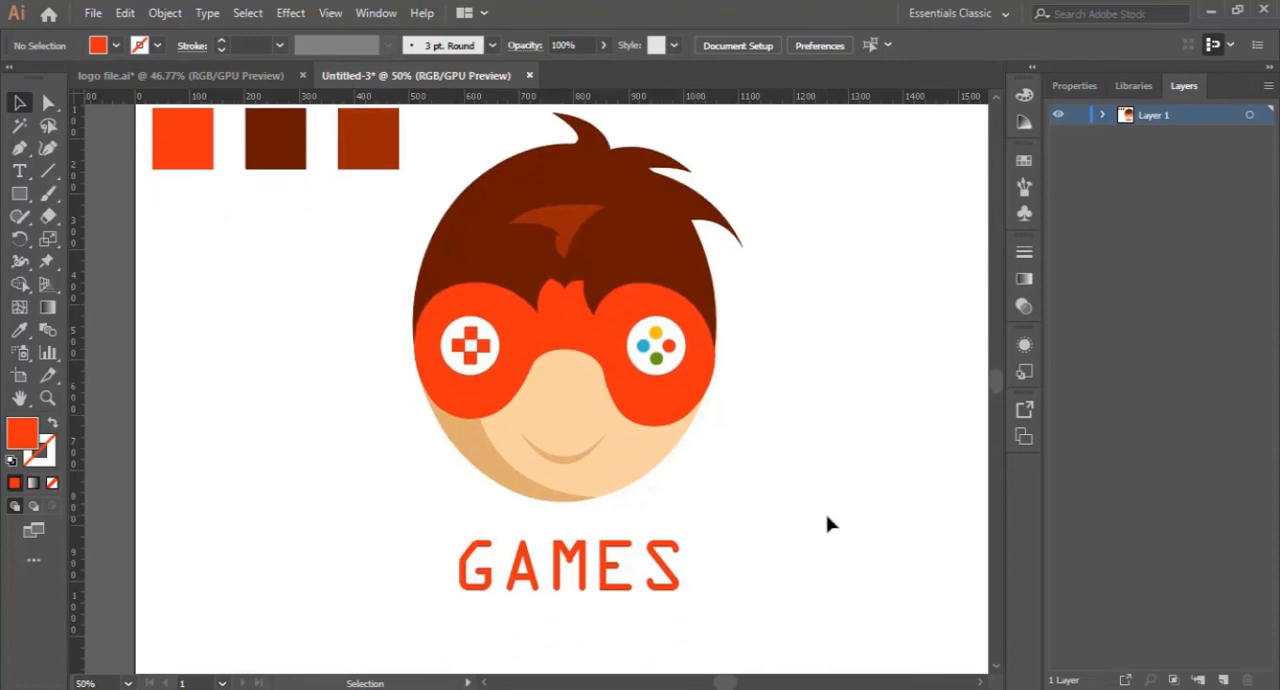